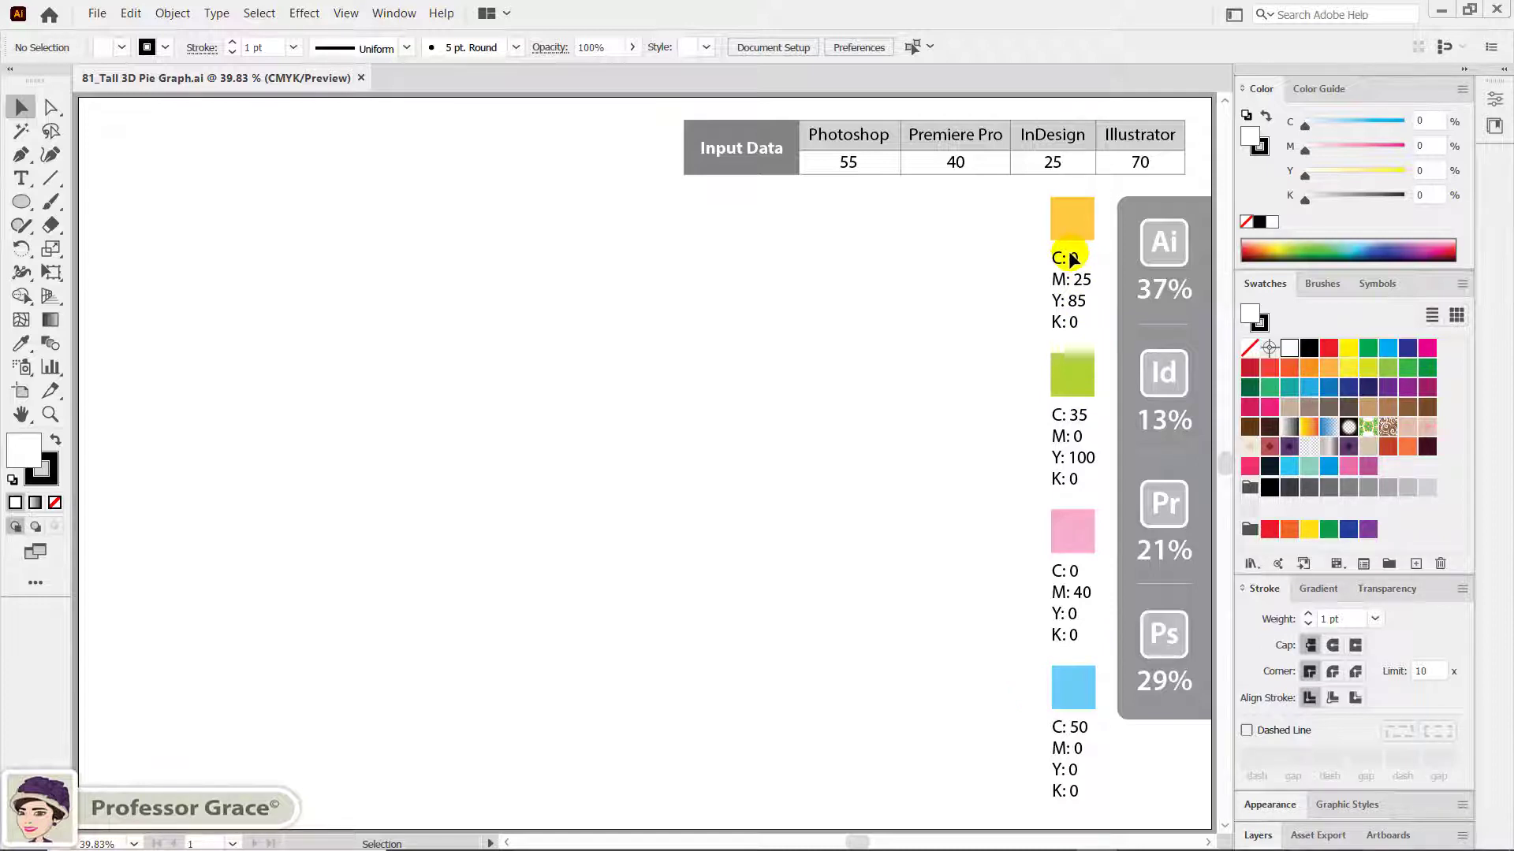
Create a 30 cm × 30 cm pie graph on the artboard with the Pie Graph Tool.
{"action": "left_click", "coordinate": [52, 368]}
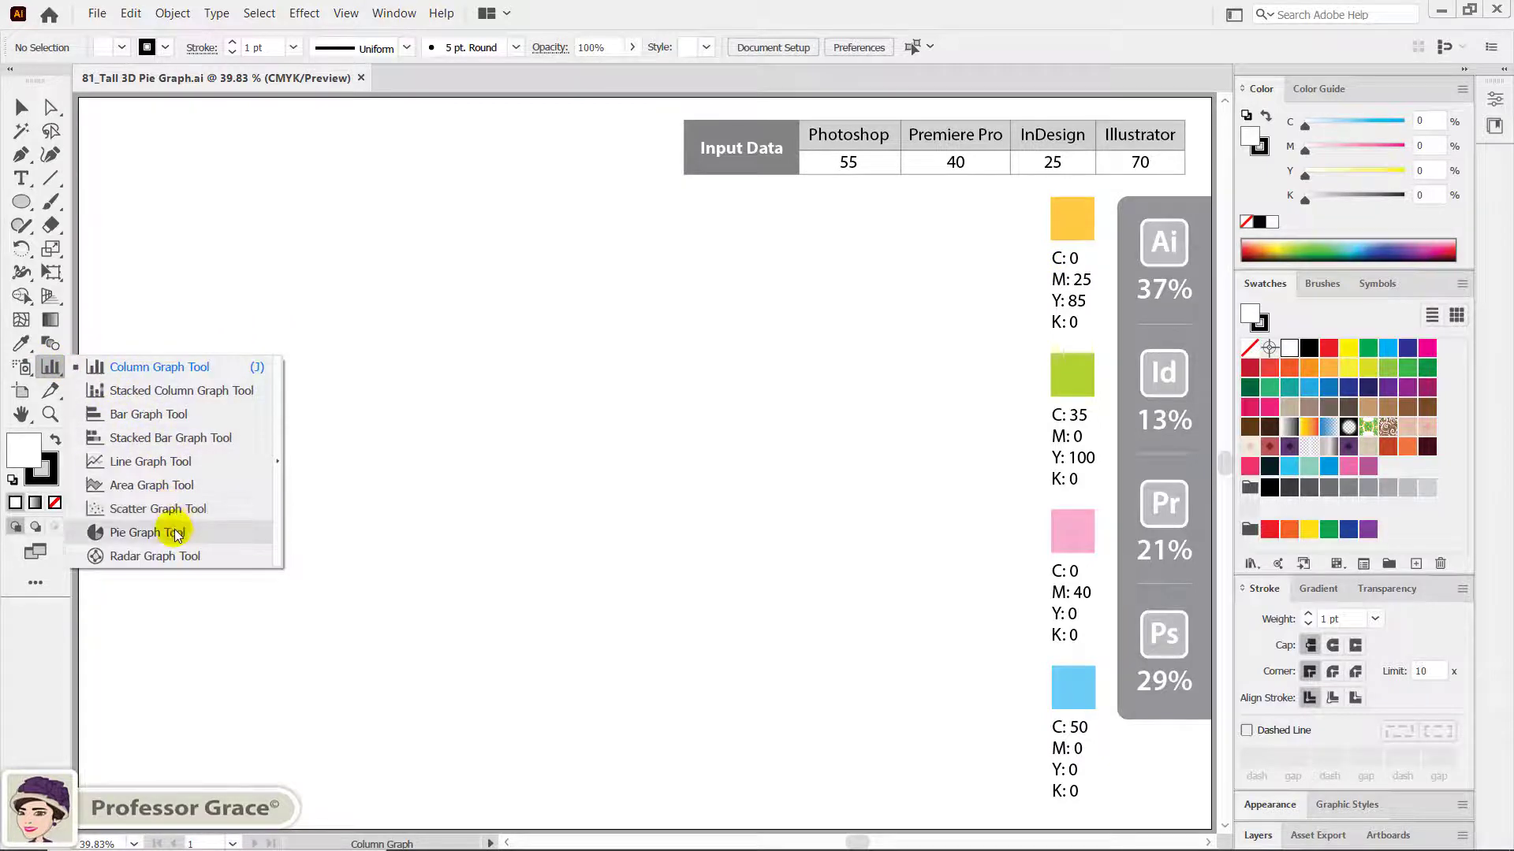
{"action": "left_click", "coordinate": [158, 530]}
{"action": "left_click", "coordinate": [142, 190]}
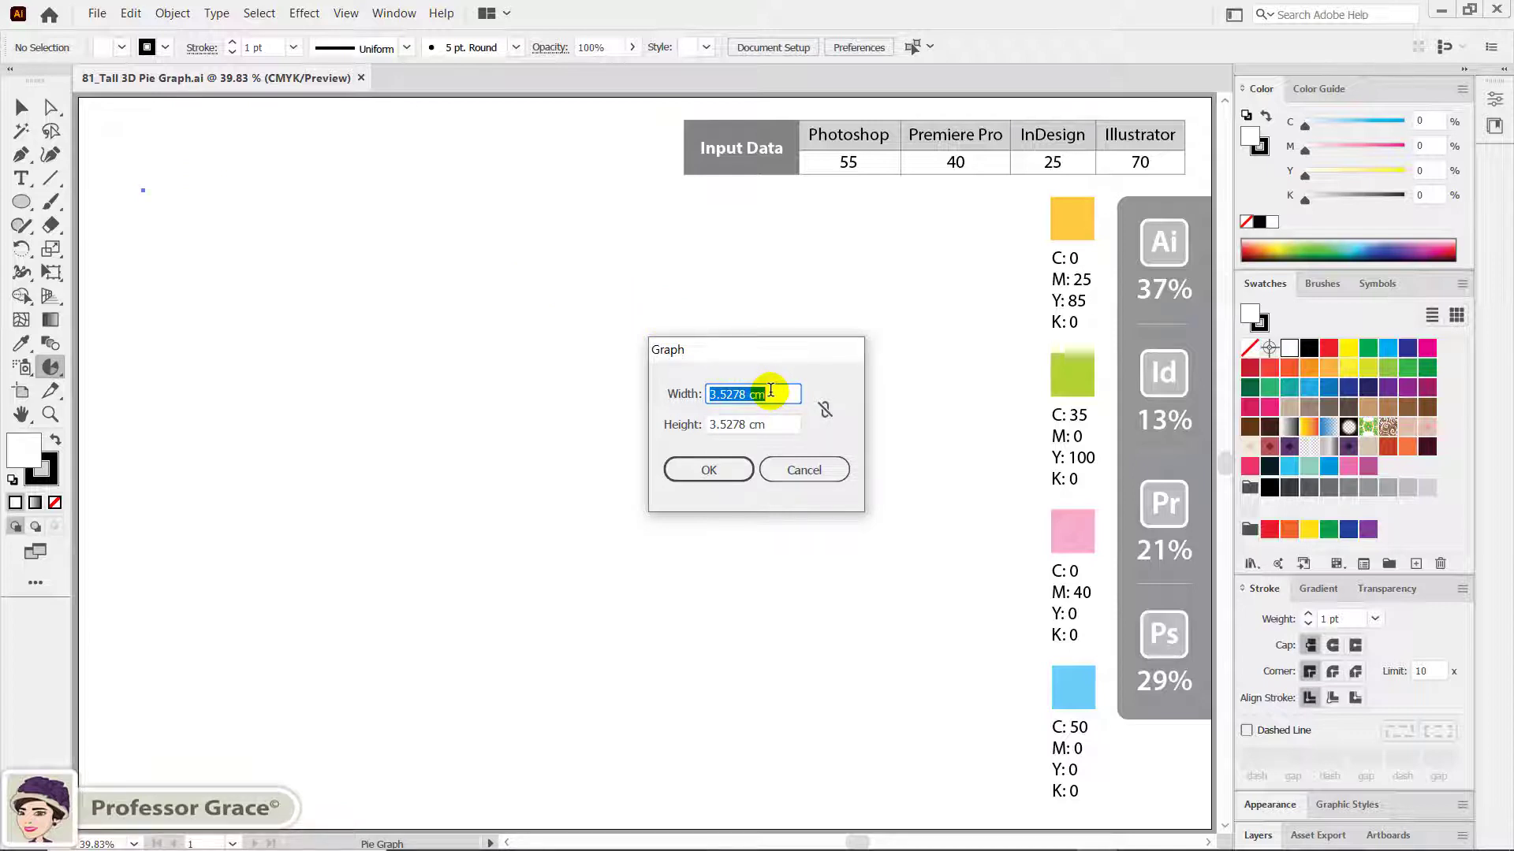
{"action": "type", "text": "30"}
{"action": "key", "text": "Tab"}
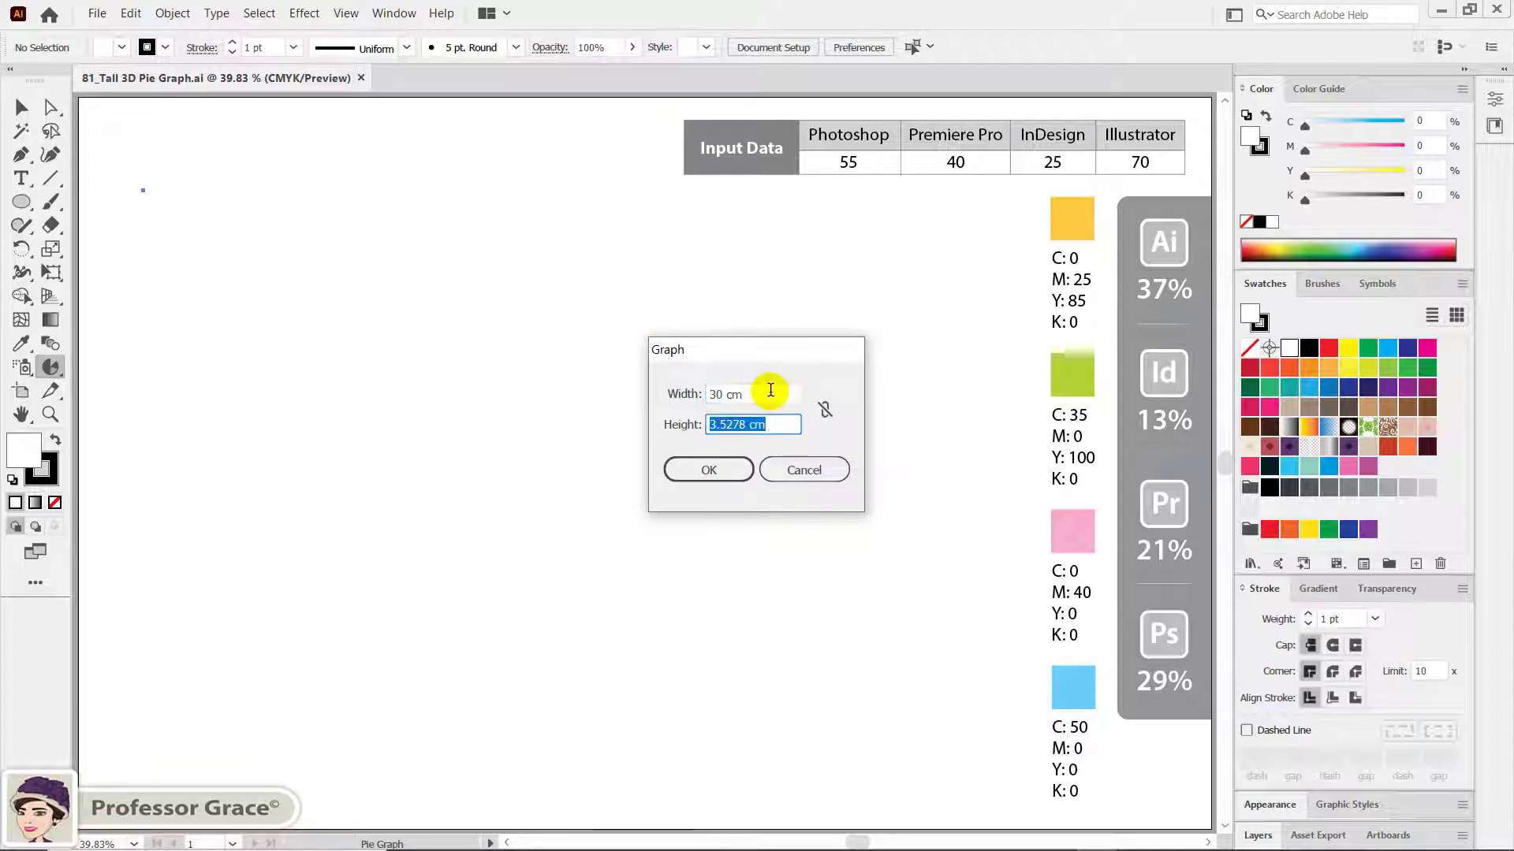
{"action": "type", "text": "30"}
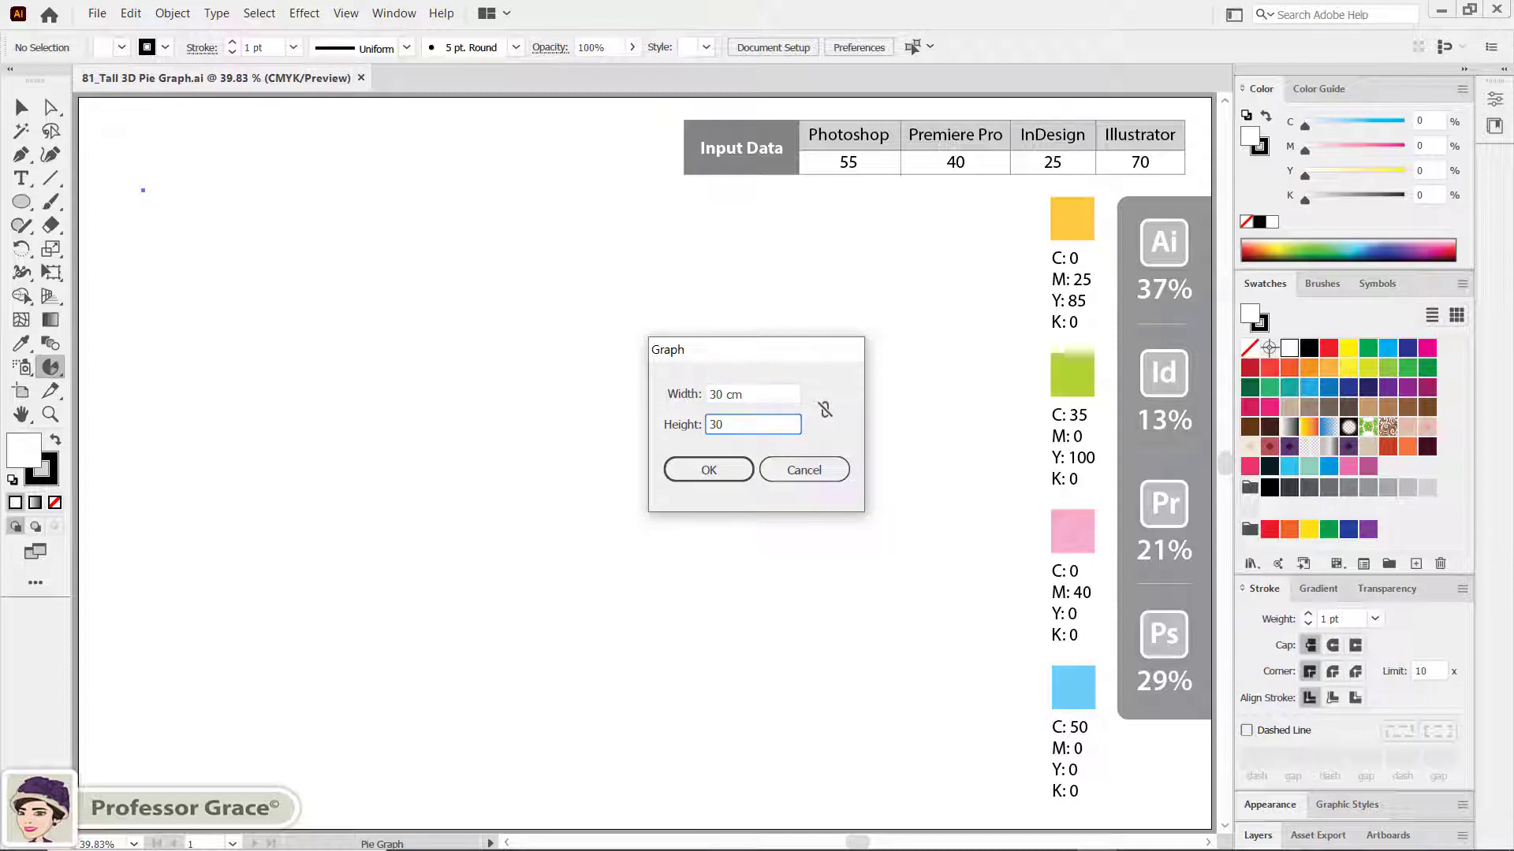
{"action": "key", "text": "Tab"}
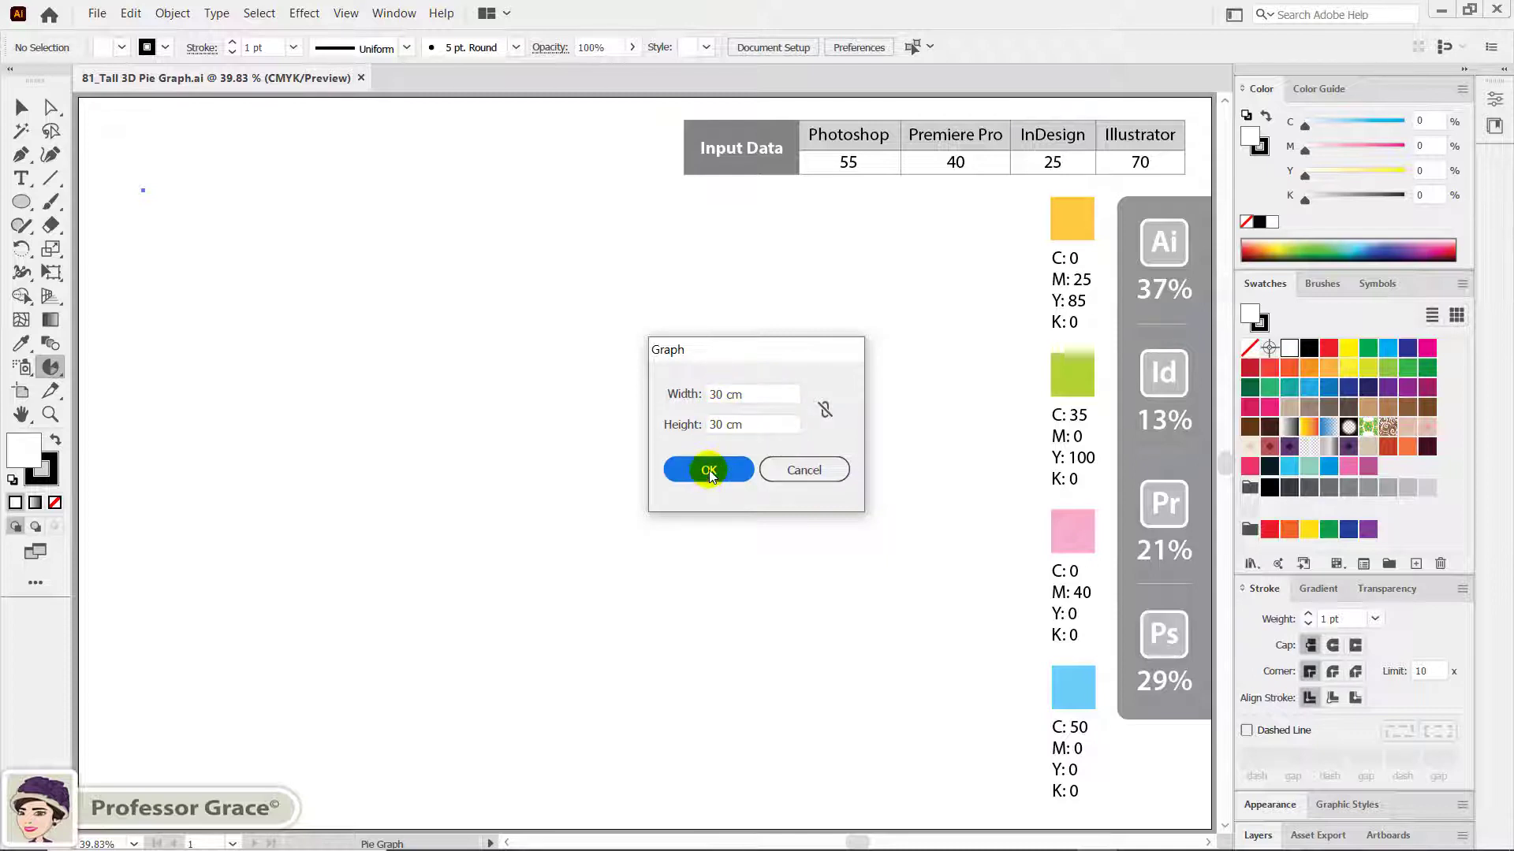
{"action": "left_click", "coordinate": [709, 471]}
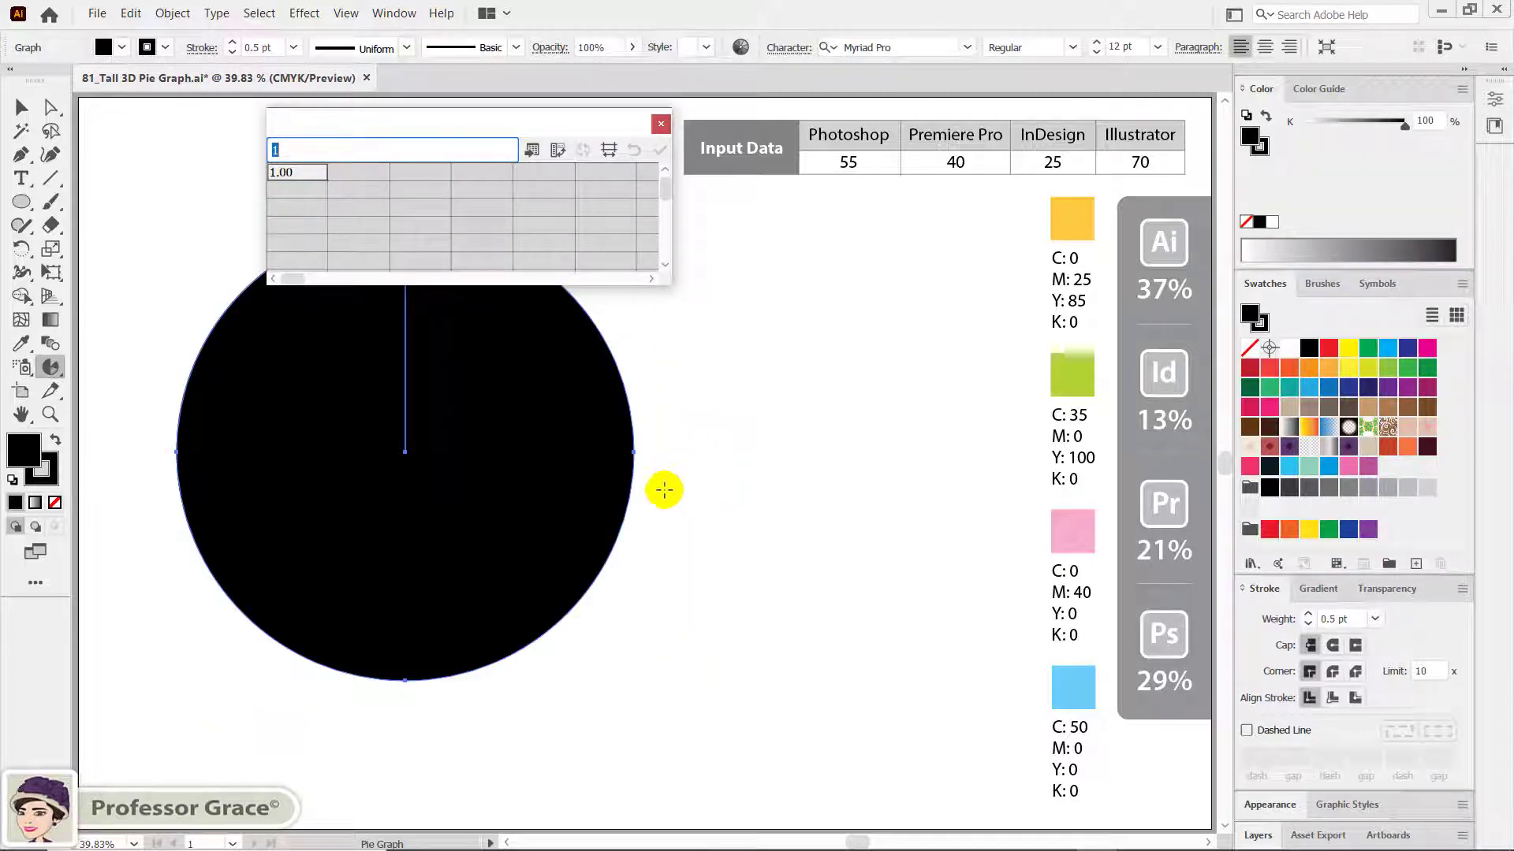
Enter the labels Photoshop, Premiere Pro, InDesign and Illustrator in row 1 of the graph data.
{"action": "left_click_drag", "start_coordinate": [459, 121], "coordinate": [800, 234]}
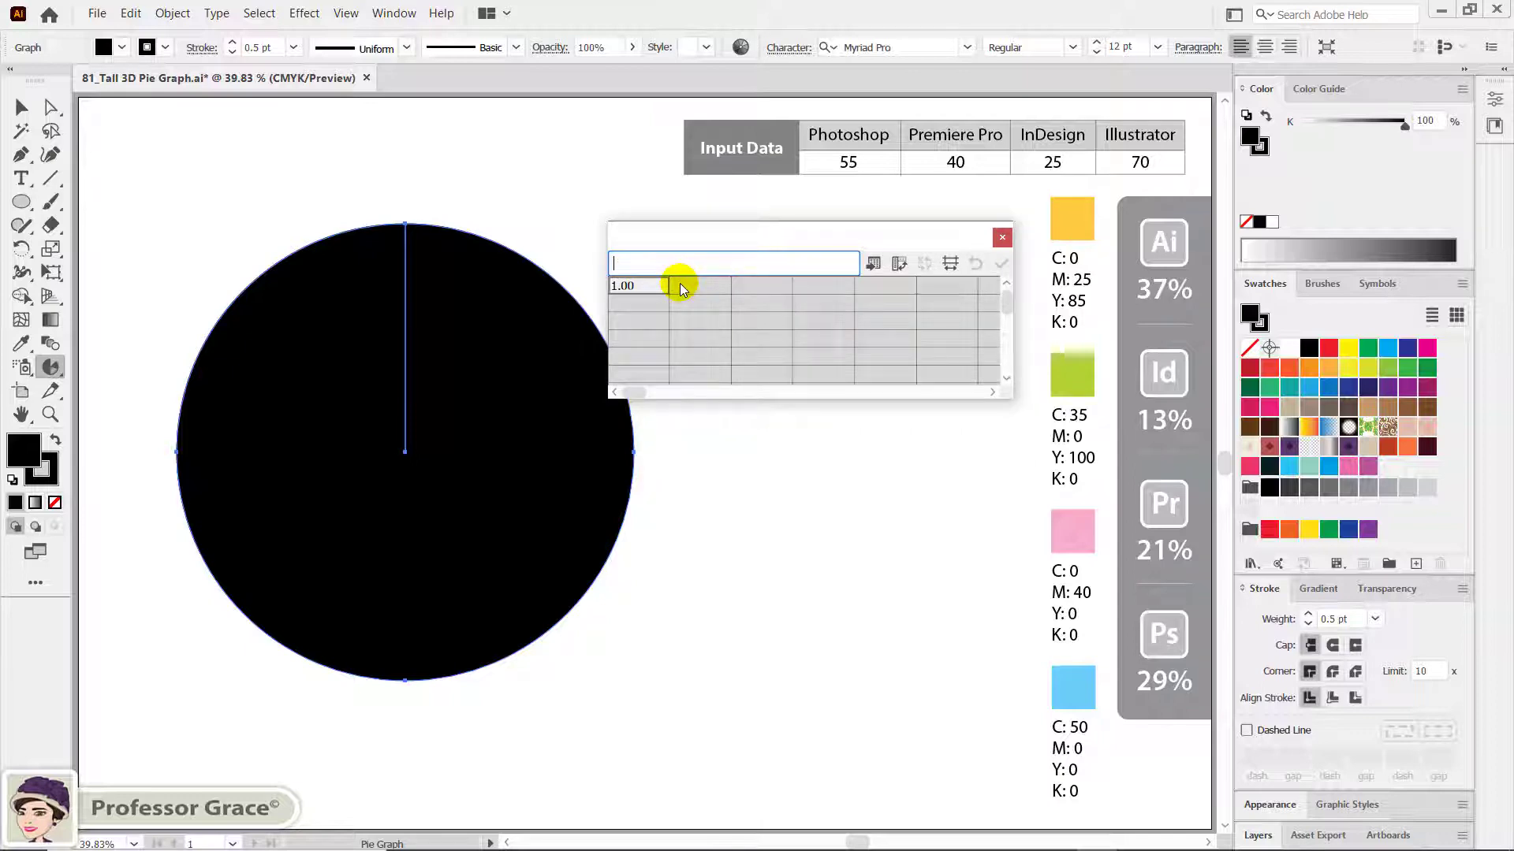
{"action": "type", "text": "Photo"}
{"action": "type", "text": "shop"}
{"action": "key", "text": "Tab"}
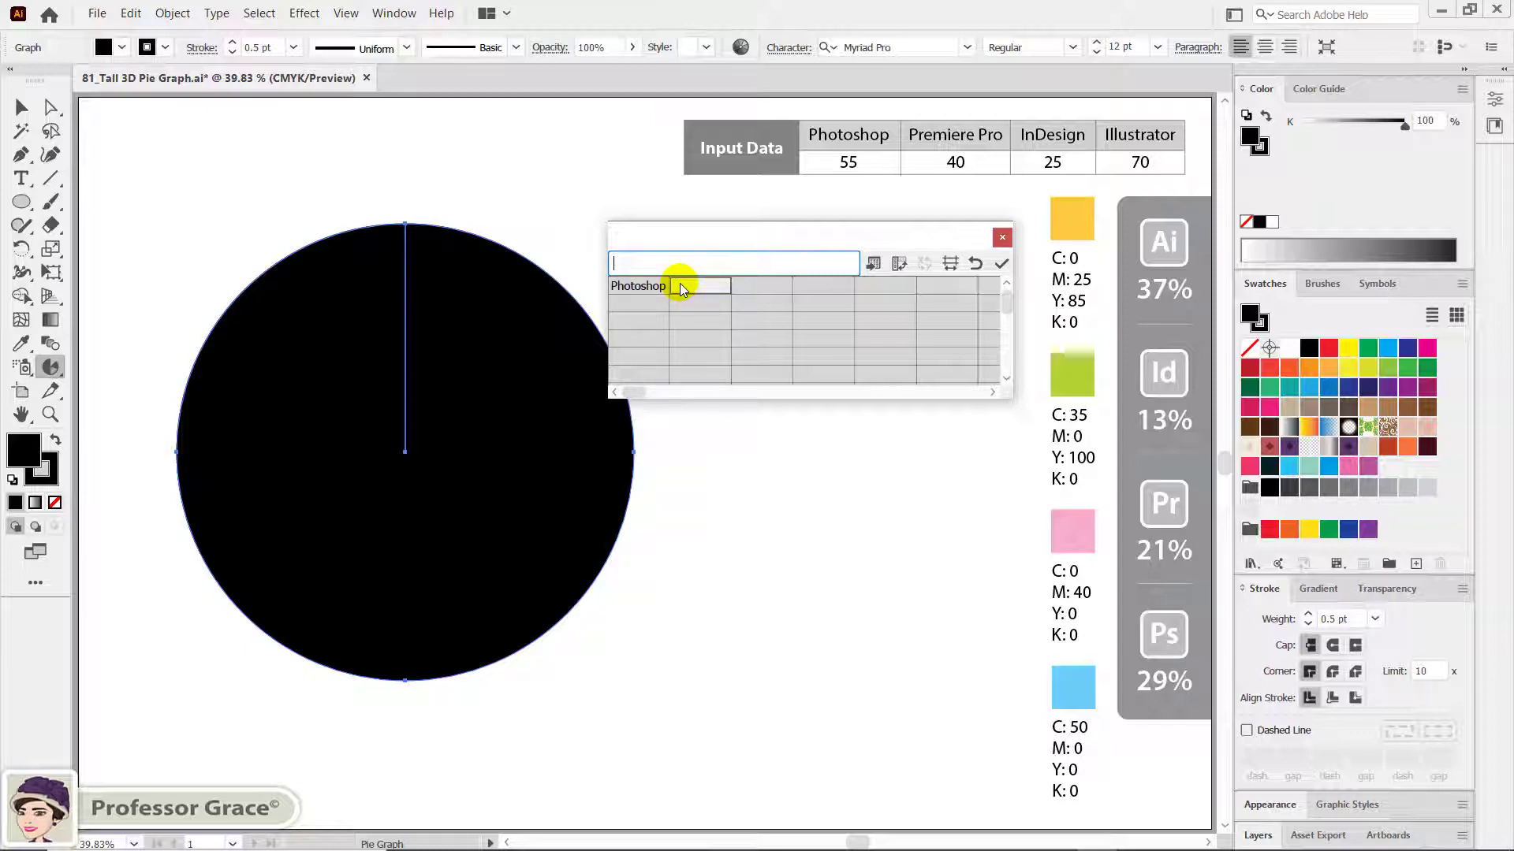
{"action": "type", "text": "rem"}
{"action": "type", "text": "iere P"}
{"action": "type", "text": "ro"}
{"action": "key", "text": "Tab"}
{"action": "type", "text": "I"}
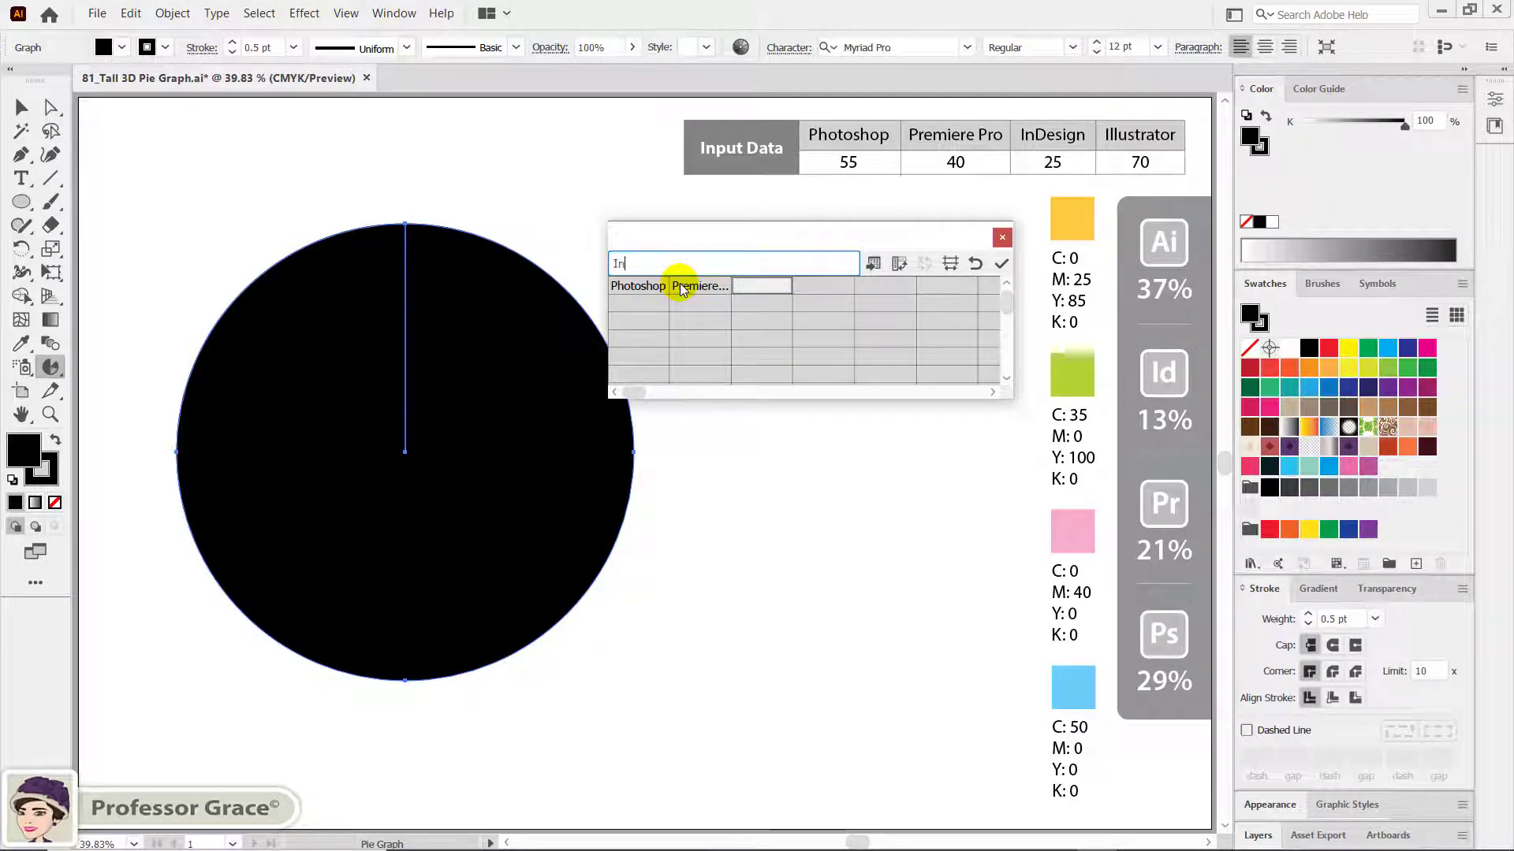
{"action": "type", "text": "nDesign"}
{"action": "key", "text": "Tab"}
{"action": "type", "text": "I"}
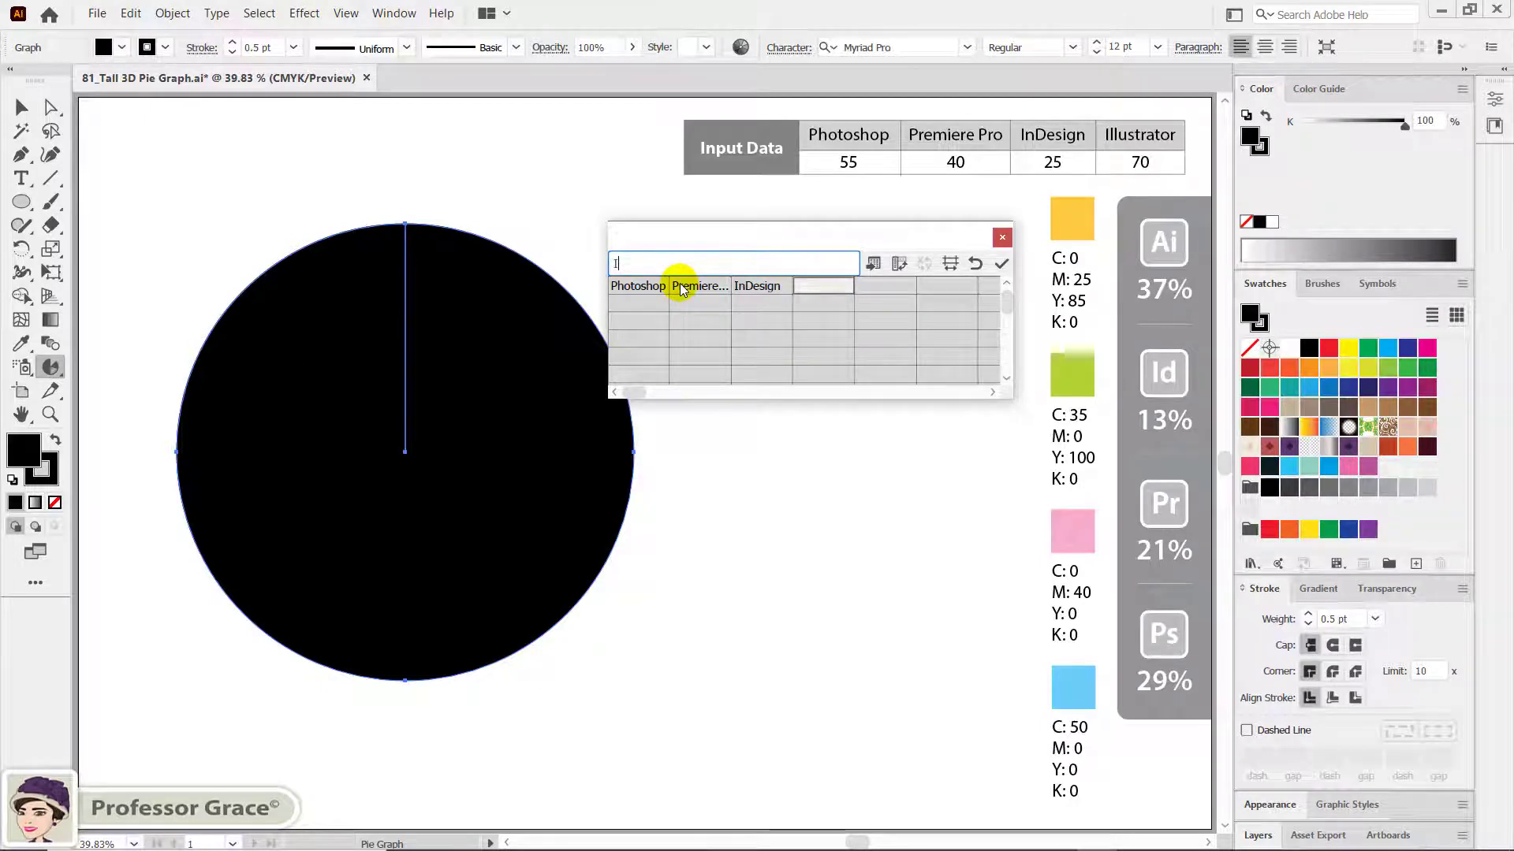
{"action": "type", "text": "llust"}
{"action": "type", "text": "rator"}
{"action": "key", "text": "Tab"}
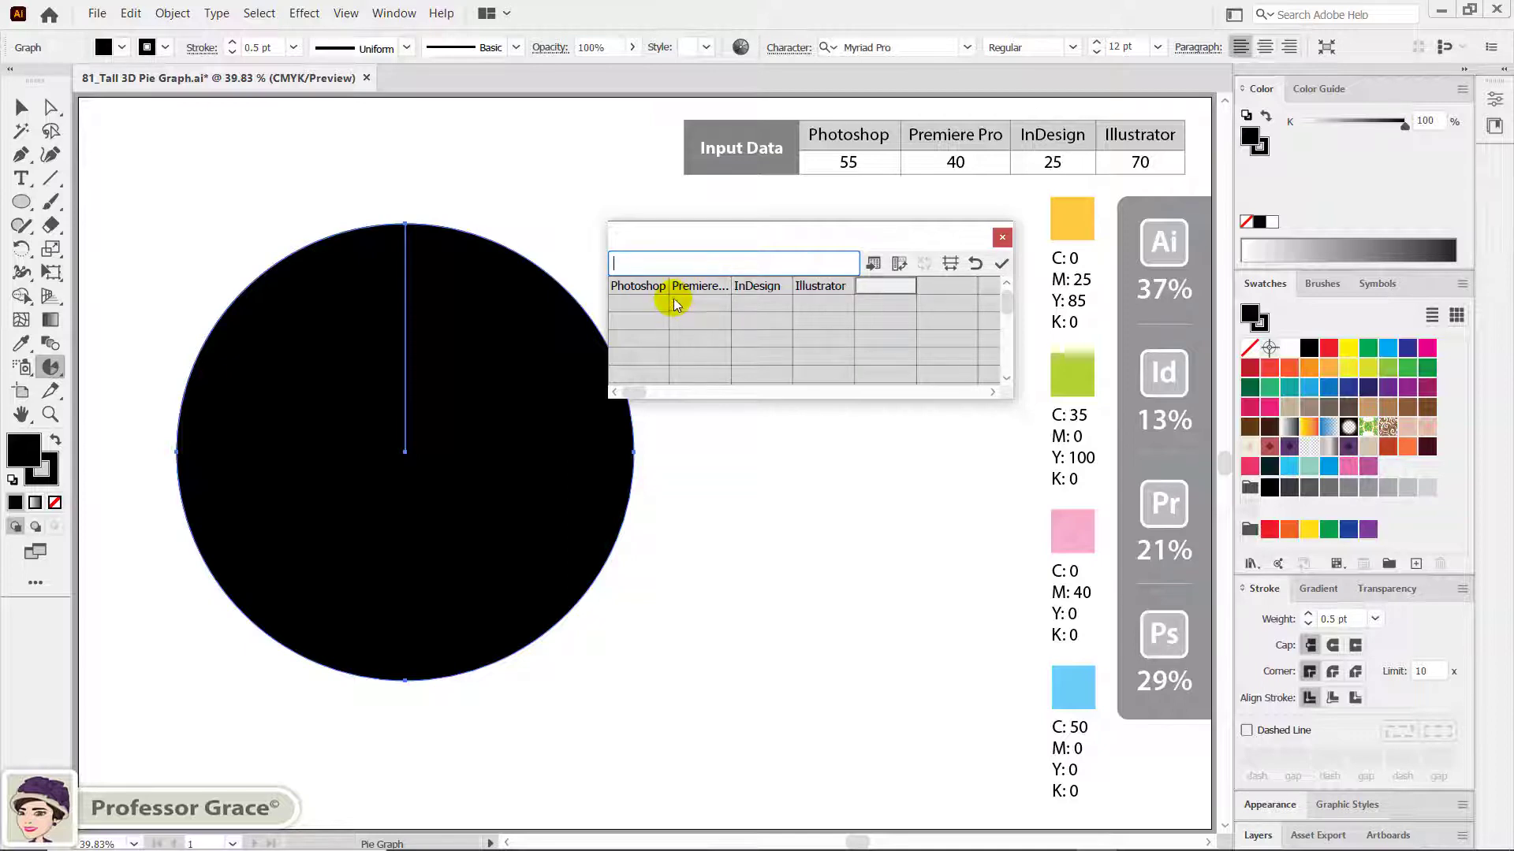
Enter values 55, 40, 25 and 70 in row 2, apply the data and close the window.
{"action": "left_click", "coordinate": [650, 302]}
{"action": "type", "text": "55"}
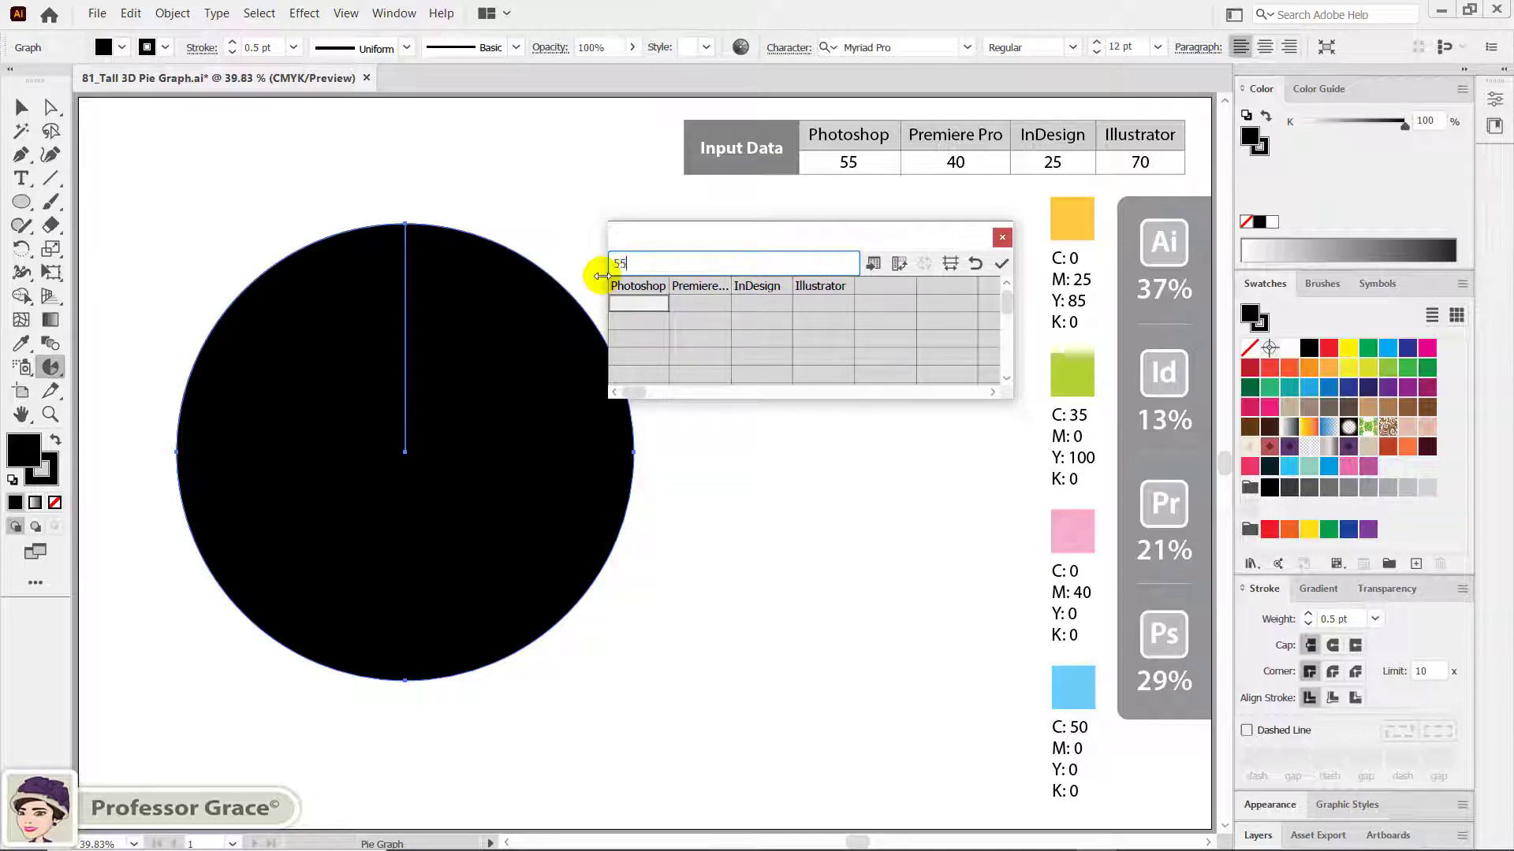
{"action": "key", "text": "Tab"}
{"action": "type", "text": "0"}
{"action": "key", "text": "Tab"}
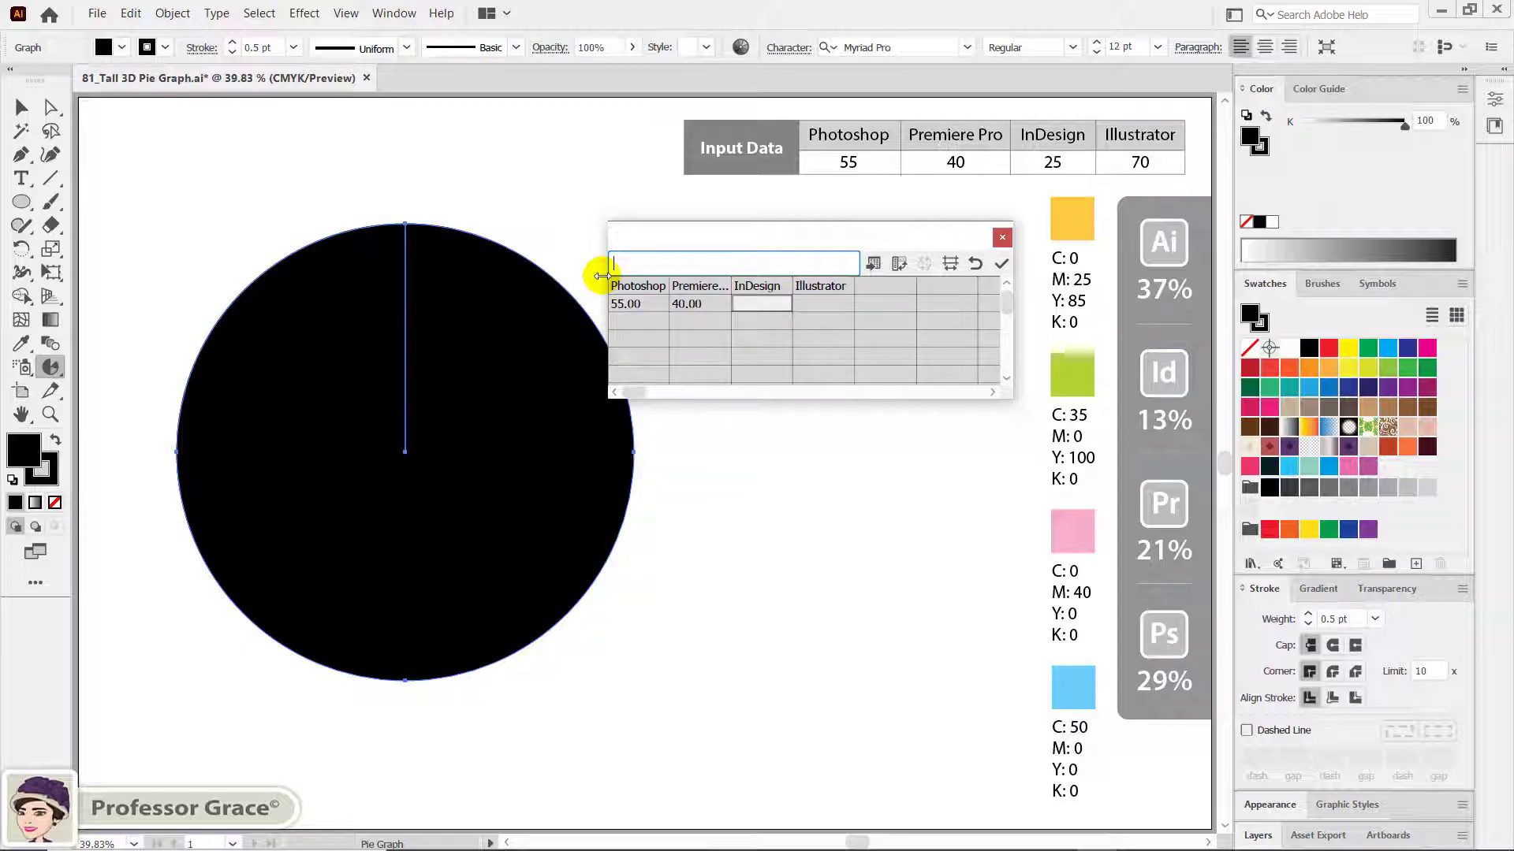
{"action": "type", "text": "25"}
{"action": "key", "text": "Tab"}
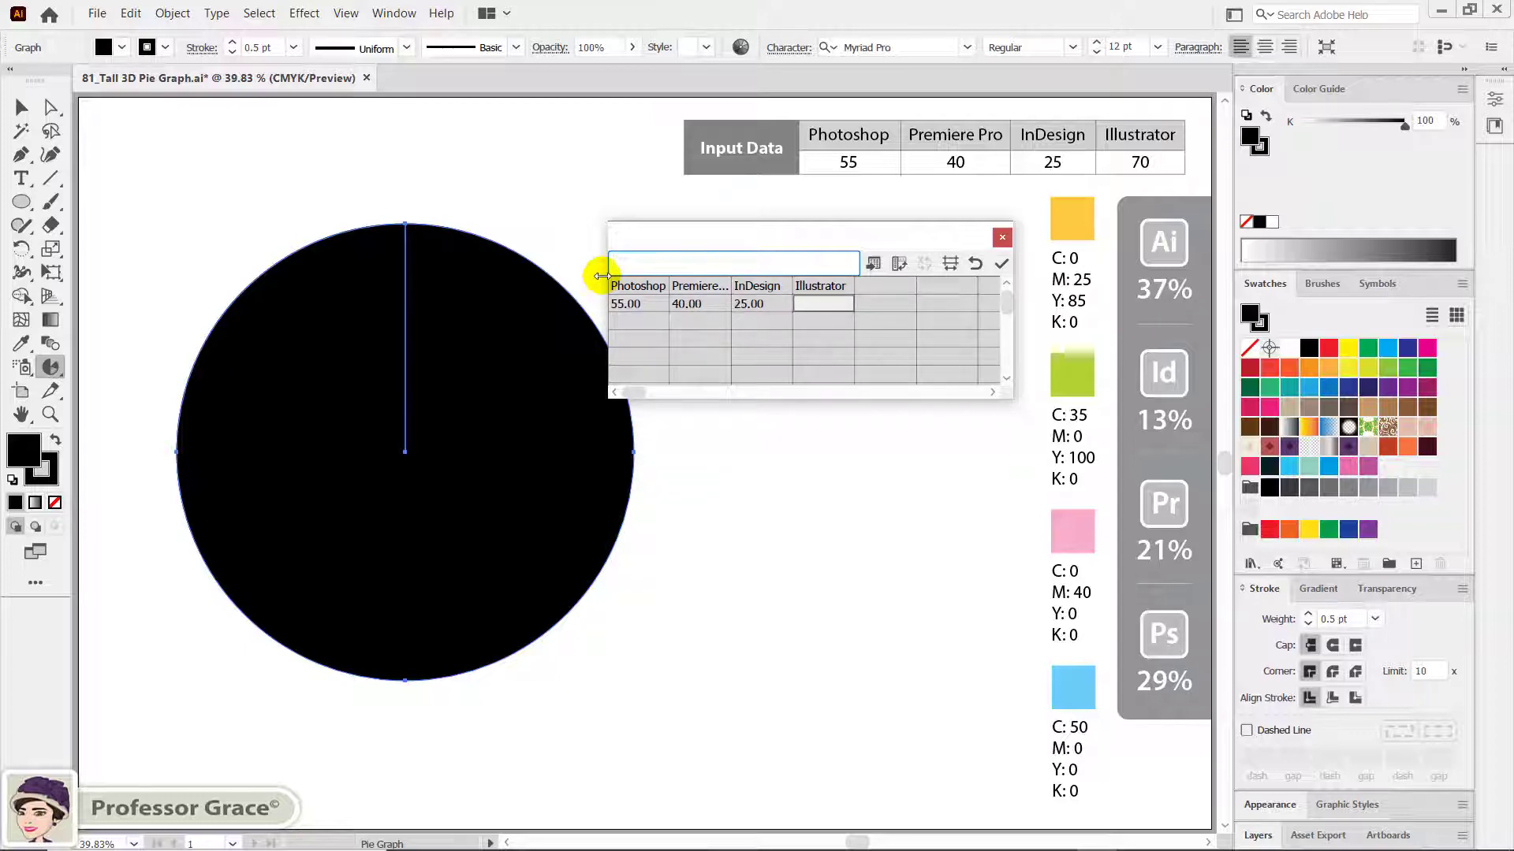
{"action": "type", "text": "0"}
{"action": "key", "text": "Tab"}
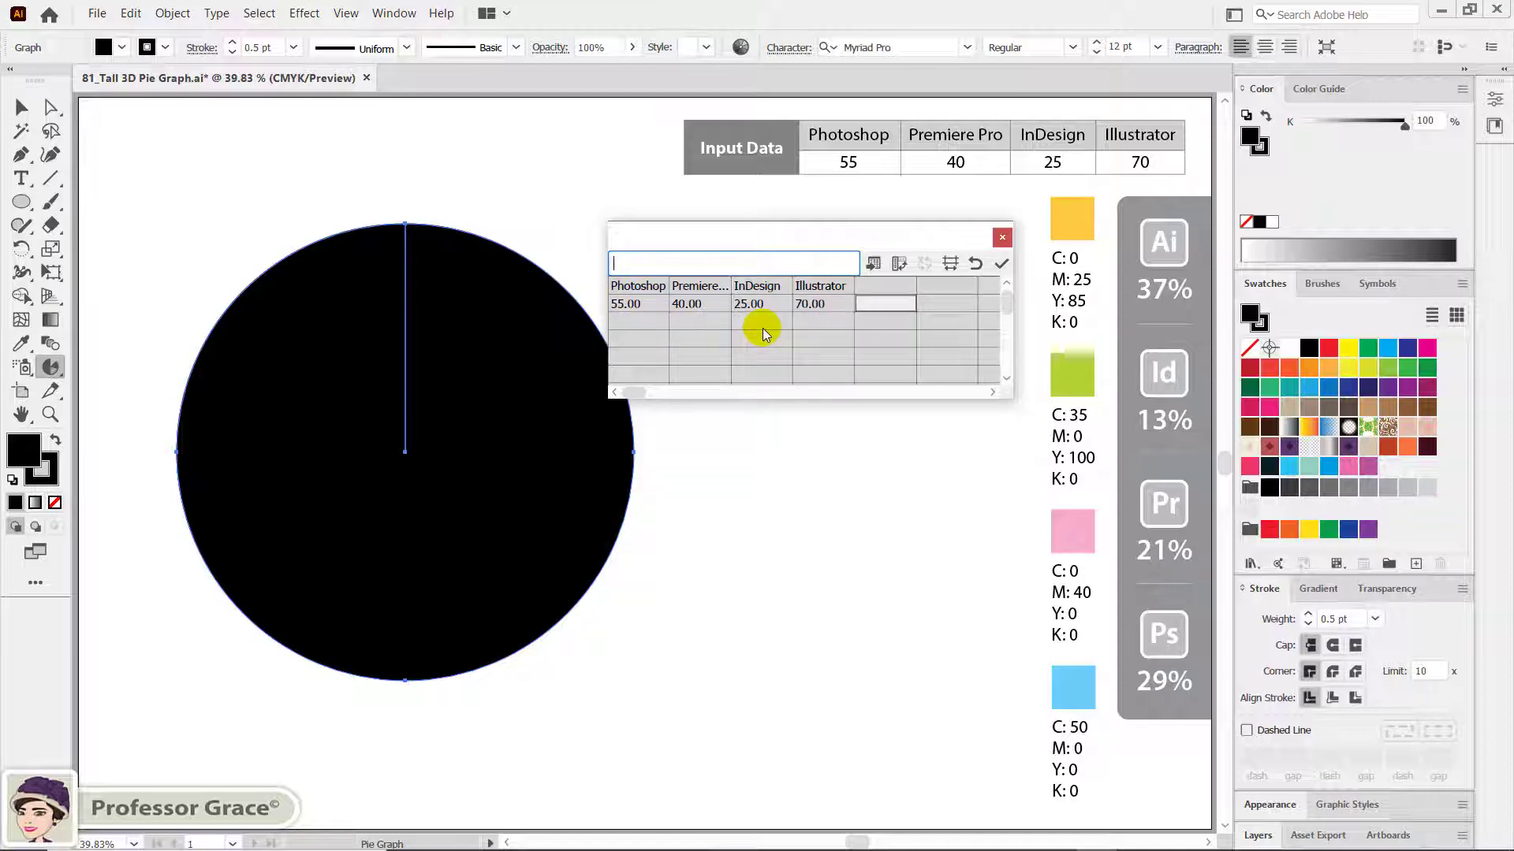
{"action": "left_click", "coordinate": [762, 329]}
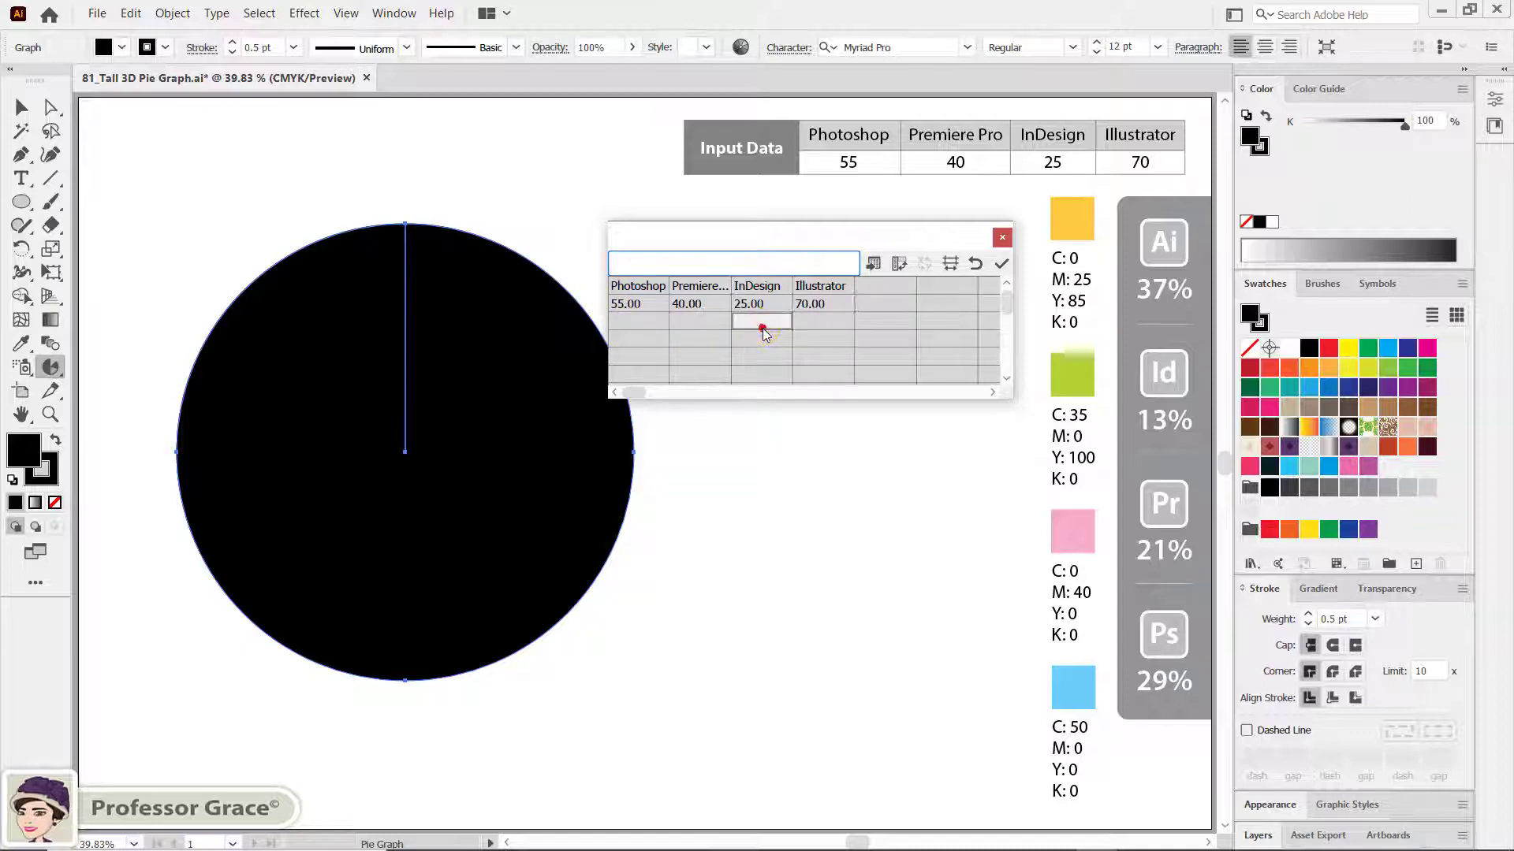
{"action": "left_click", "coordinate": [1003, 265]}
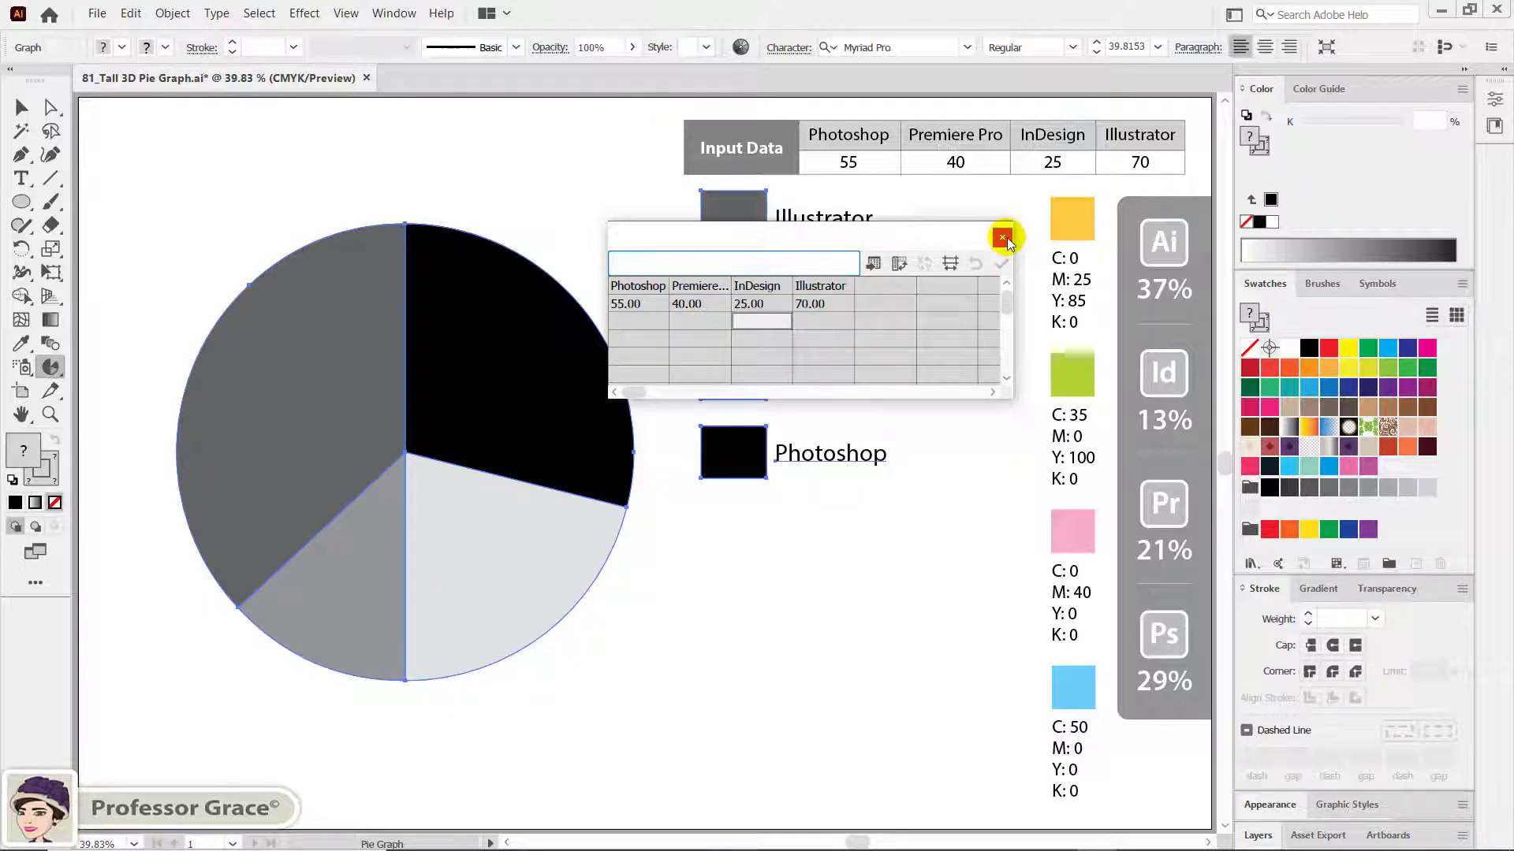
{"action": "left_click", "coordinate": [1003, 238]}
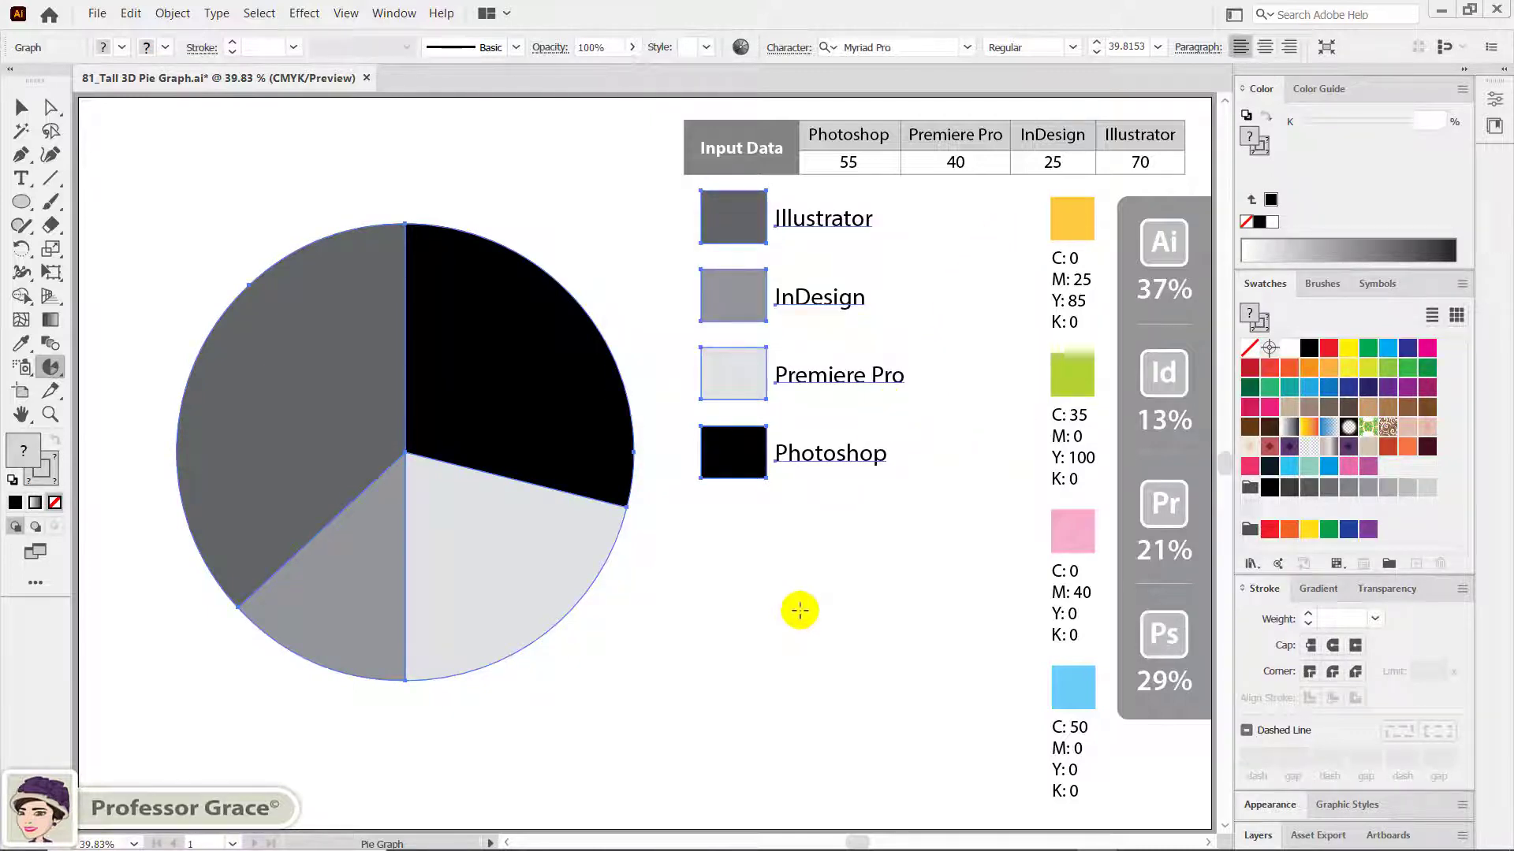
Drag the pie graph and legend lower and slightly right with the Selection tool.
{"action": "key", "text": "v"}
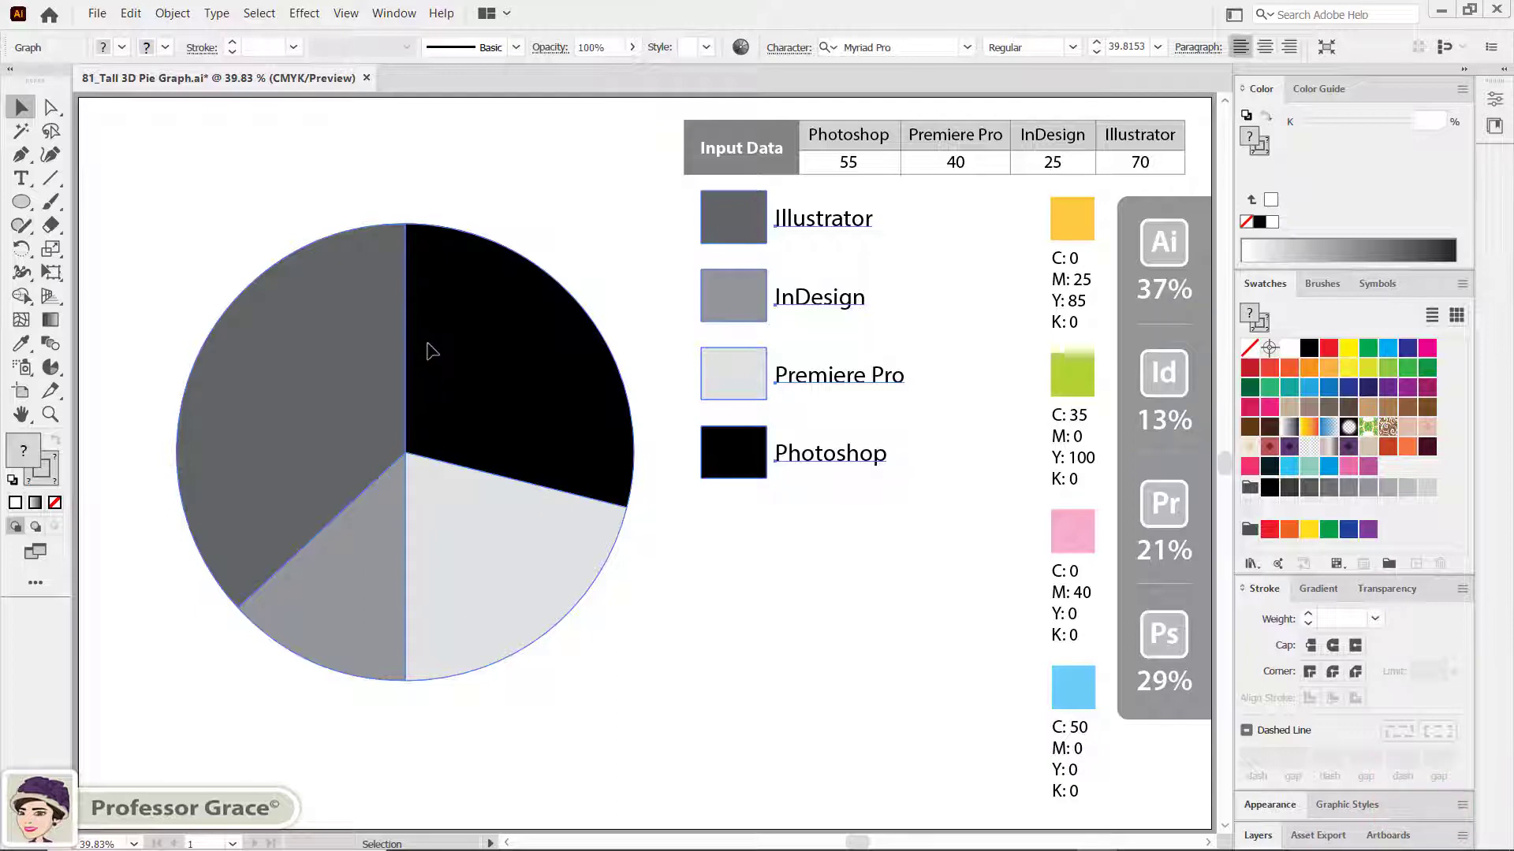
{"action": "left_click_drag", "start_coordinate": [432, 351], "coordinate": [433, 427]}
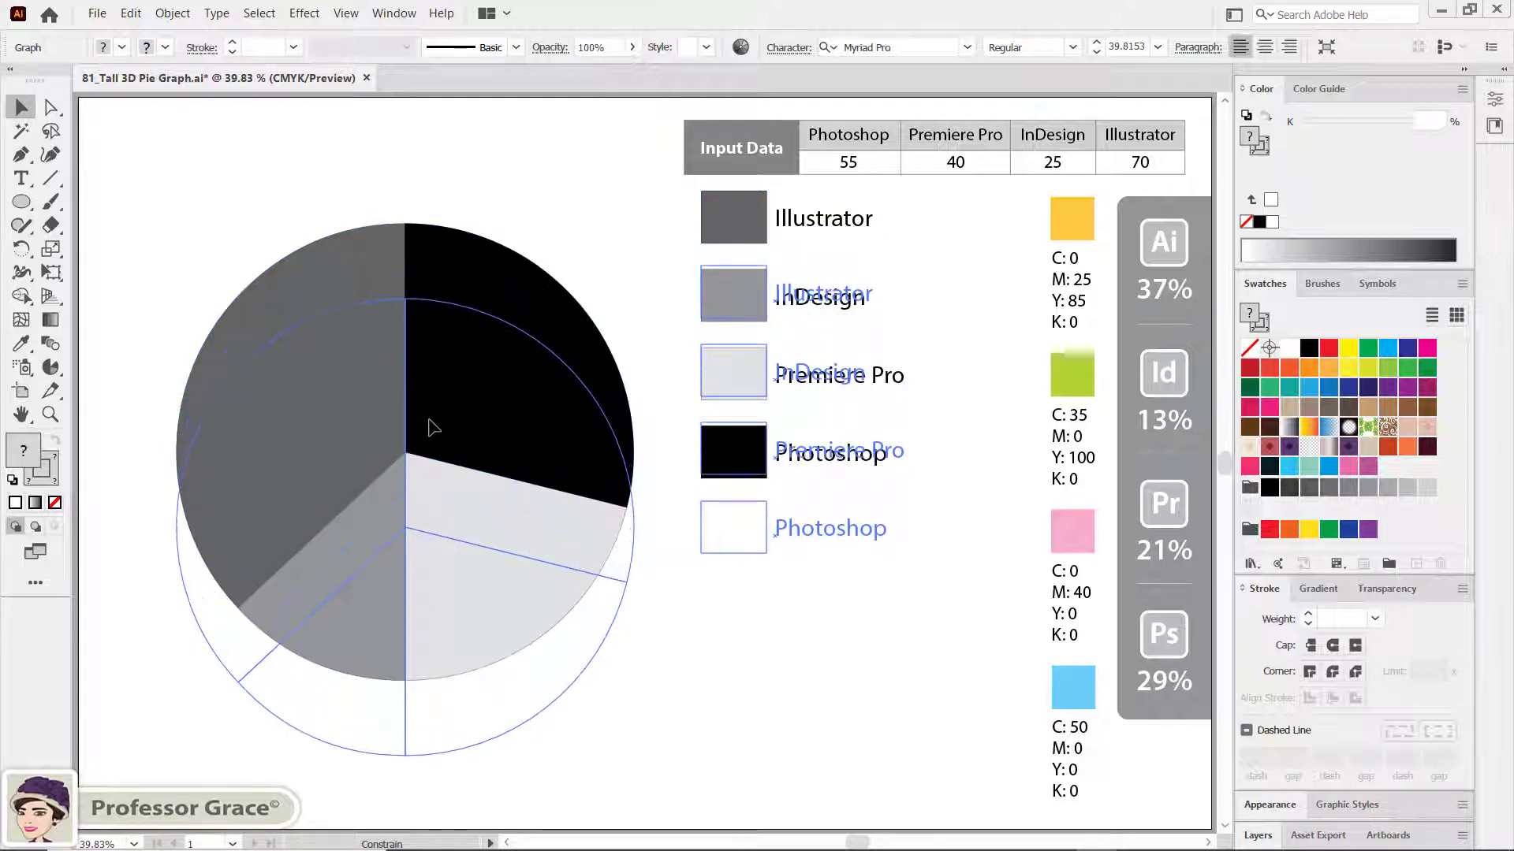
{"action": "left_click_drag", "start_coordinate": [434, 428], "coordinate": [435, 424]}
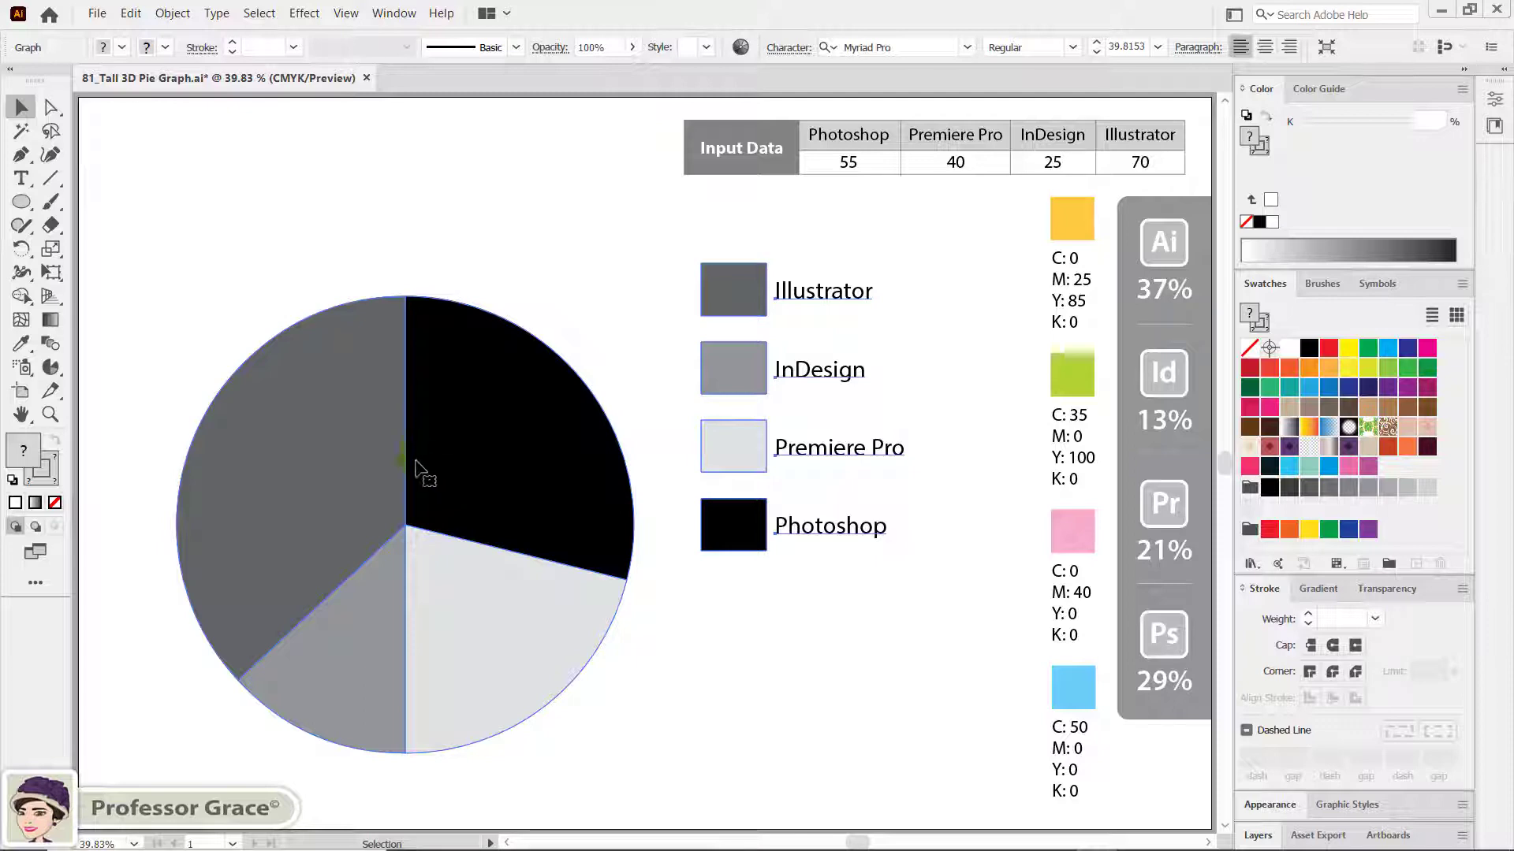
{"action": "left_click_drag", "start_coordinate": [417, 471], "coordinate": [429, 470]}
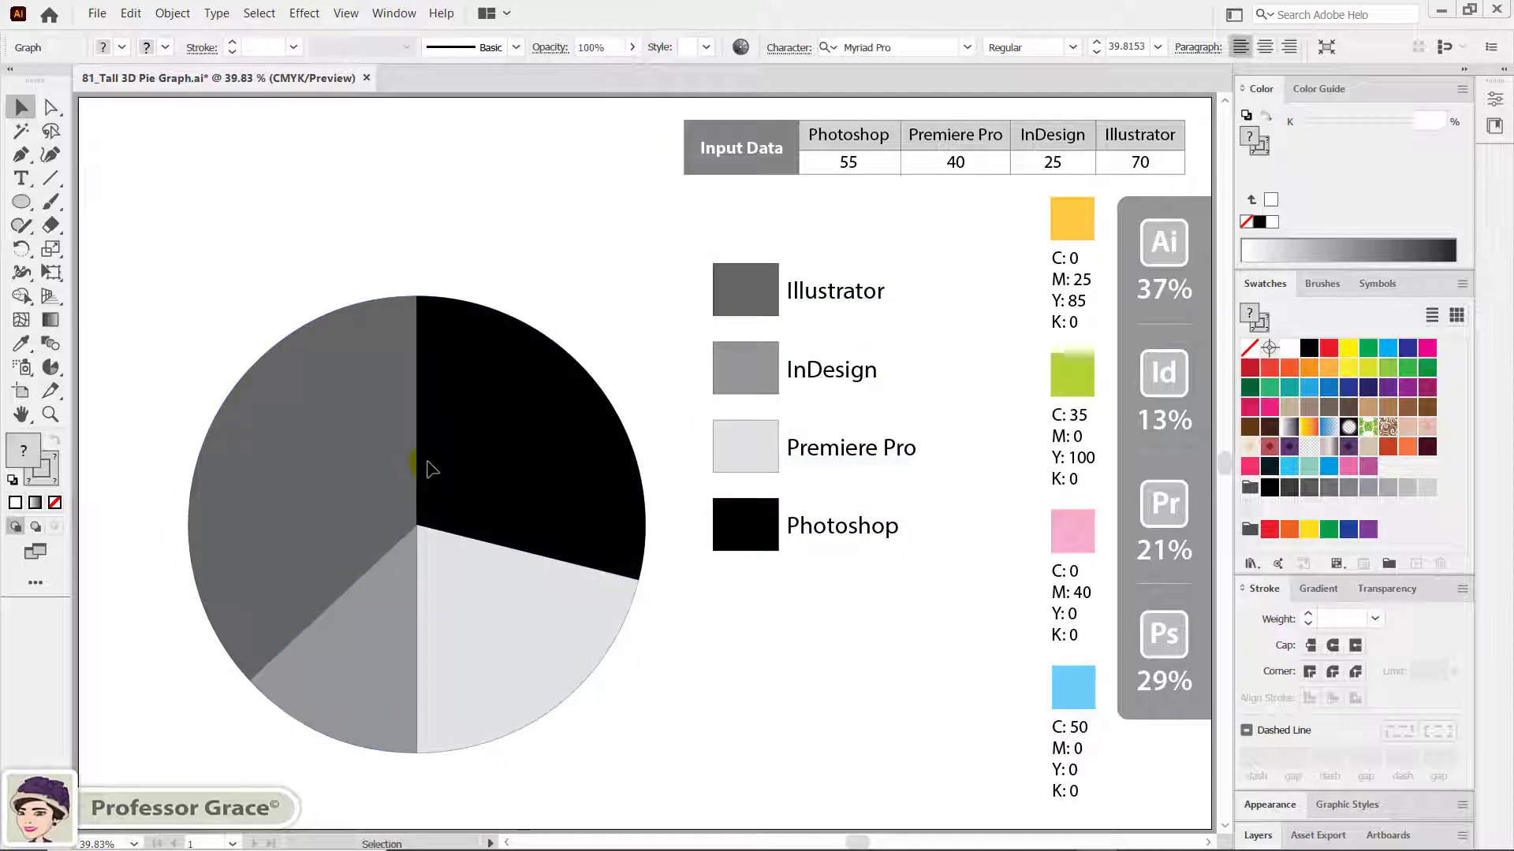
Color the Illustrator slice and legend swatch with the yellow sample.
{"action": "left_click_drag", "start_coordinate": [51, 106], "coordinate": [91, 129]}
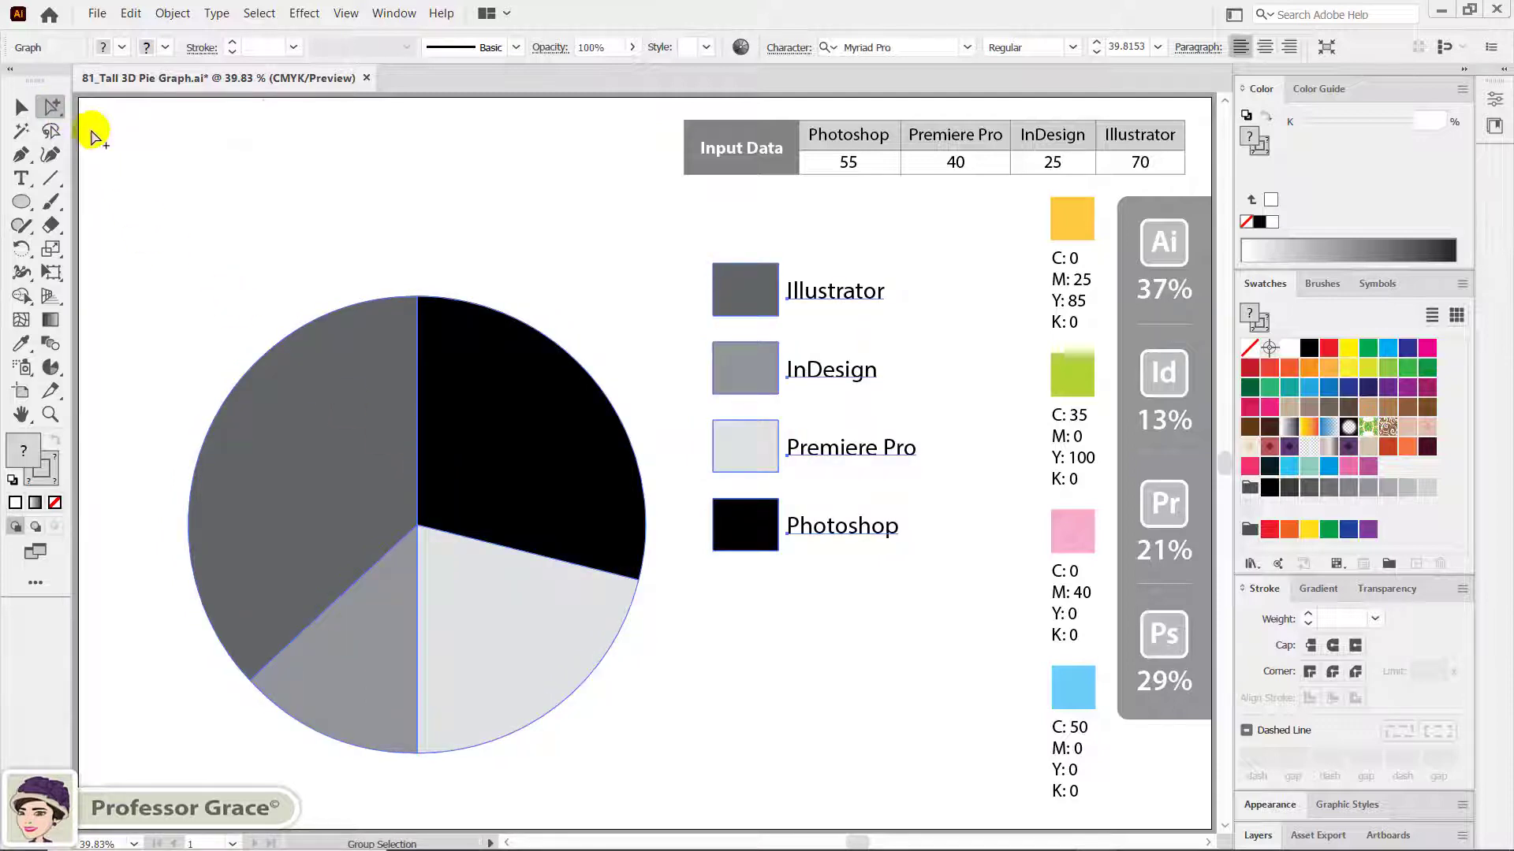
{"action": "left_click", "coordinate": [686, 282]}
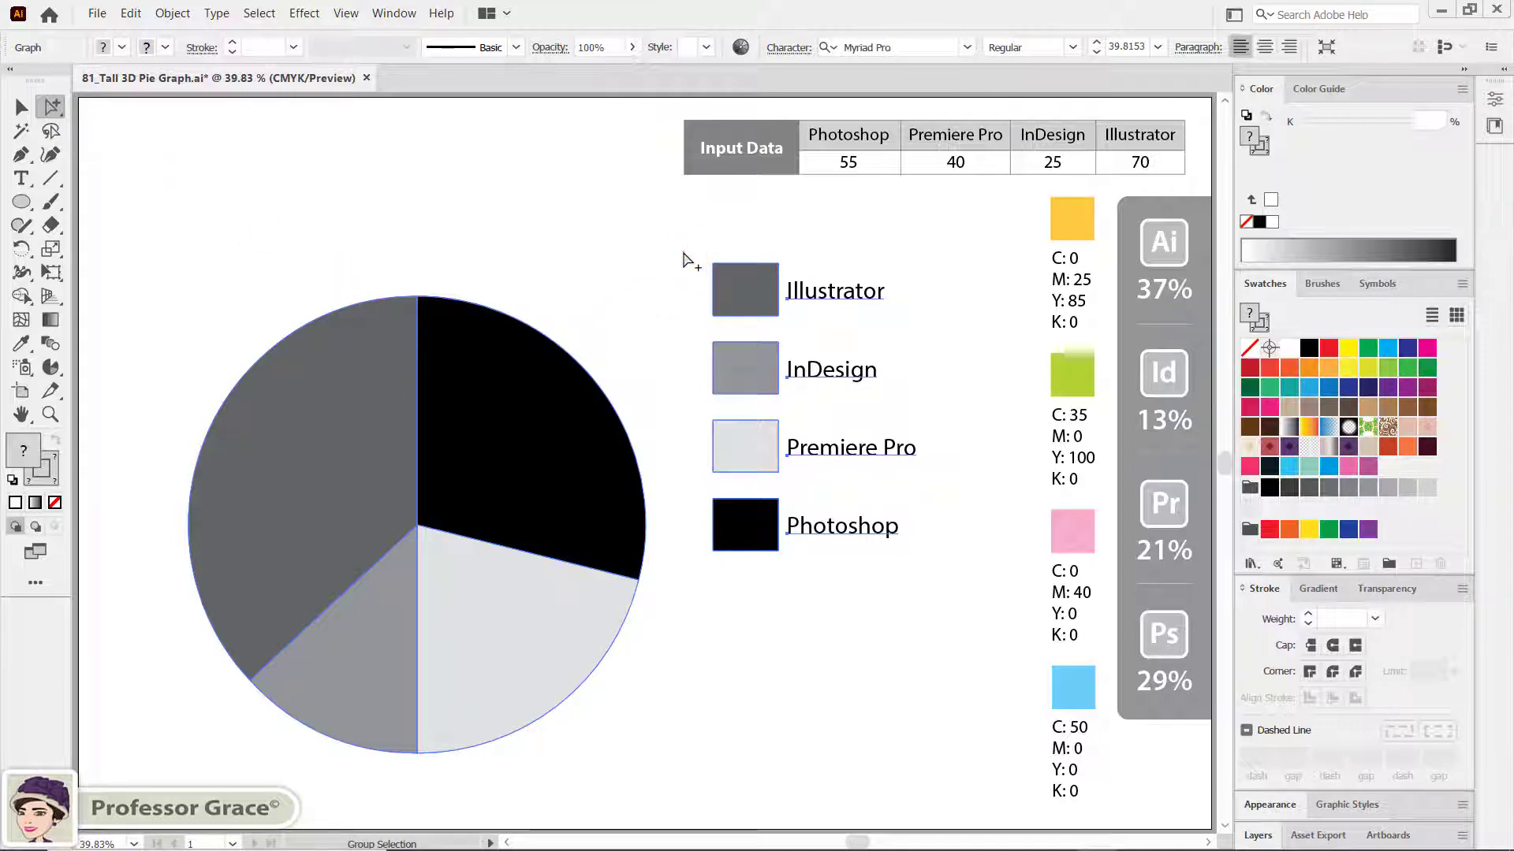
{"action": "left_click", "coordinate": [719, 284]}
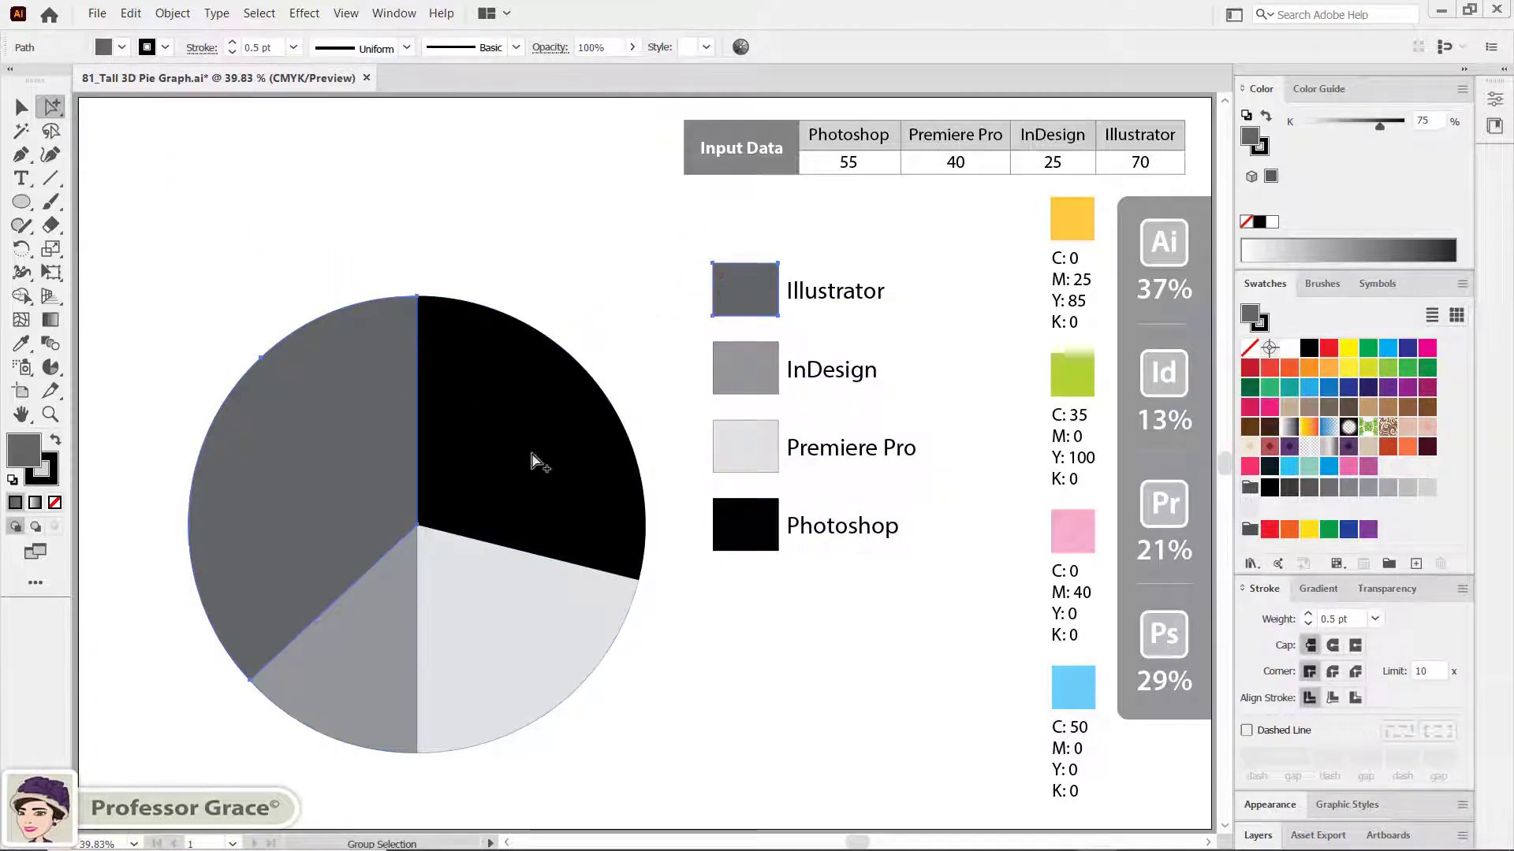
{"action": "left_click", "coordinate": [725, 313]}
{"action": "key", "text": "i"}
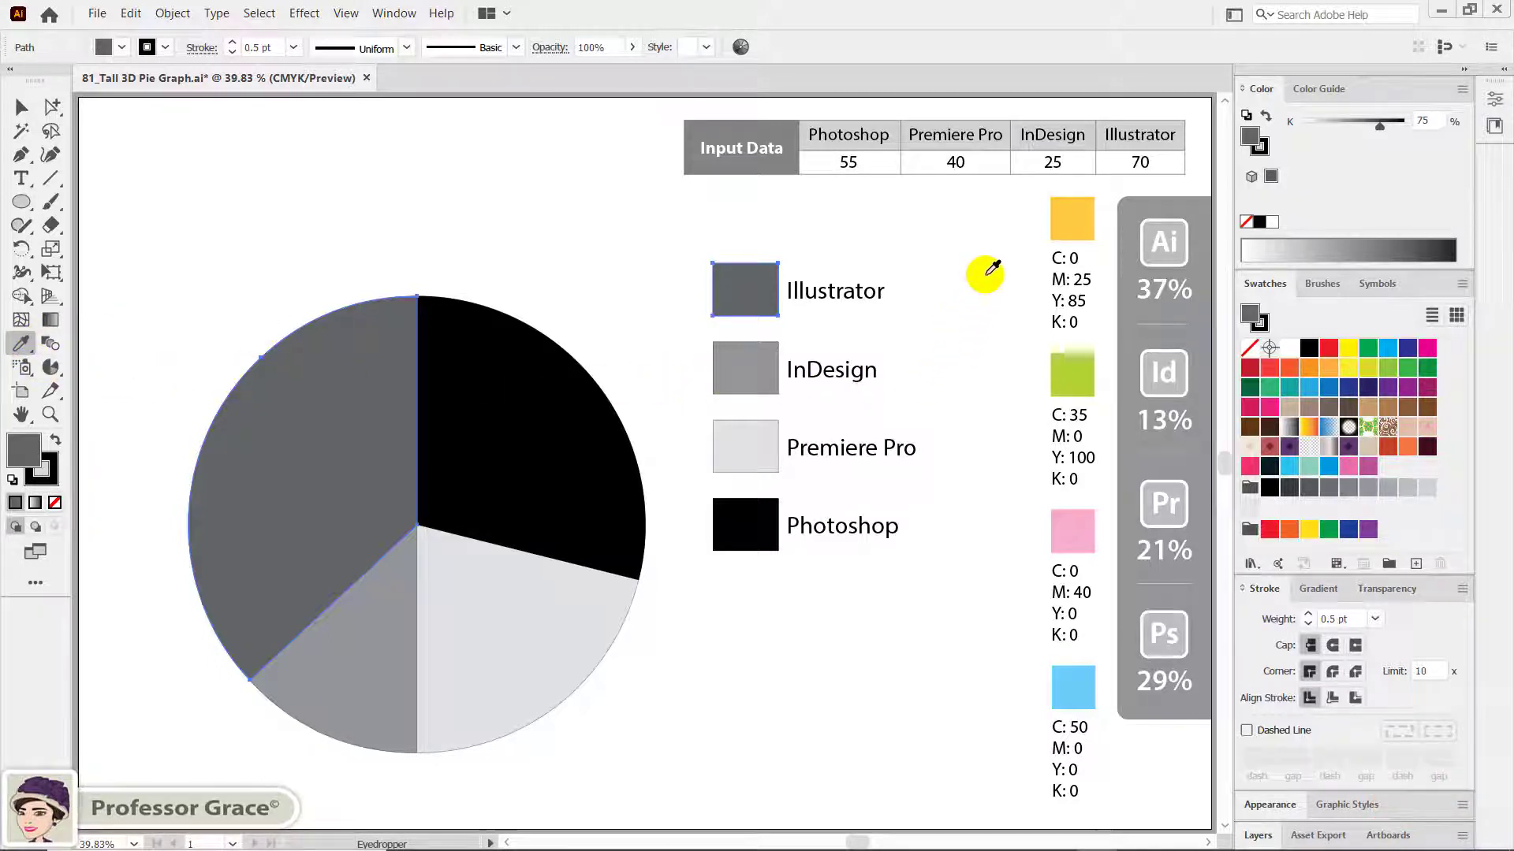
{"action": "left_click", "coordinate": [1078, 217]}
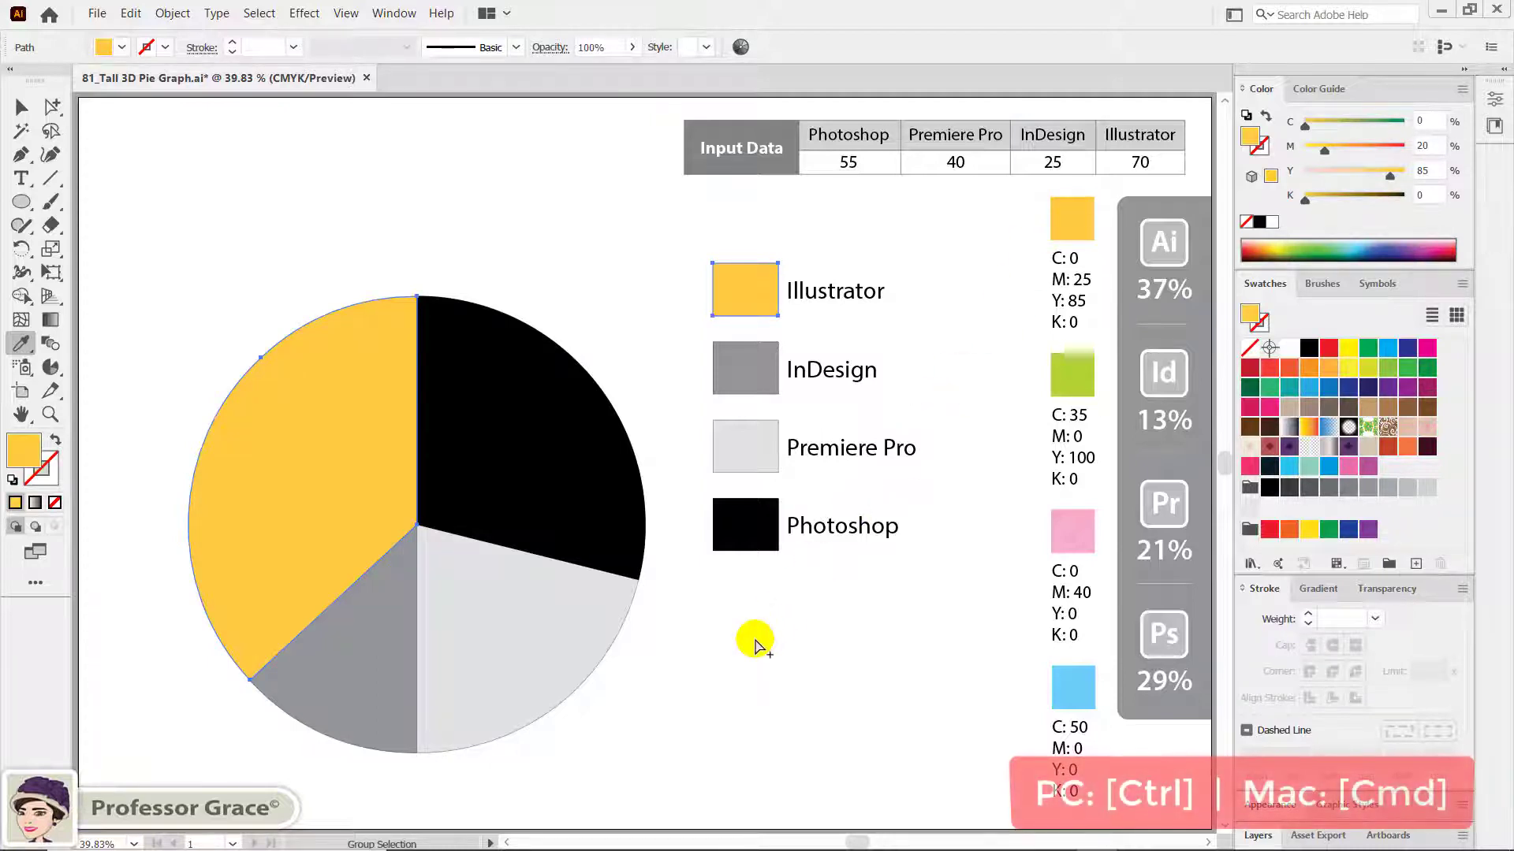
Color the InDesign slice and legend swatch with the green sample.
{"action": "left_click", "coordinate": [755, 637], "text": "ctrl"}
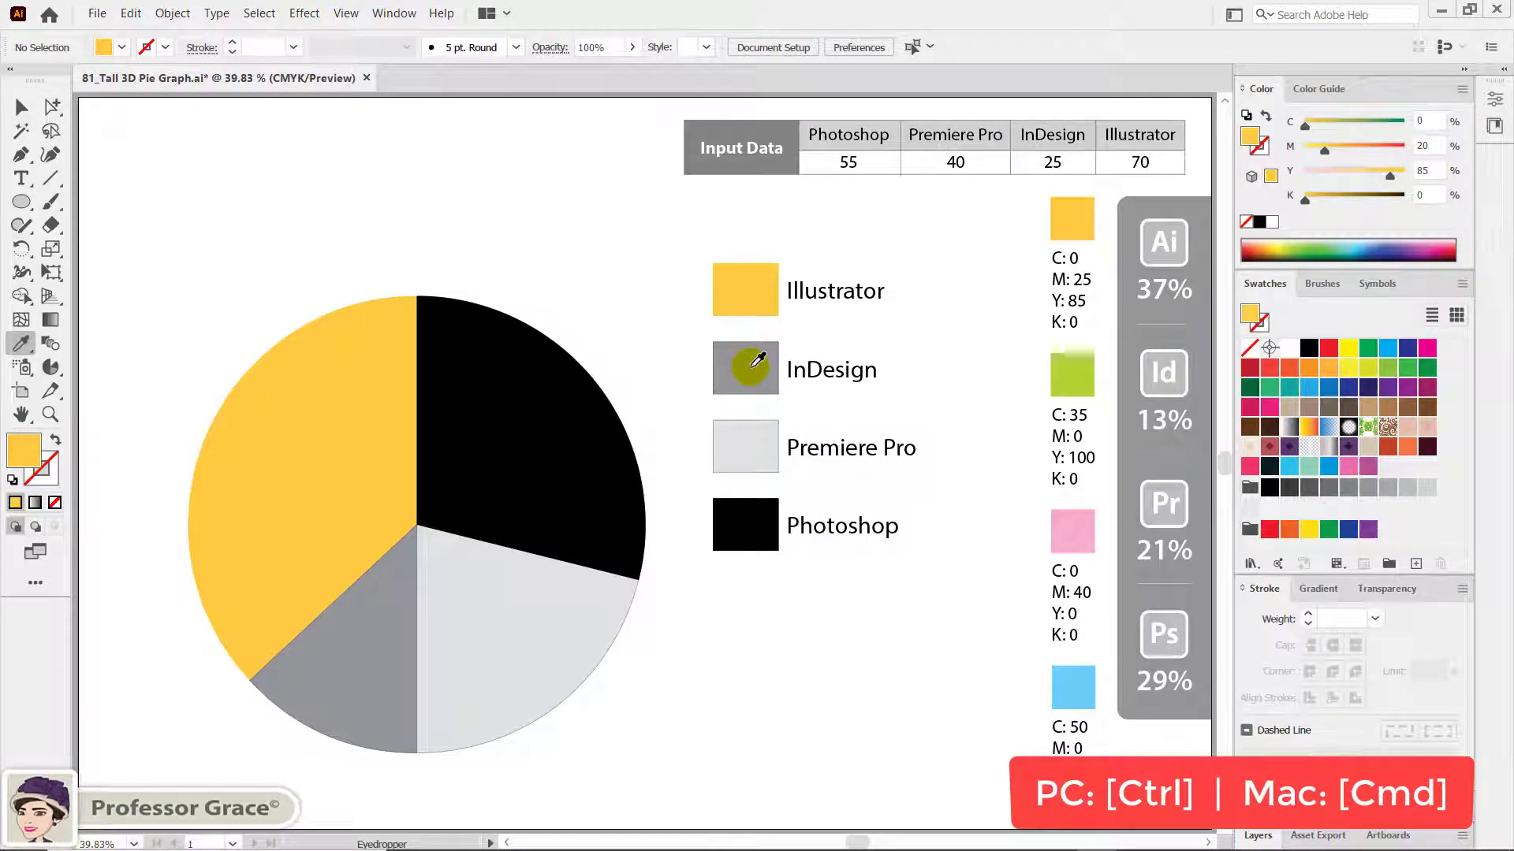
{"action": "left_click", "coordinate": [753, 374], "text": "ctrl"}
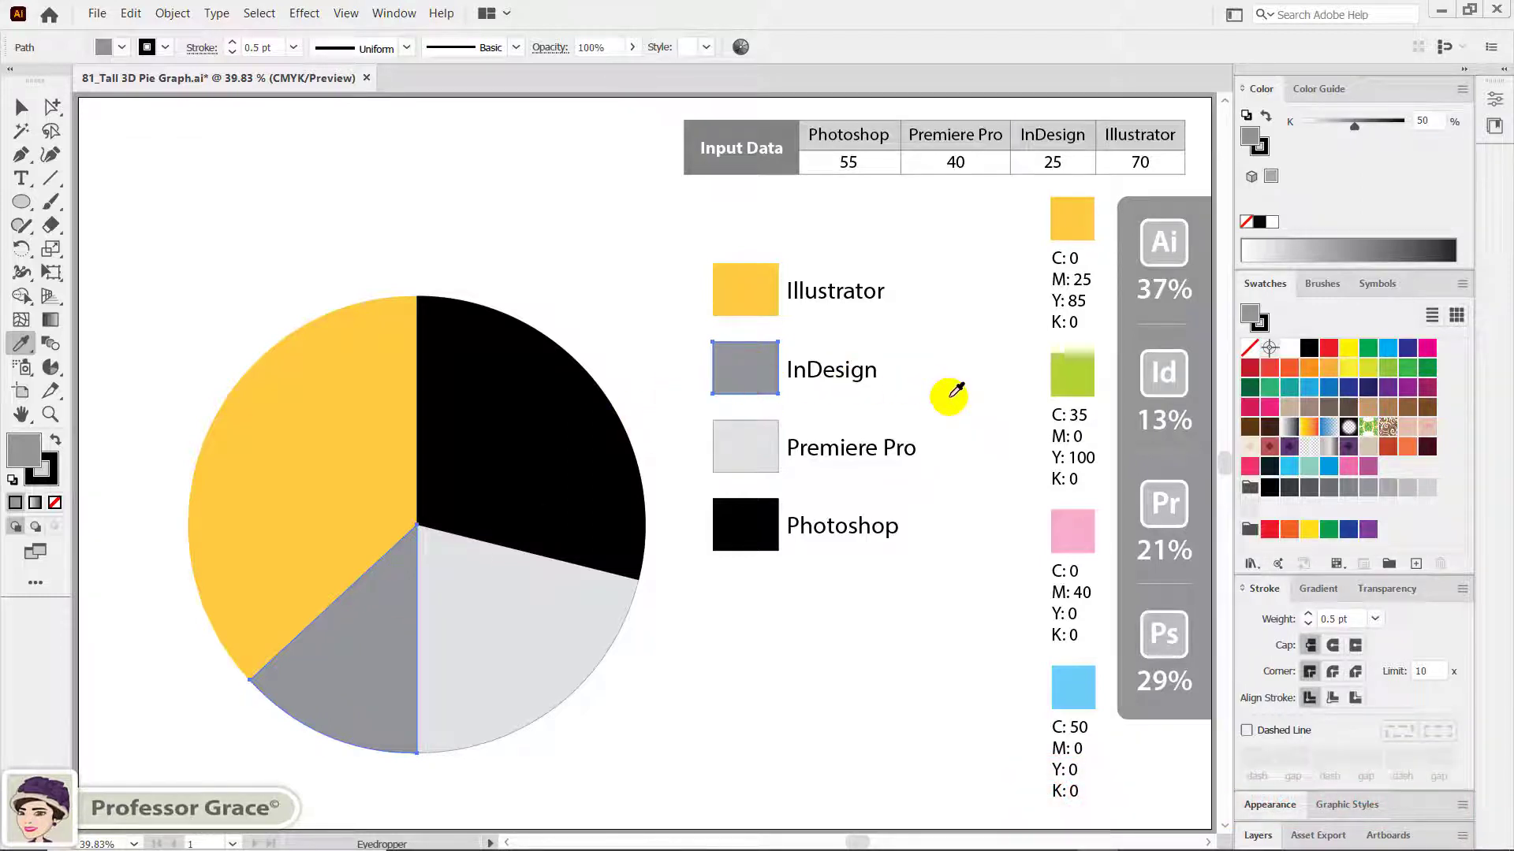
{"action": "left_click", "coordinate": [1079, 367]}
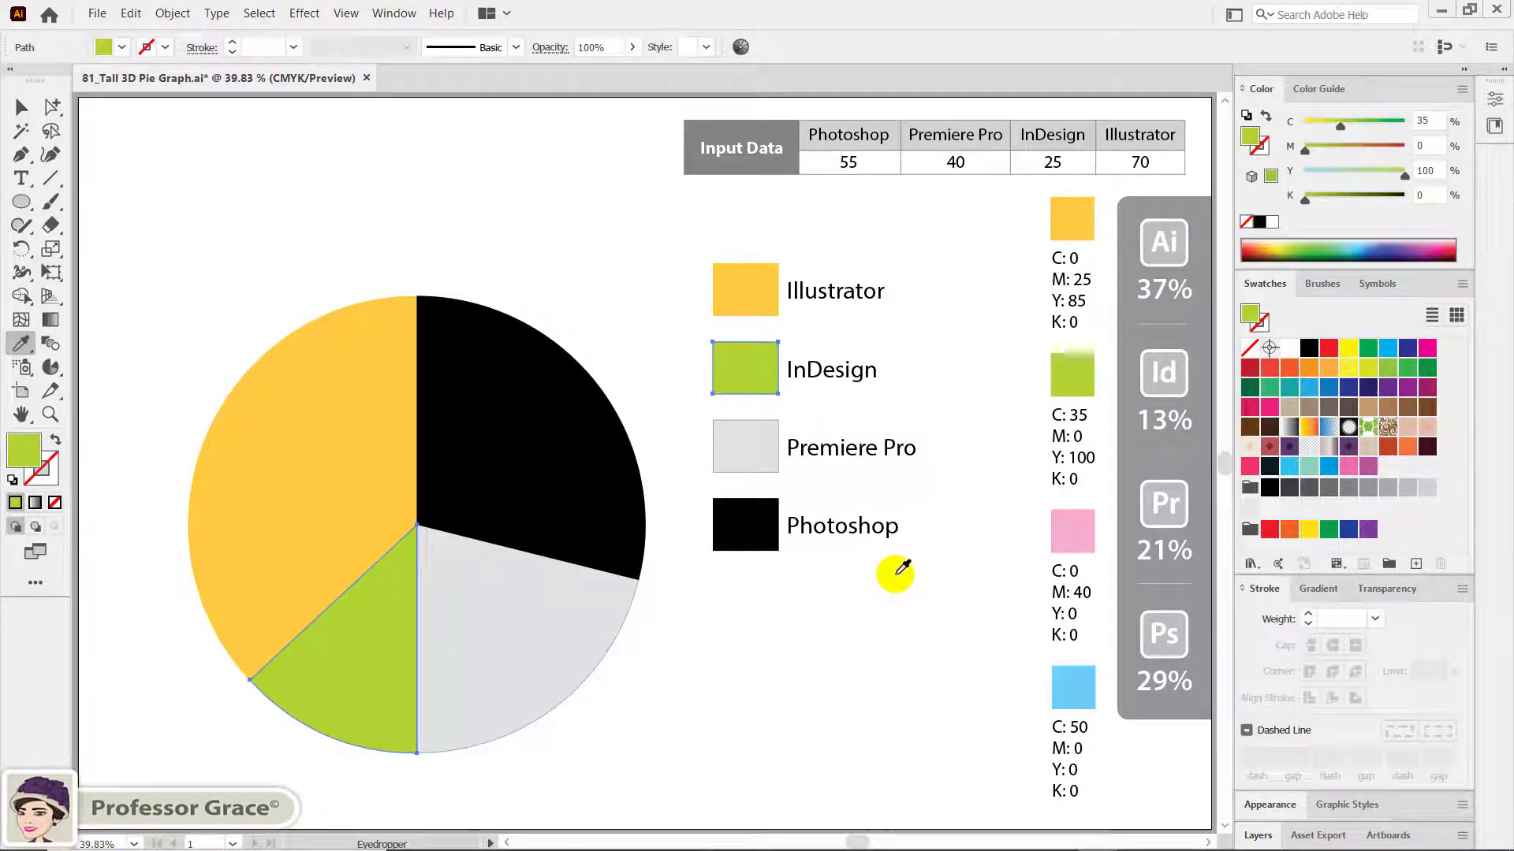
{"action": "key", "text": "ctrl"}
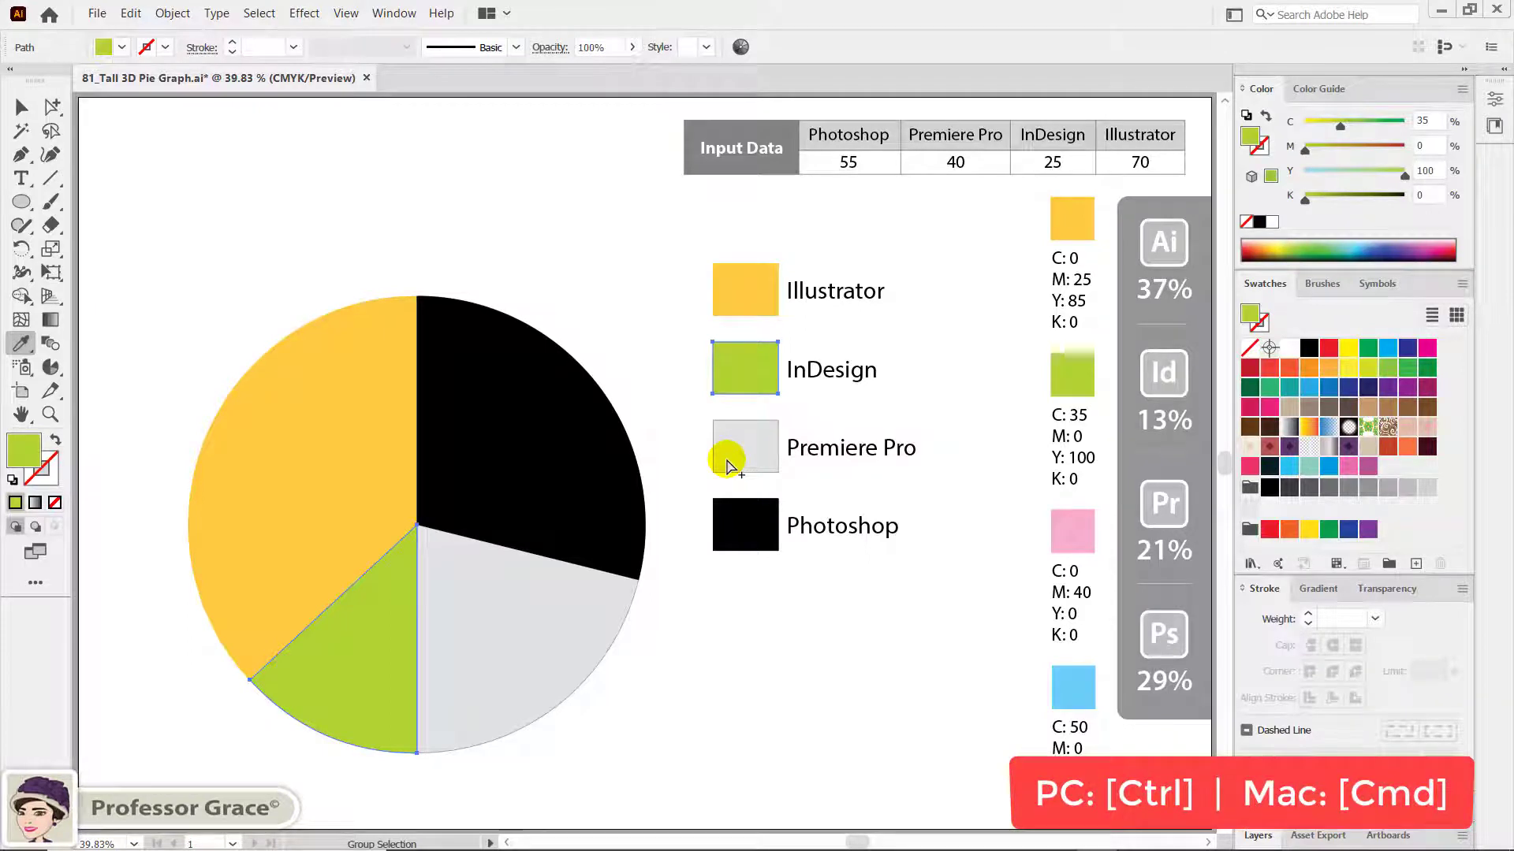
Make the Premiere Pro slice and legend box pink from the sample.
{"action": "left_click", "coordinate": [727, 465], "text": "ctrl"}
{"action": "left_click", "coordinate": [737, 462], "text": "ctrl"}
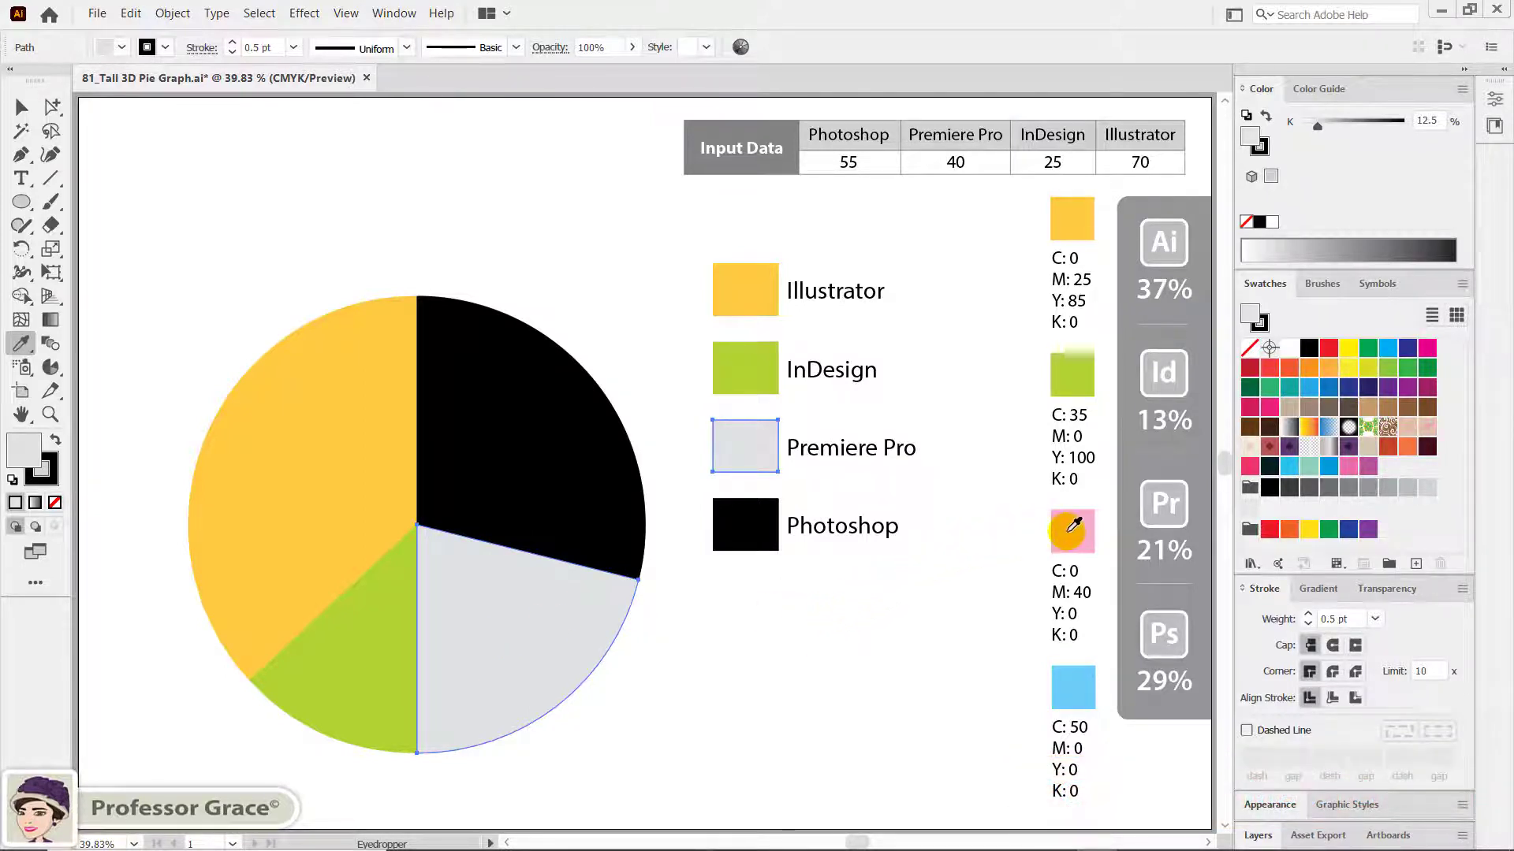
{"action": "left_click", "coordinate": [1070, 531]}
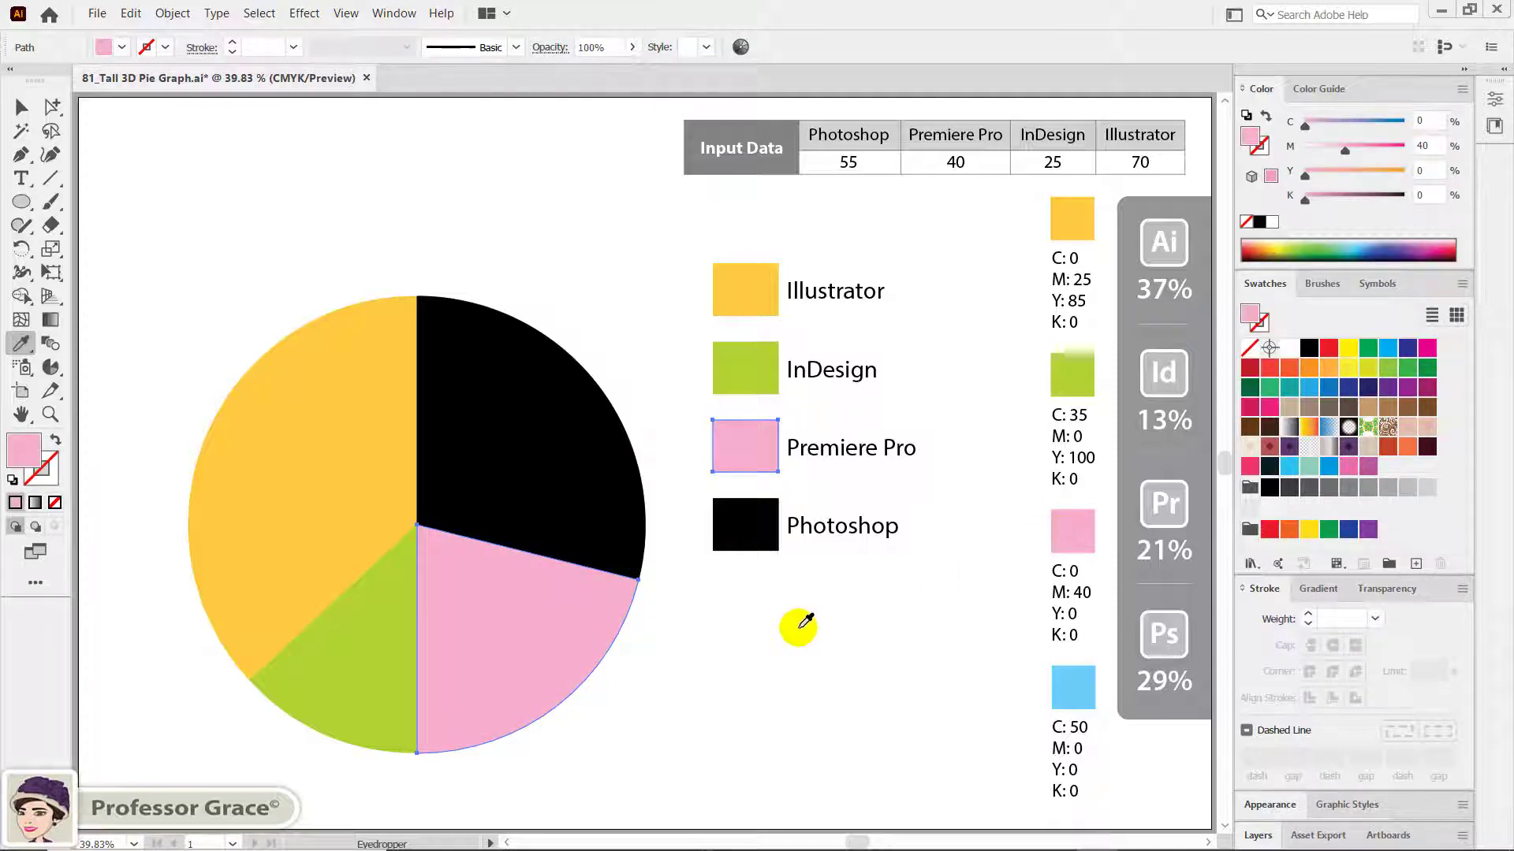
{"action": "key", "text": "ctrl"}
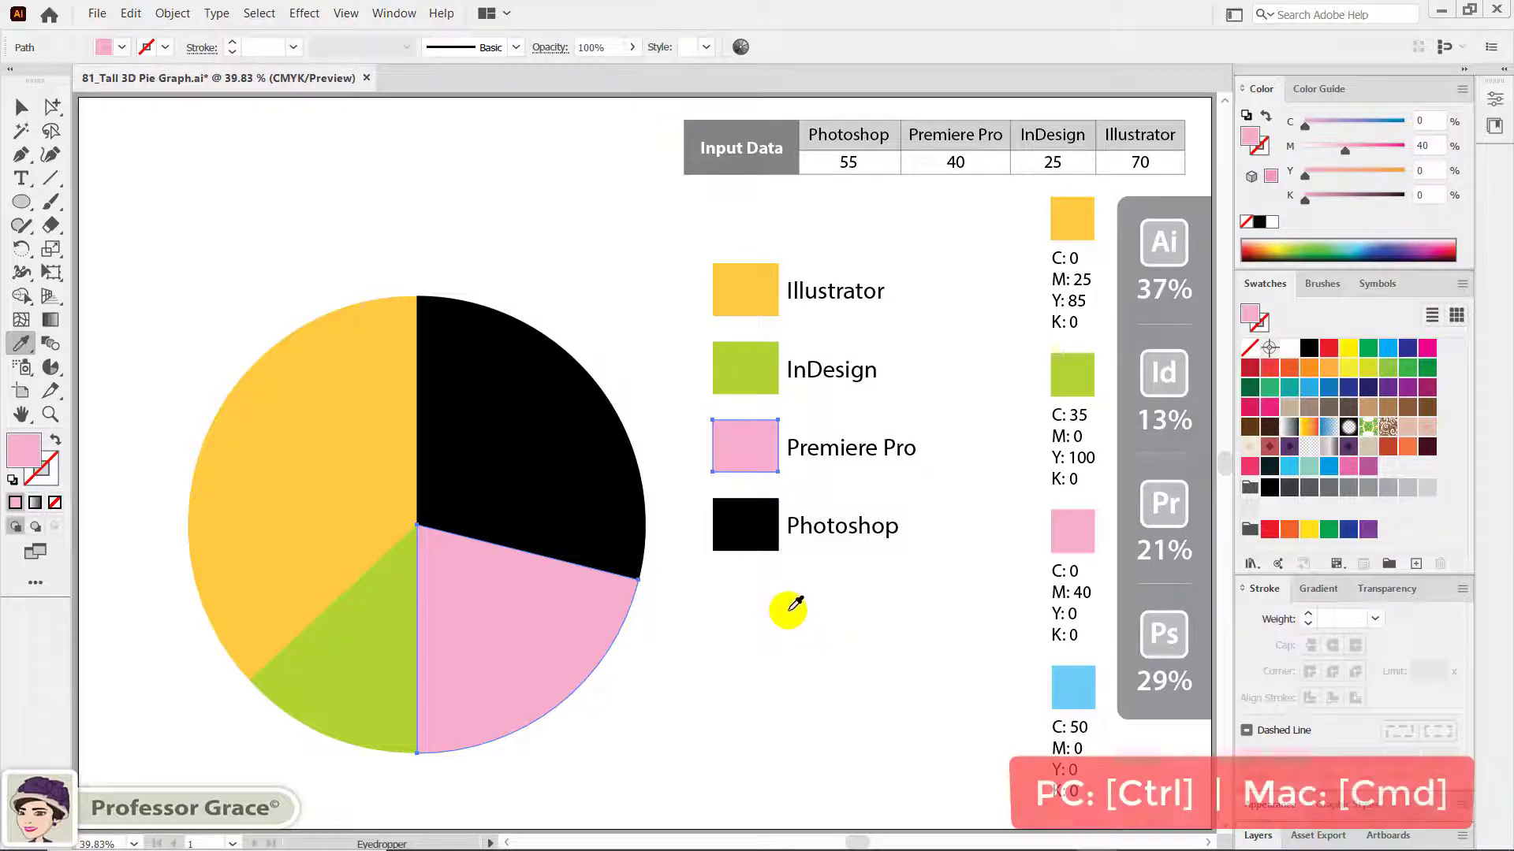
Make the Photoshop slice and legend box light blue from the sample.
{"action": "left_click", "coordinate": [749, 528], "text": "ctrl"}
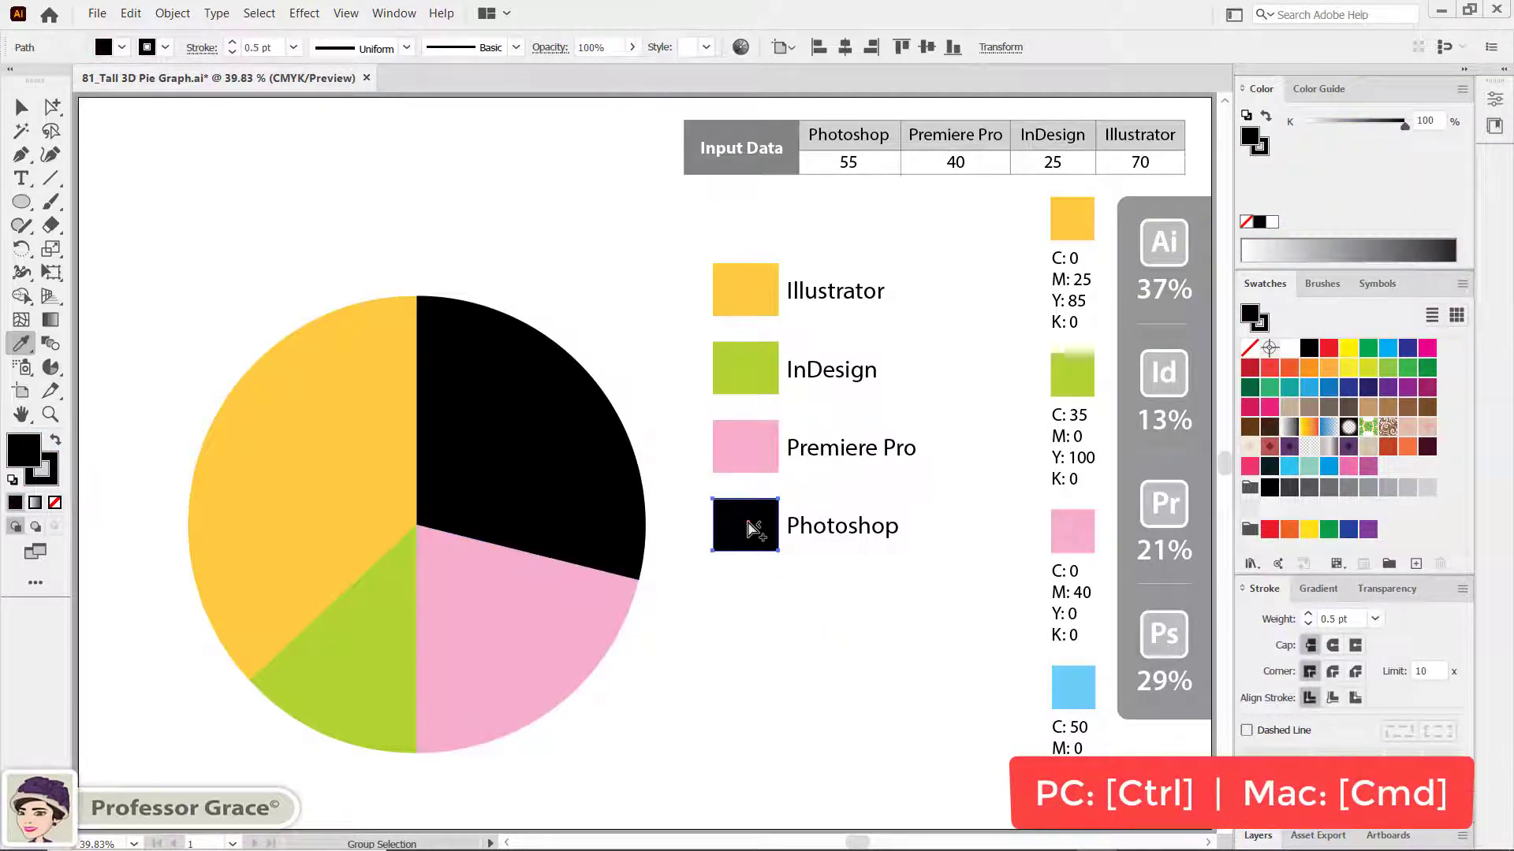
{"action": "left_click", "coordinate": [747, 527], "text": "ctrl"}
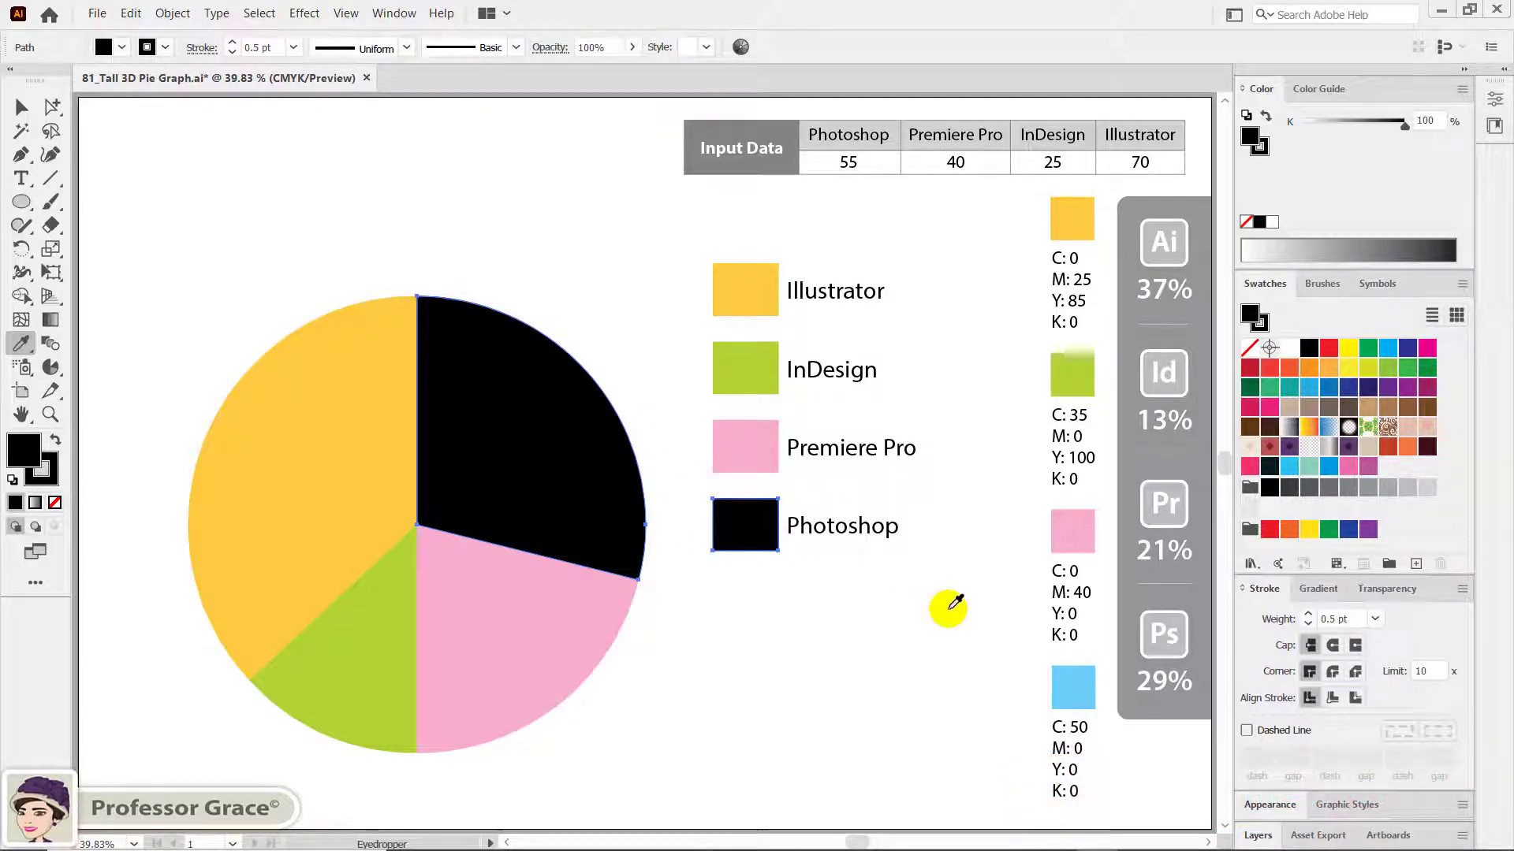
{"action": "left_click", "coordinate": [1085, 689]}
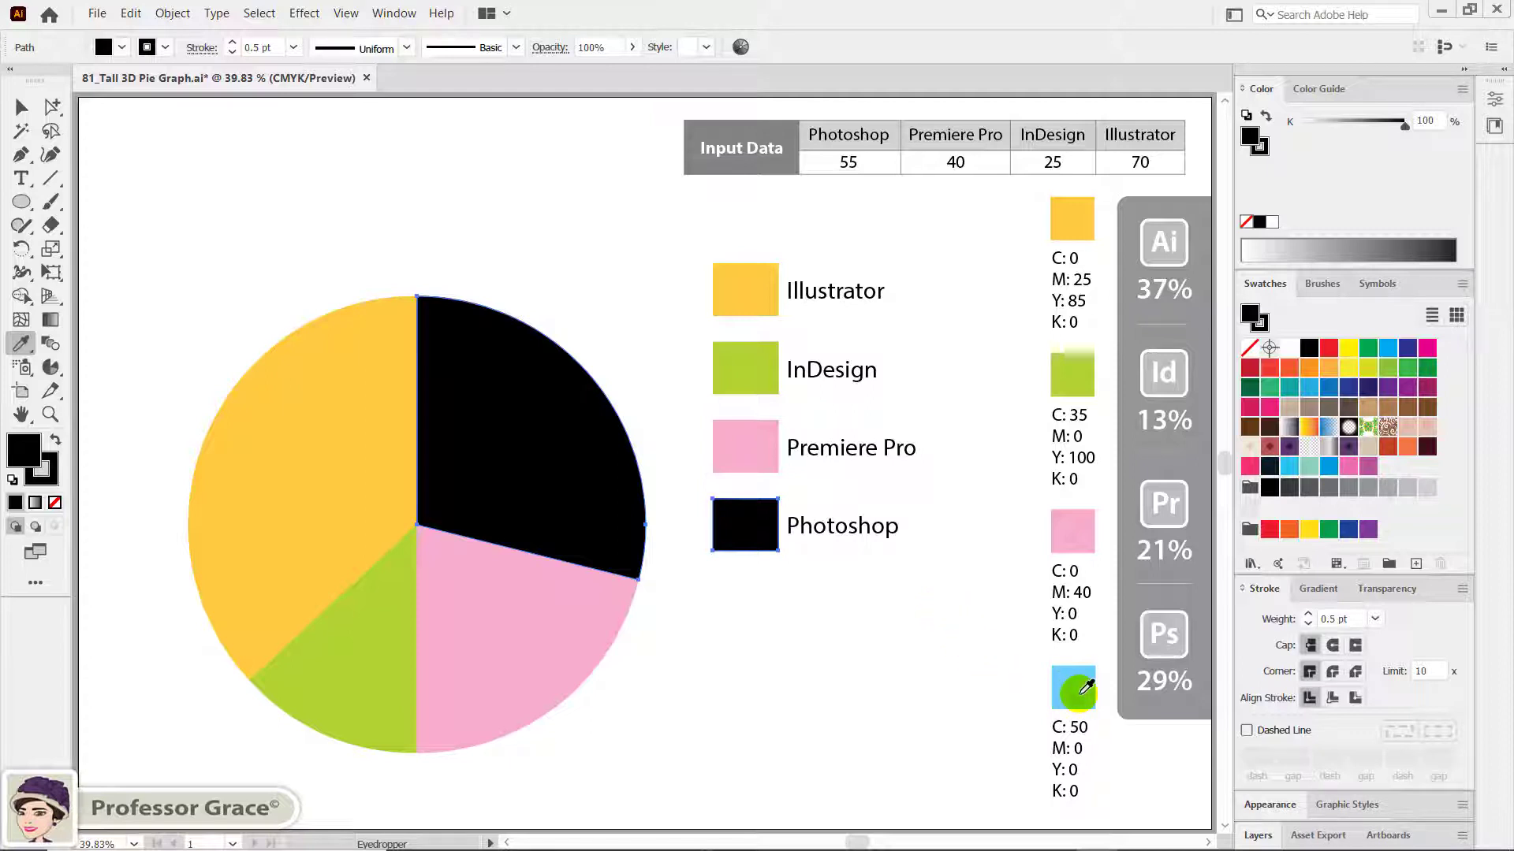
{"action": "left_click", "coordinate": [1085, 688]}
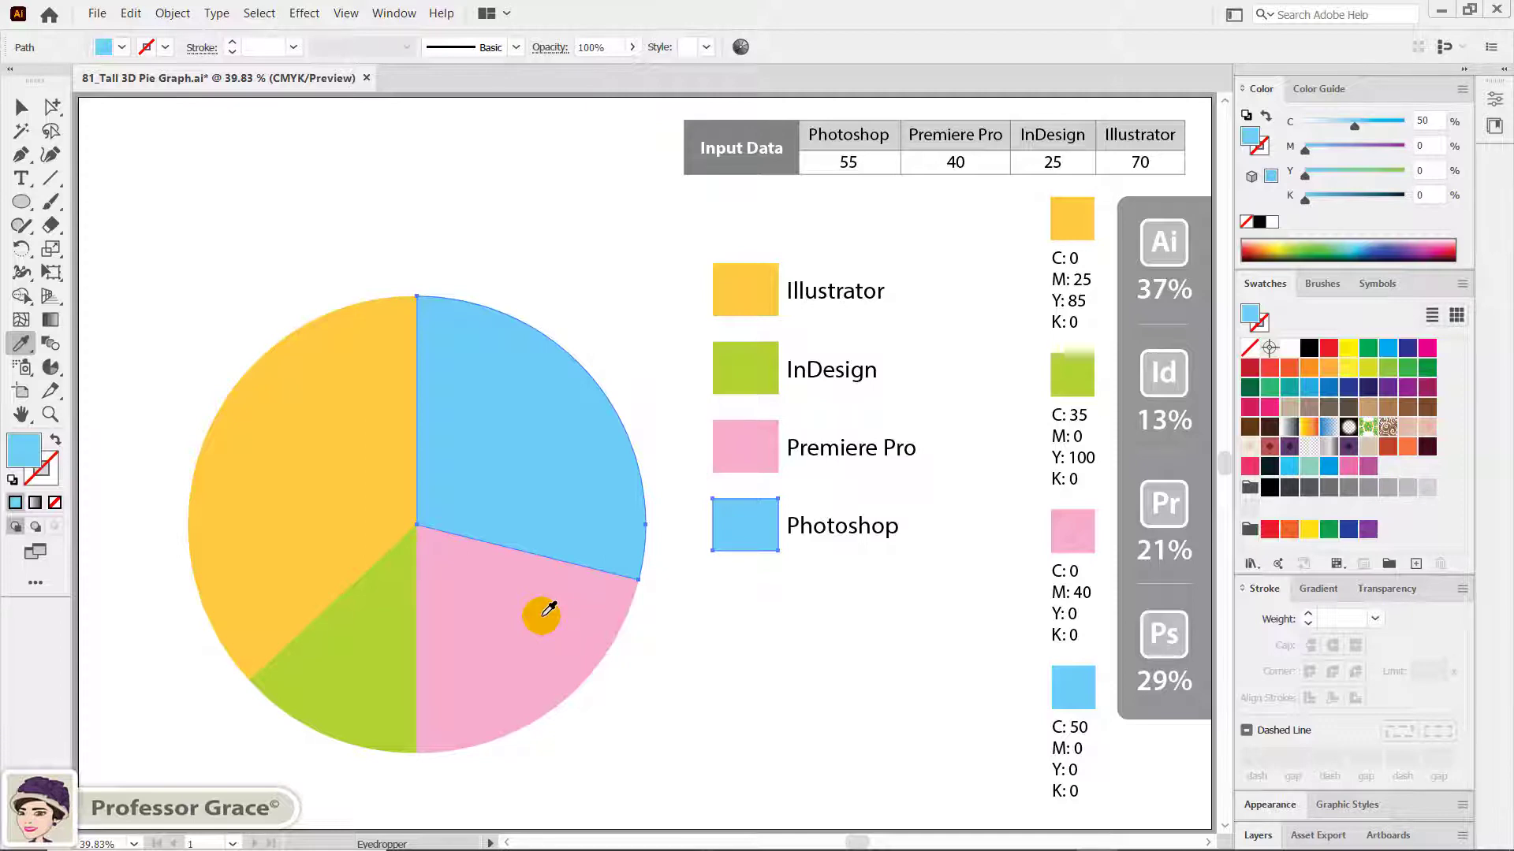
{"action": "key", "text": "v"}
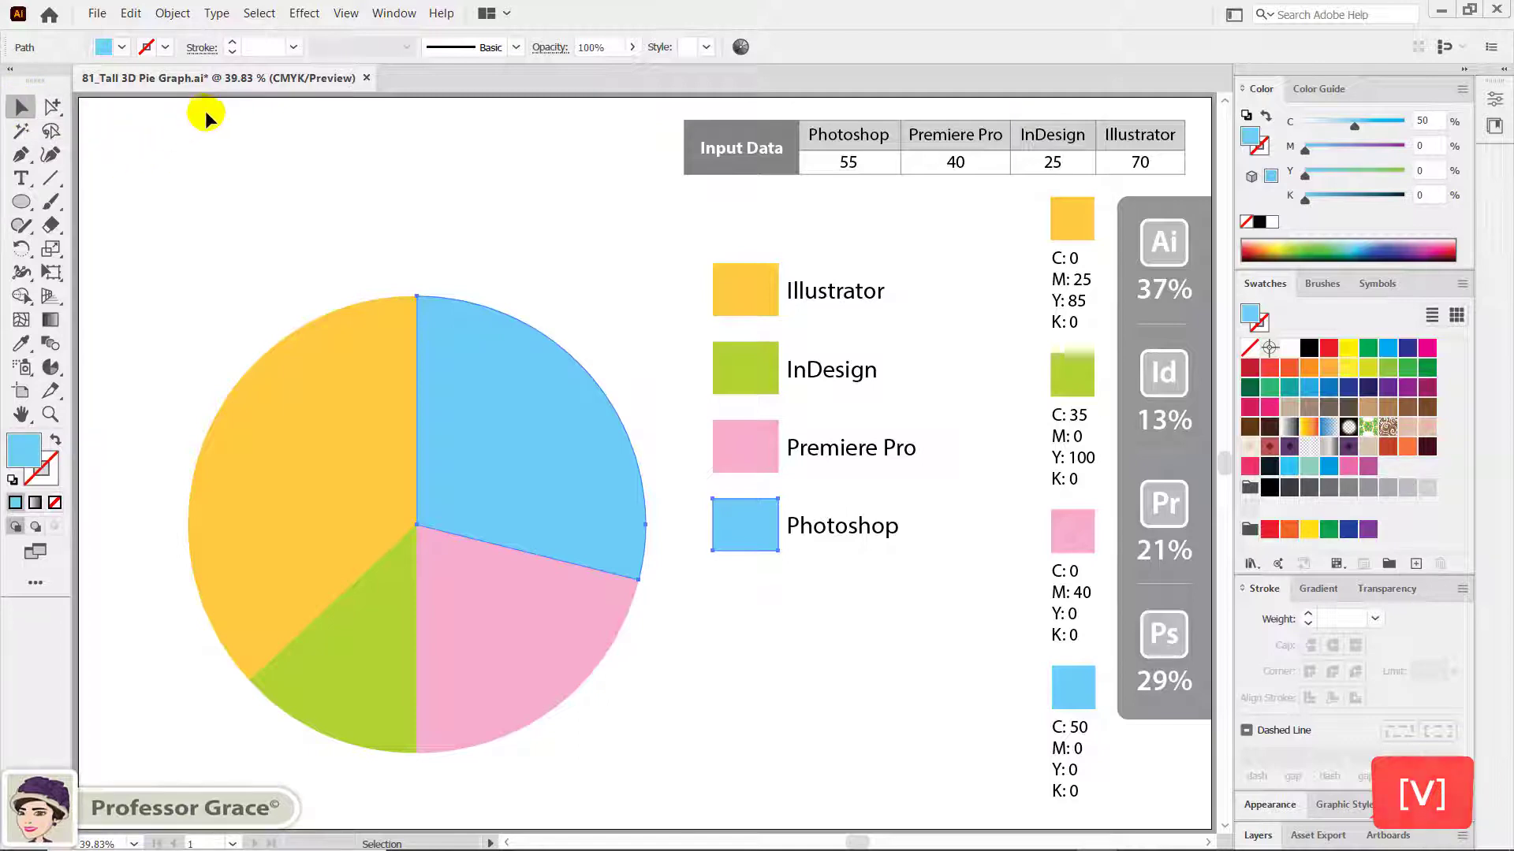
Flatten the whole pie graph and legend with Flatten Transparency at the Medium Resolution preset.
{"action": "left_click_drag", "start_coordinate": [272, 308], "coordinate": [762, 689]}
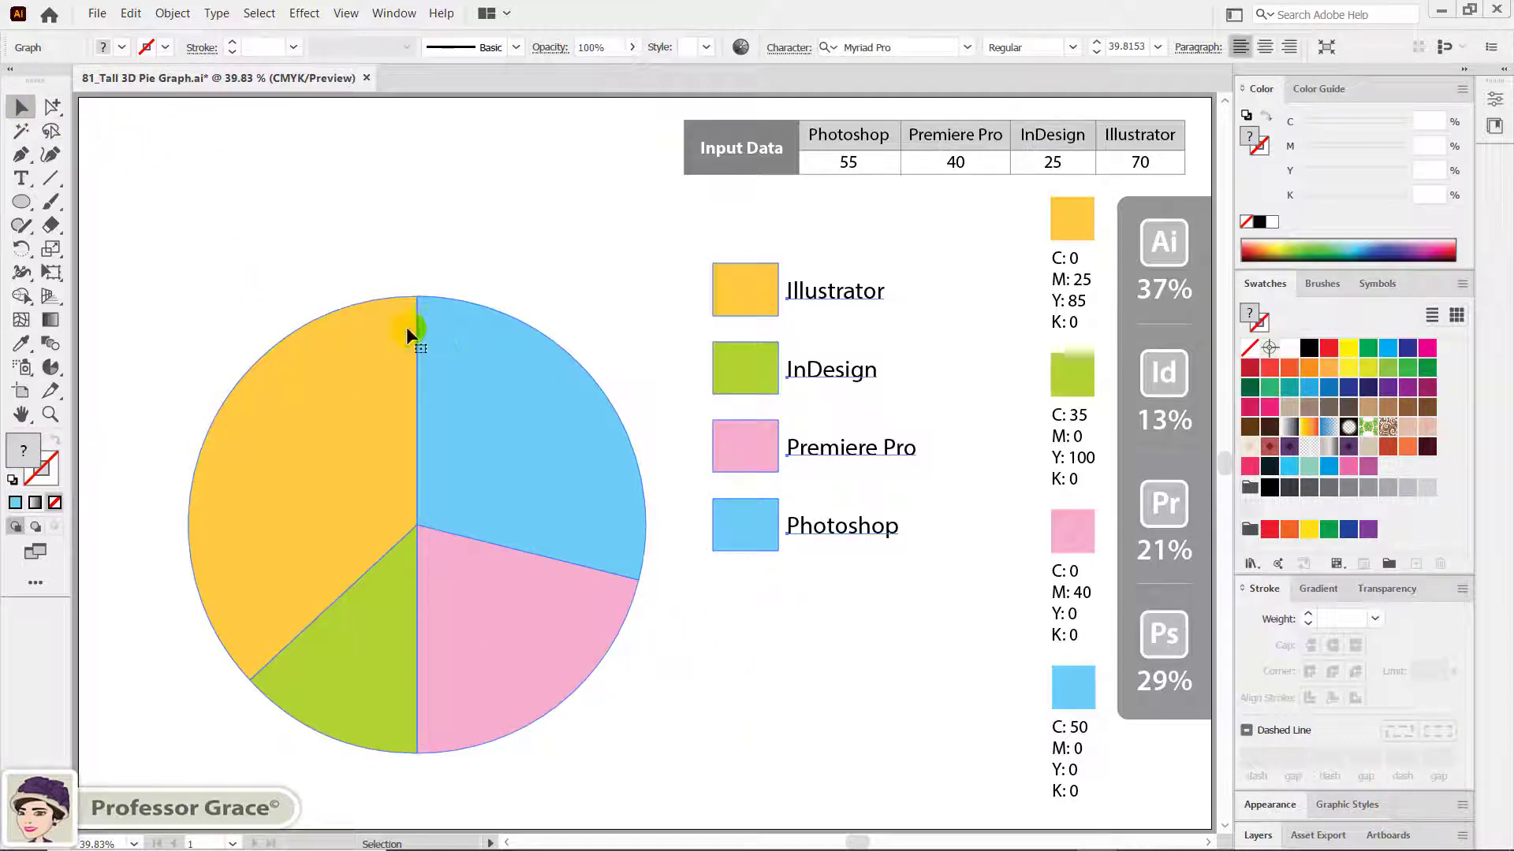
{"action": "left_click", "coordinate": [171, 13]}
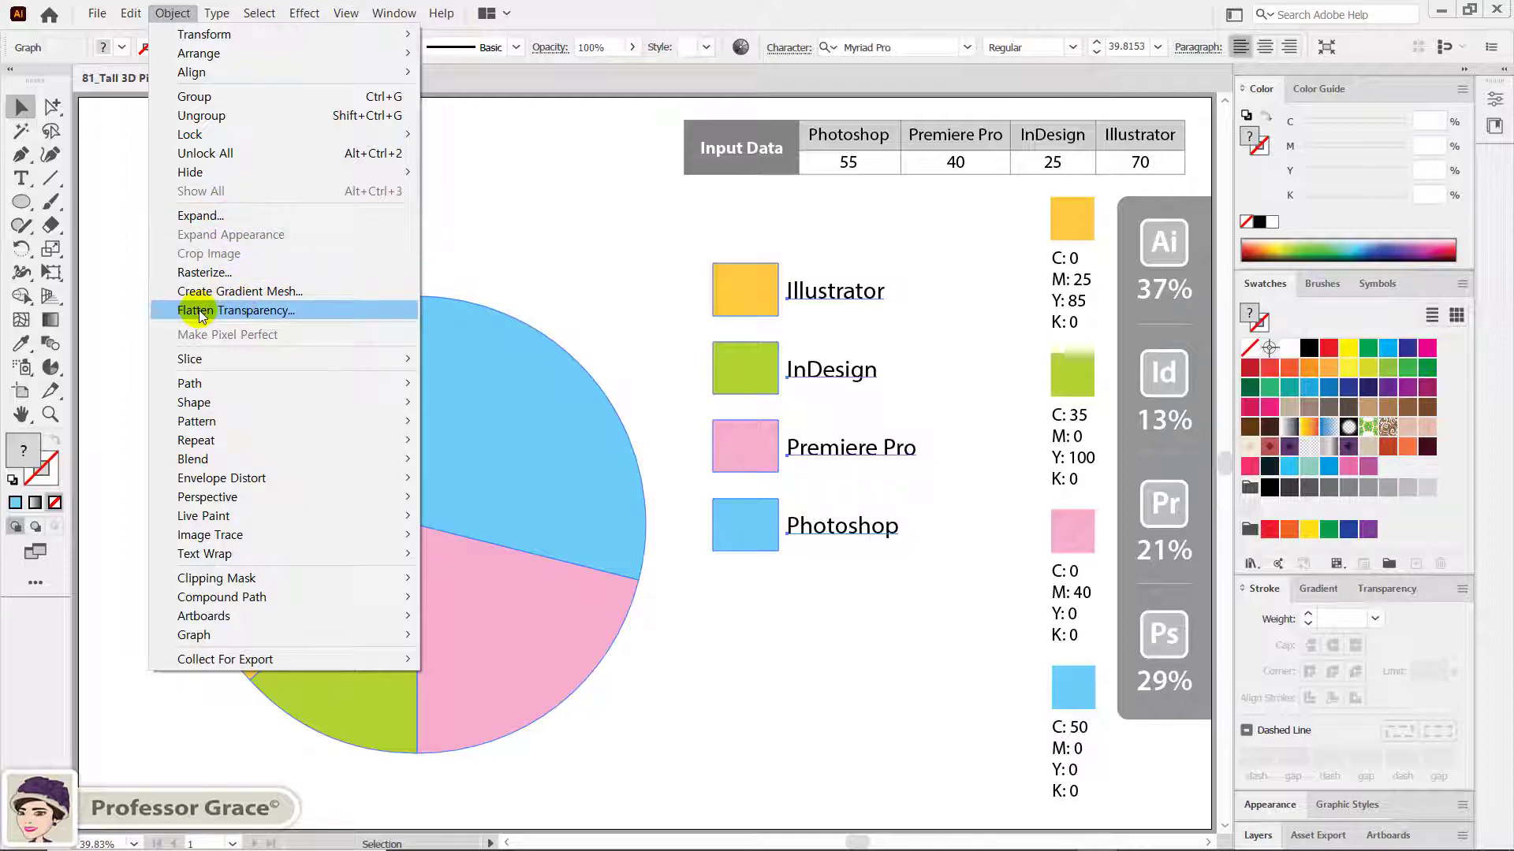
{"action": "left_click", "coordinate": [245, 317]}
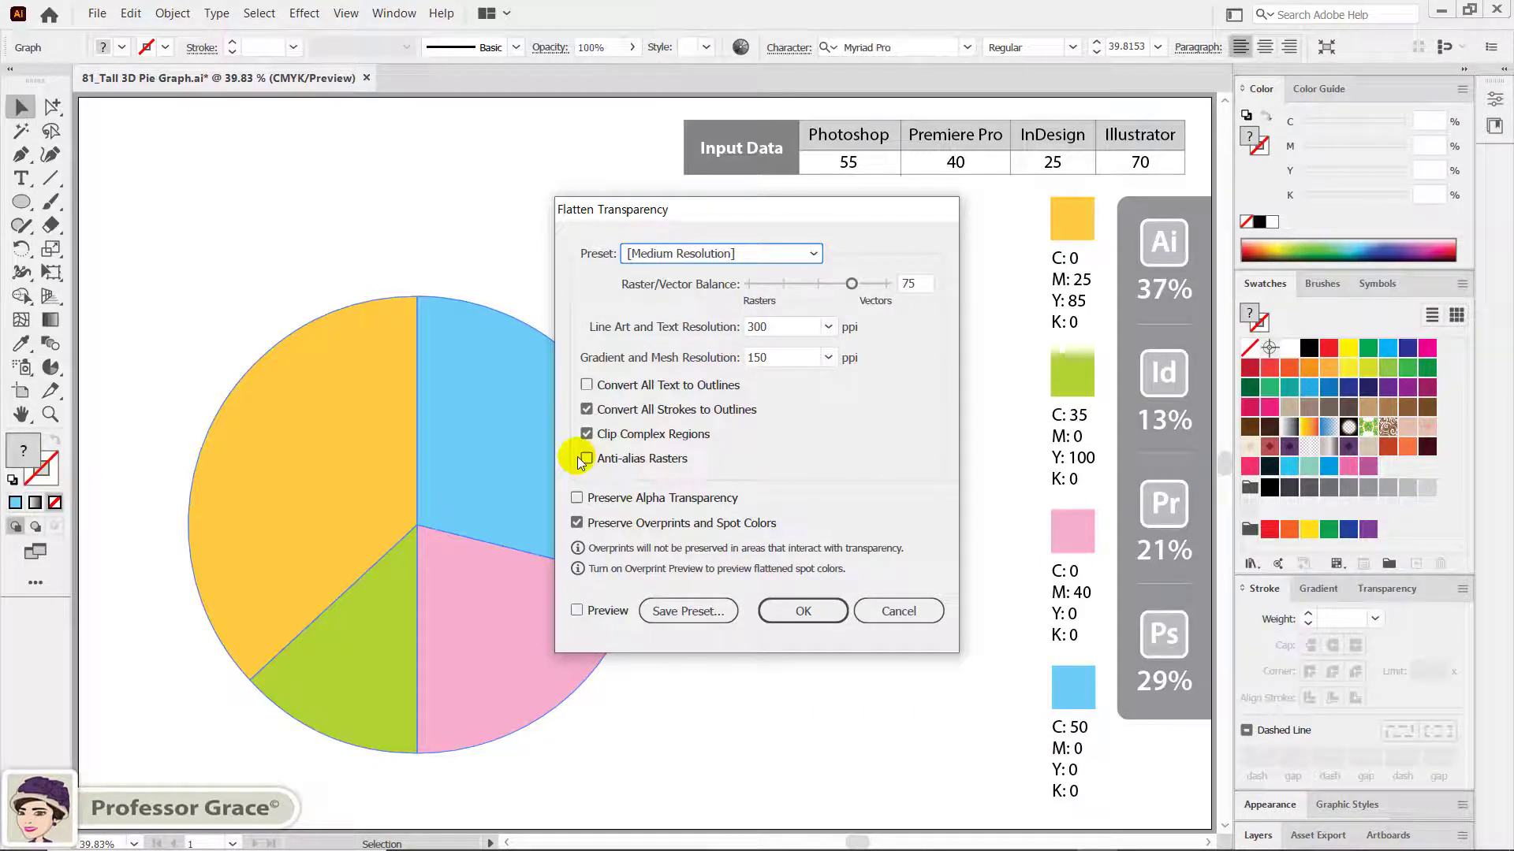
{"action": "left_click", "coordinate": [807, 611]}
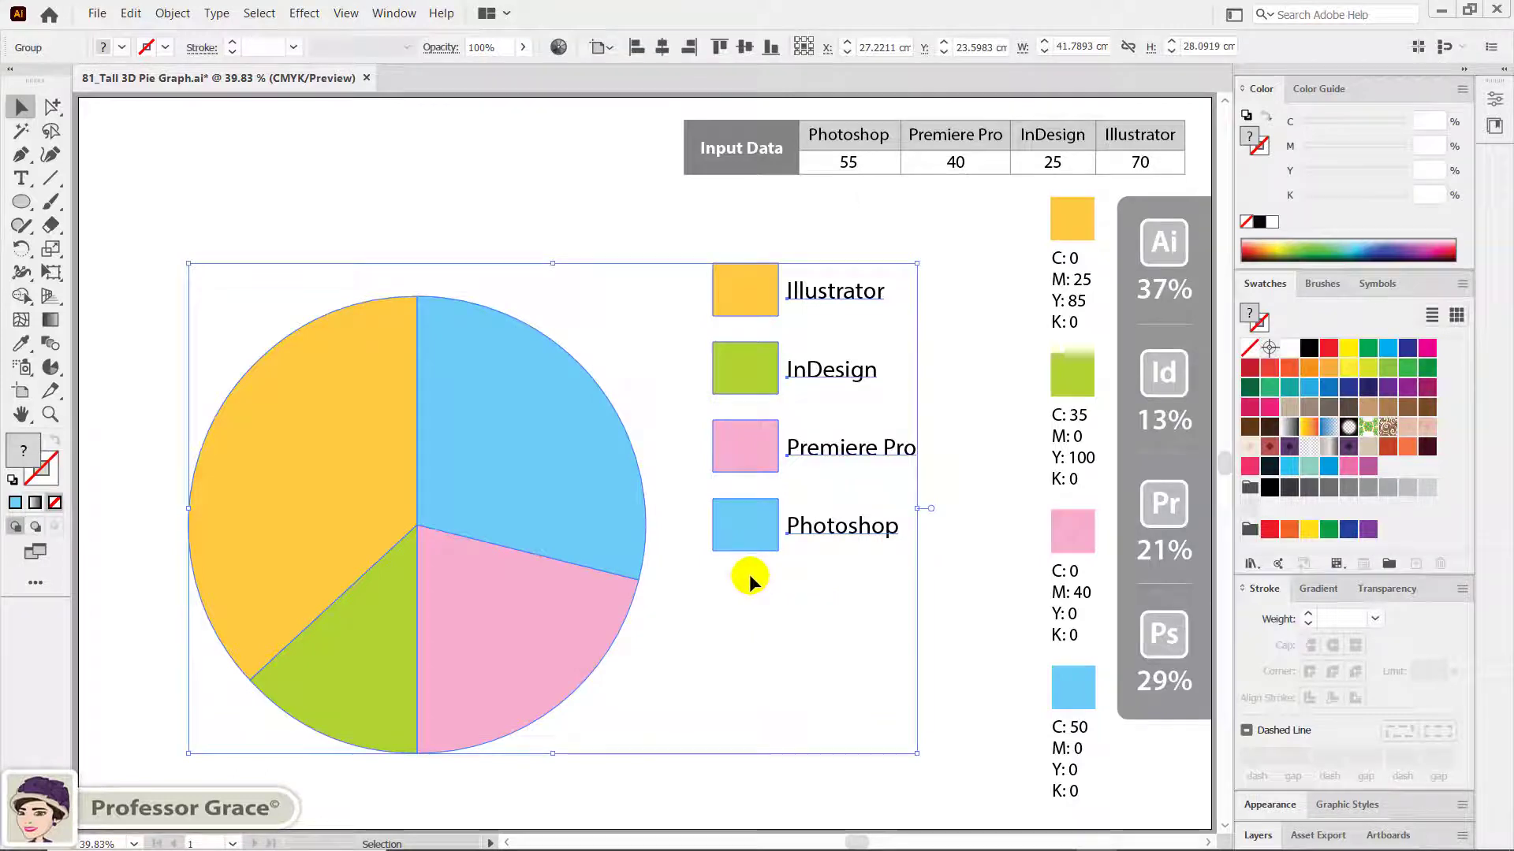
Ungroup the flattened pie graph and turn on Smart Guides.
{"action": "right_click", "coordinate": [432, 303]}
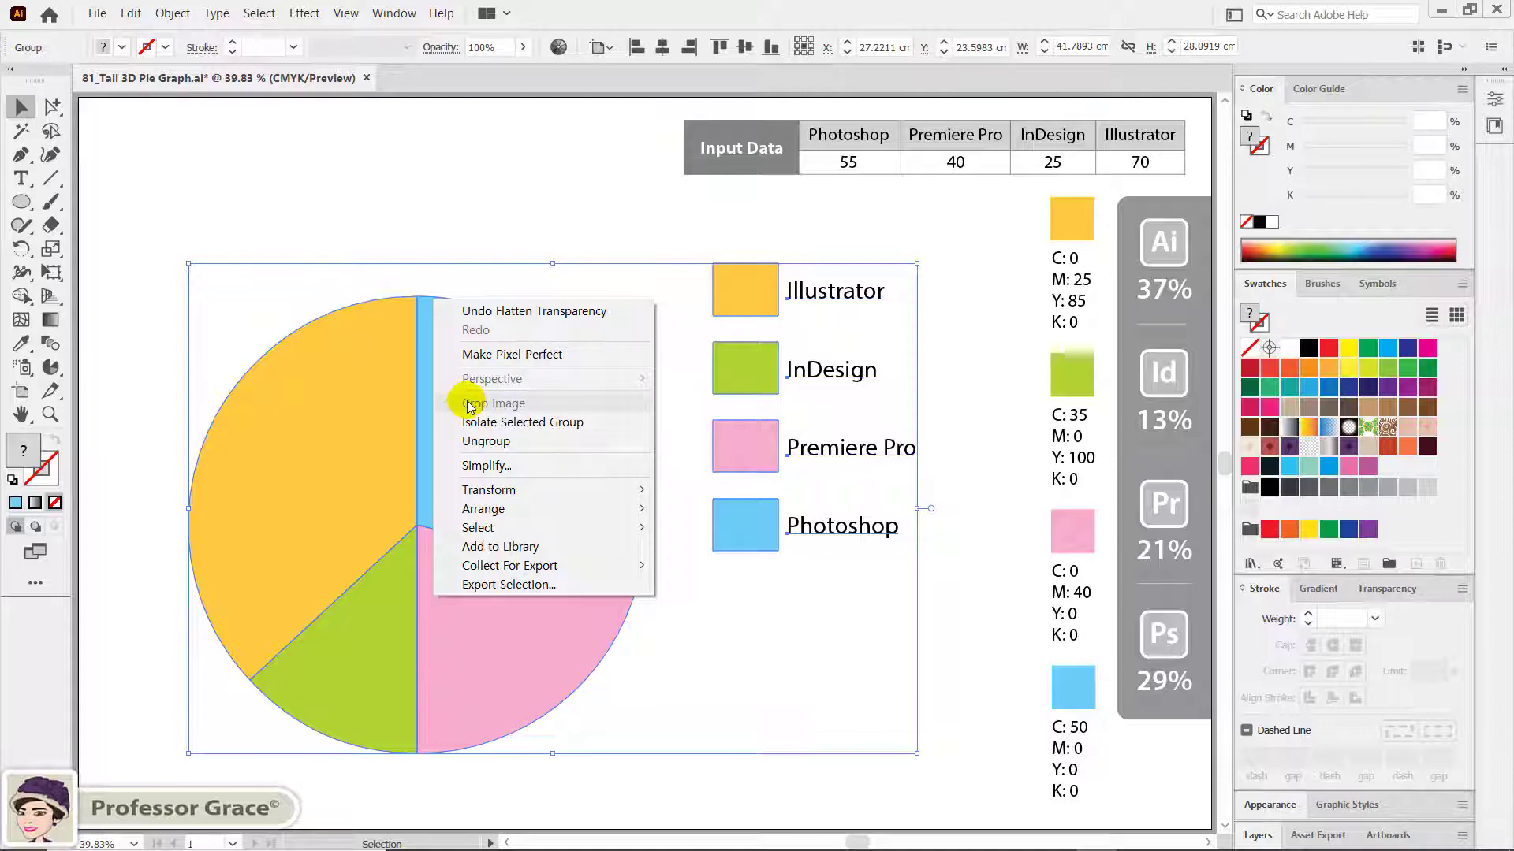
{"action": "left_click", "coordinate": [479, 441]}
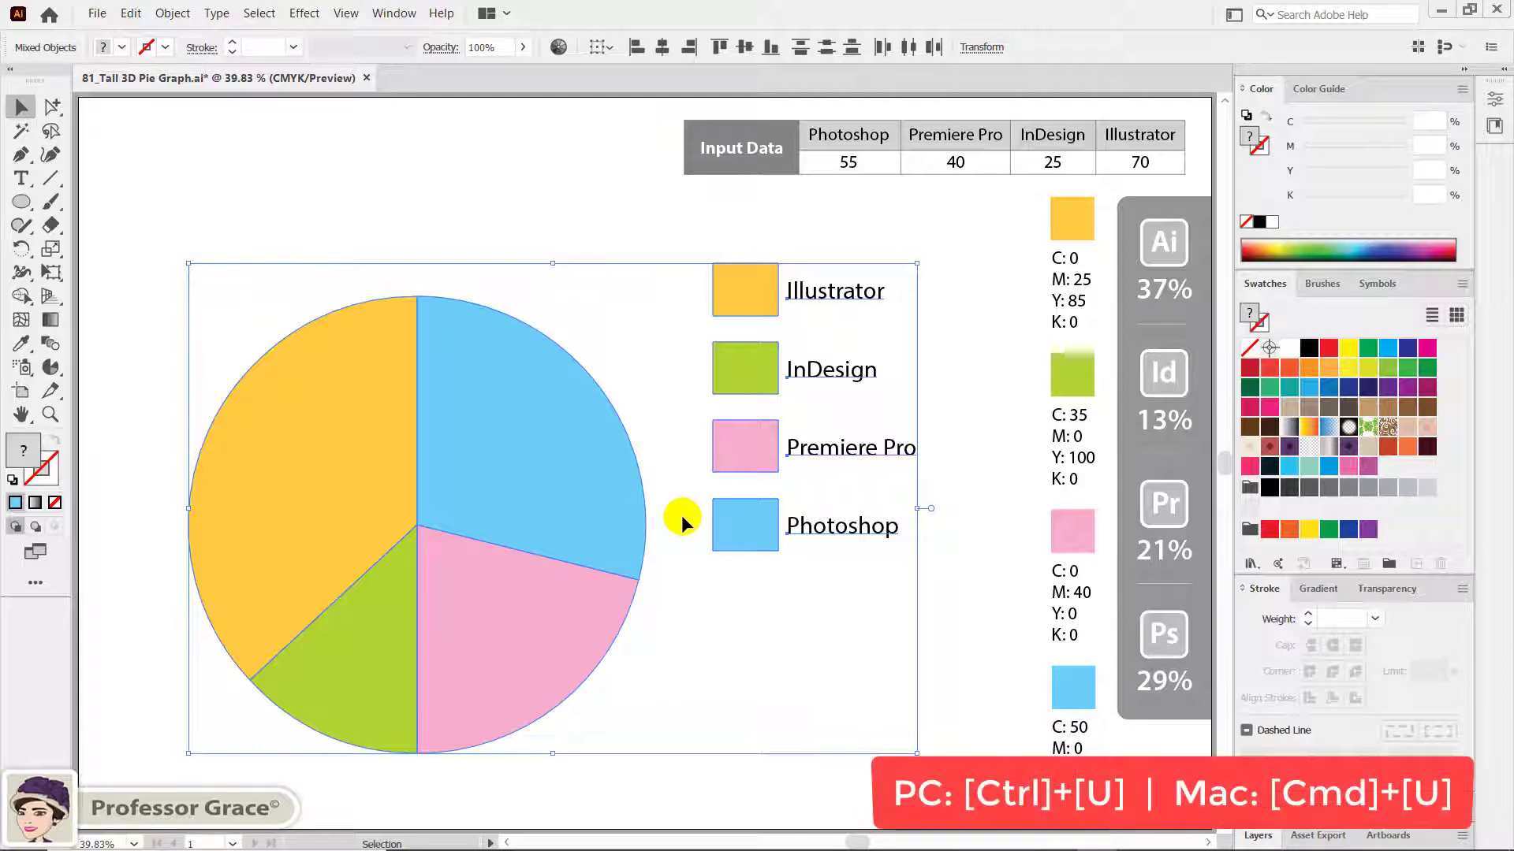
{"action": "key", "text": "ctrl+u"}
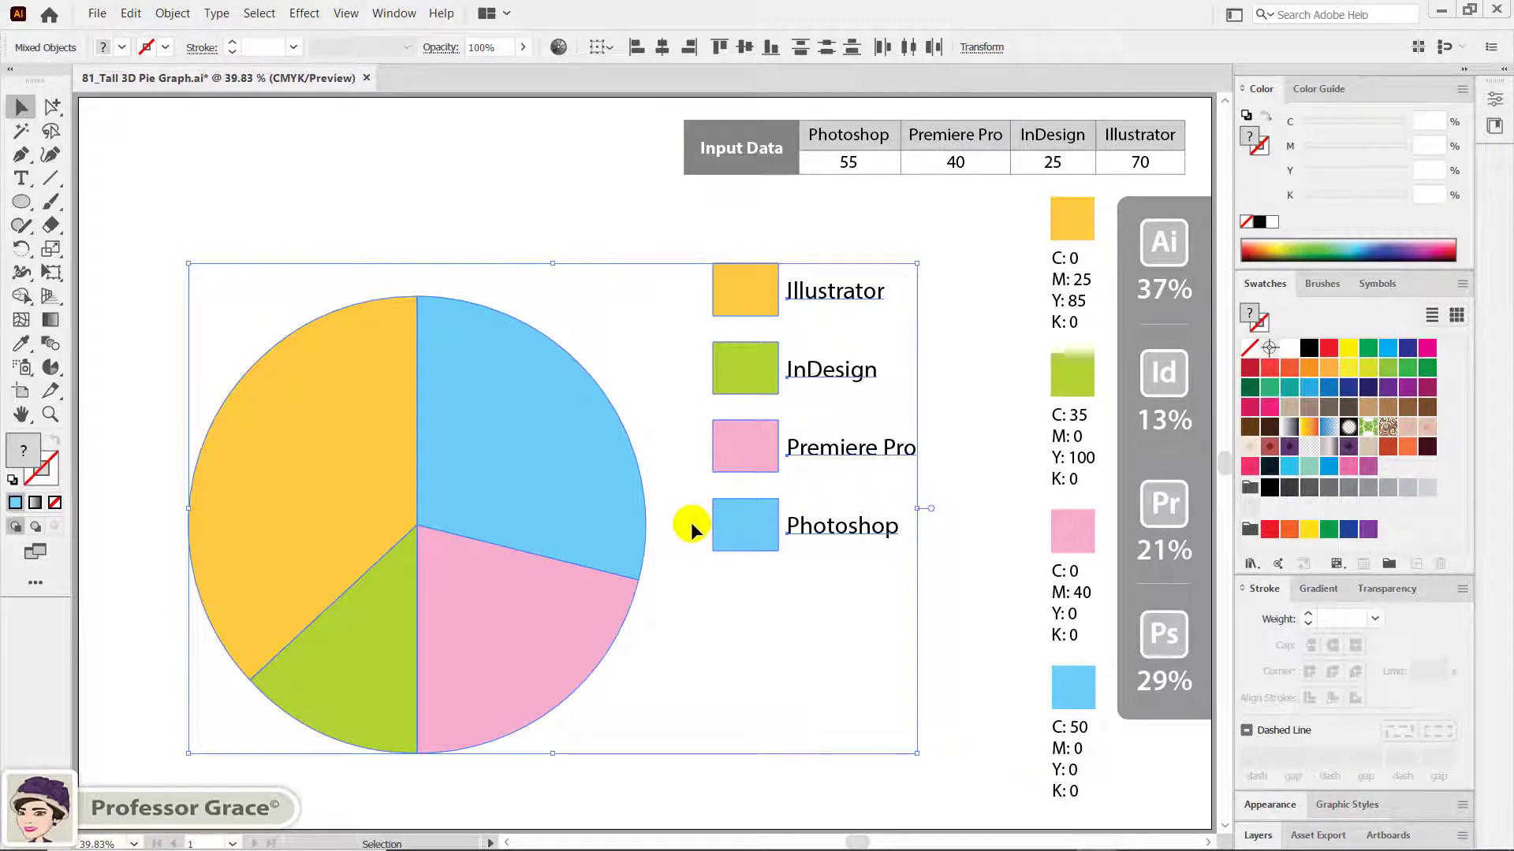
{"action": "left_click", "coordinate": [688, 524]}
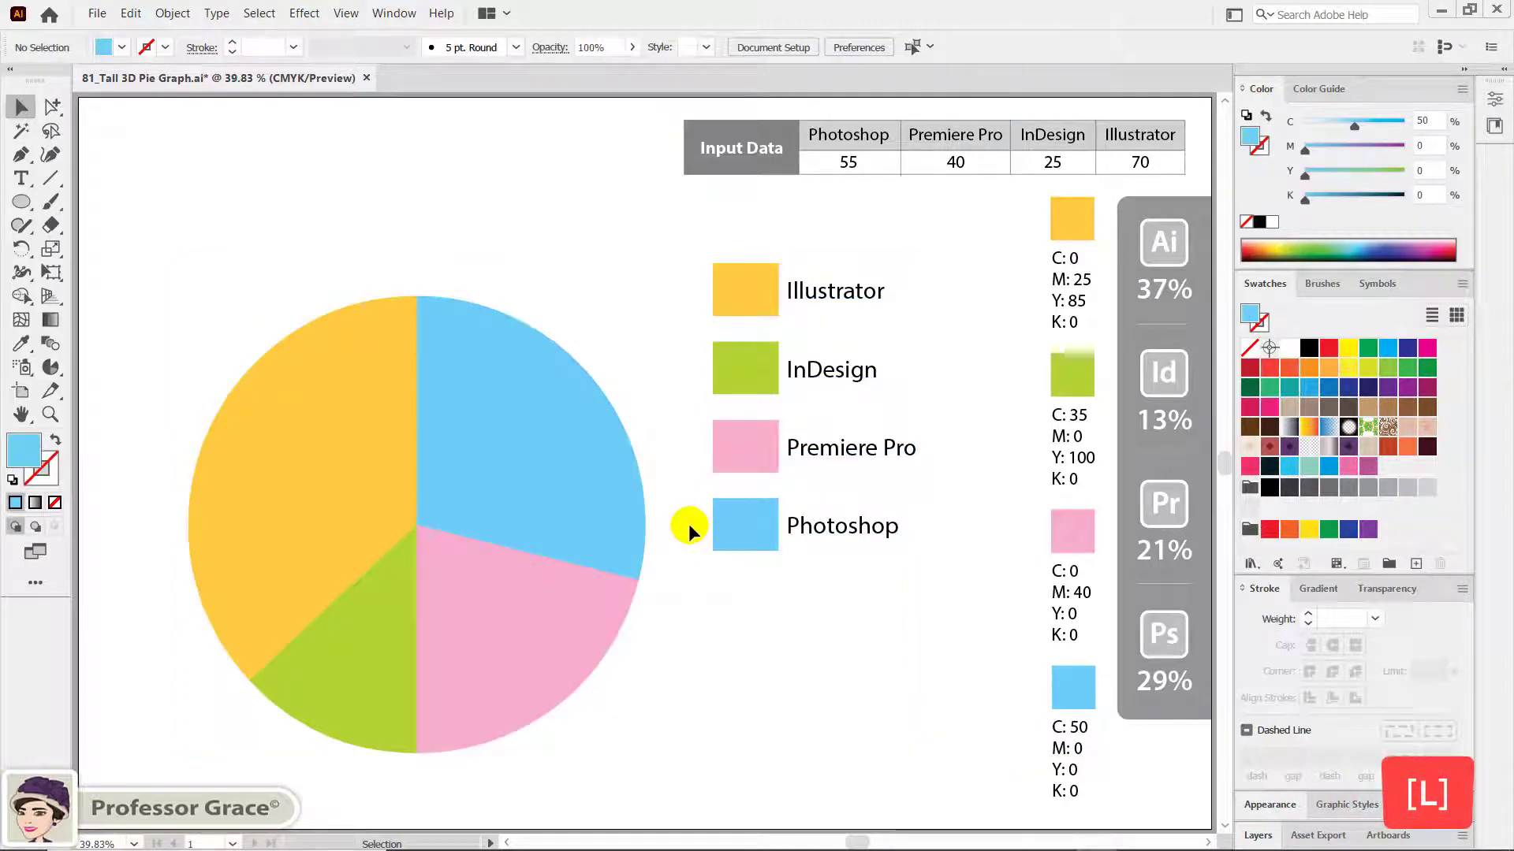
{"action": "key", "text": "l"}
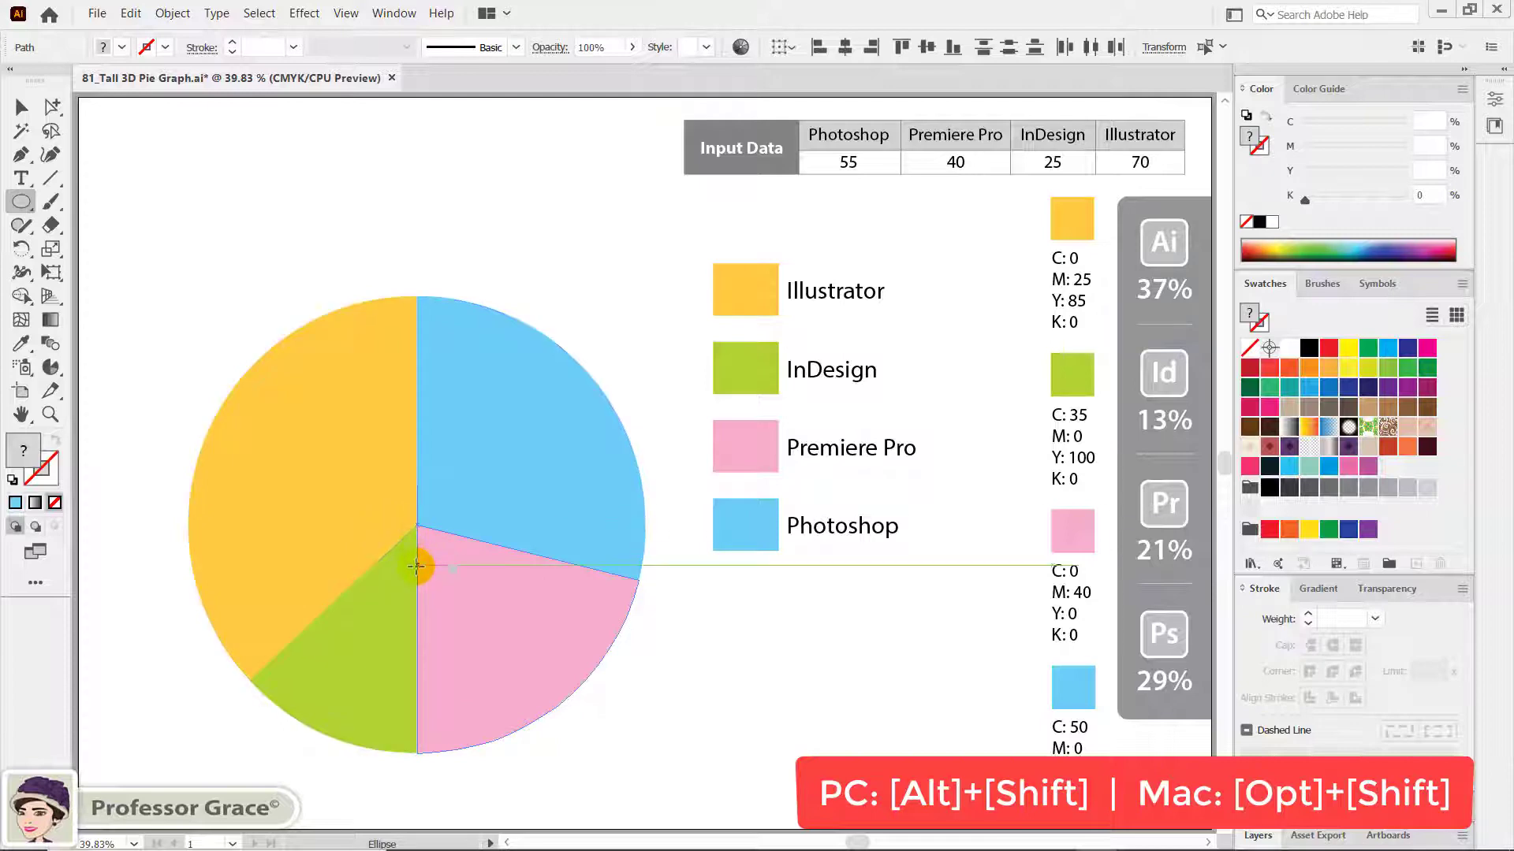
Draw a small circle centered on the pie's middle with an Alt+Shift-drag.
{"action": "left_click_drag", "start_coordinate": [417, 566], "coordinate": [460, 612]}
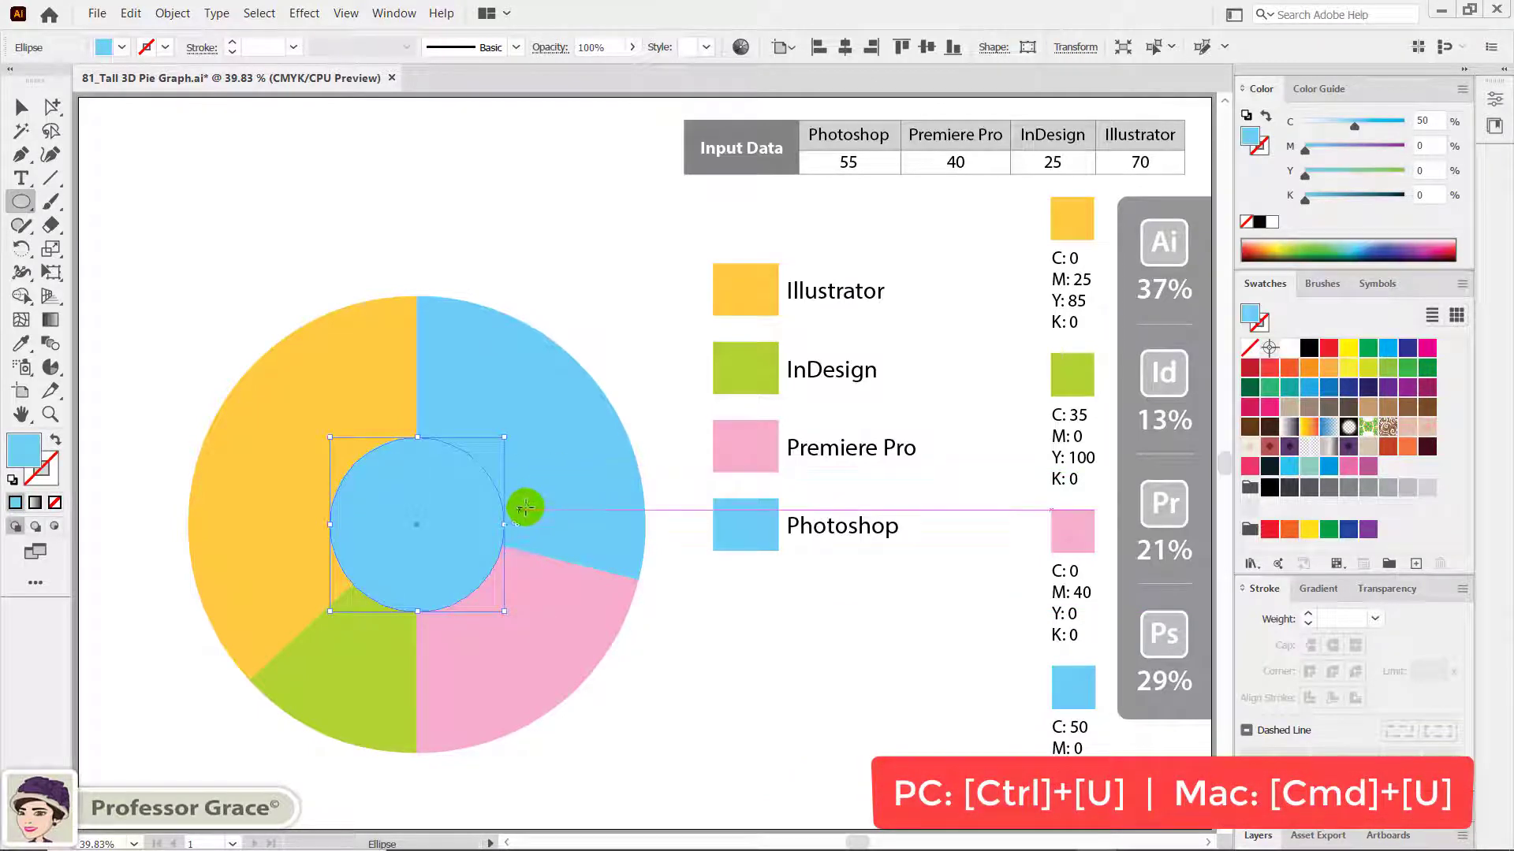
{"action": "key", "text": "ctrl+u"}
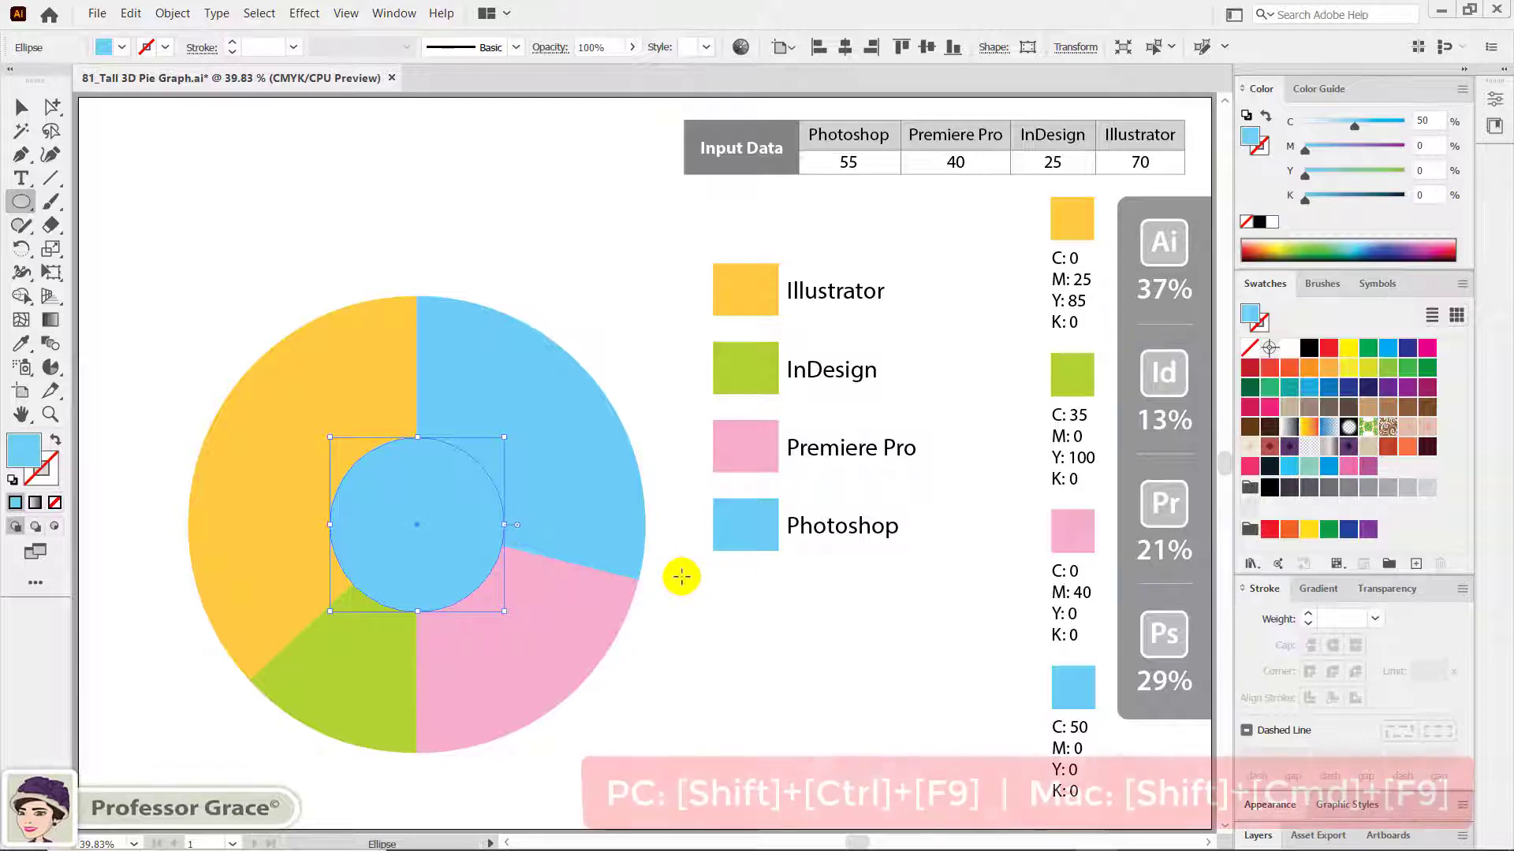
{"action": "left_click", "coordinate": [398, 13]}
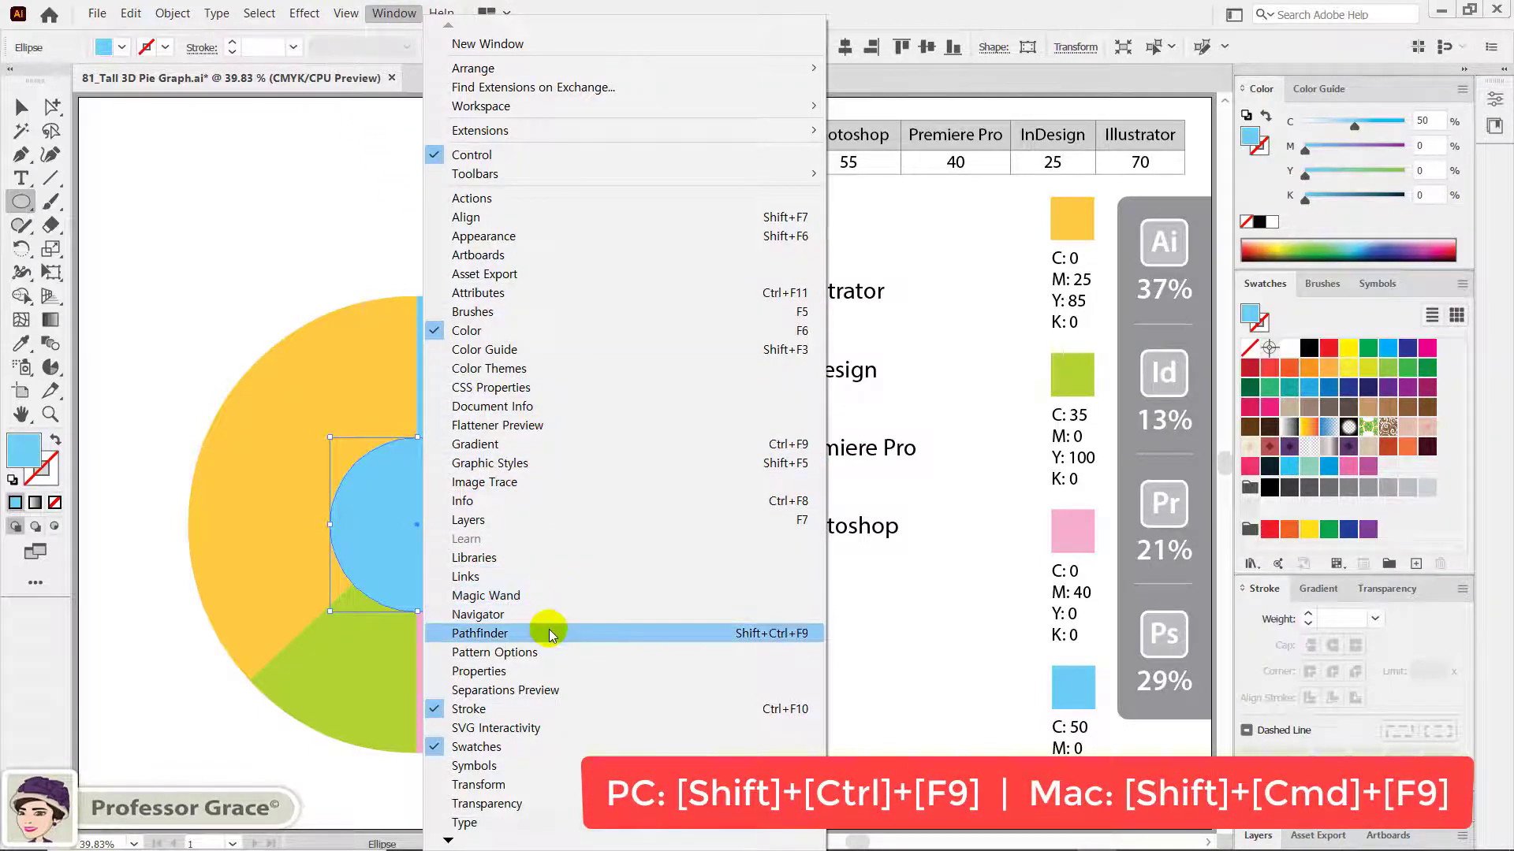
Select the pie slices and centre circle together and apply Pathfinder Divide.
{"action": "left_click", "coordinate": [797, 632]}
{"action": "key", "text": "v"}
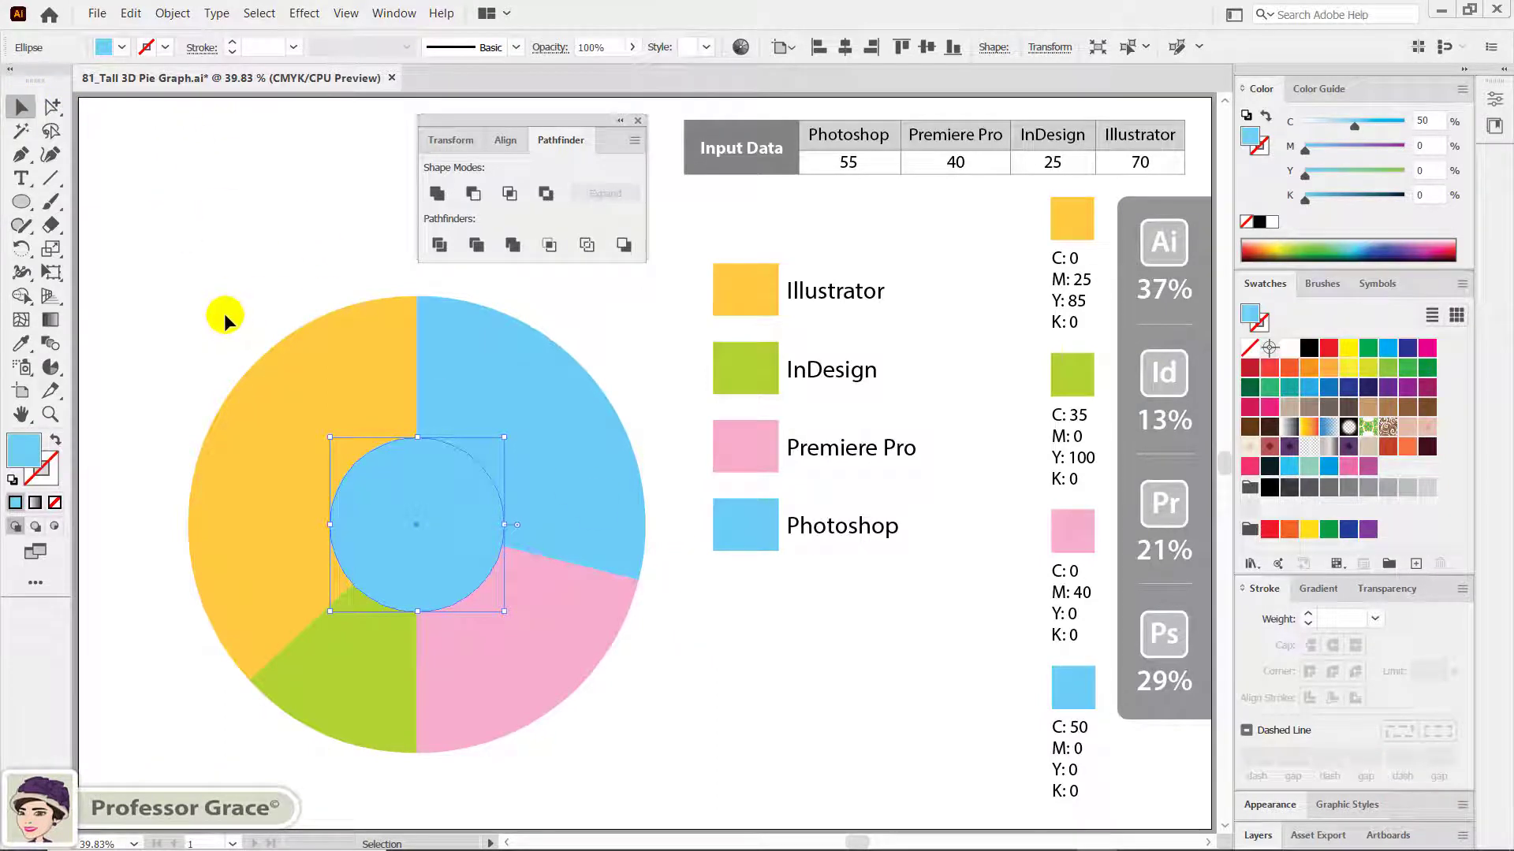
{"action": "left_click_drag", "start_coordinate": [225, 313], "coordinate": [626, 713]}
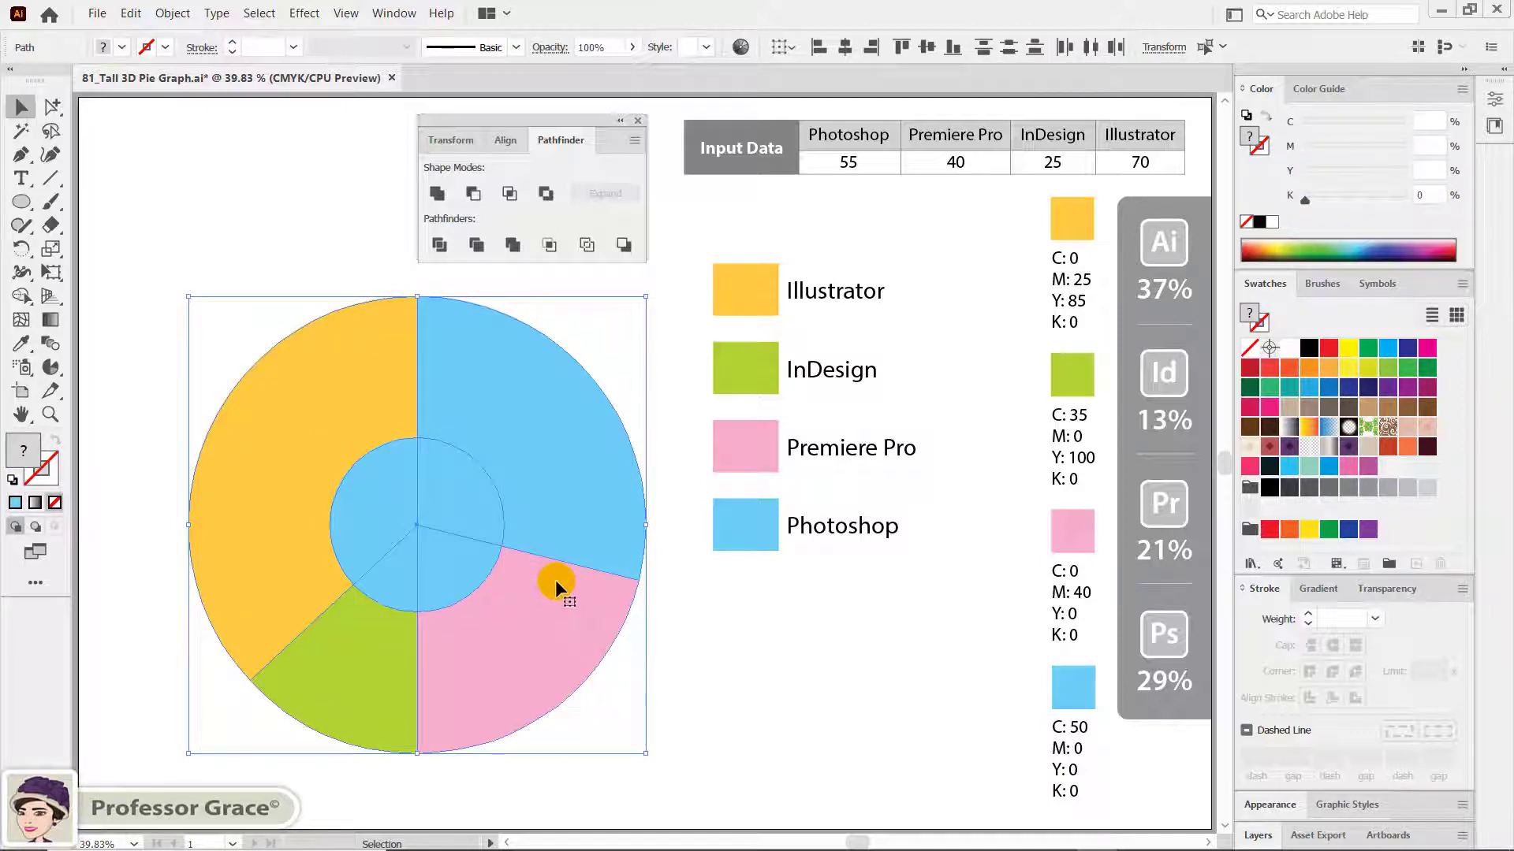
{"action": "left_click", "coordinate": [439, 245]}
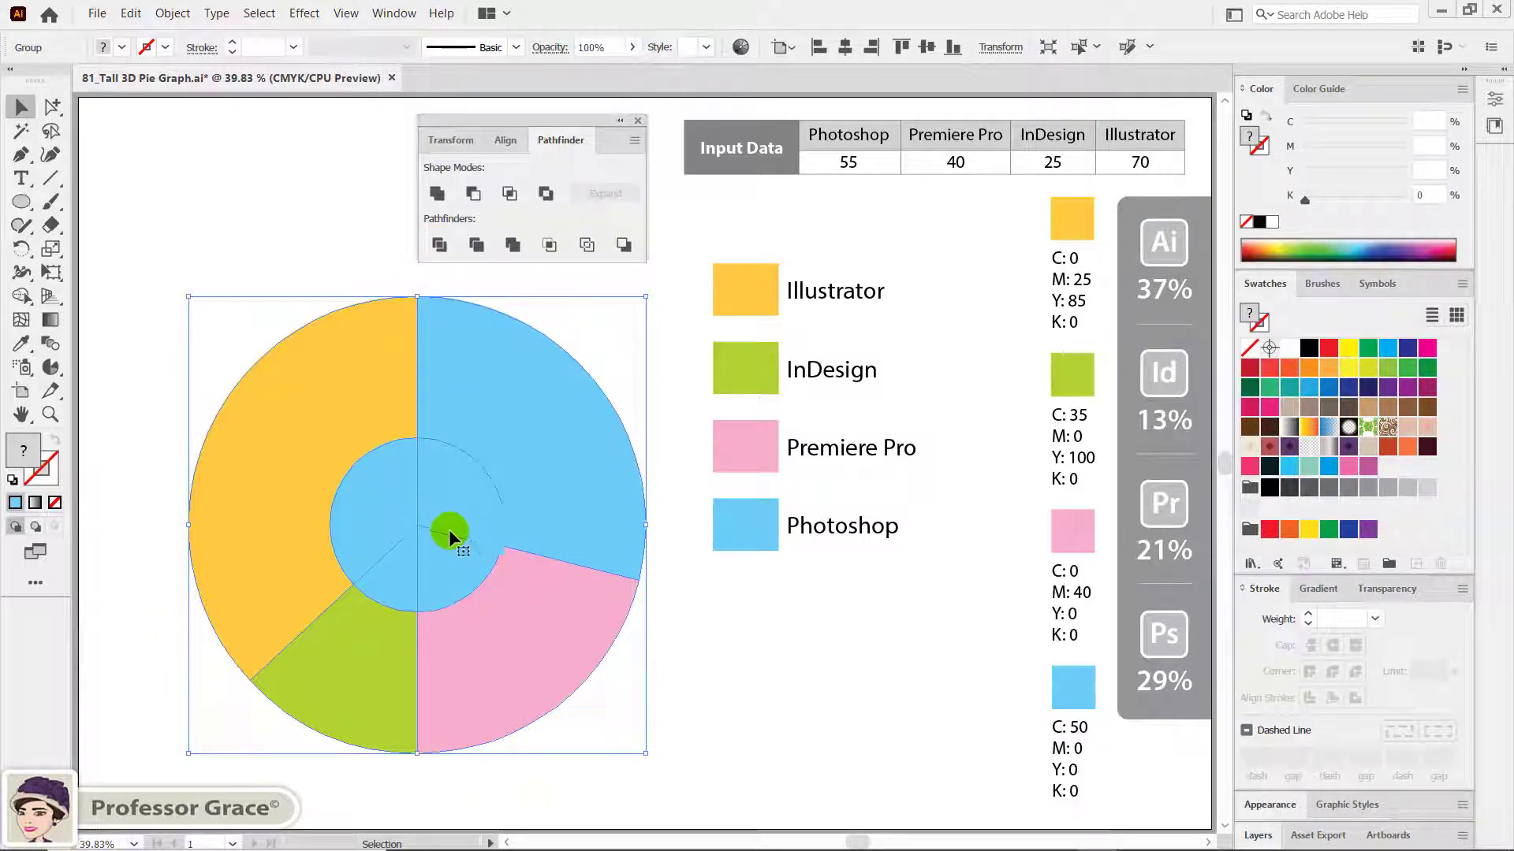
Ungroup the divided pie pieces and select the Illustrator slice's inner centre piece.
{"action": "left_click", "coordinate": [640, 120]}
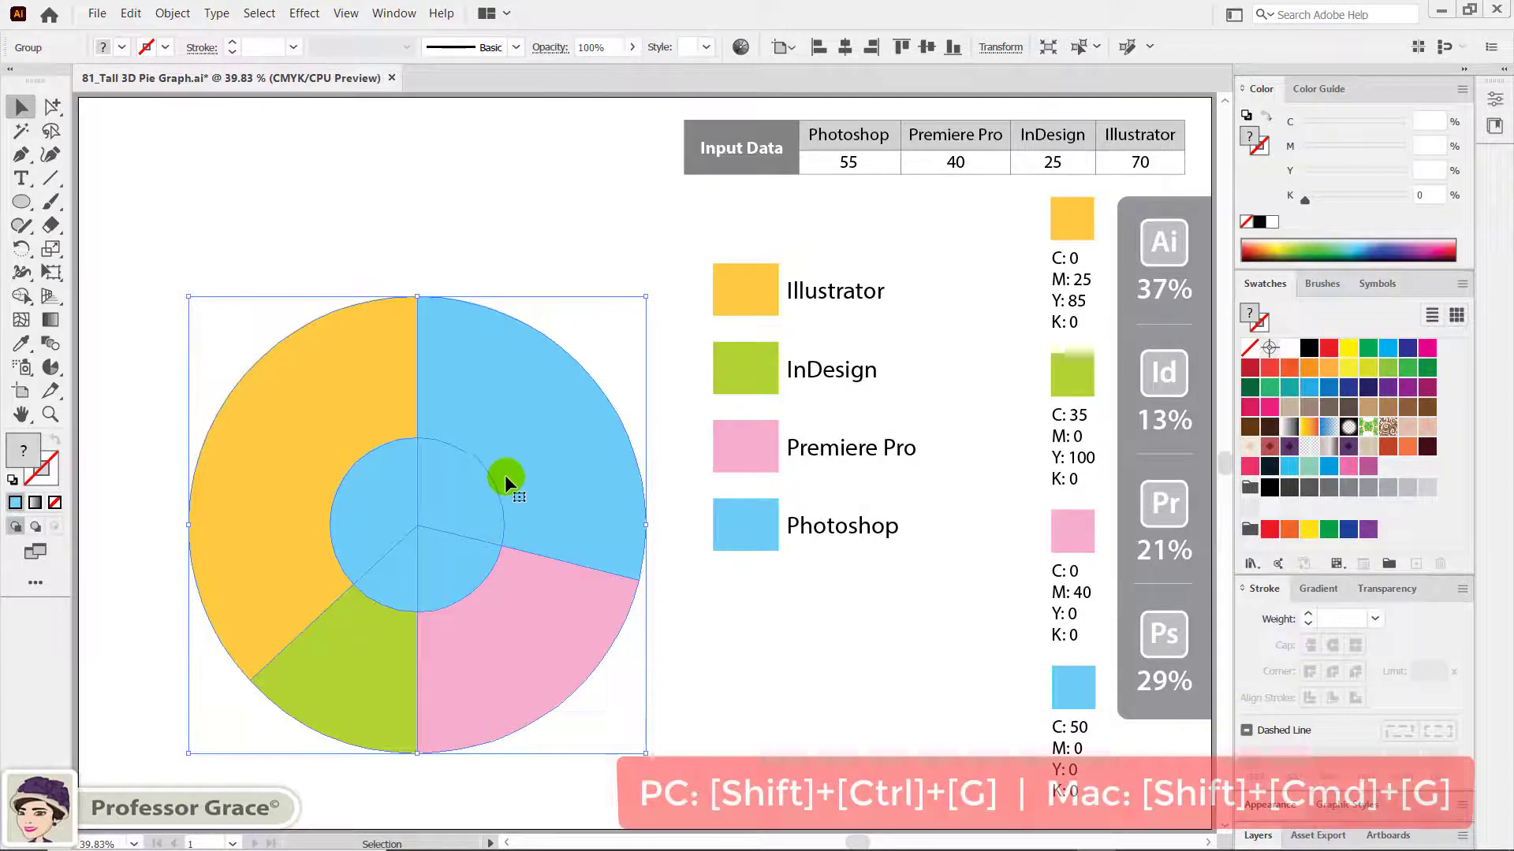
{"action": "right_click", "coordinate": [371, 330]}
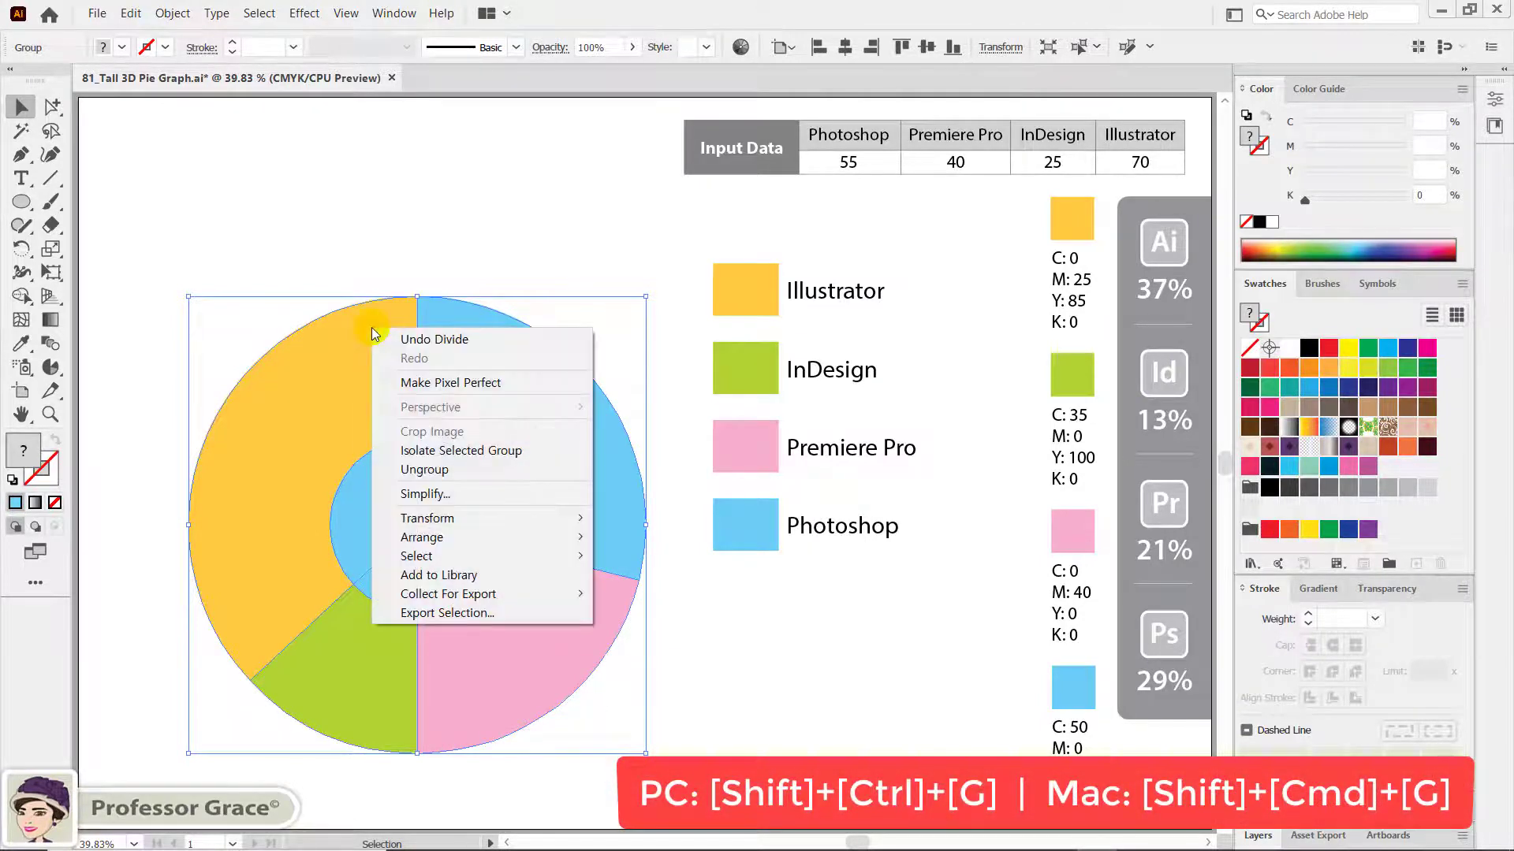
{"action": "left_click", "coordinate": [412, 475]}
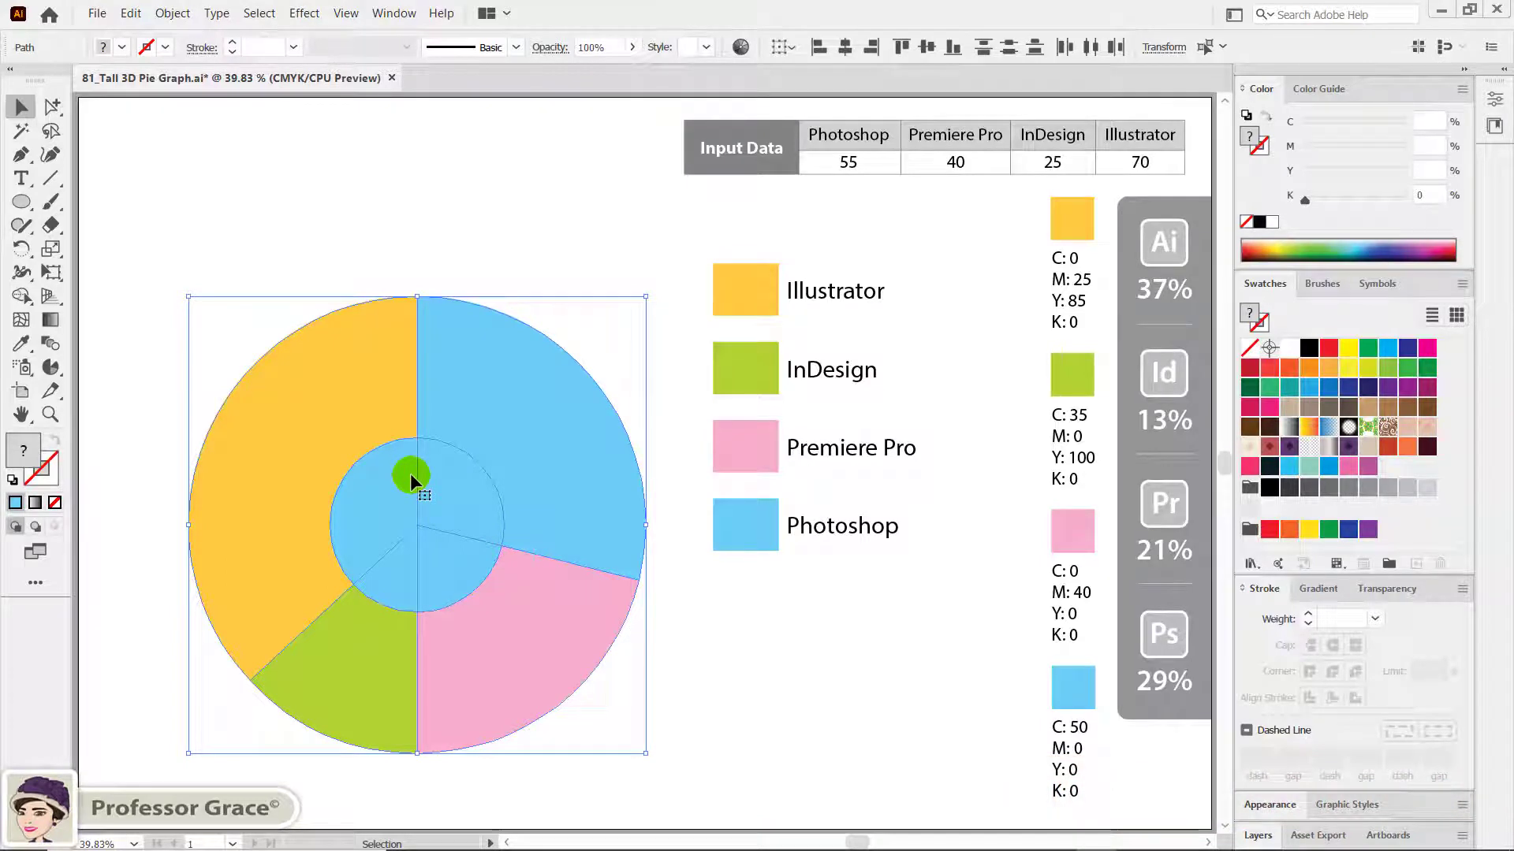
{"action": "left_click", "coordinate": [688, 632]}
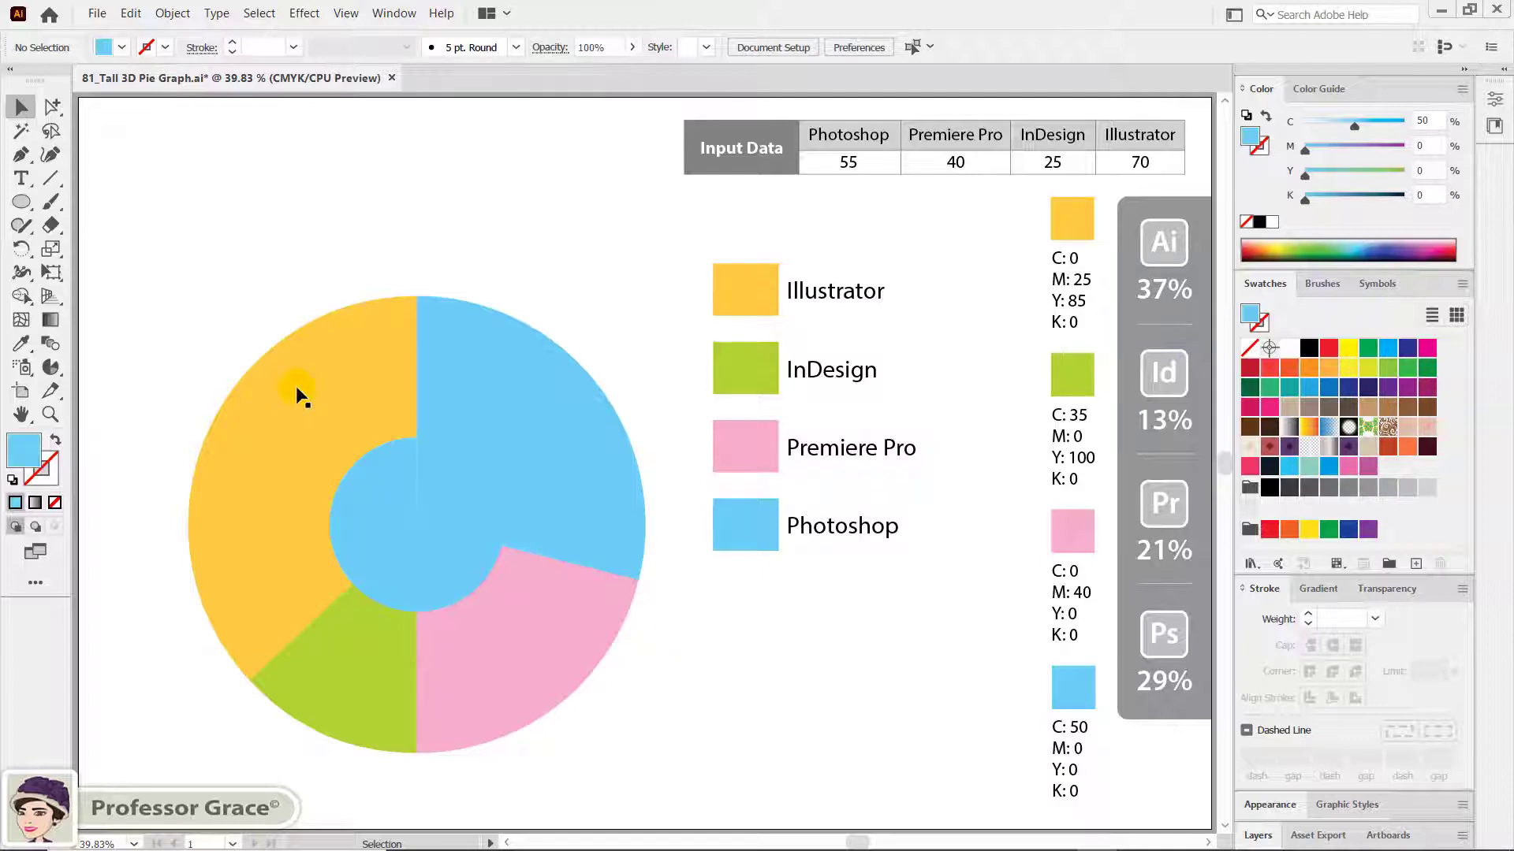
{"action": "left_click", "coordinate": [398, 473]}
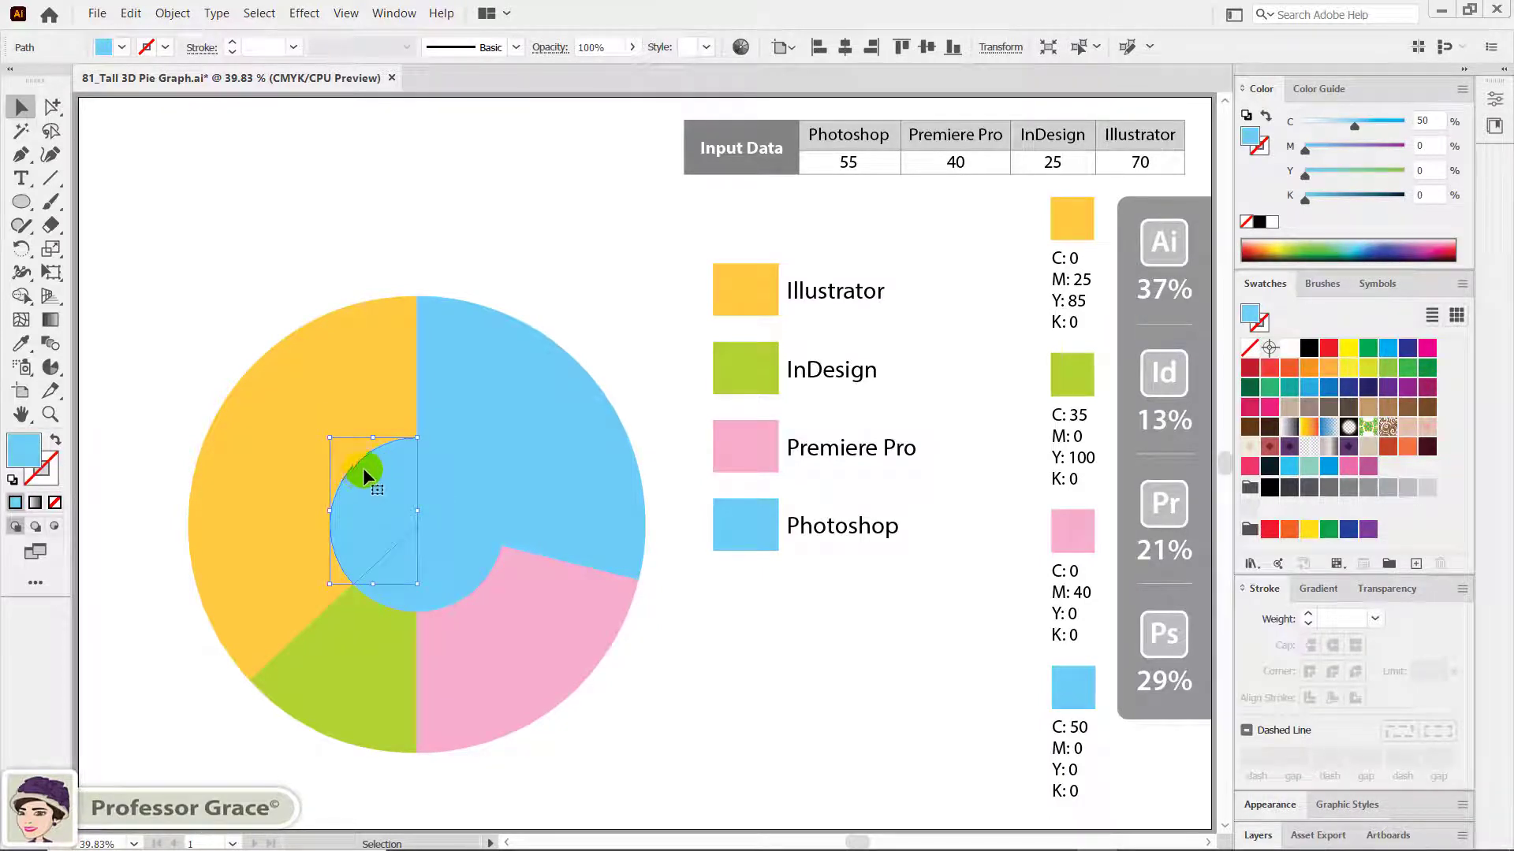
{"action": "key", "text": "bracketright"}
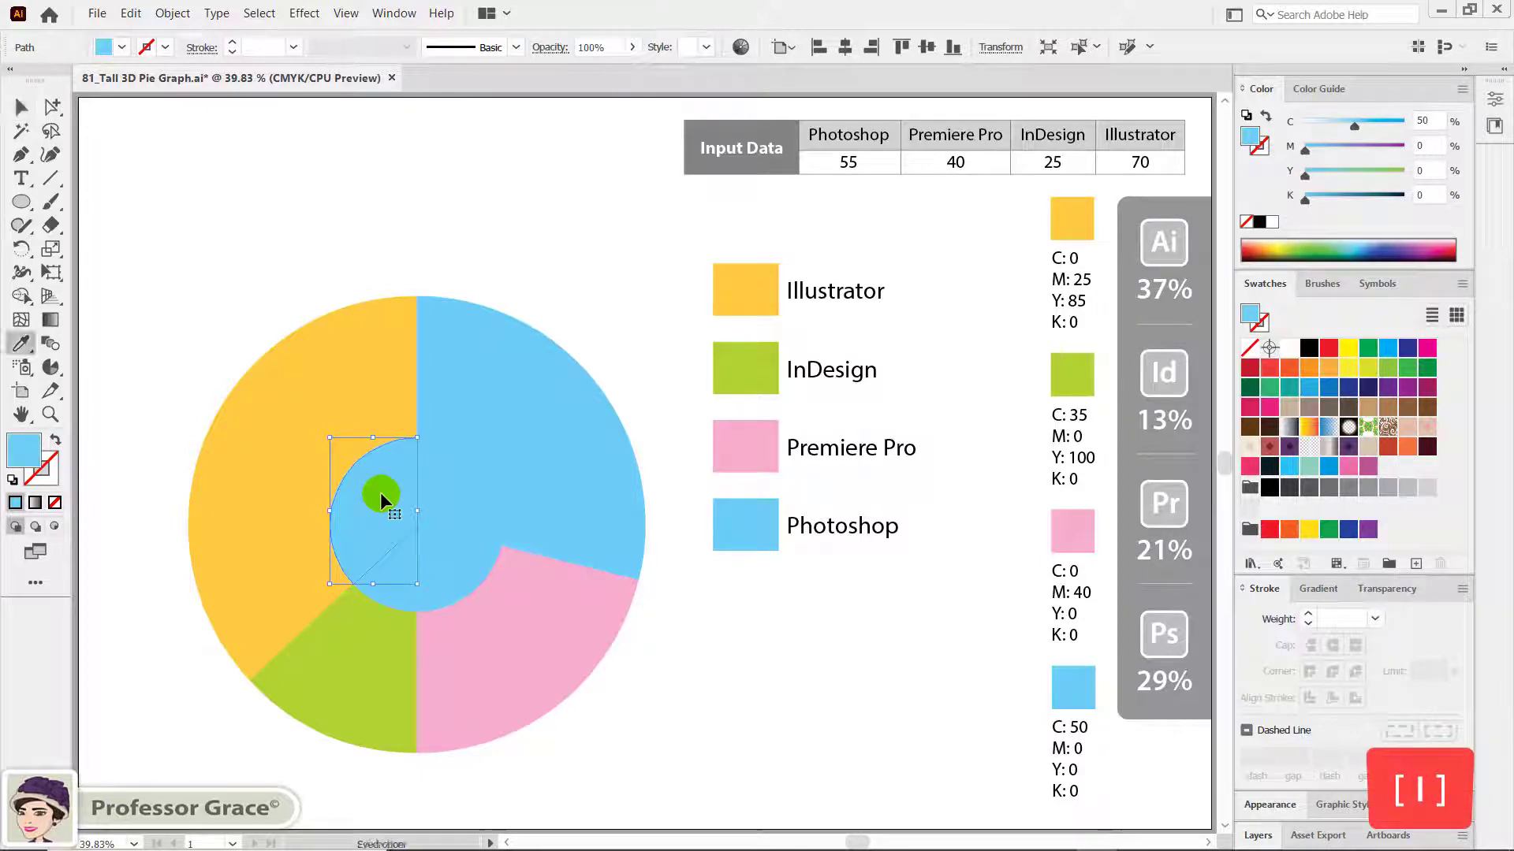
Recolour the inner wedges with the orange Illustrator and blue Photoshop slice colours.
{"action": "left_click", "coordinate": [24, 345]}
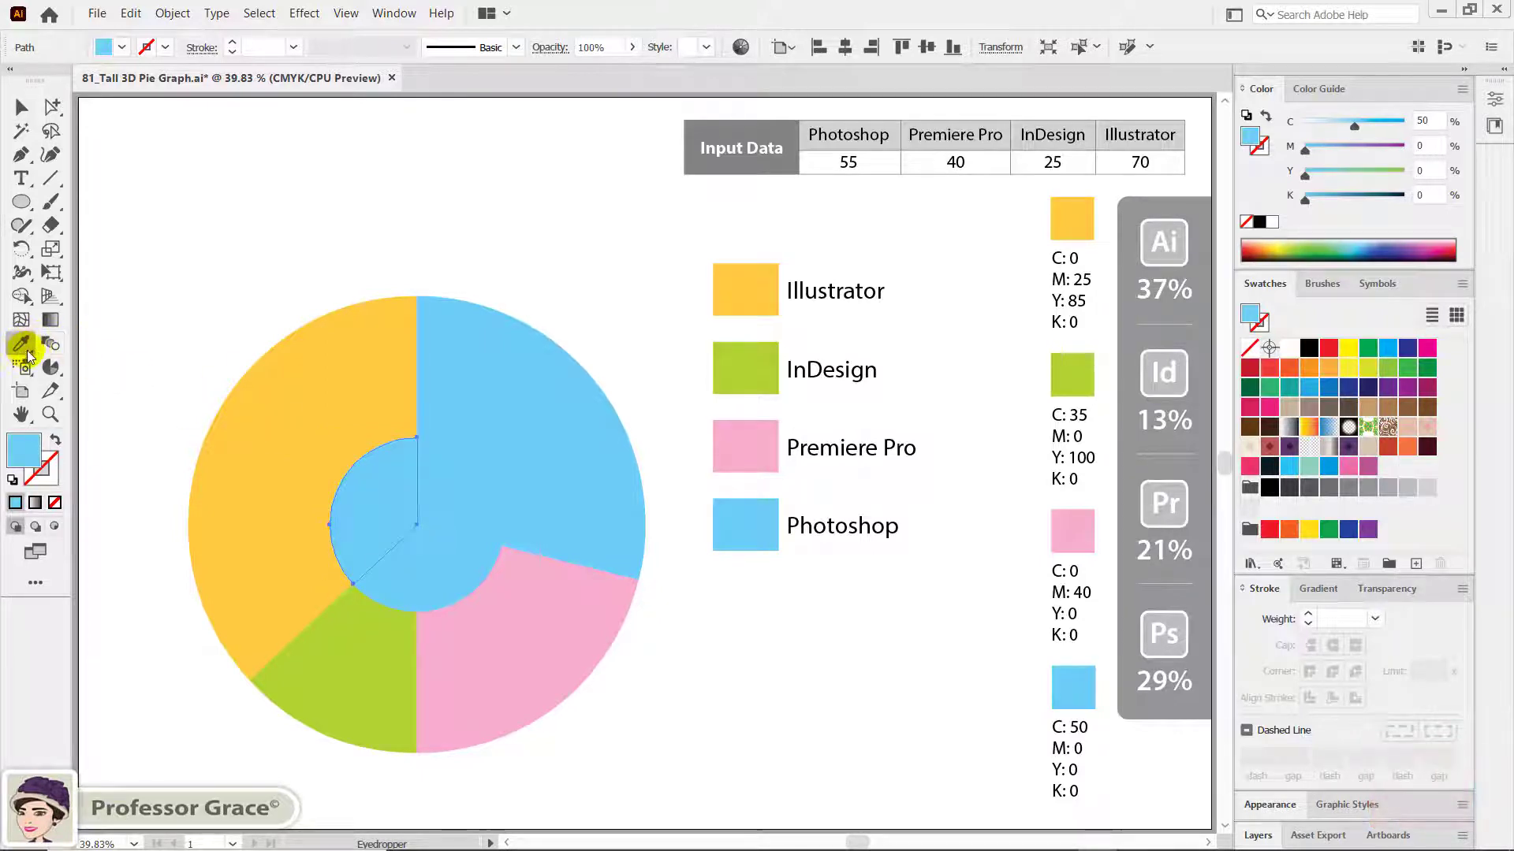
{"action": "left_click", "coordinate": [405, 532]}
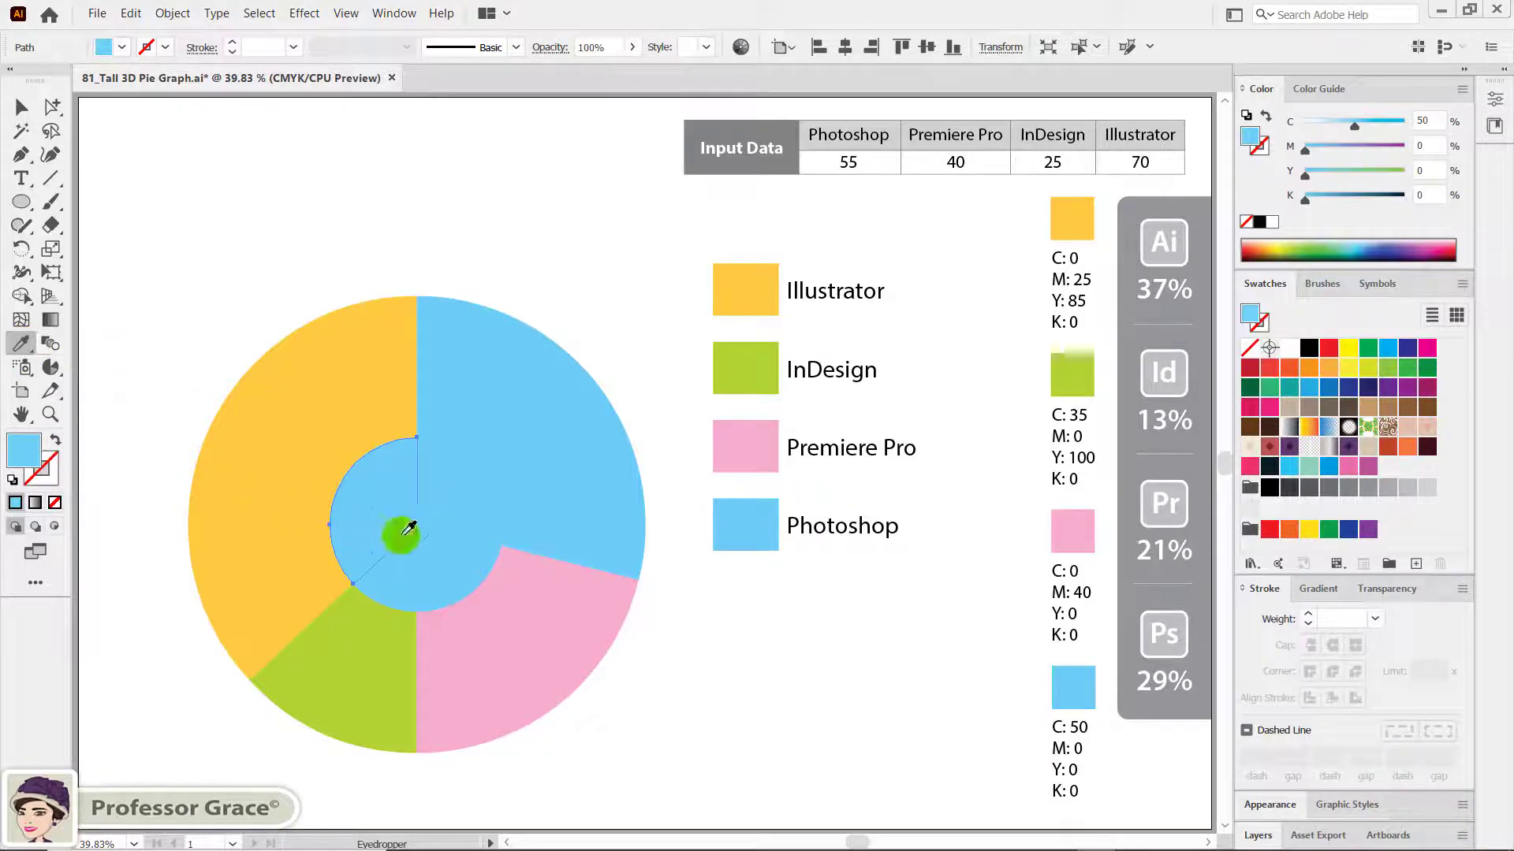
{"action": "left_click", "coordinate": [317, 418]}
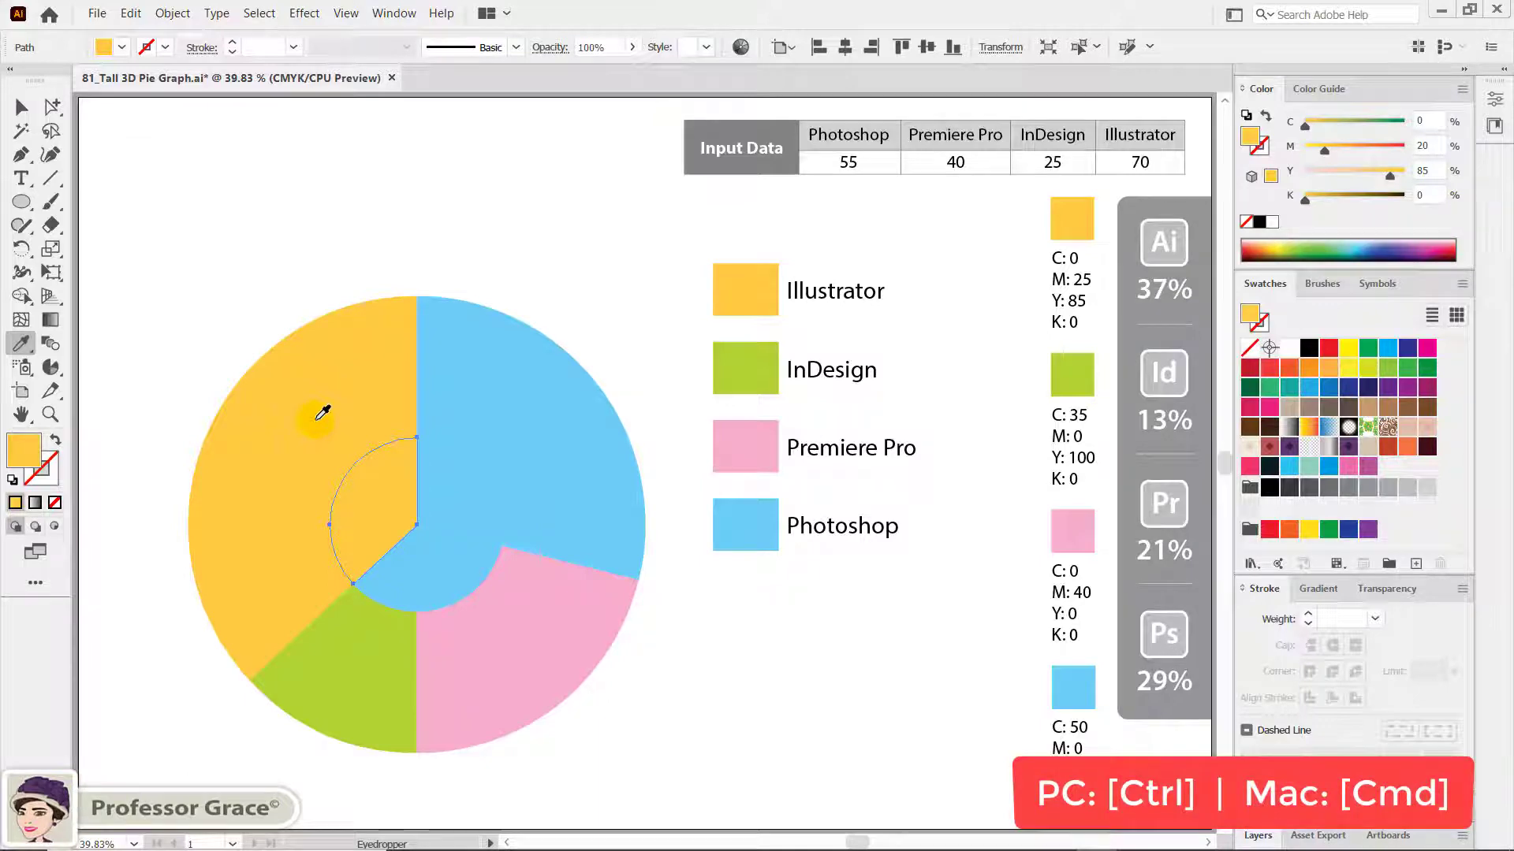
{"action": "left_click", "coordinate": [396, 587], "text": "ctrl"}
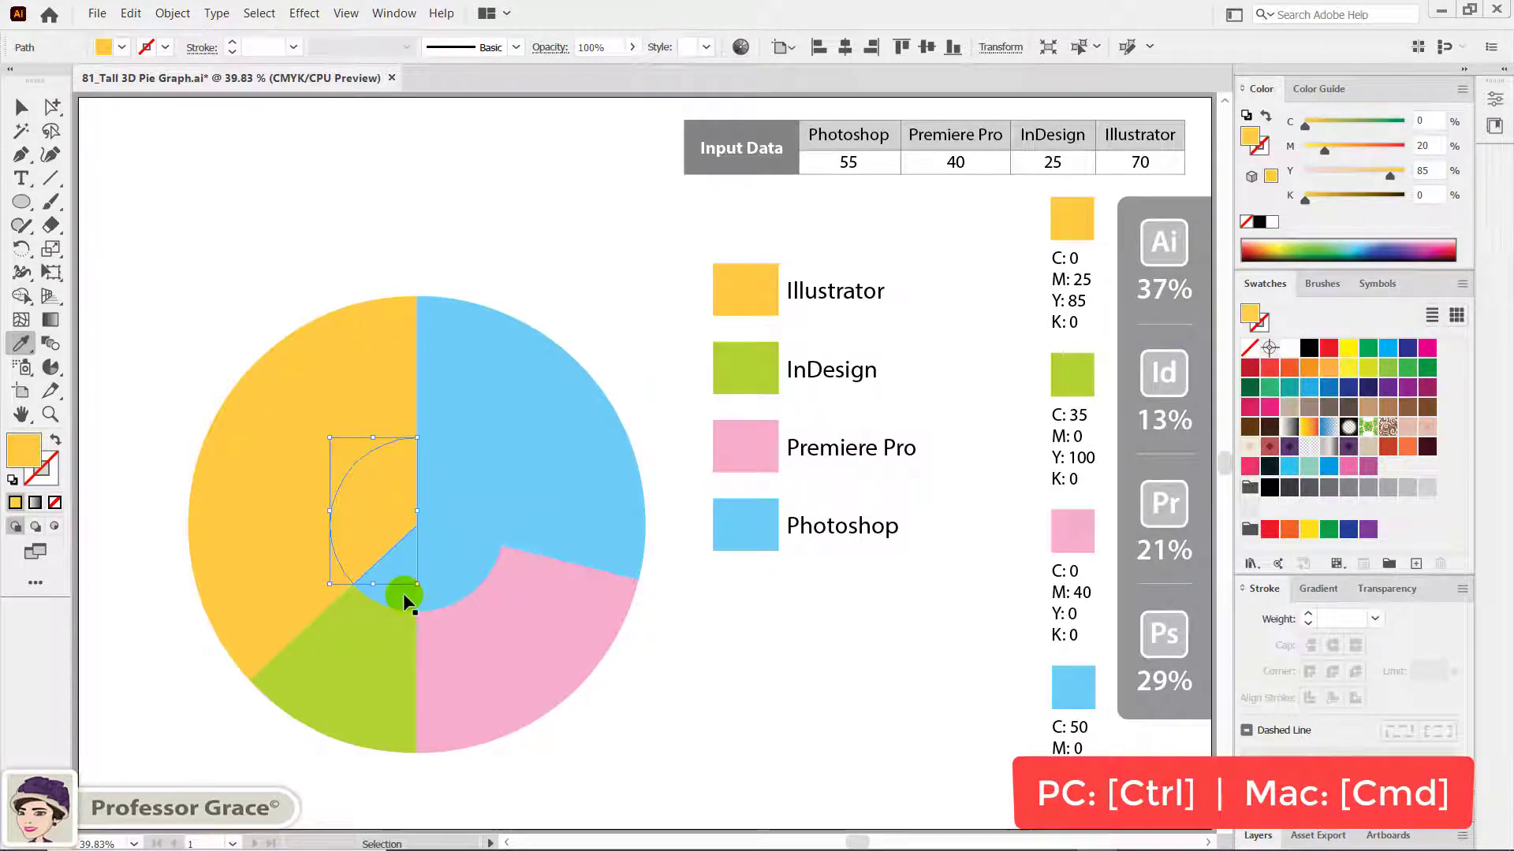
{"action": "left_click", "coordinate": [404, 593]}
{"action": "left_click", "coordinate": [388, 560]}
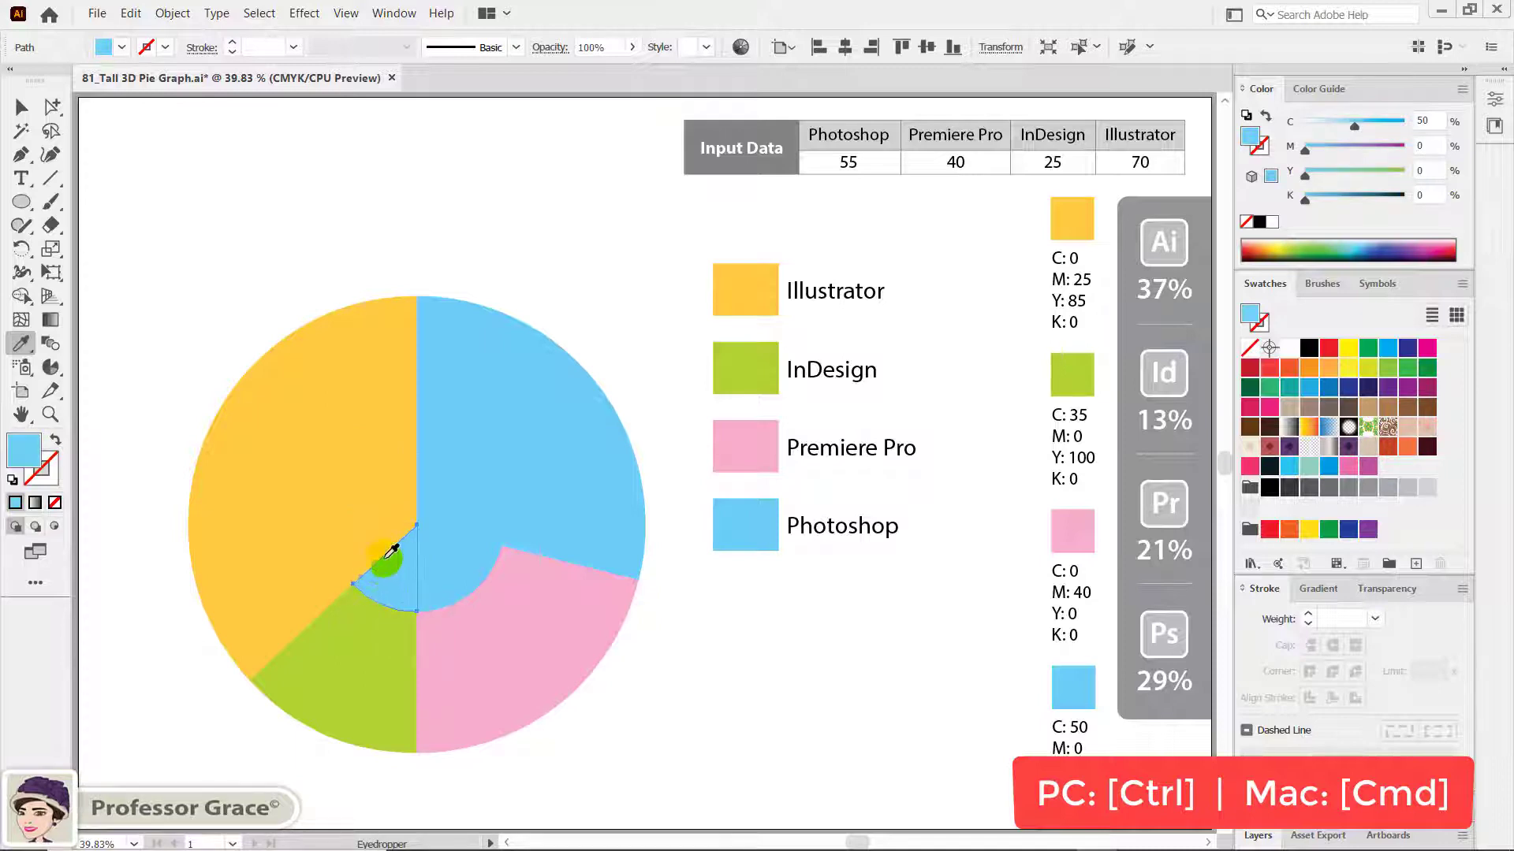
{"action": "left_click", "coordinate": [404, 590]}
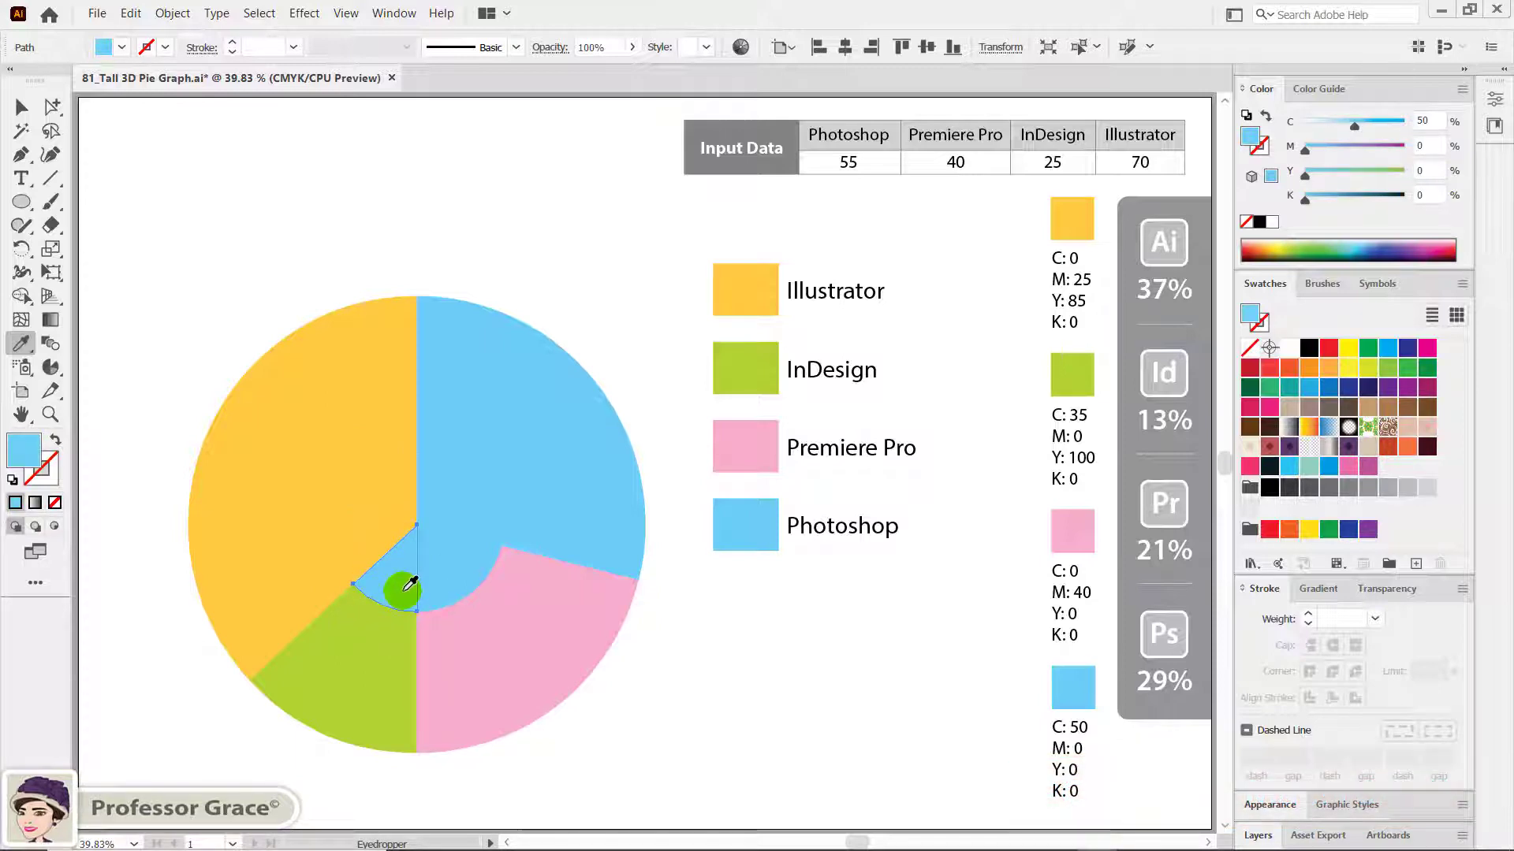
Recolour the remaining inner wedges with the InDesign green and Premiere Pro pink, then deselect.
{"action": "key", "text": "v"}
{"action": "left_click", "coordinate": [375, 593]}
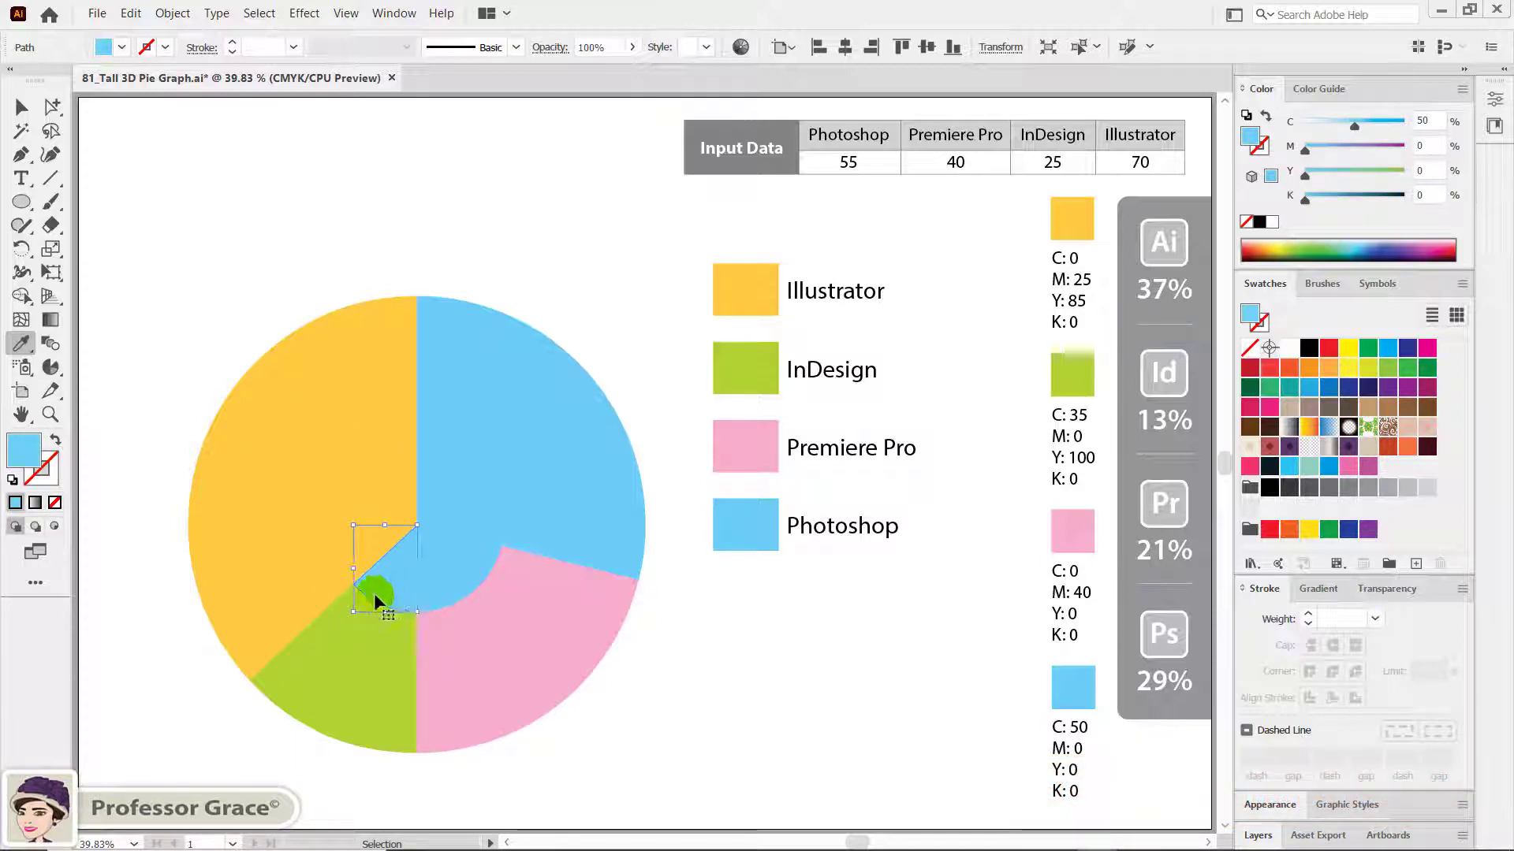
{"action": "key", "text": "i"}
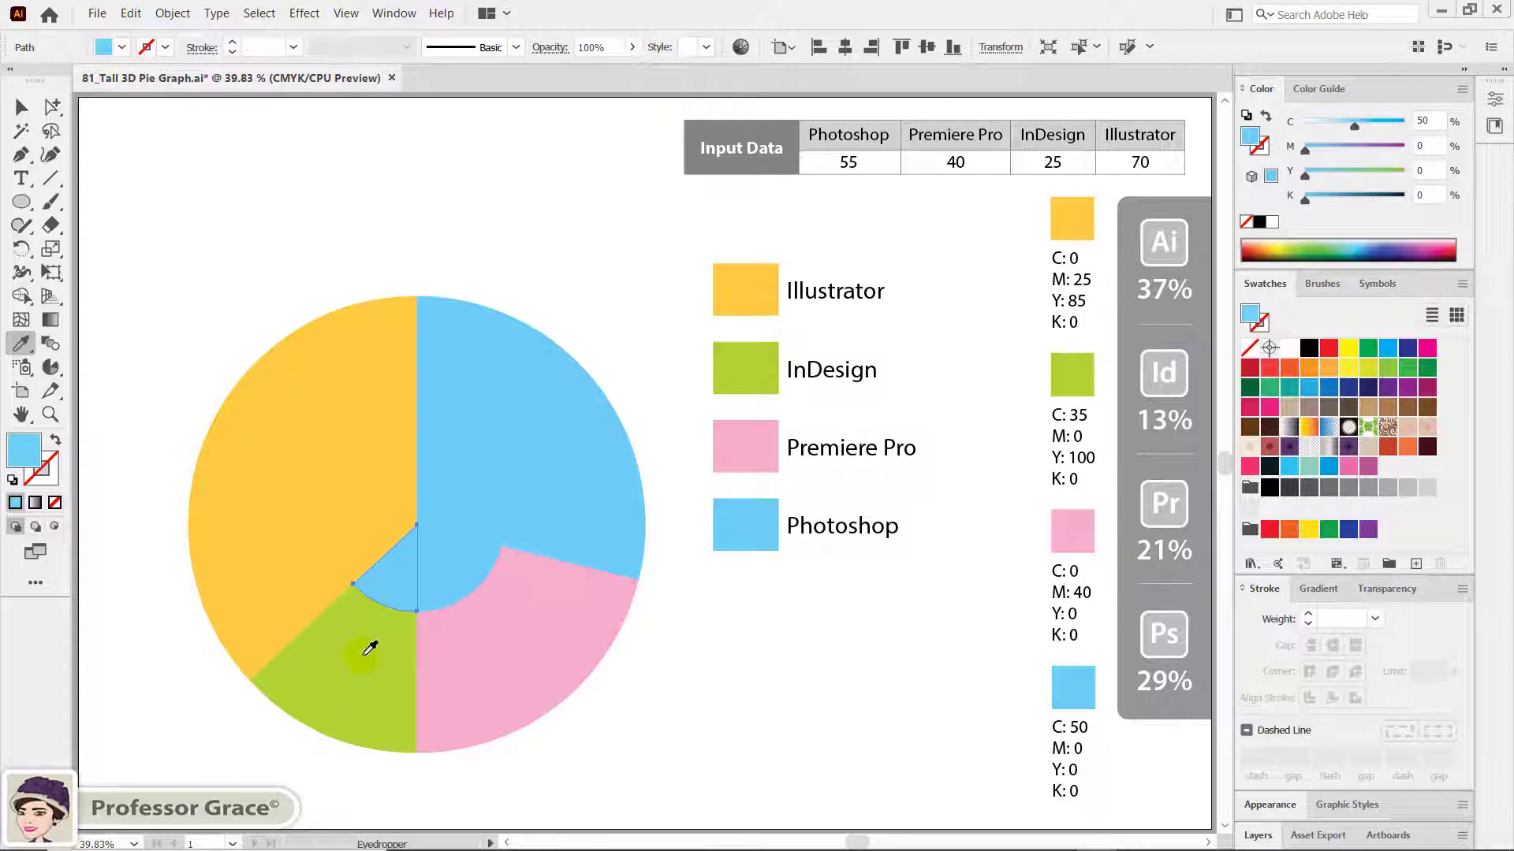
{"action": "left_click", "coordinate": [370, 648]}
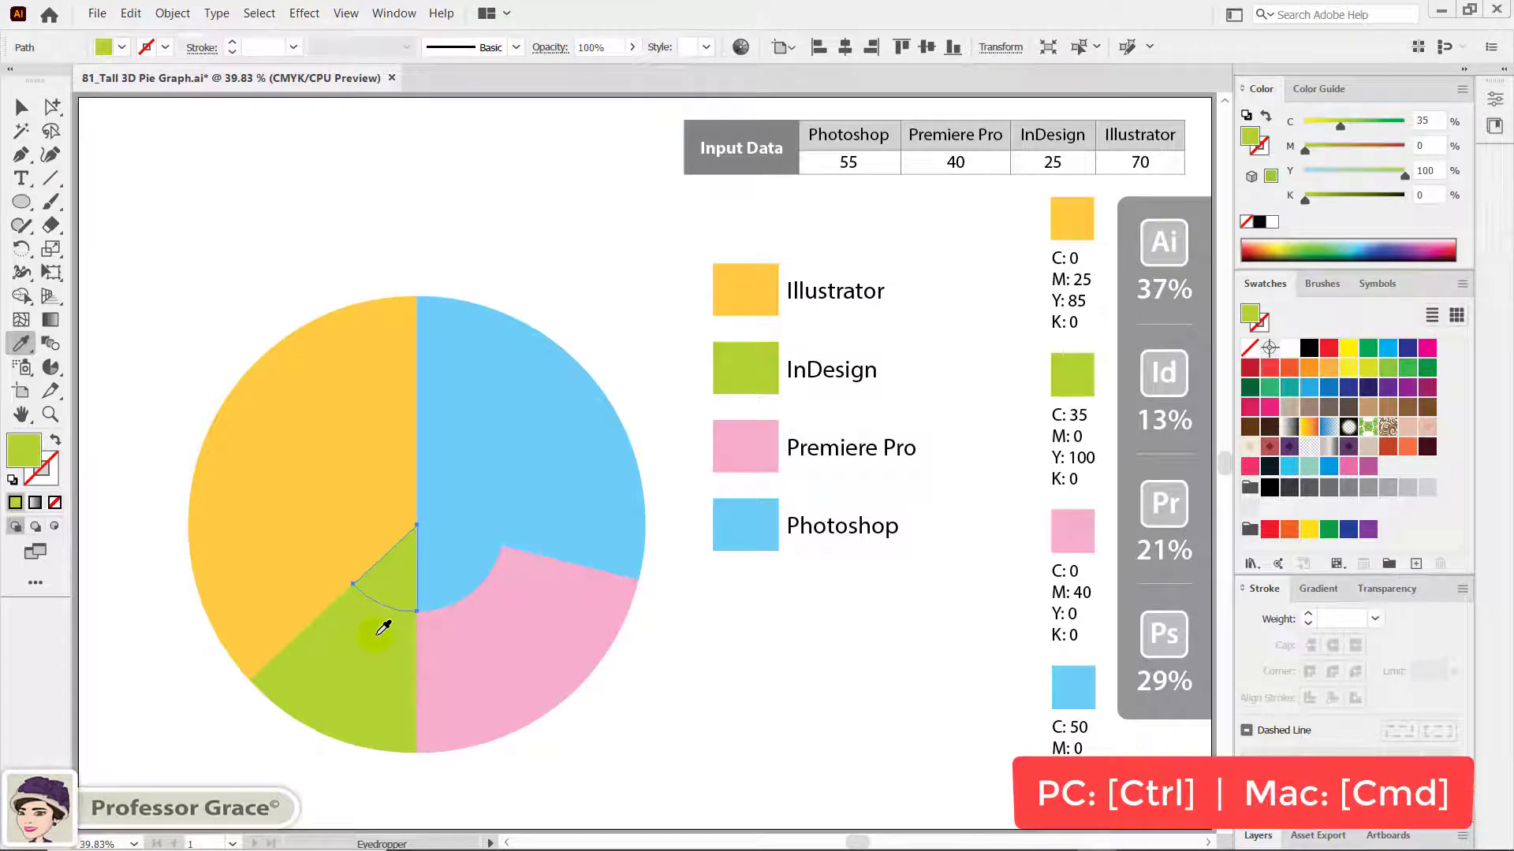
{"action": "key", "text": "ctrl"}
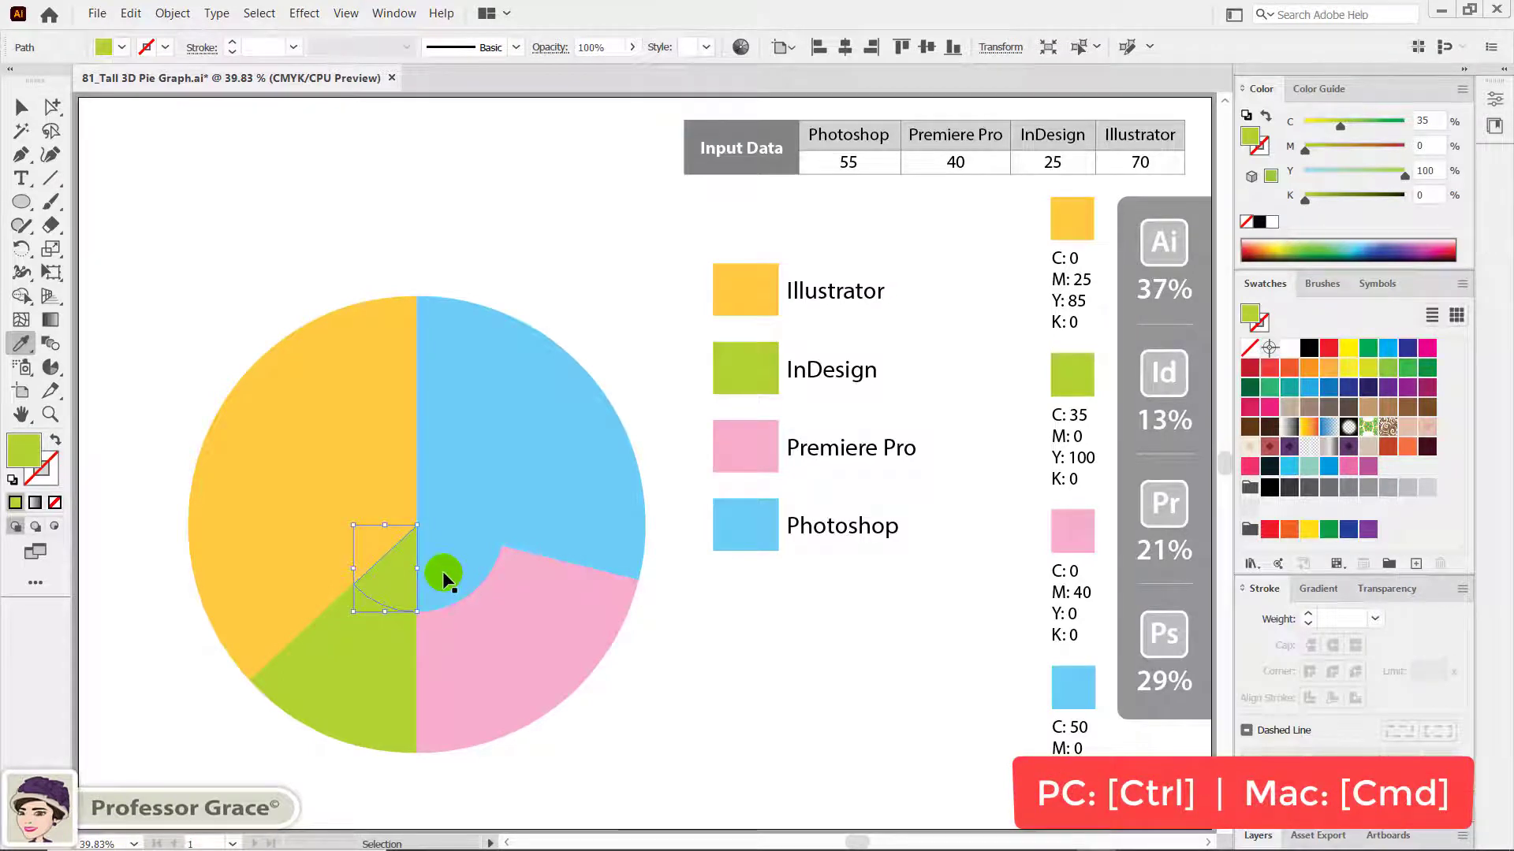
{"action": "left_click", "coordinate": [443, 579], "text": "ctrl"}
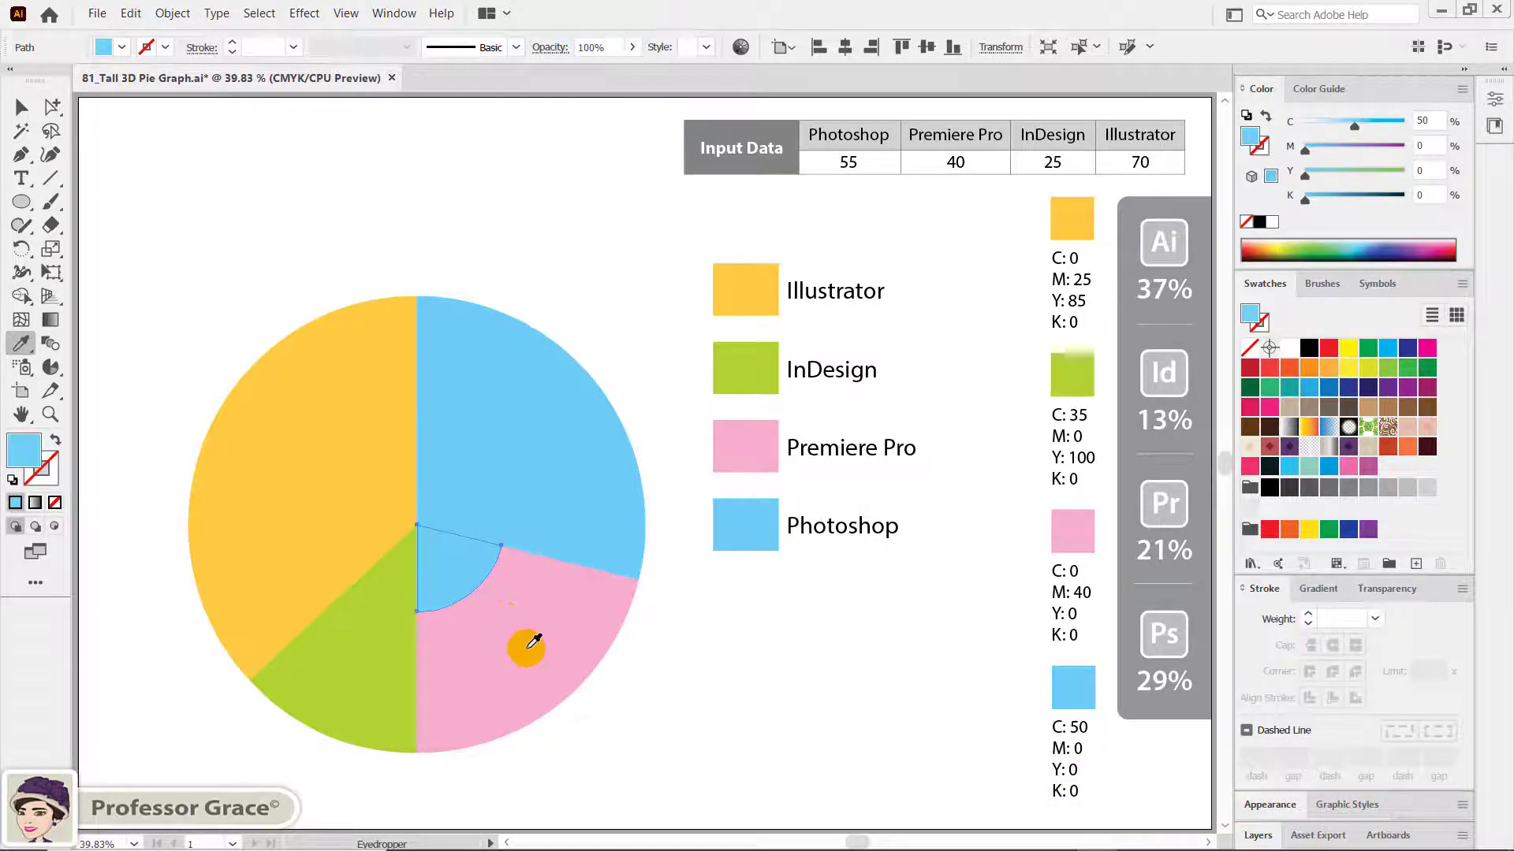
{"action": "left_click", "coordinate": [528, 648]}
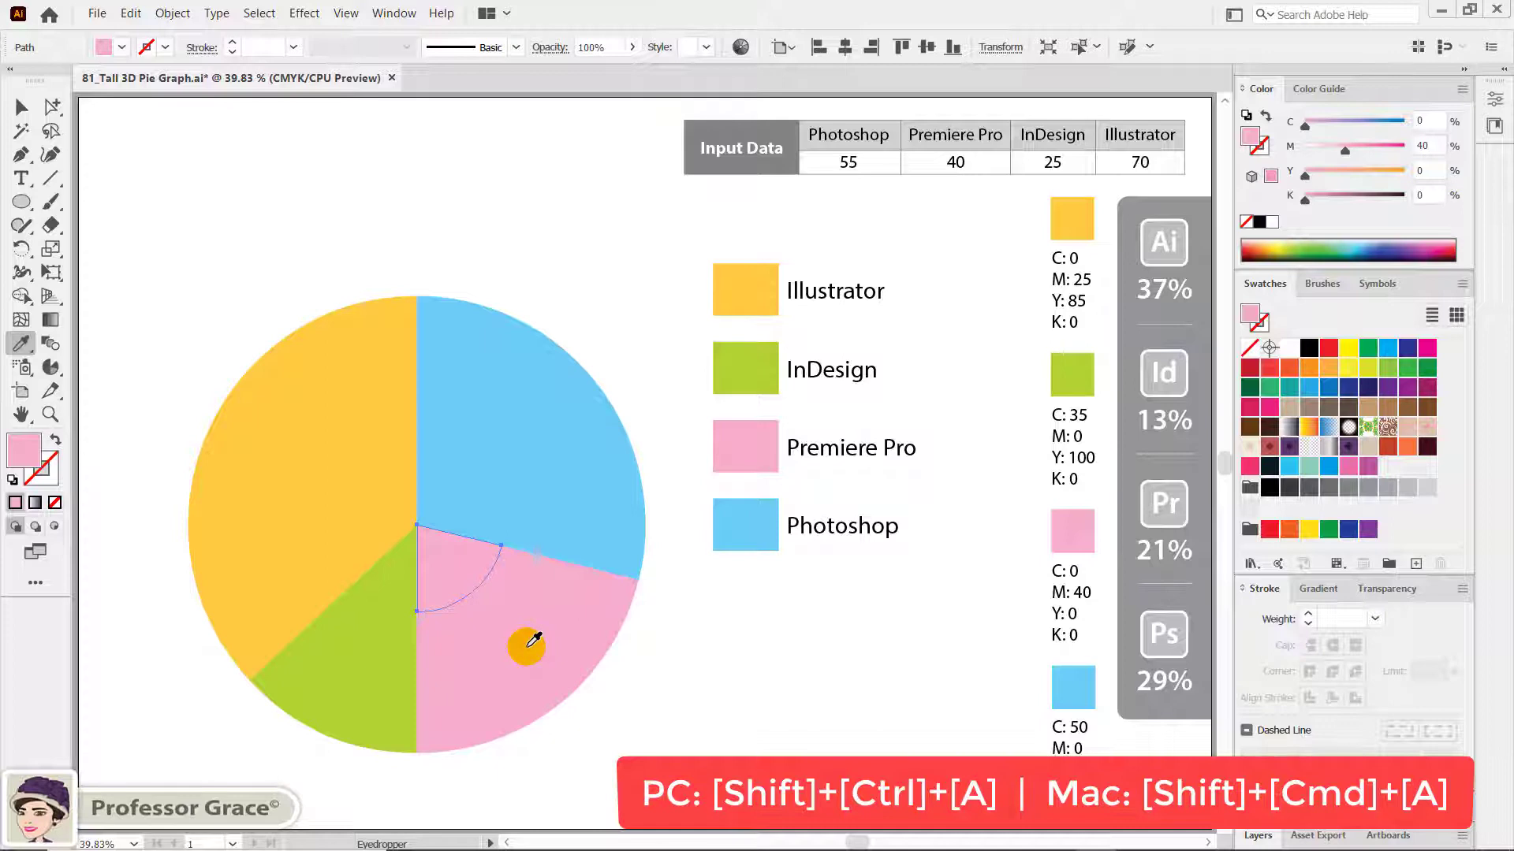
{"action": "key", "text": "v"}
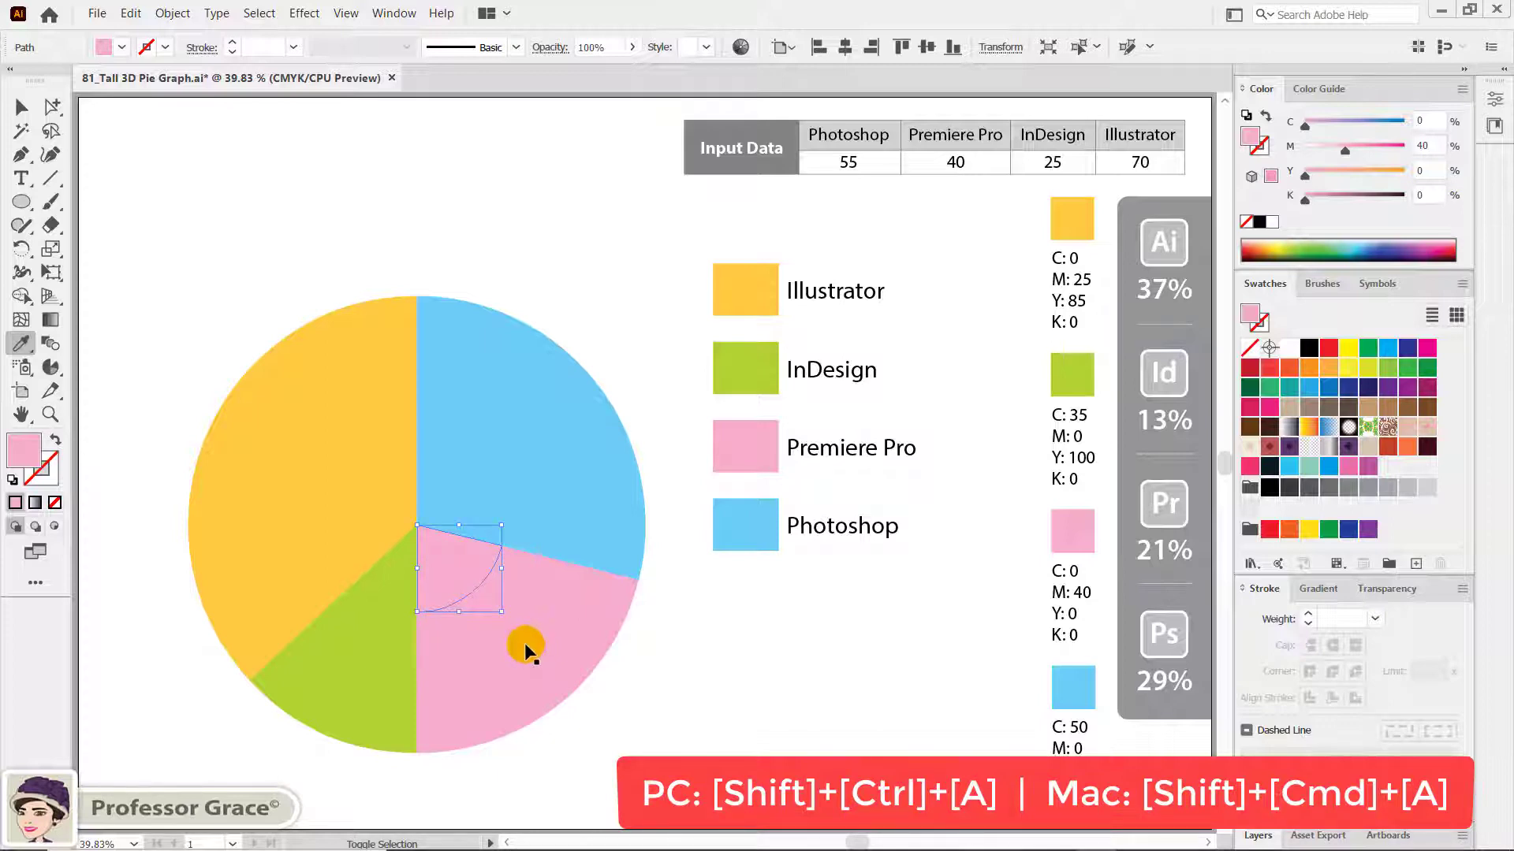
{"action": "key", "text": "ctrl+shift+a"}
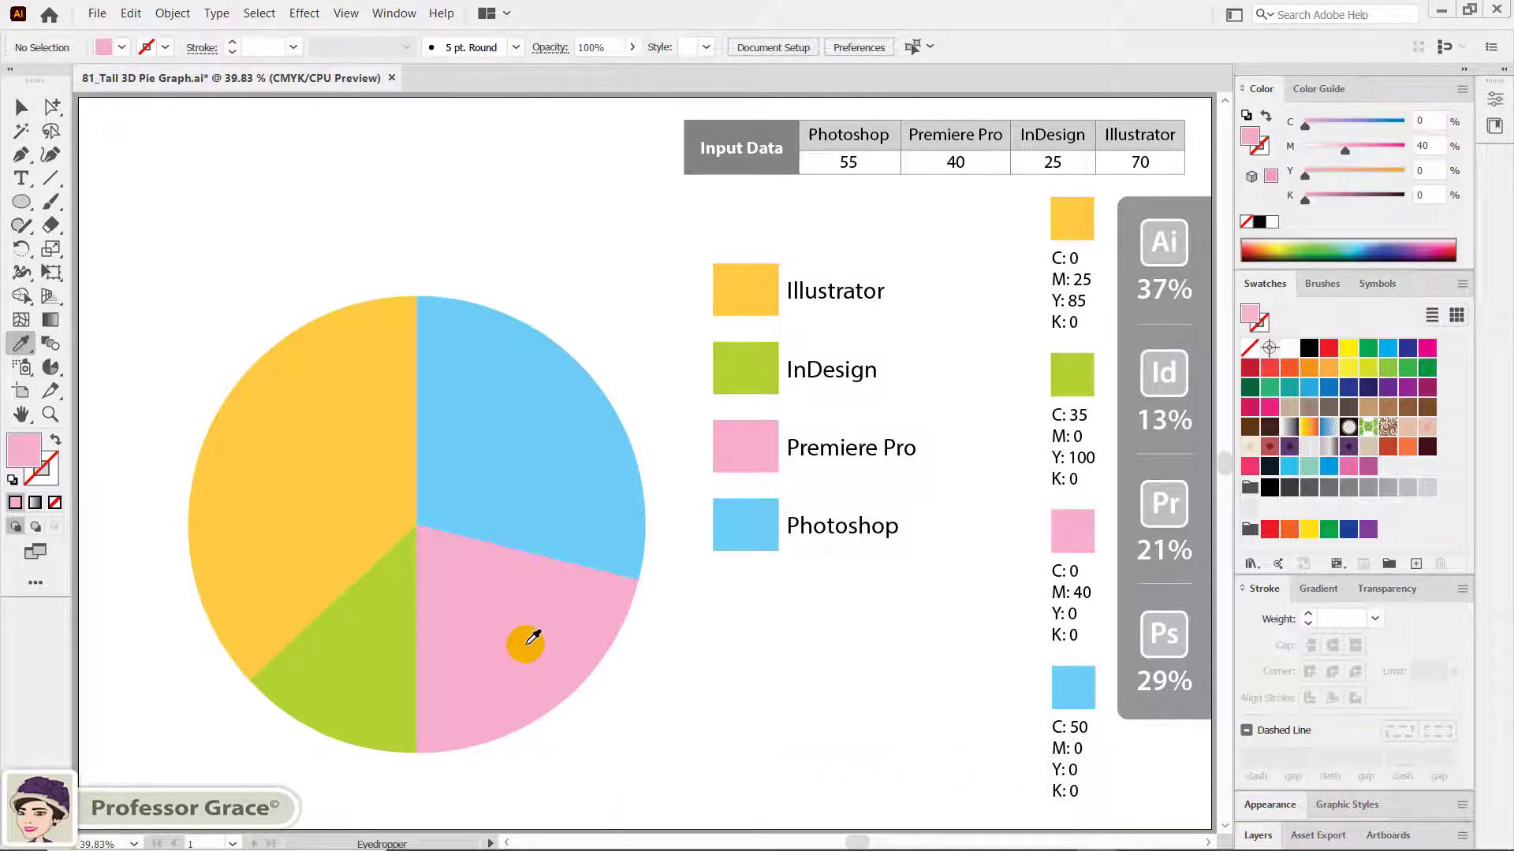
{"action": "key", "text": "v"}
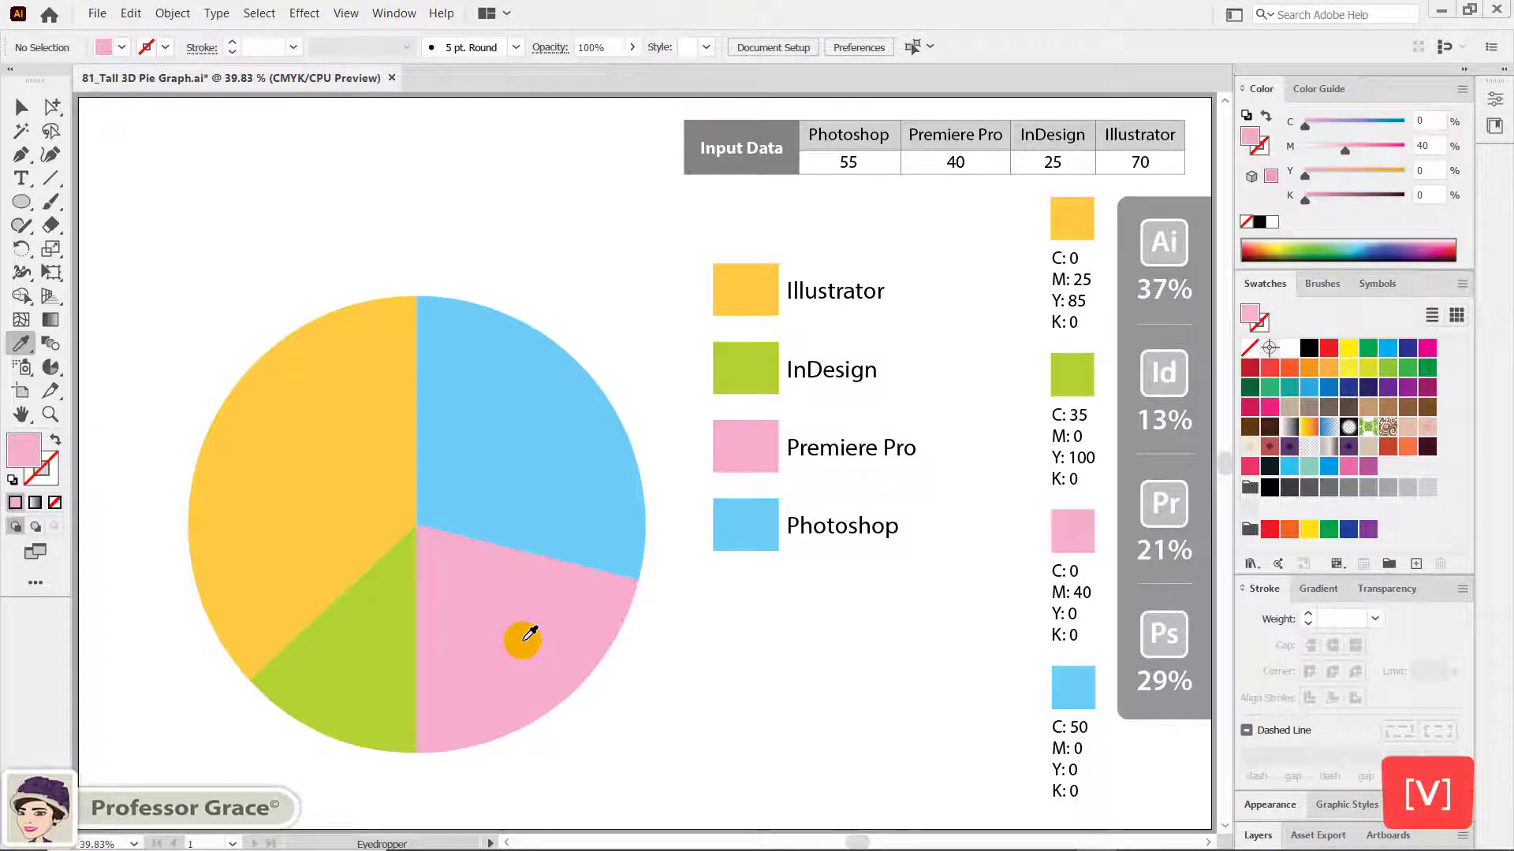
Select the orange, blue, pink and green outer slices and fill them with white.
{"action": "left_click", "coordinate": [22, 106]}
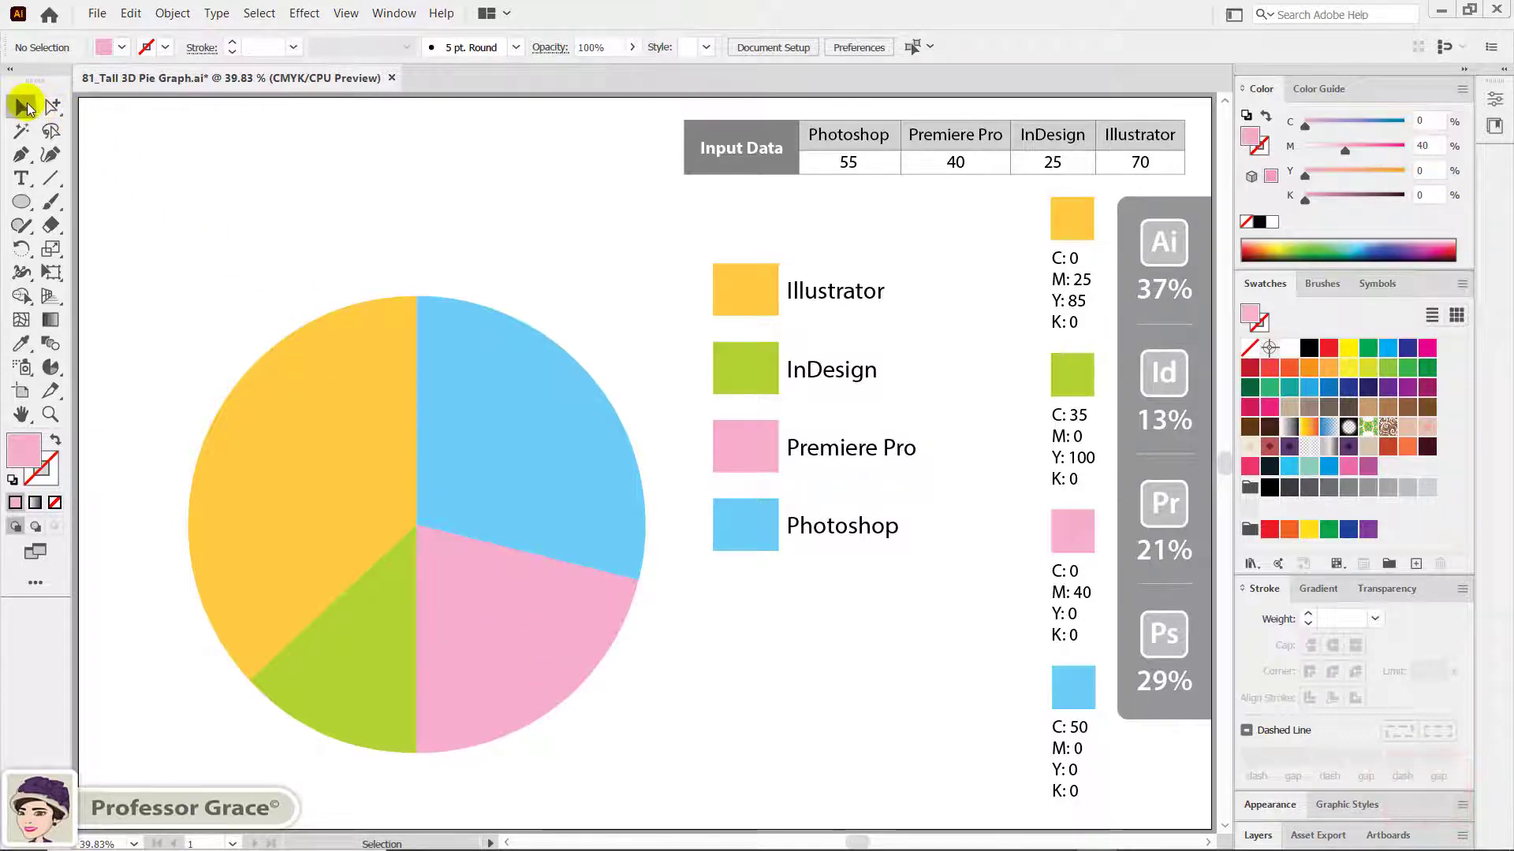
{"action": "key", "text": "shift"}
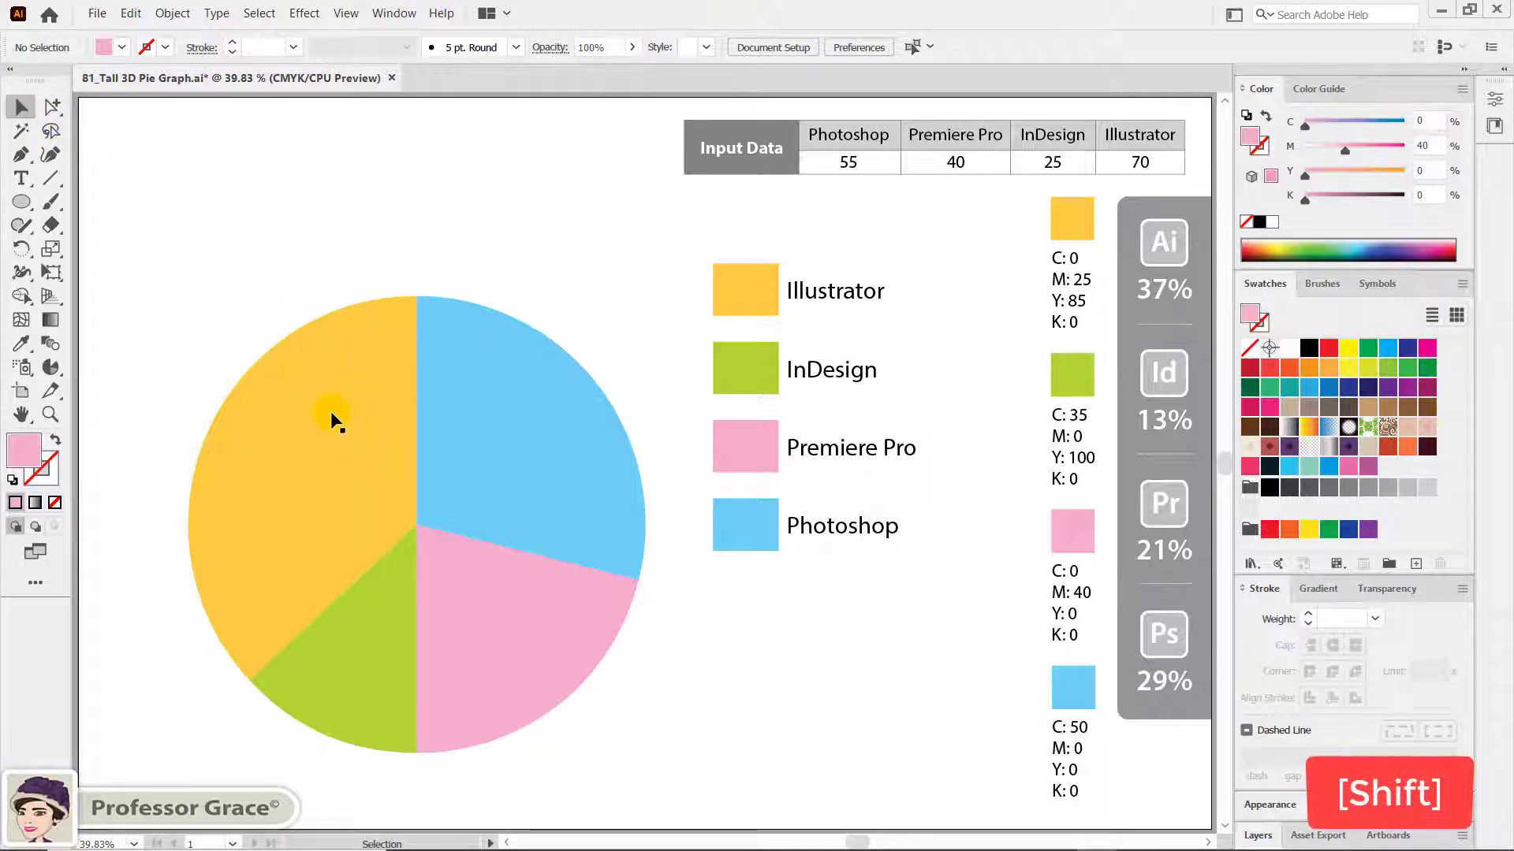
{"action": "left_click", "coordinate": [301, 379]}
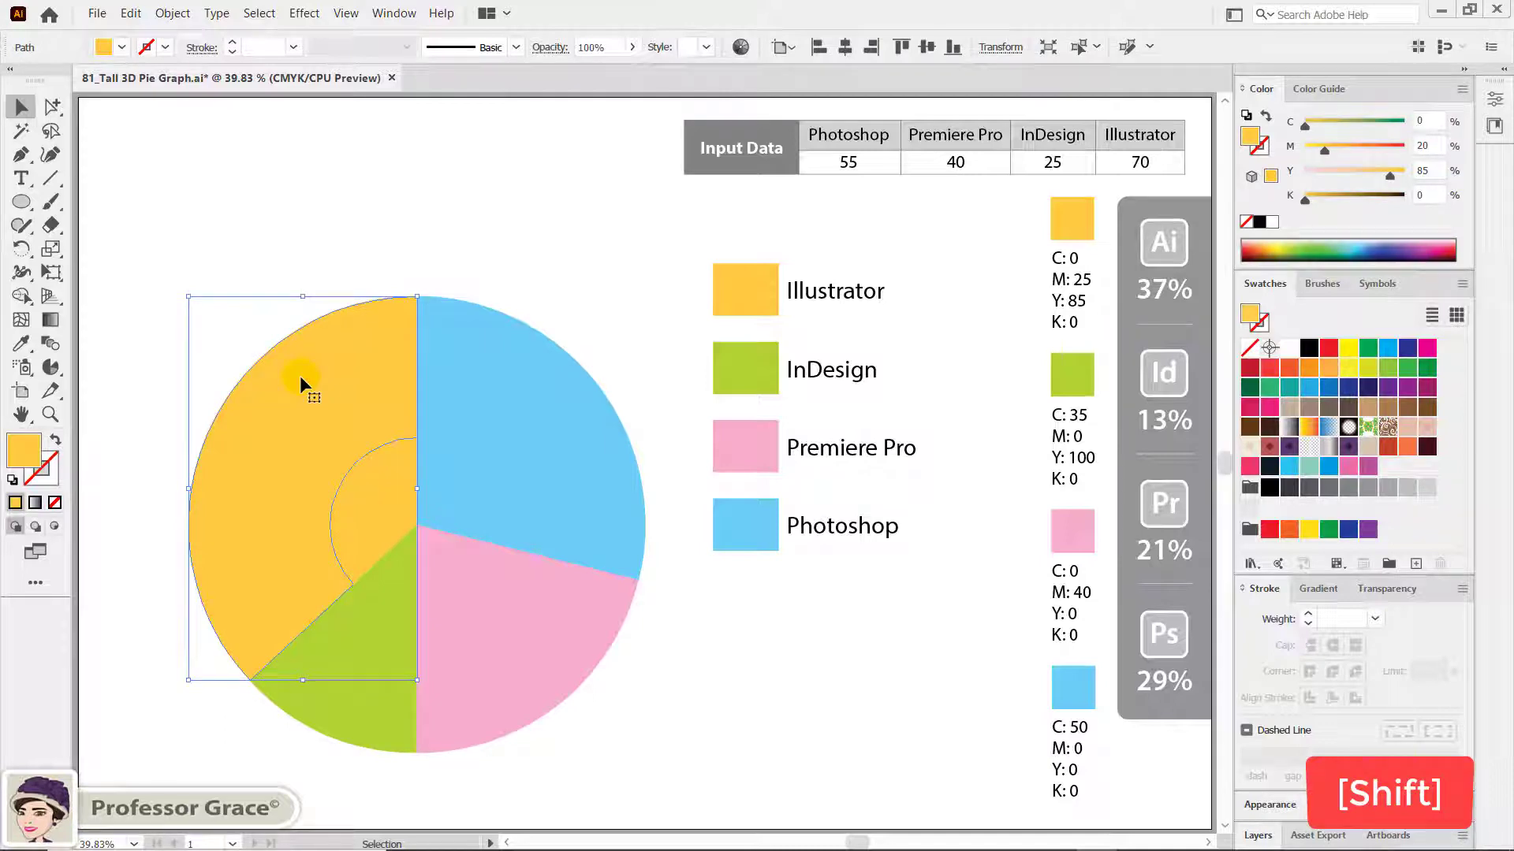
{"action": "left_click", "coordinate": [542, 398], "text": "shift"}
{"action": "left_click", "coordinate": [519, 646], "text": "shift"}
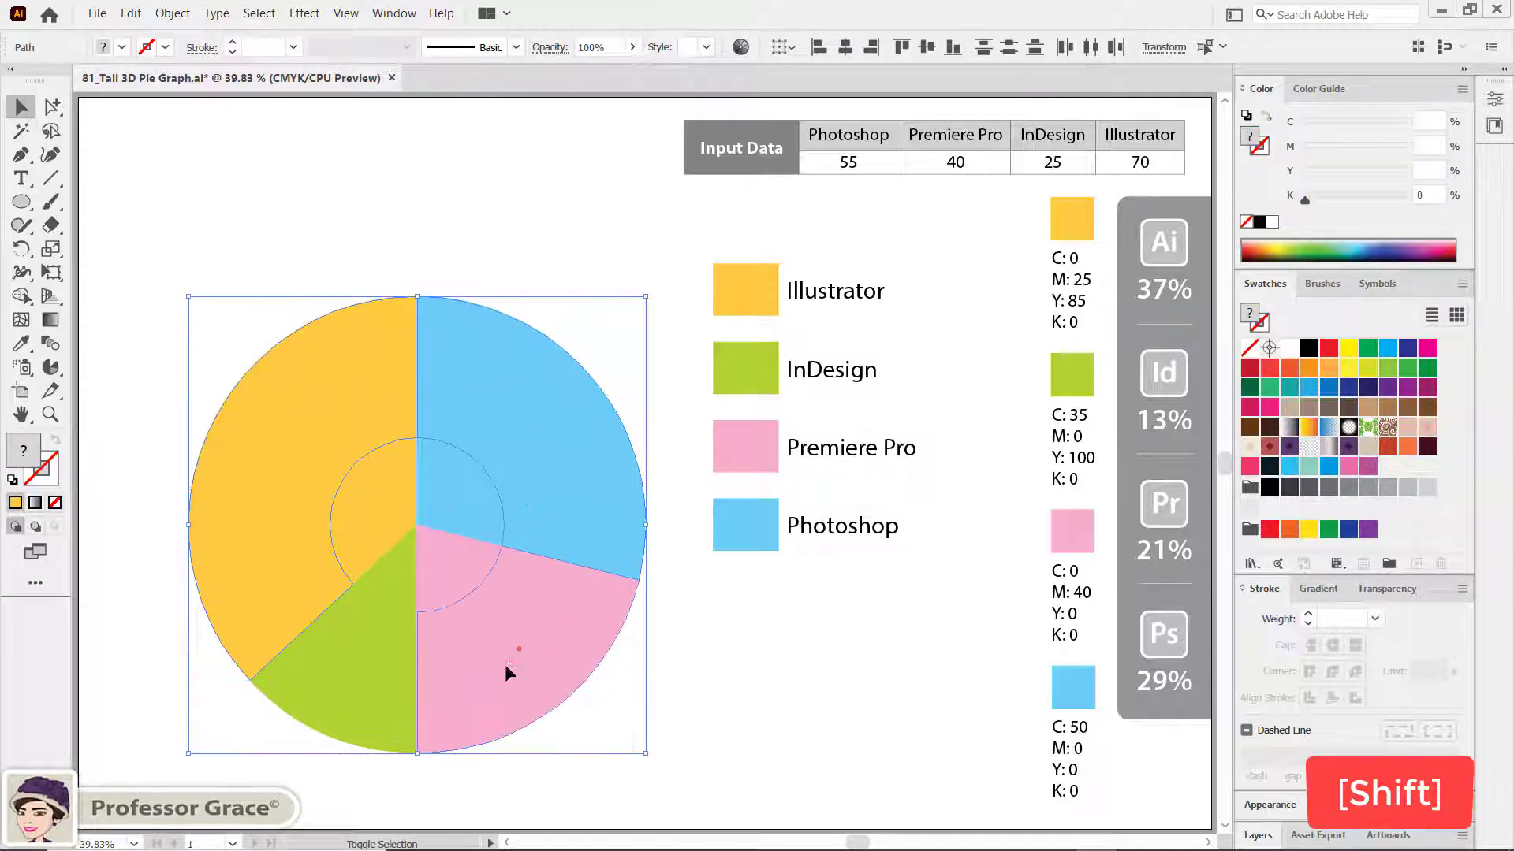
{"action": "left_click", "coordinate": [408, 684], "text": "shift"}
{"action": "left_click", "coordinate": [538, 665]}
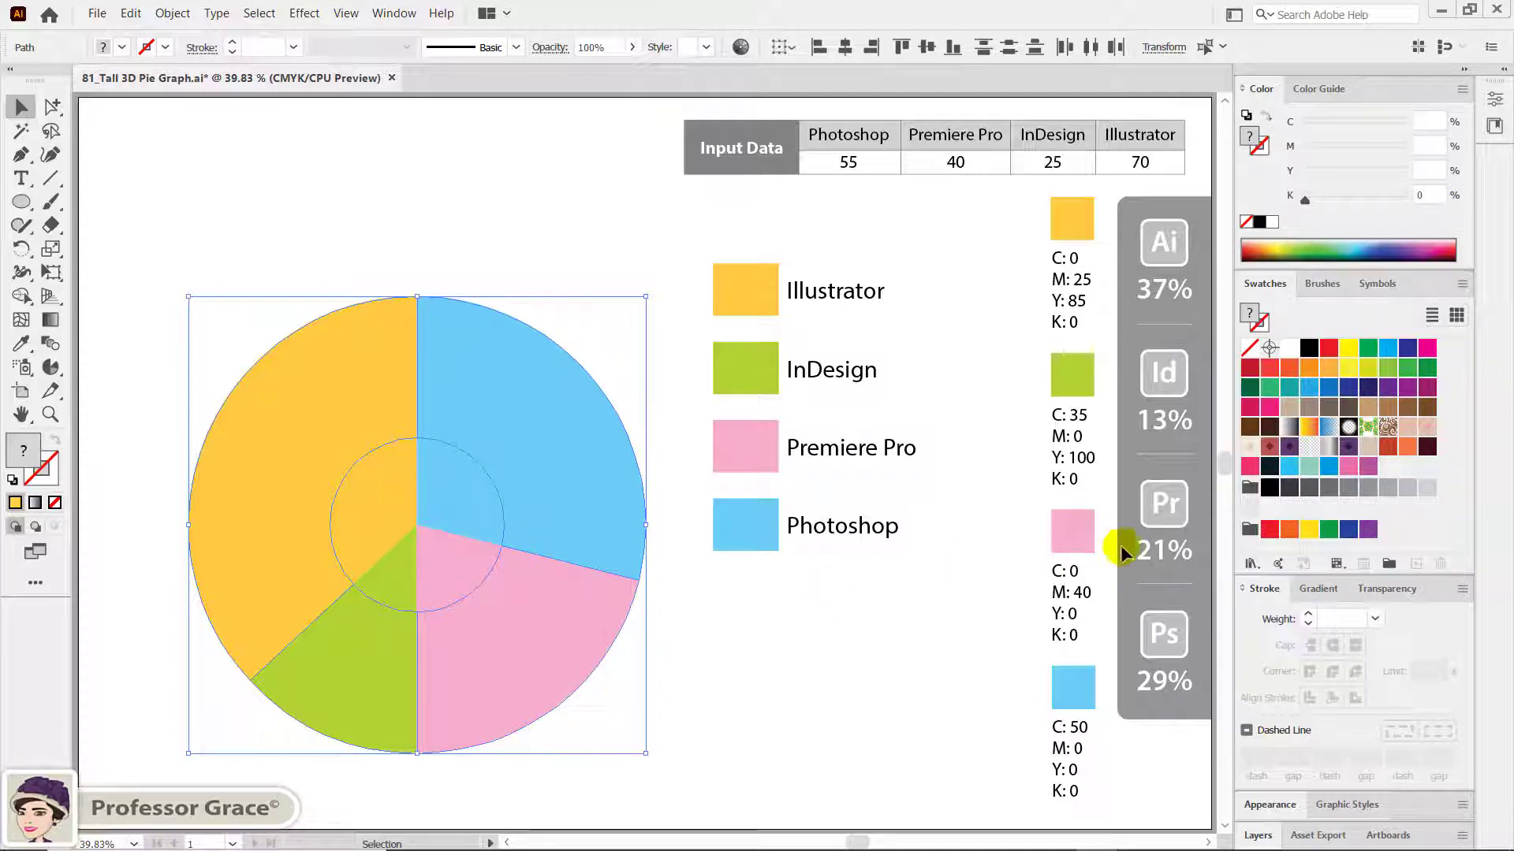
{"action": "left_click", "coordinate": [1308, 350]}
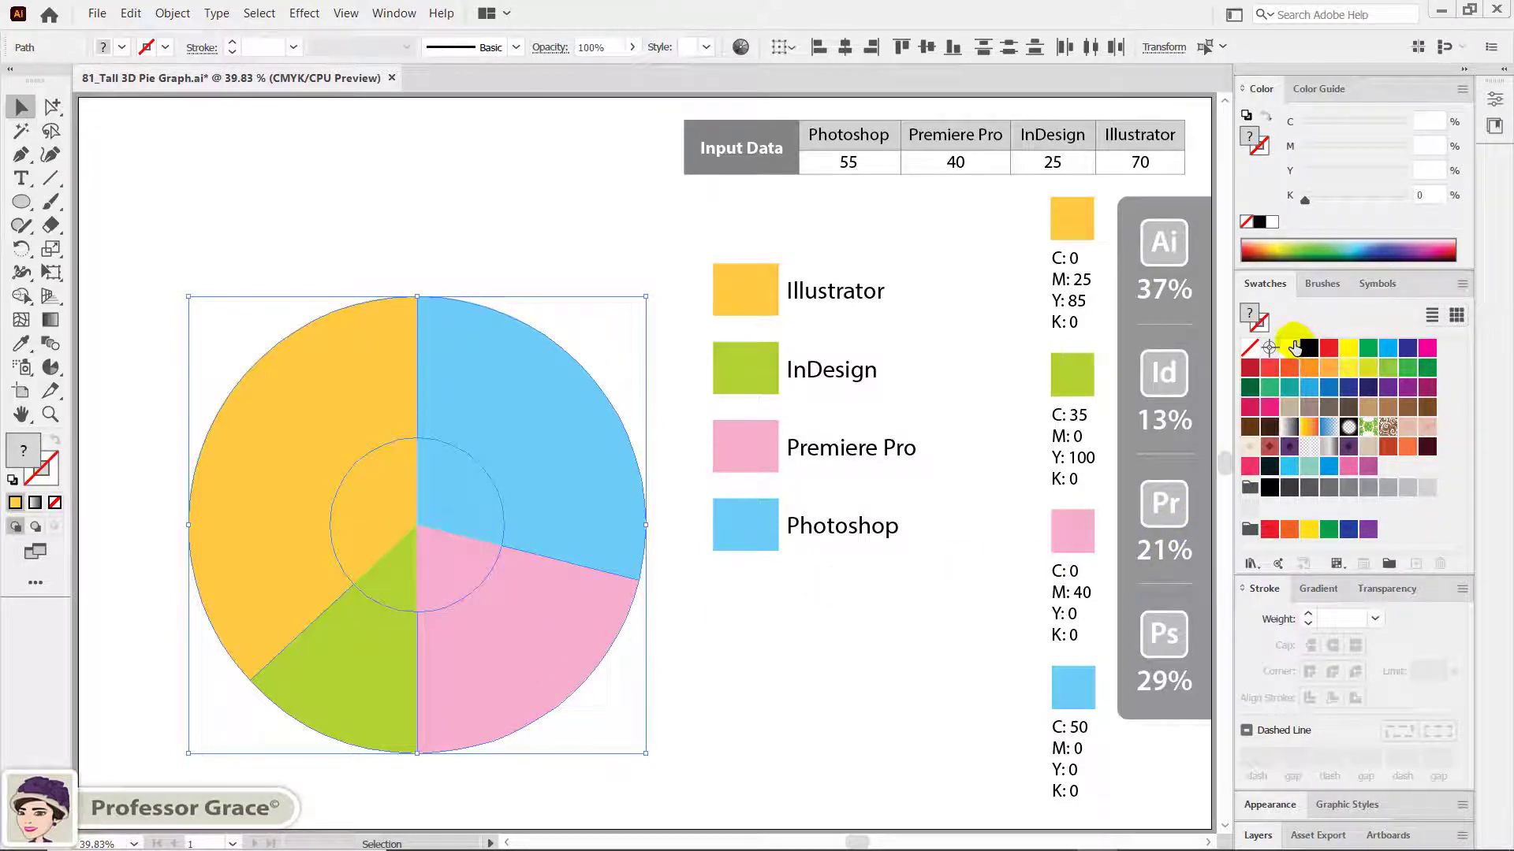
{"action": "left_click", "coordinate": [1291, 348]}
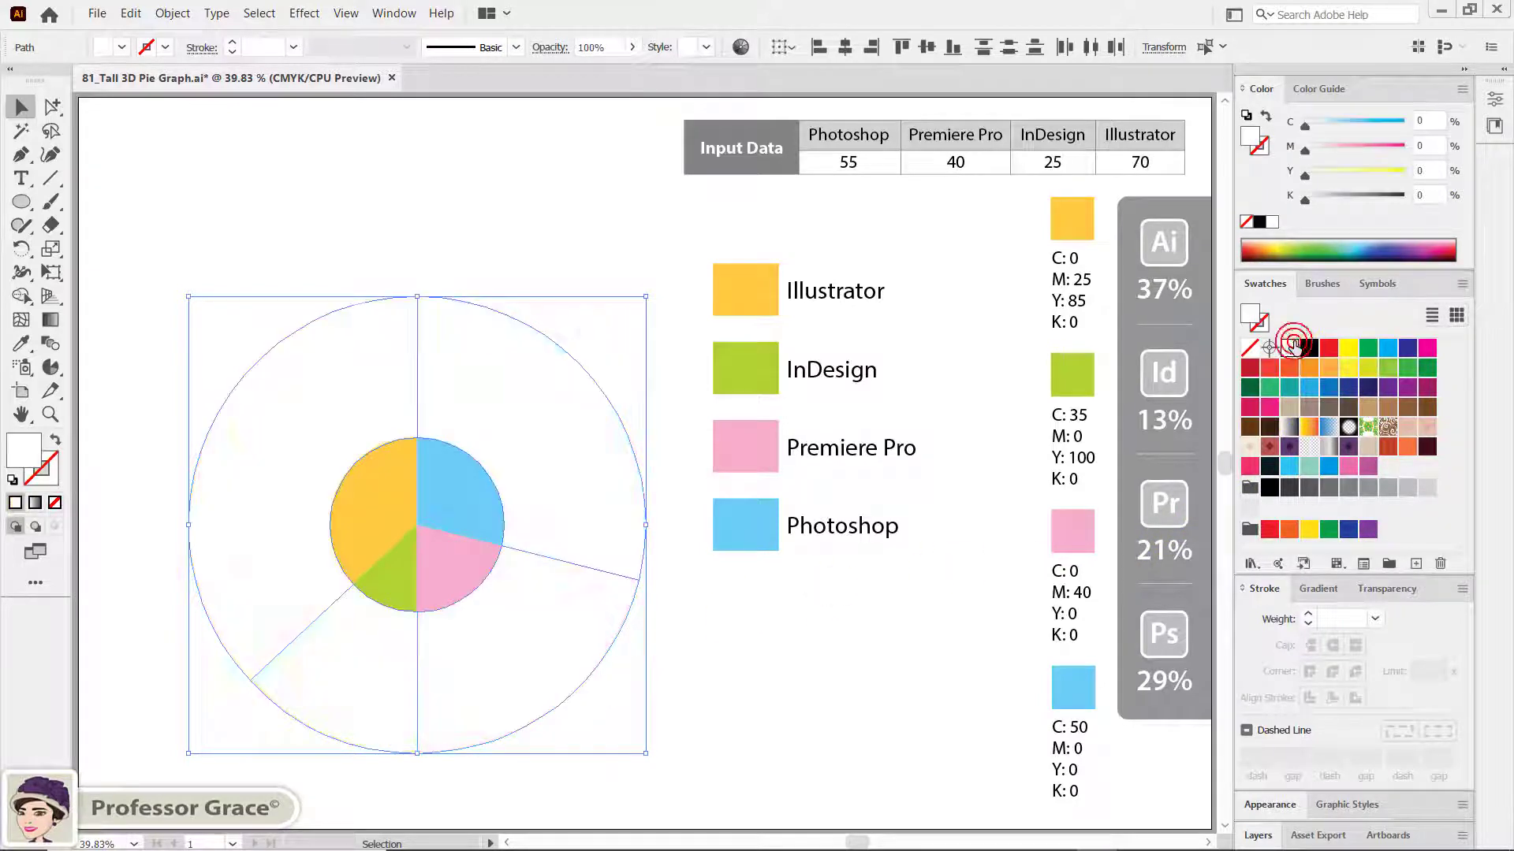
{"action": "left_click", "coordinate": [679, 656]}
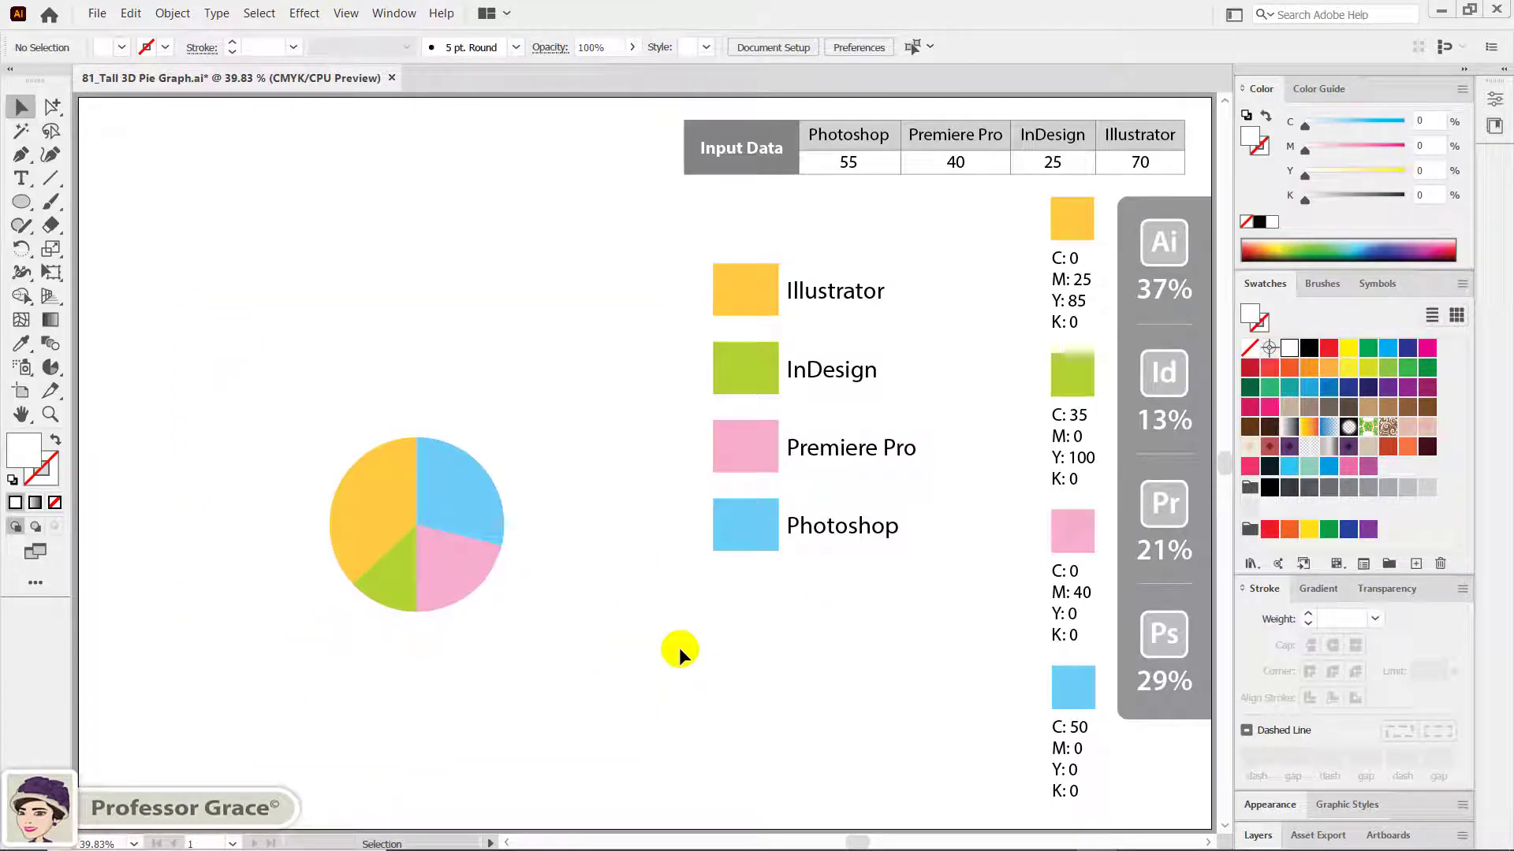
Group the small orange and green slices each with its hidden outer wedge.
{"action": "key", "text": "shift"}
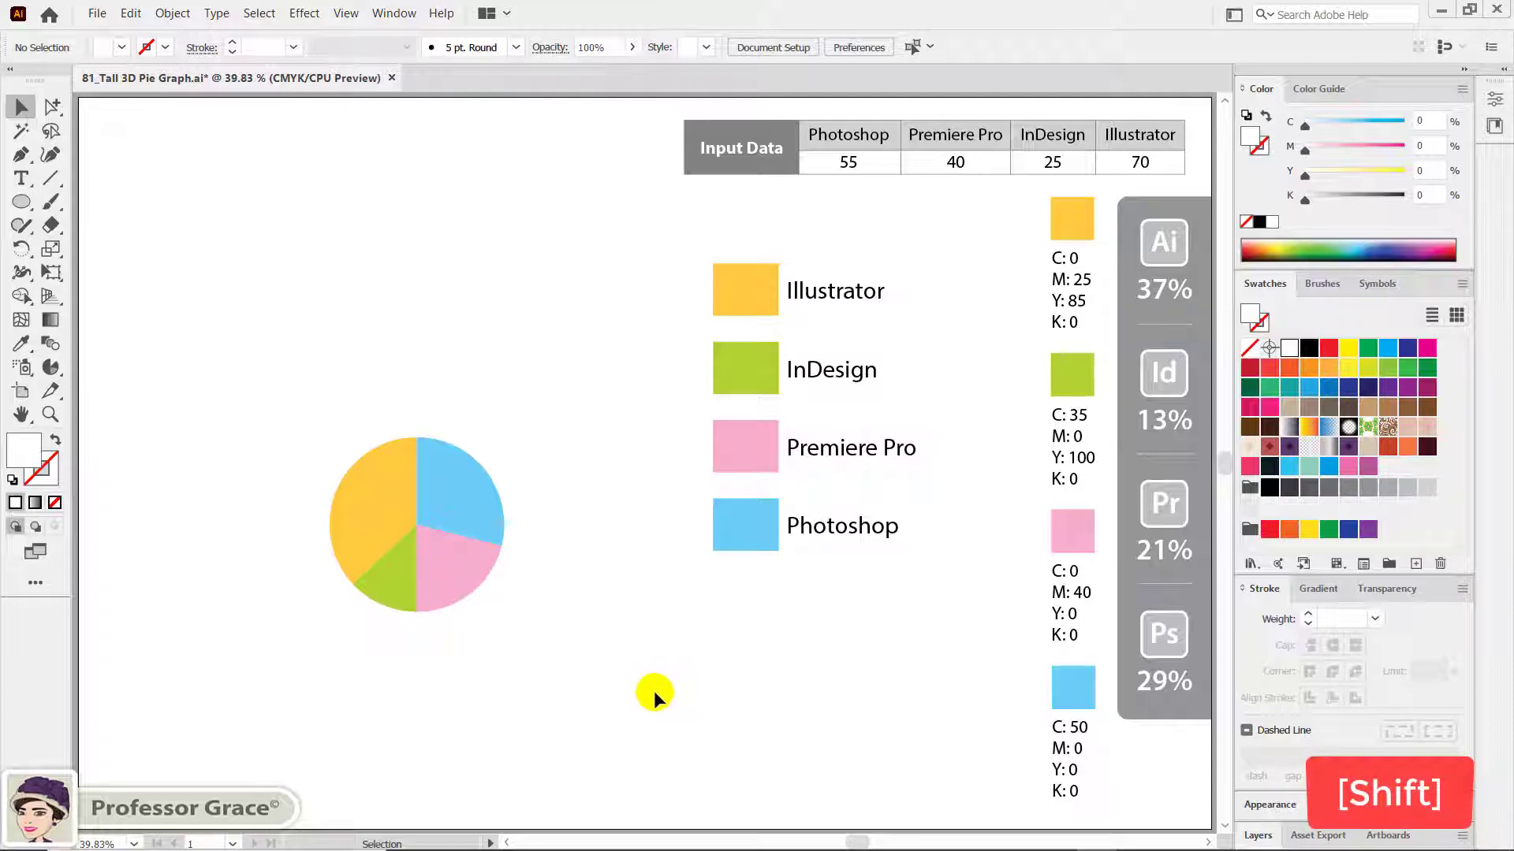
{"action": "left_click", "coordinate": [377, 523]}
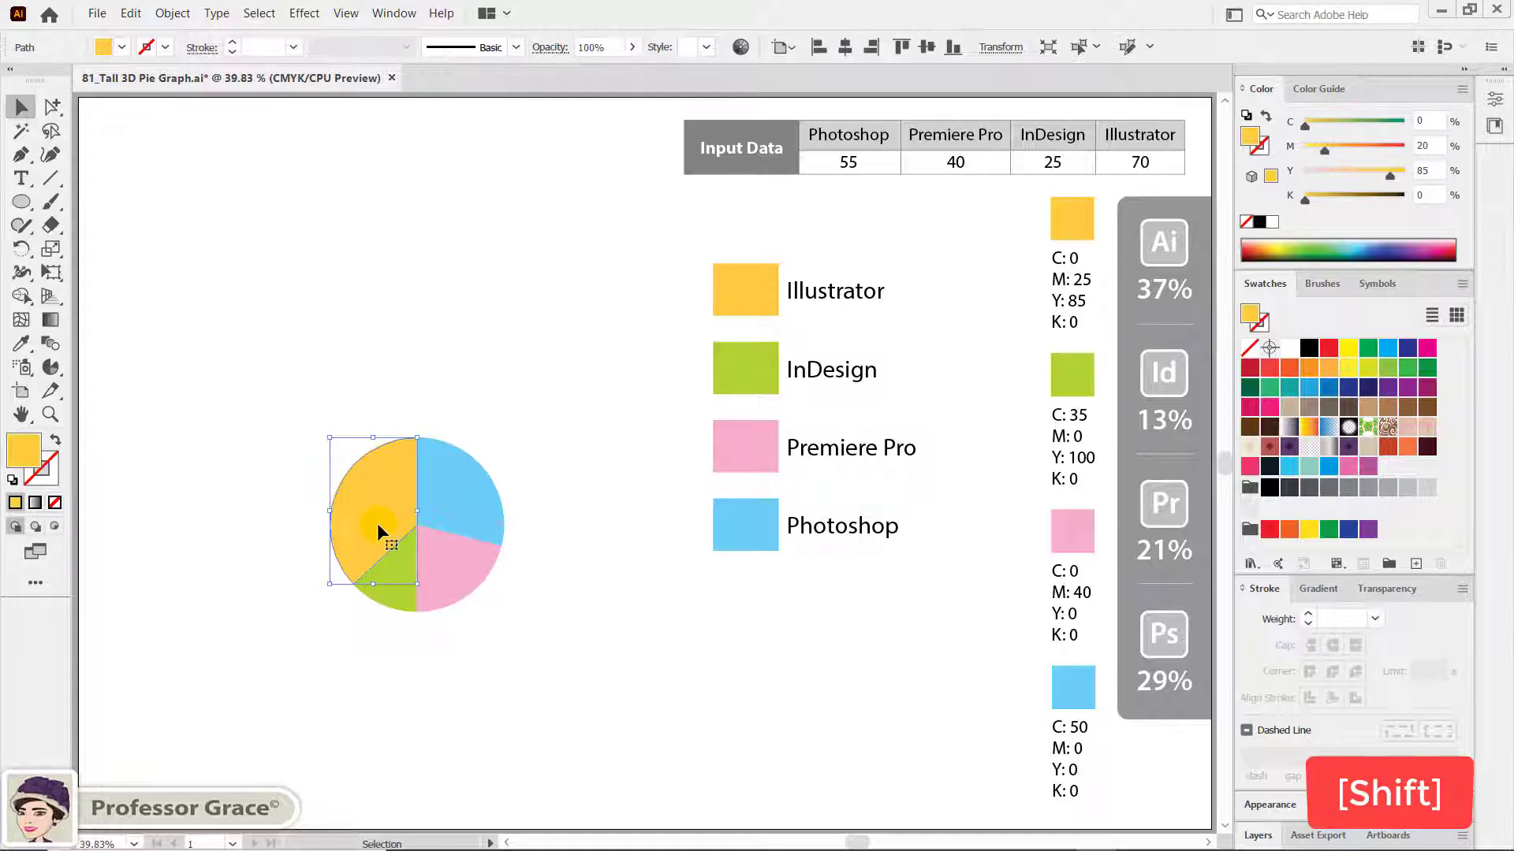
{"action": "left_click", "coordinate": [308, 487], "text": "shift"}
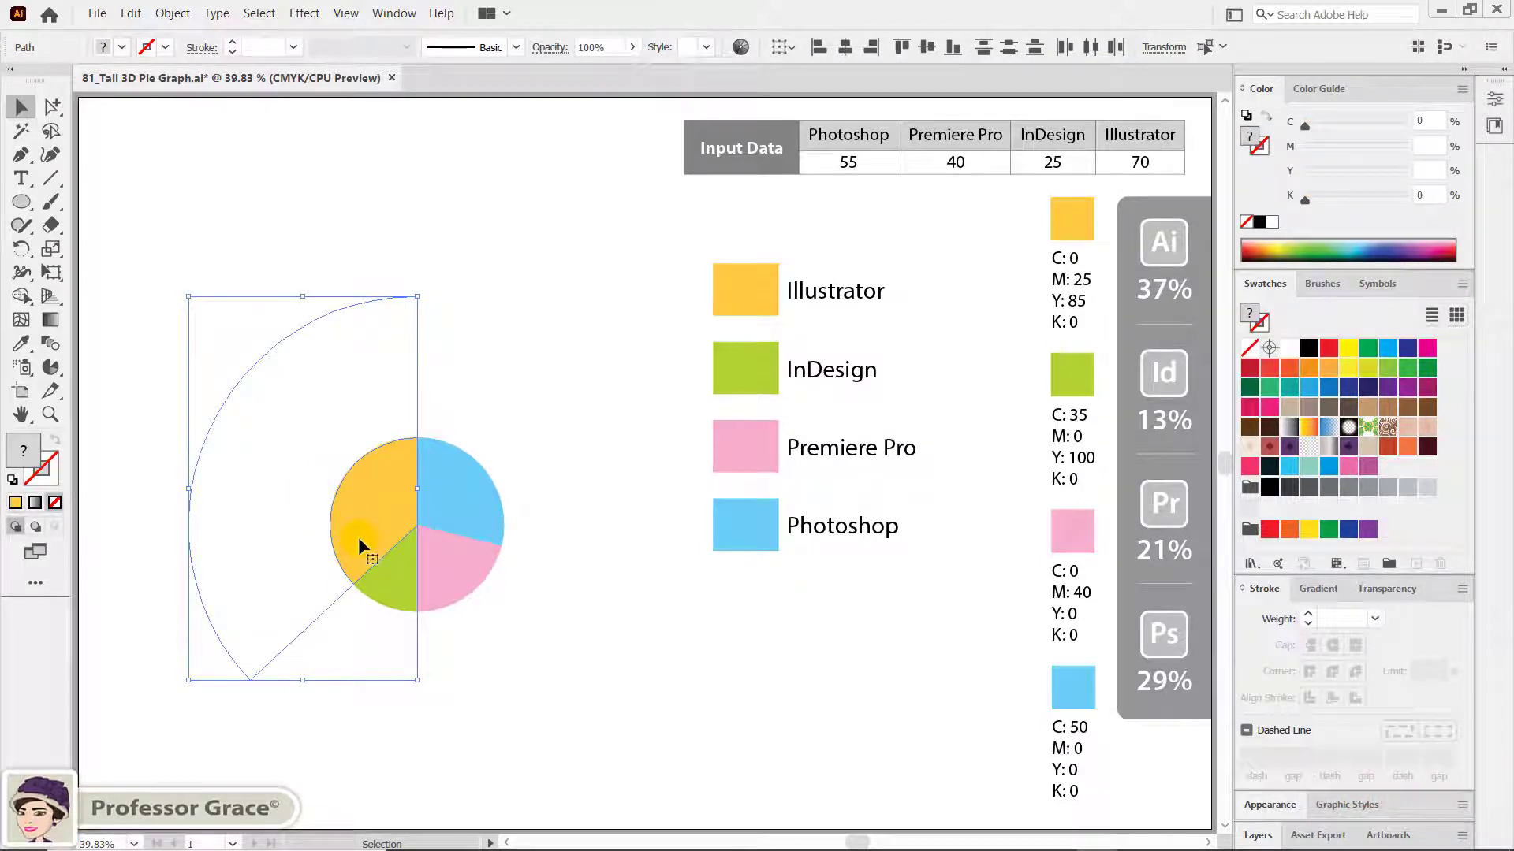
{"action": "key", "text": "ctrl+g"}
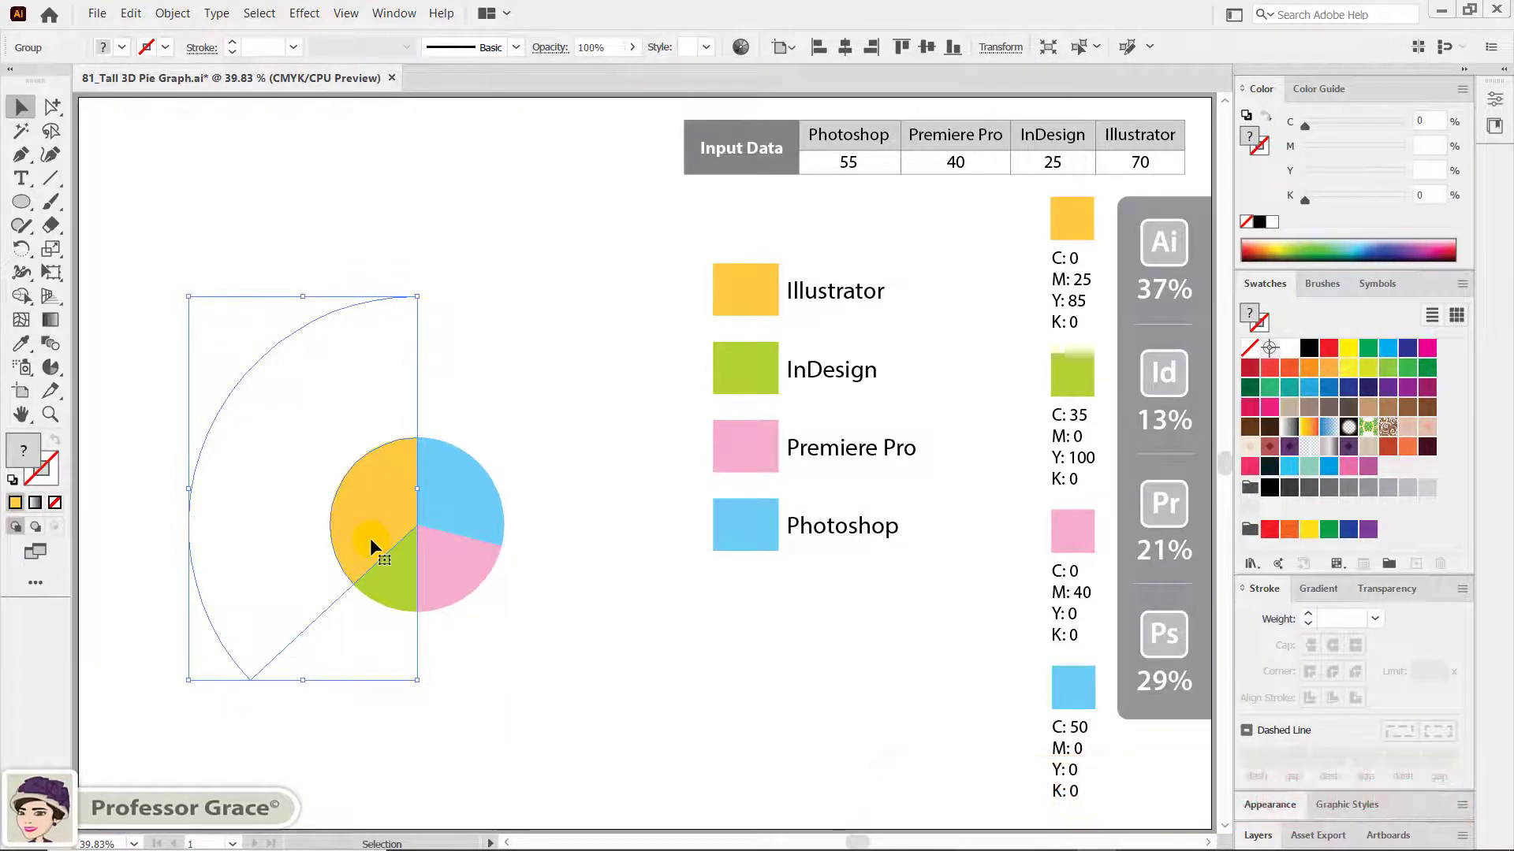
{"action": "key", "text": "shift"}
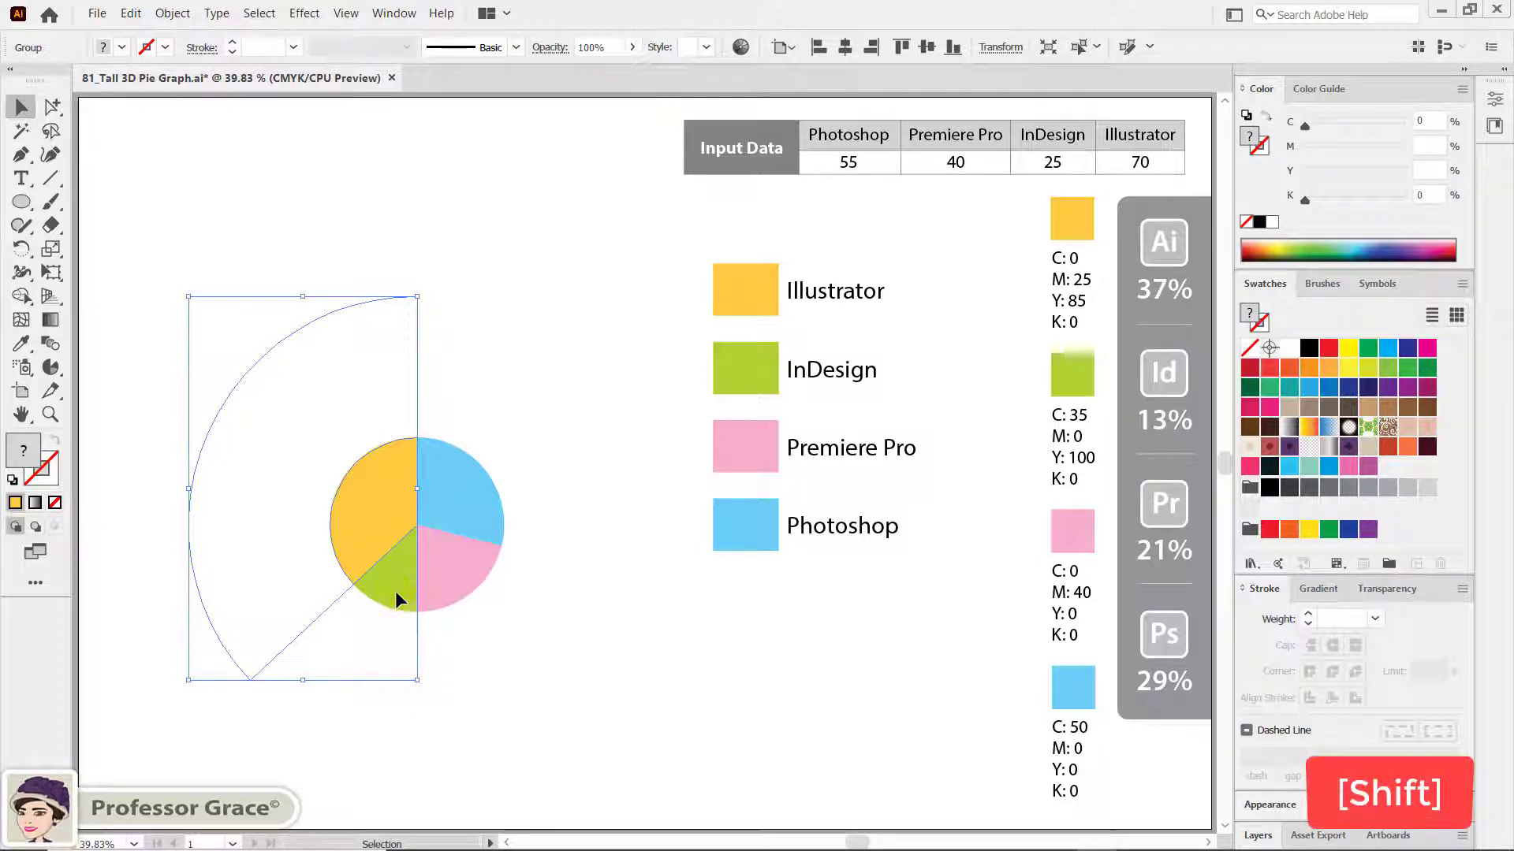
{"action": "left_click", "coordinate": [397, 598]}
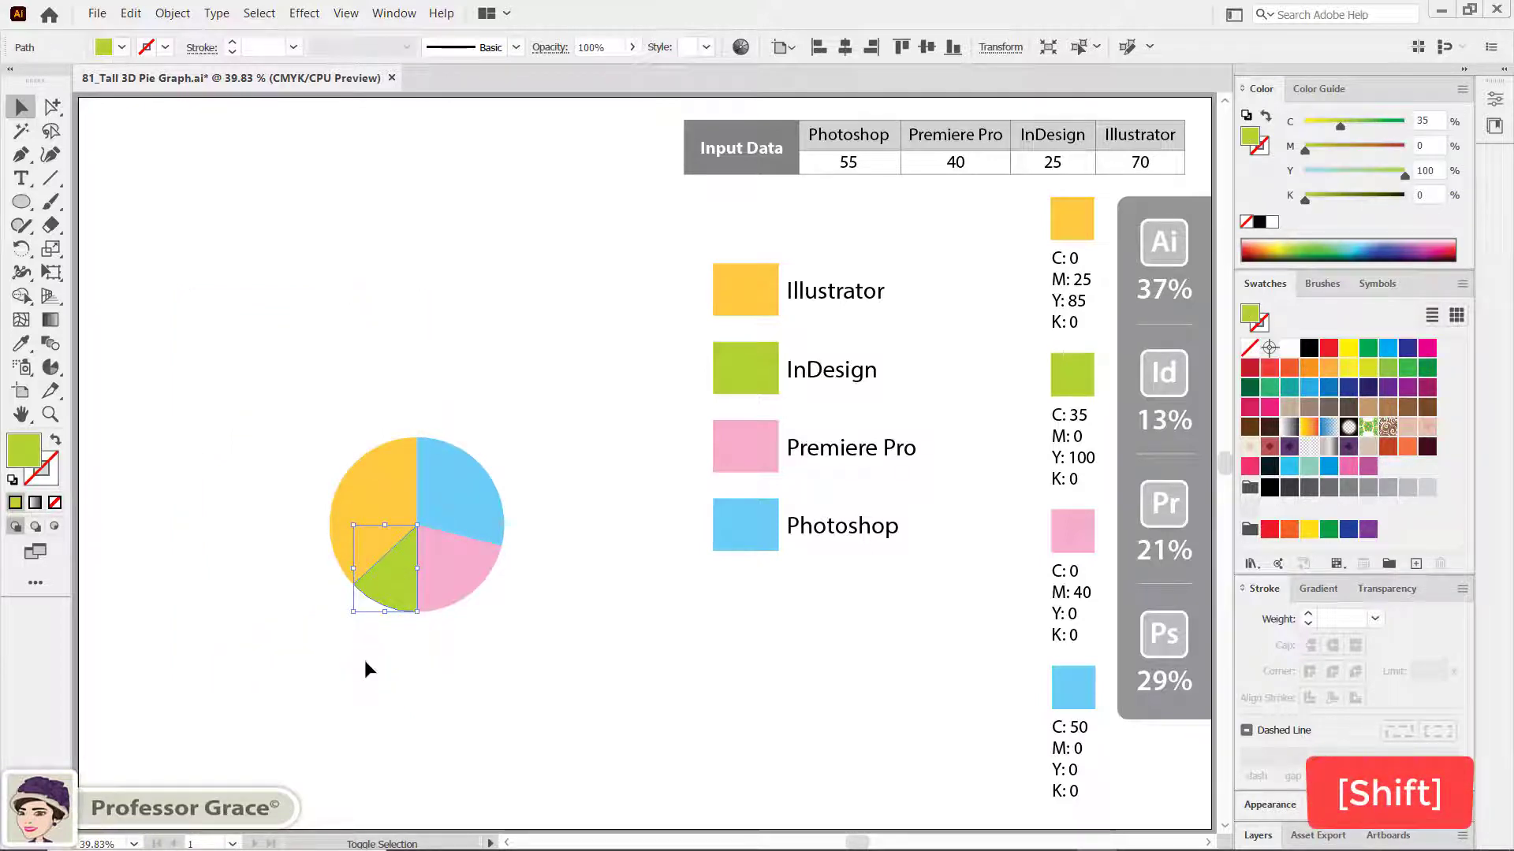
{"action": "left_click", "coordinate": [365, 660], "text": "shift"}
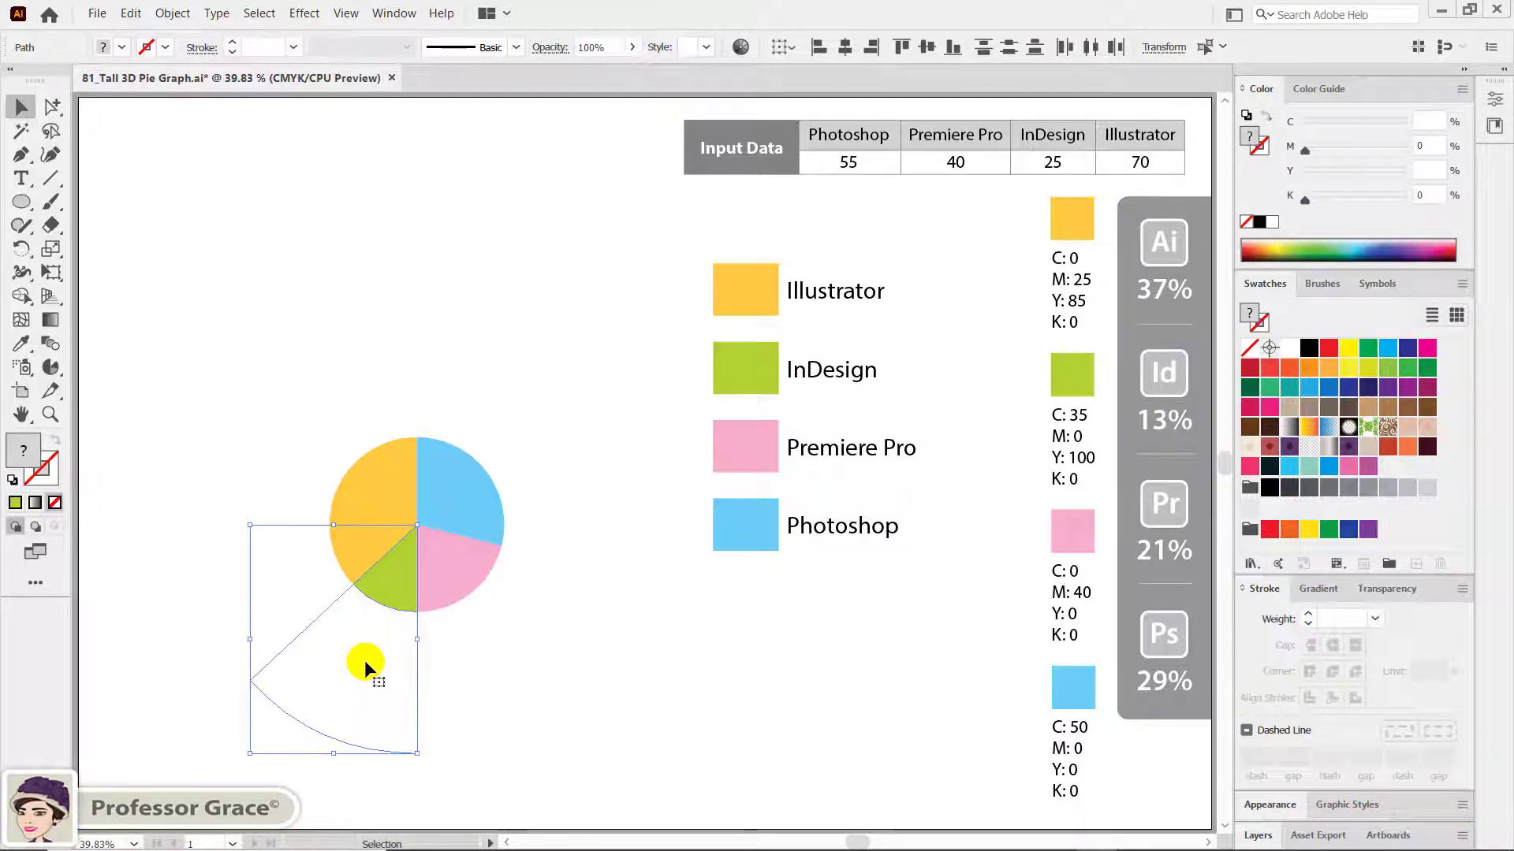
{"action": "key", "text": "ctrl+g"}
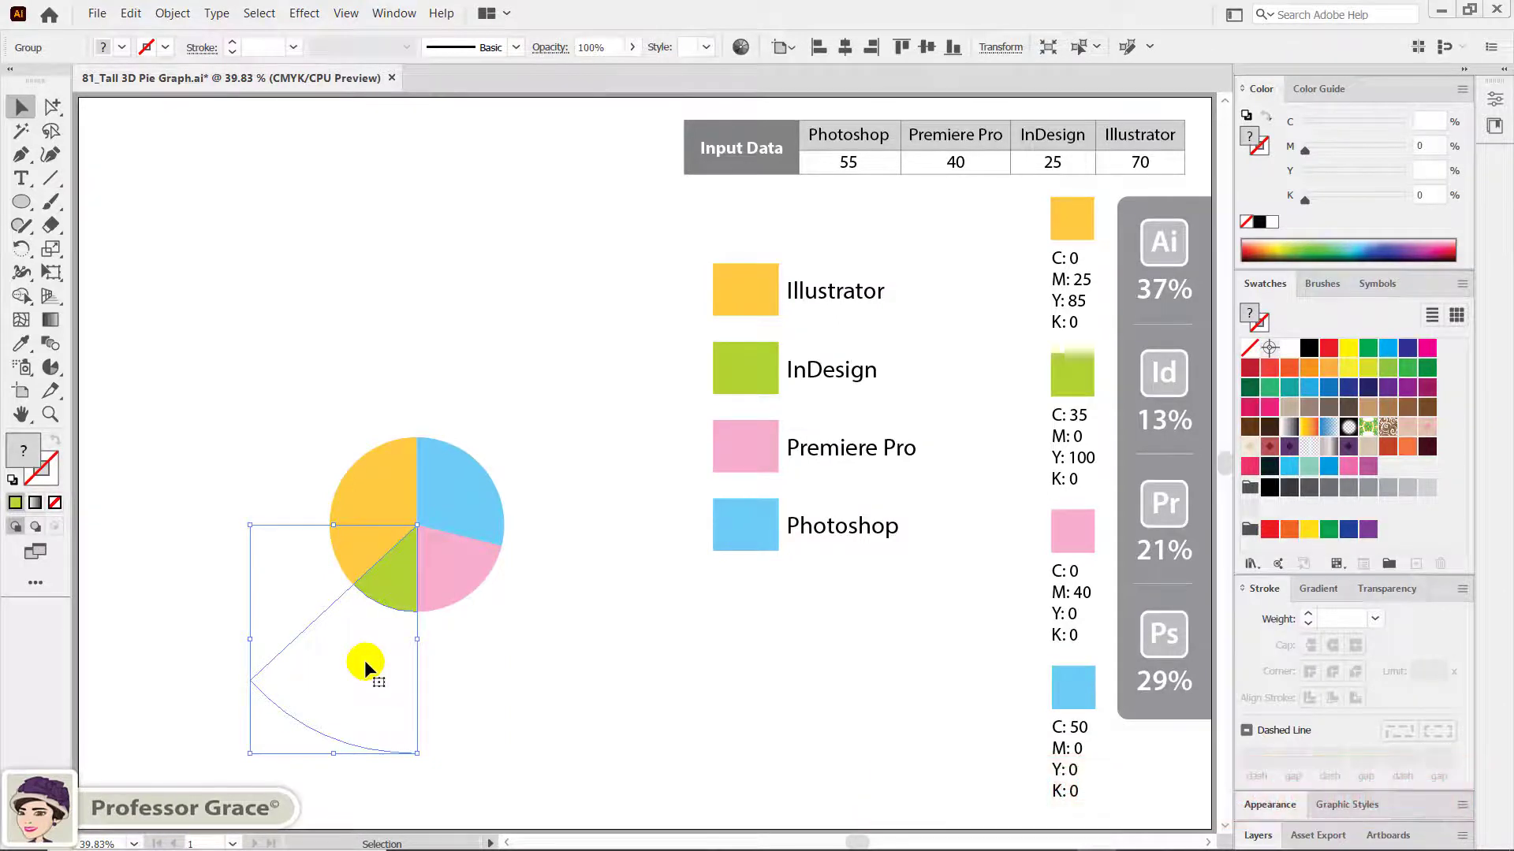
Group the pink and blue slices each with its large wedge outline, then deselect.
{"action": "key", "text": "shift"}
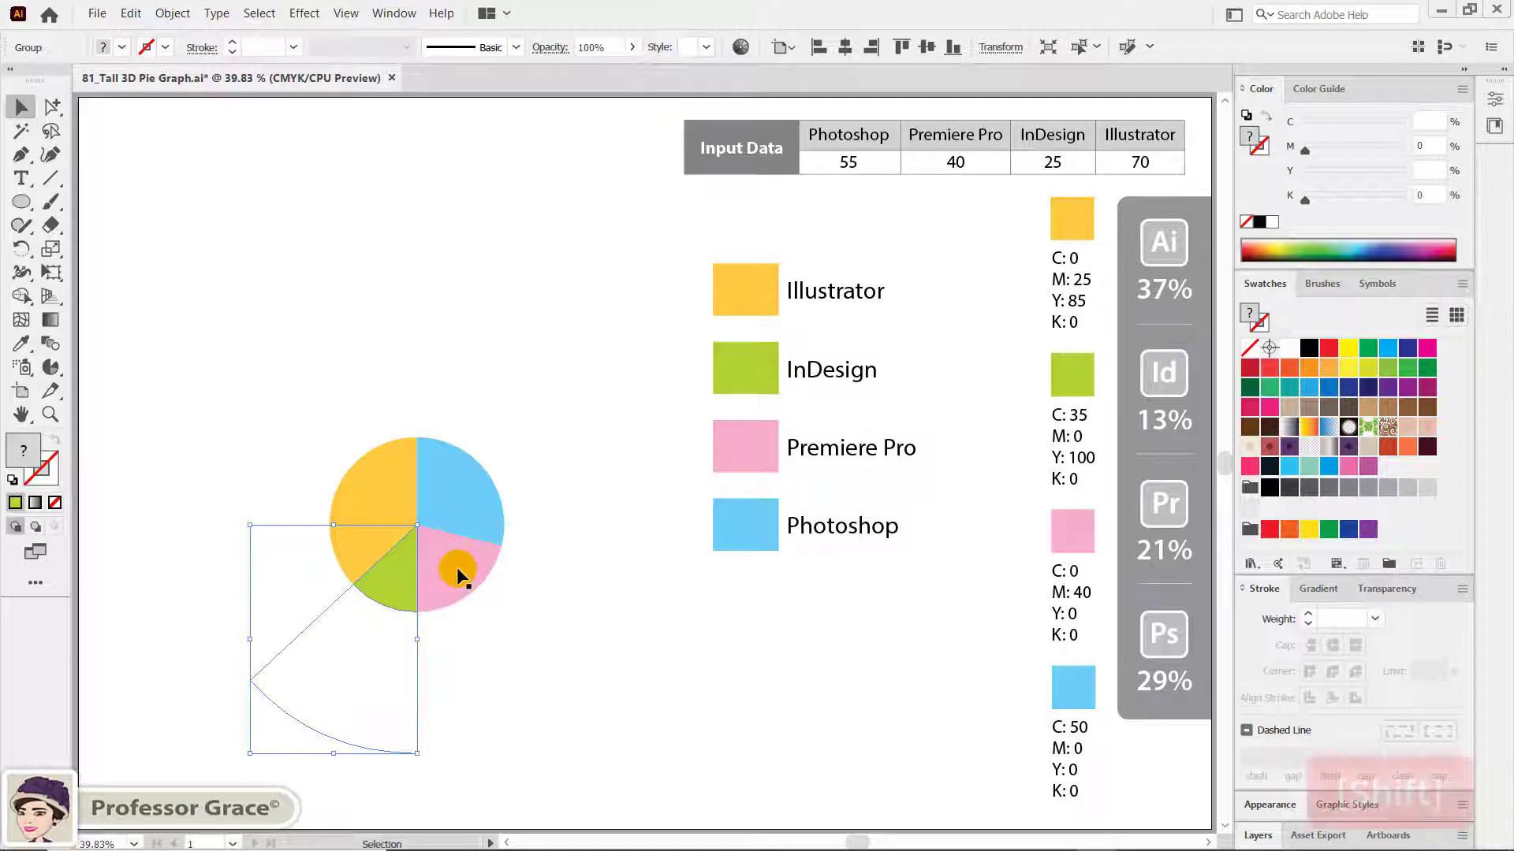
{"action": "left_click", "coordinate": [458, 569], "text": "shift"}
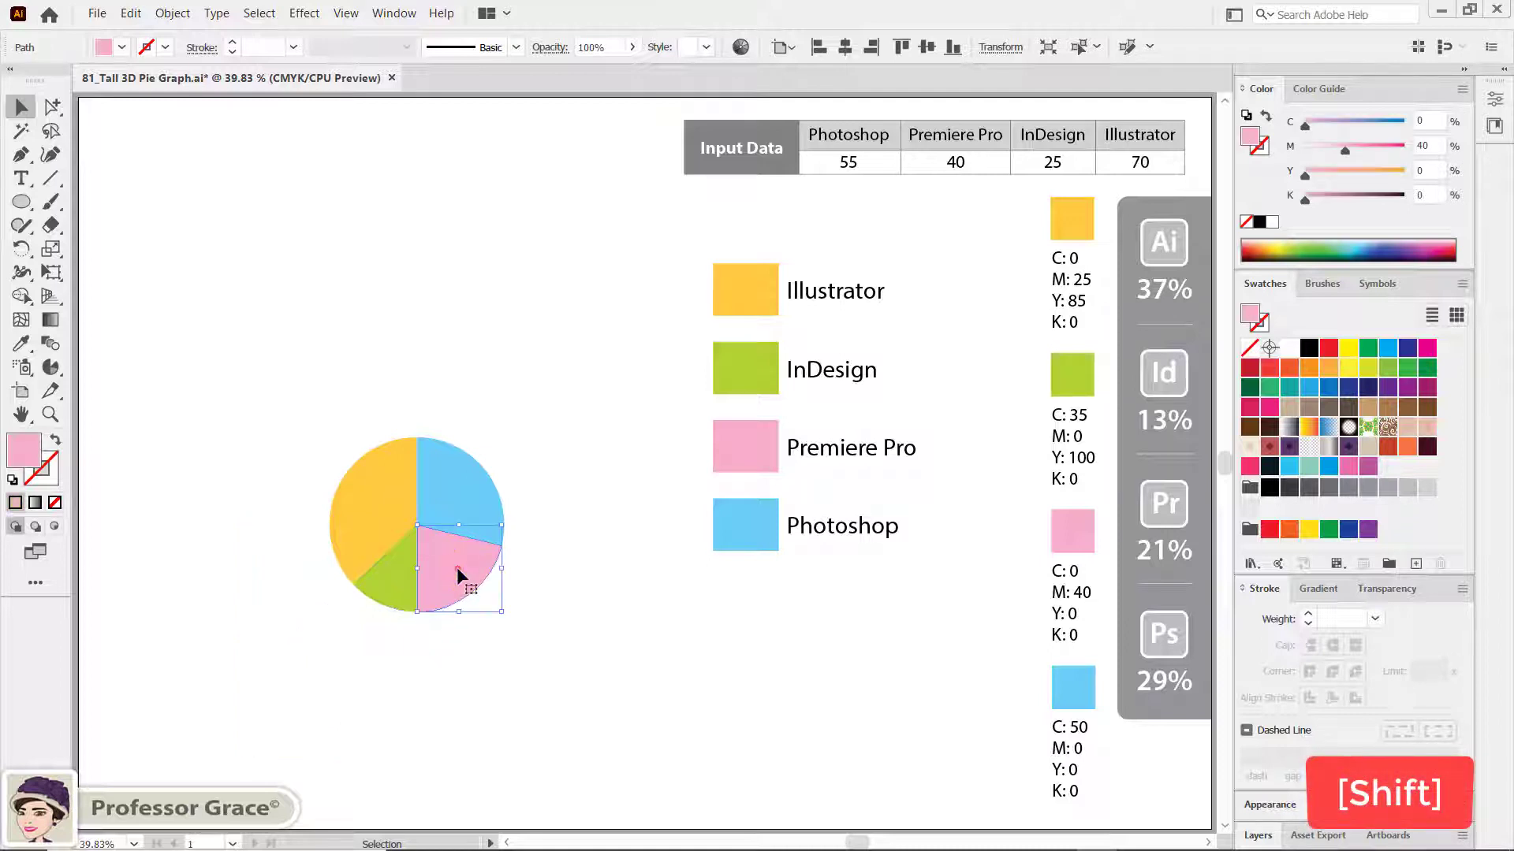
{"action": "left_click", "coordinate": [499, 653], "text": "shift"}
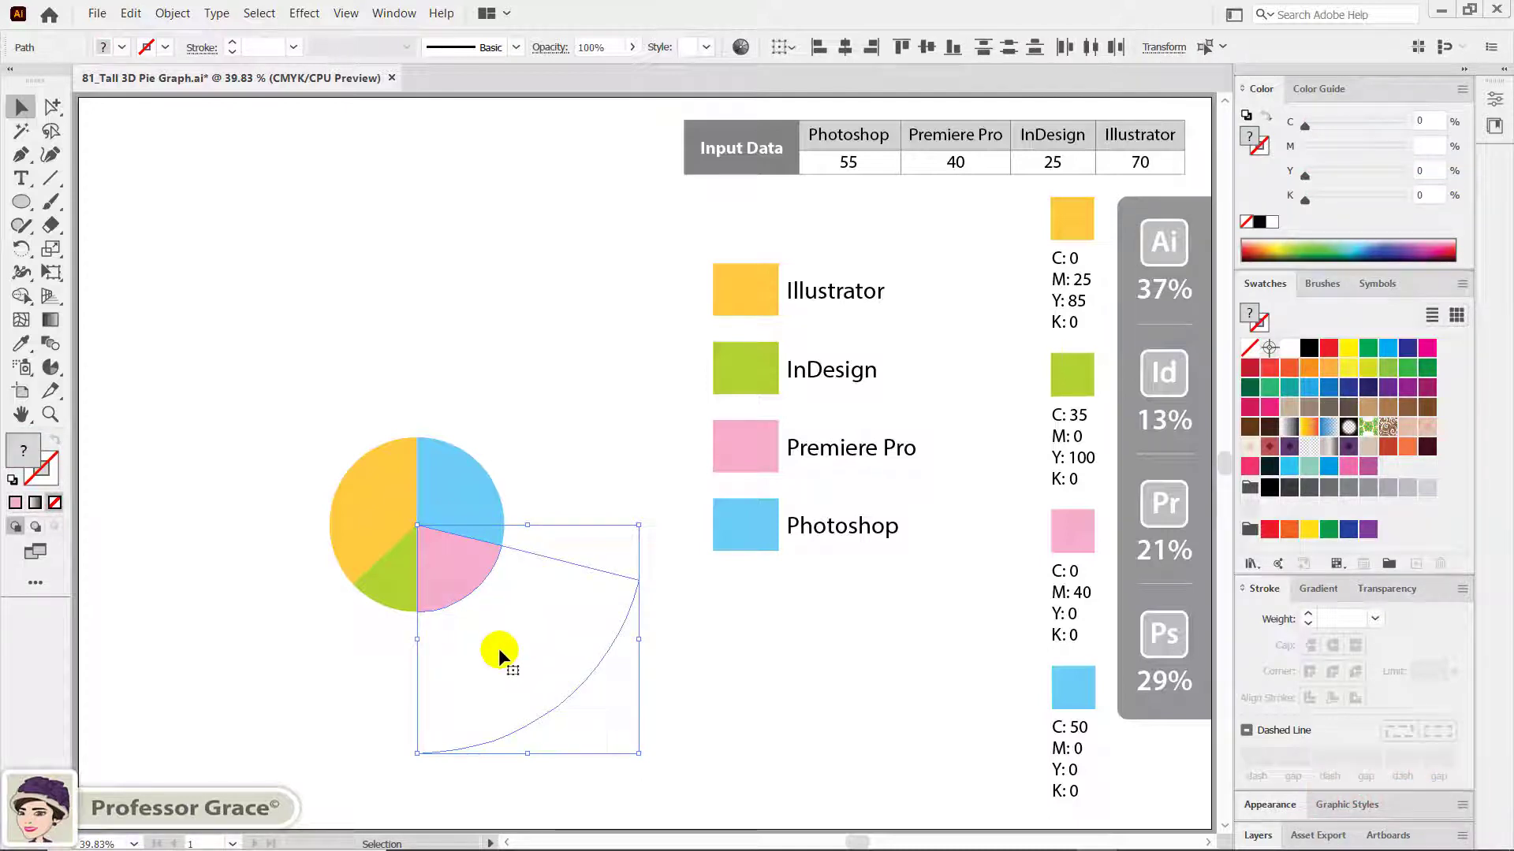
{"action": "key", "text": "ctrl+g"}
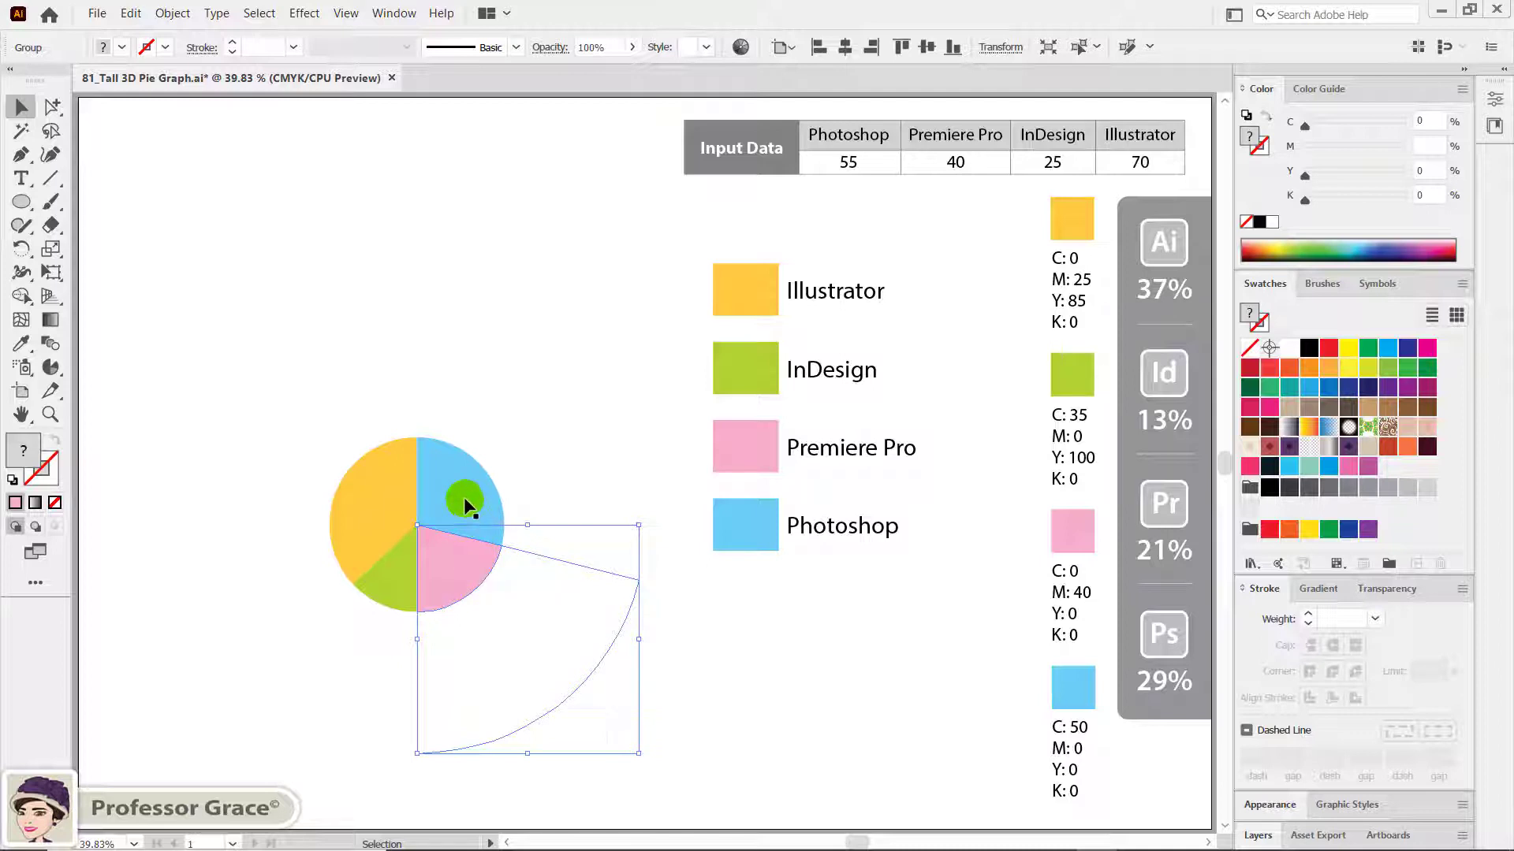
{"action": "key", "text": "shift"}
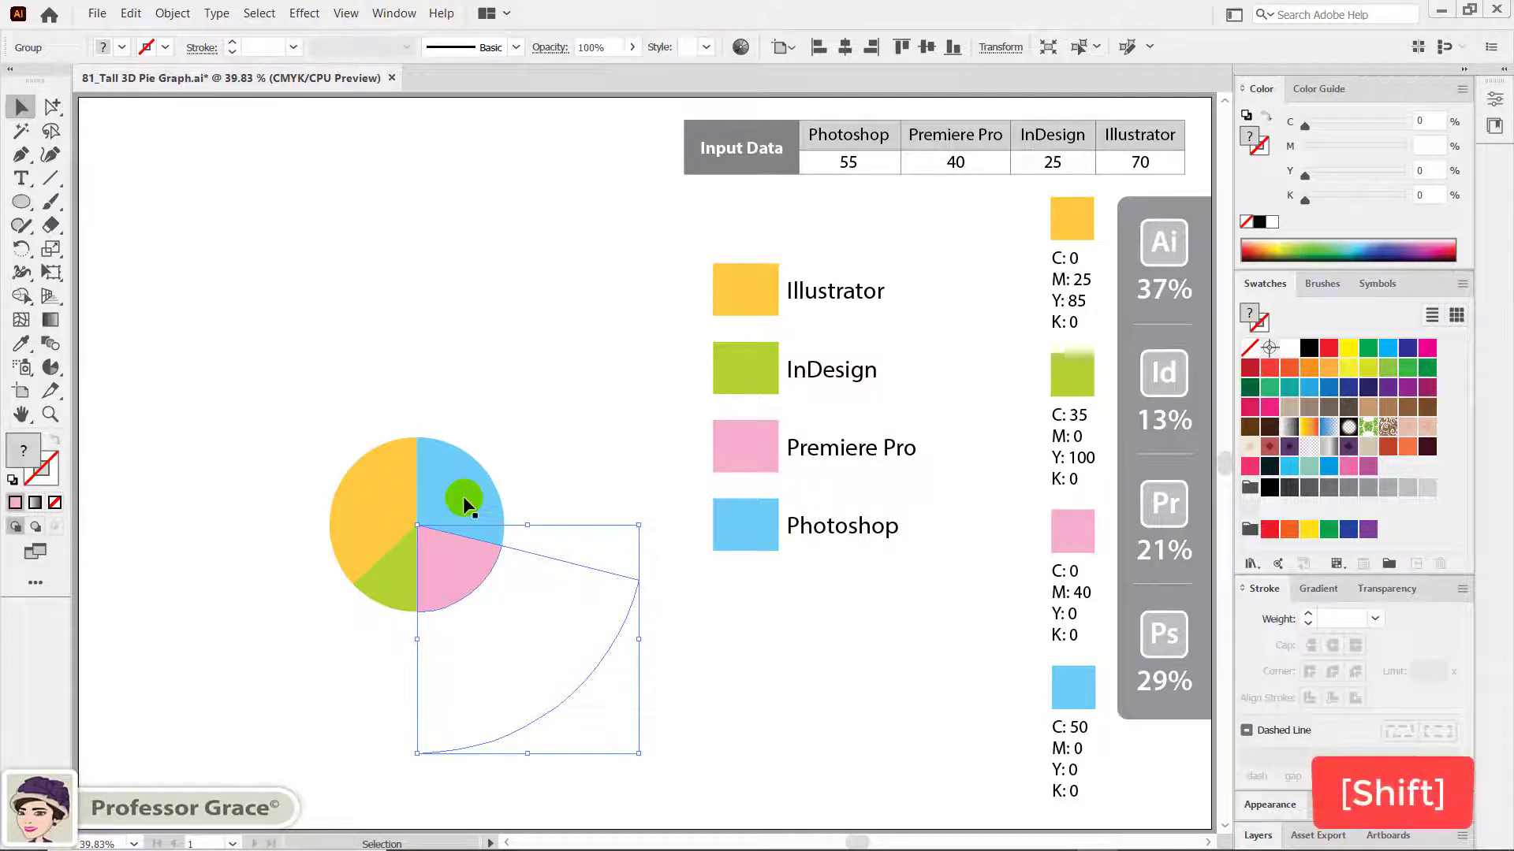
{"action": "left_click", "coordinate": [462, 495], "text": "shift"}
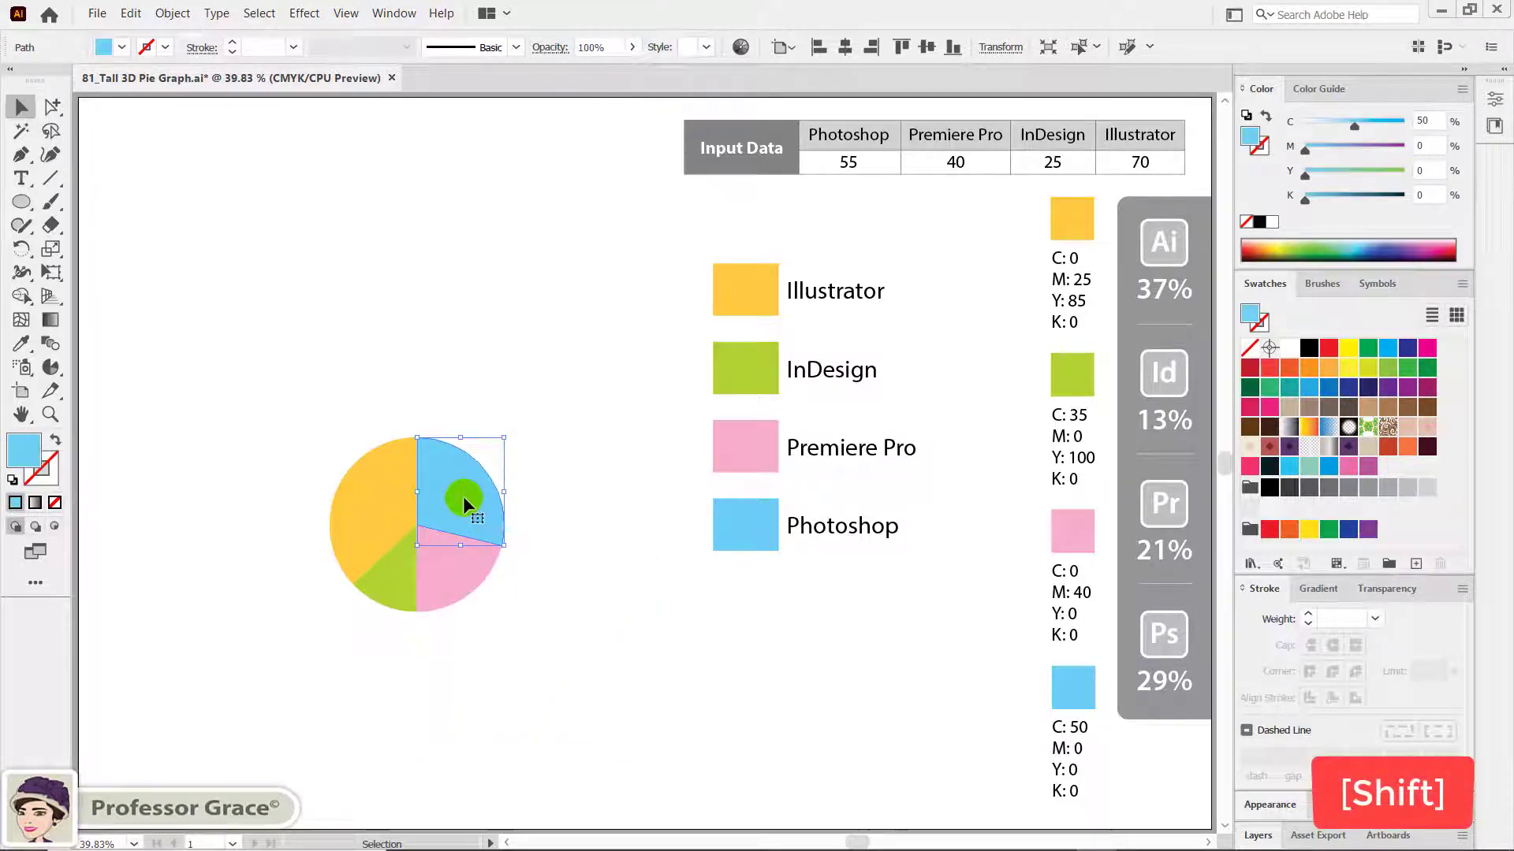
{"action": "left_click", "coordinate": [521, 505], "text": "shift"}
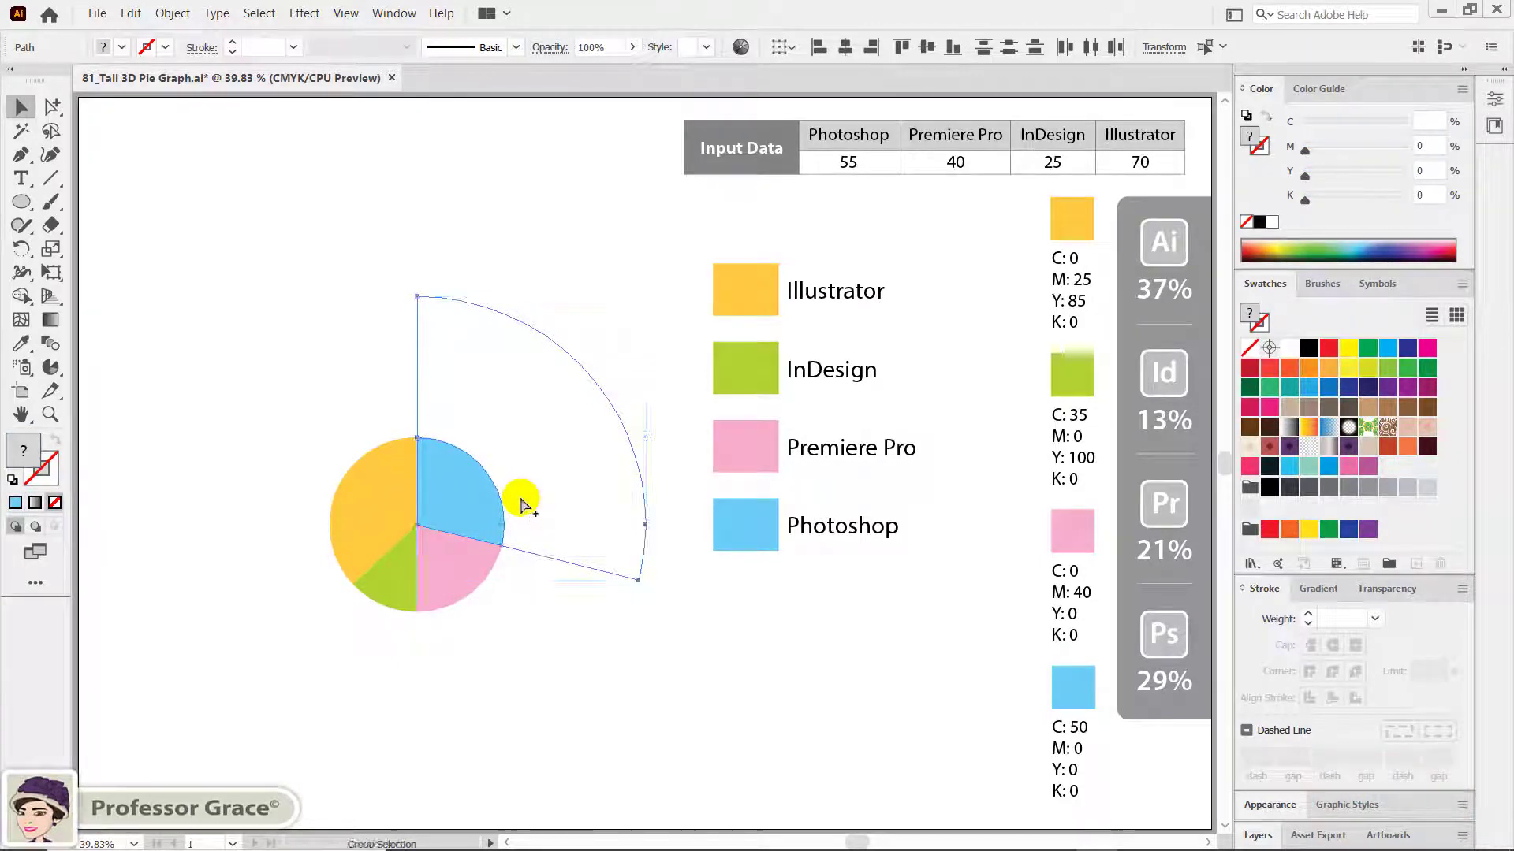
{"action": "key", "text": "ctrl+g"}
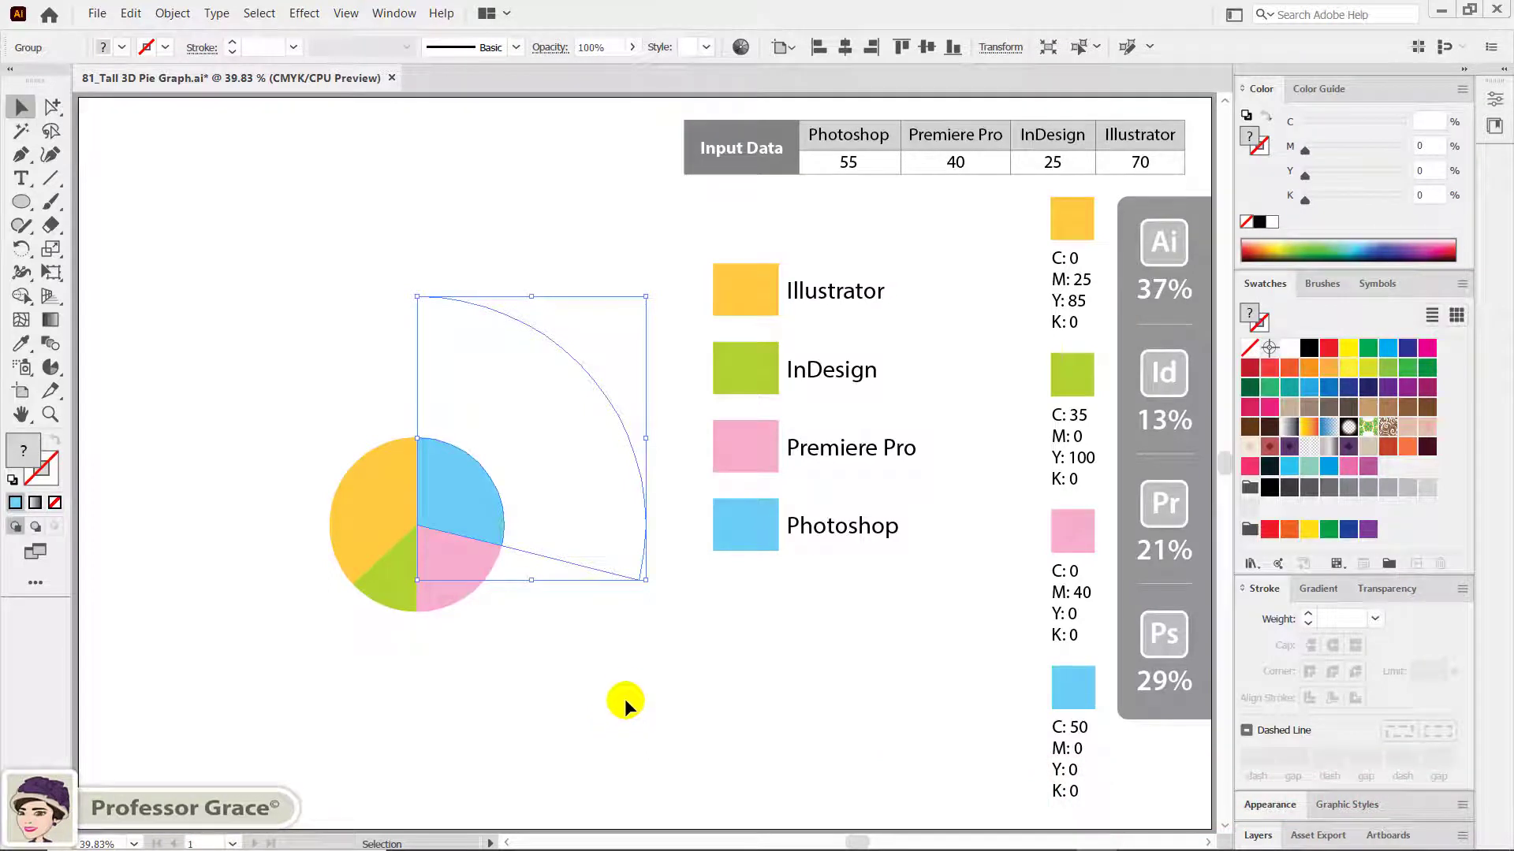
{"action": "left_click", "coordinate": [670, 660]}
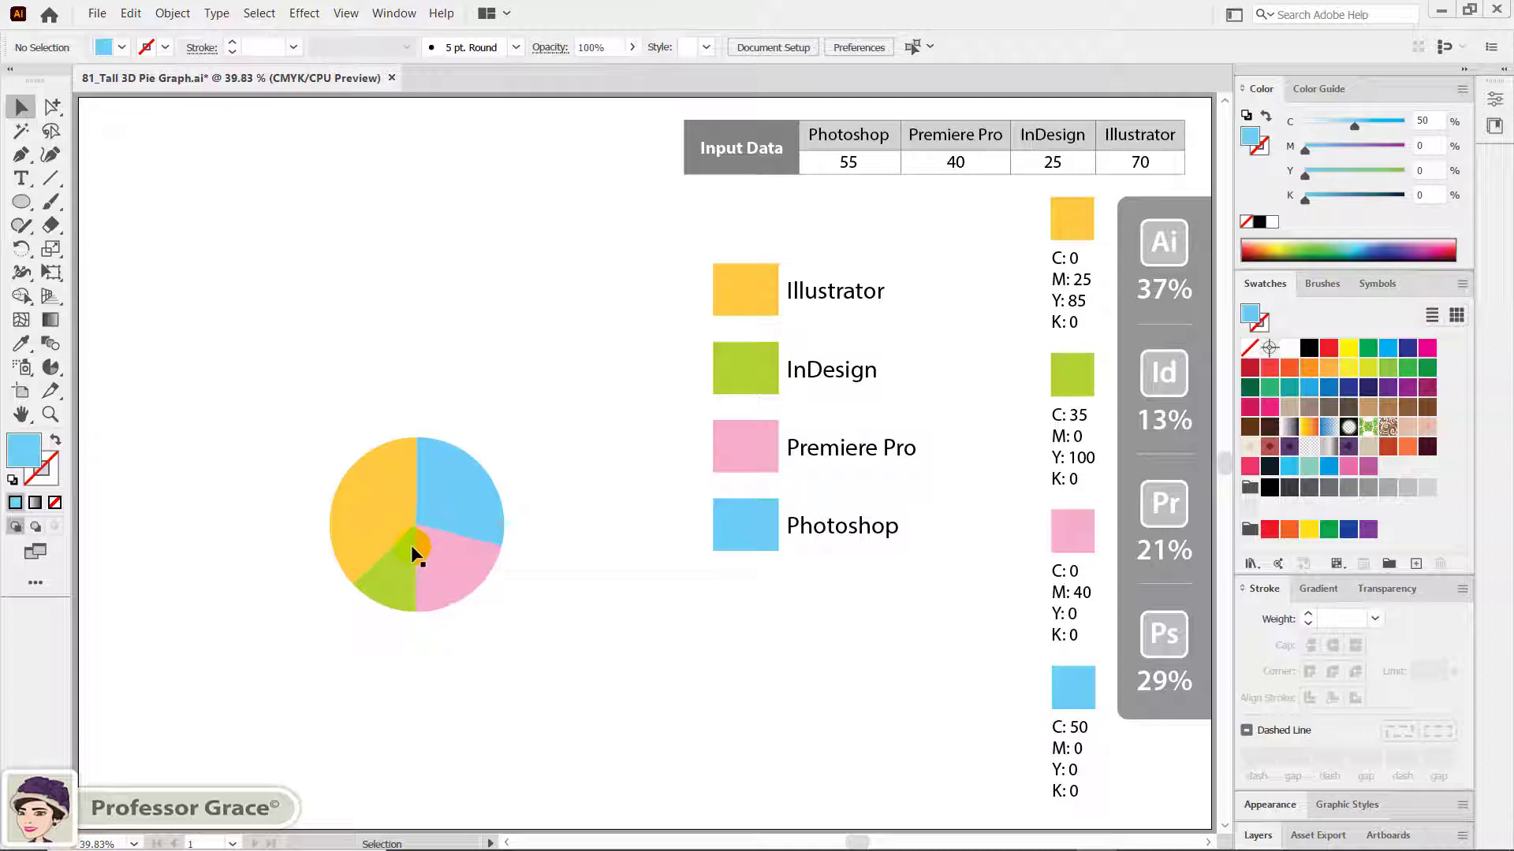
Select the whole pie and rotate it slightly counter-clockwise by its bounding box.
{"action": "mouse_move", "coordinate": [164, 207]}
{"action": "left_mouse_down"}
{"action": "mouse_move", "coordinate": [420, 464]}
{"action": "mouse_move", "coordinate": [594, 701]}
{"action": "left_mouse_up"}
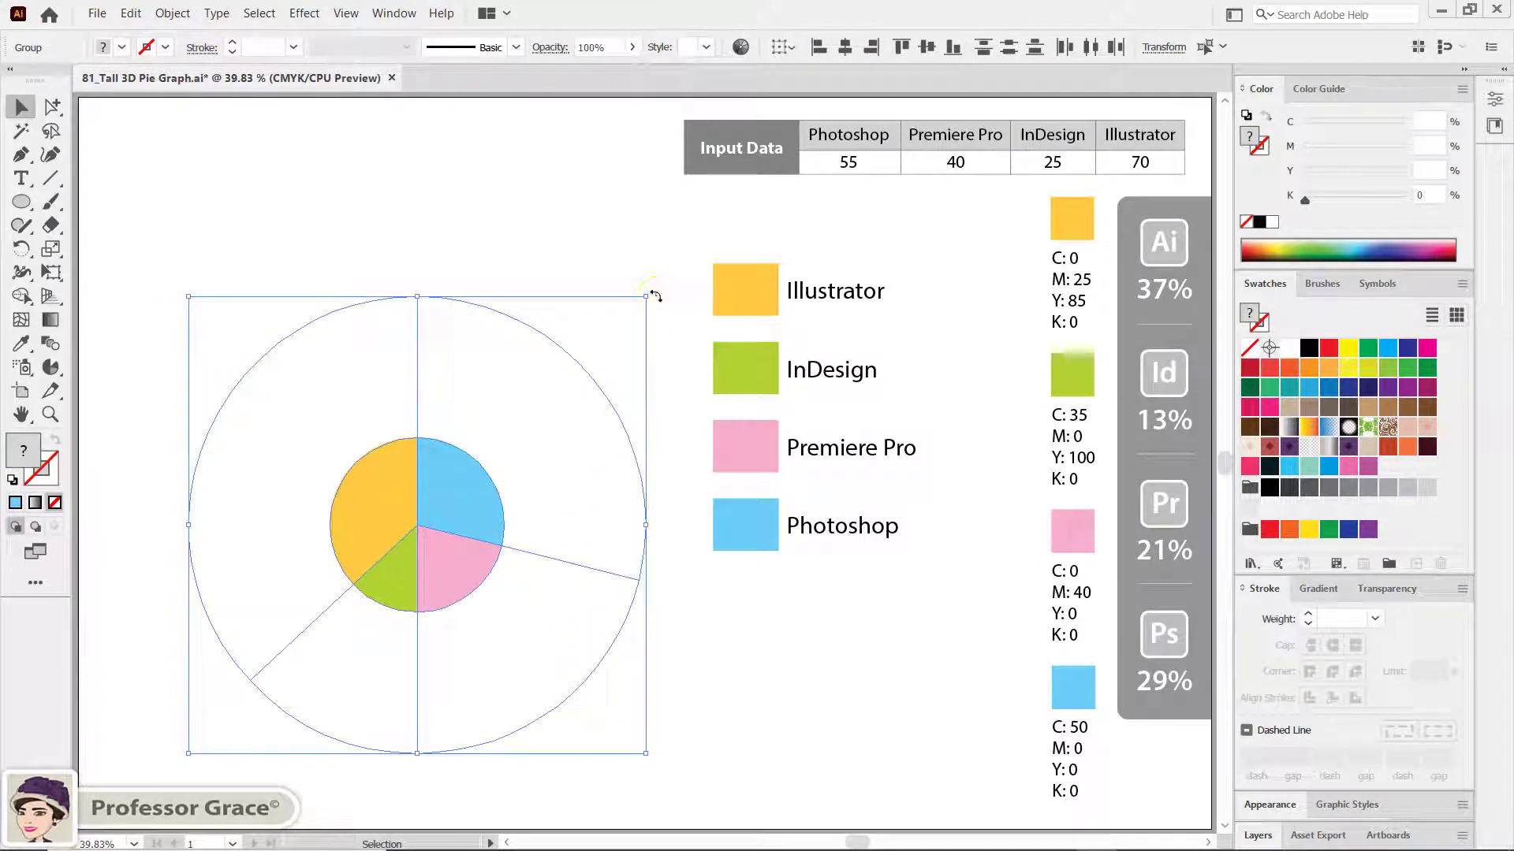
{"action": "left_click_drag", "start_coordinate": [655, 296], "coordinate": [581, 241]}
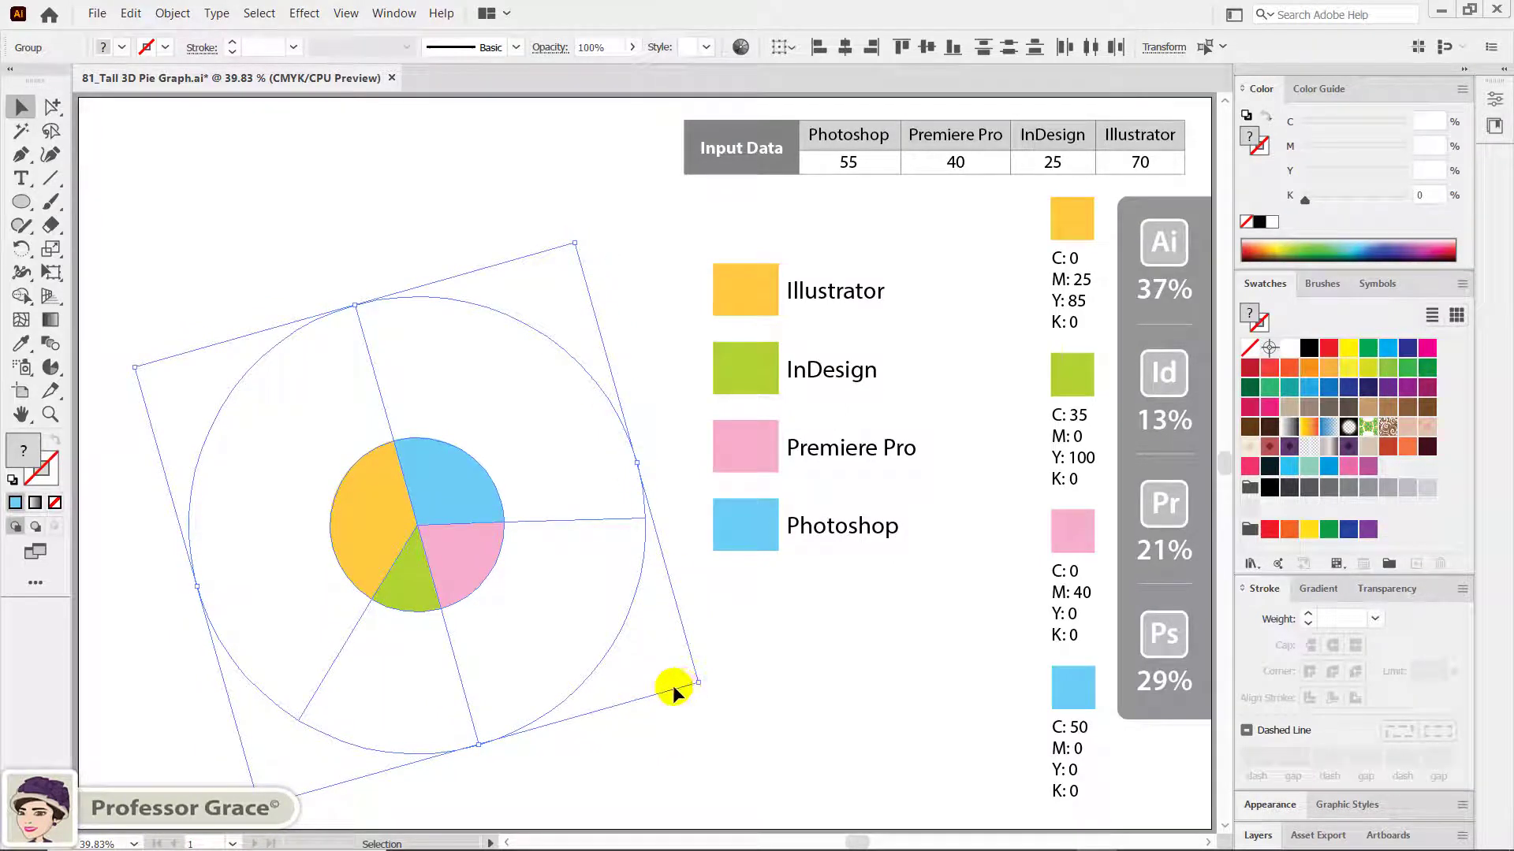
{"action": "left_click", "coordinate": [661, 752]}
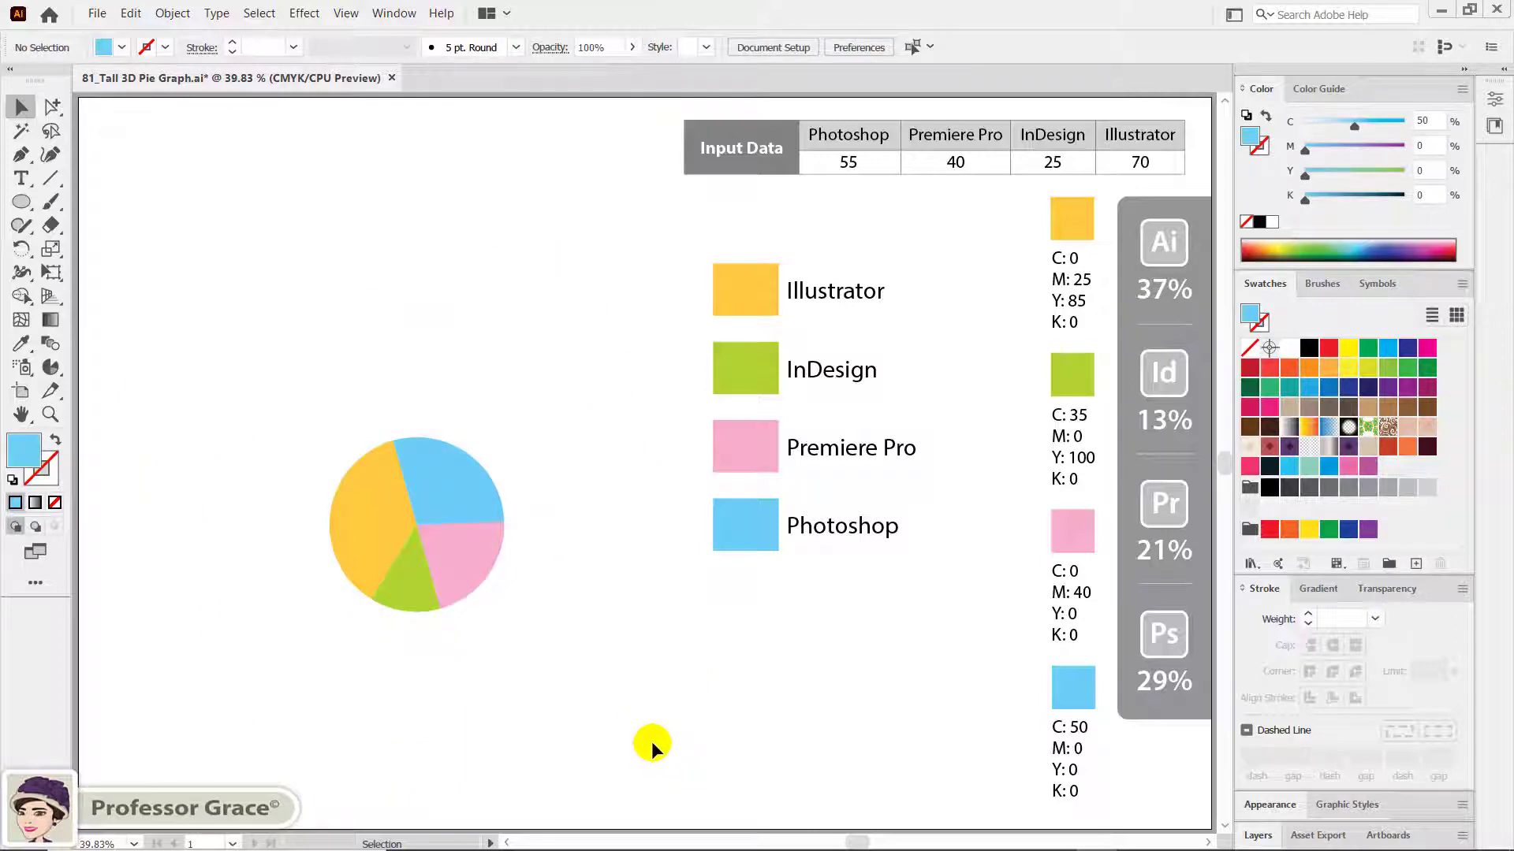
Give the yellow slice group a 3D Extrude & Bevel with 700 pt extrude depth.
{"action": "left_click", "coordinate": [332, 519]}
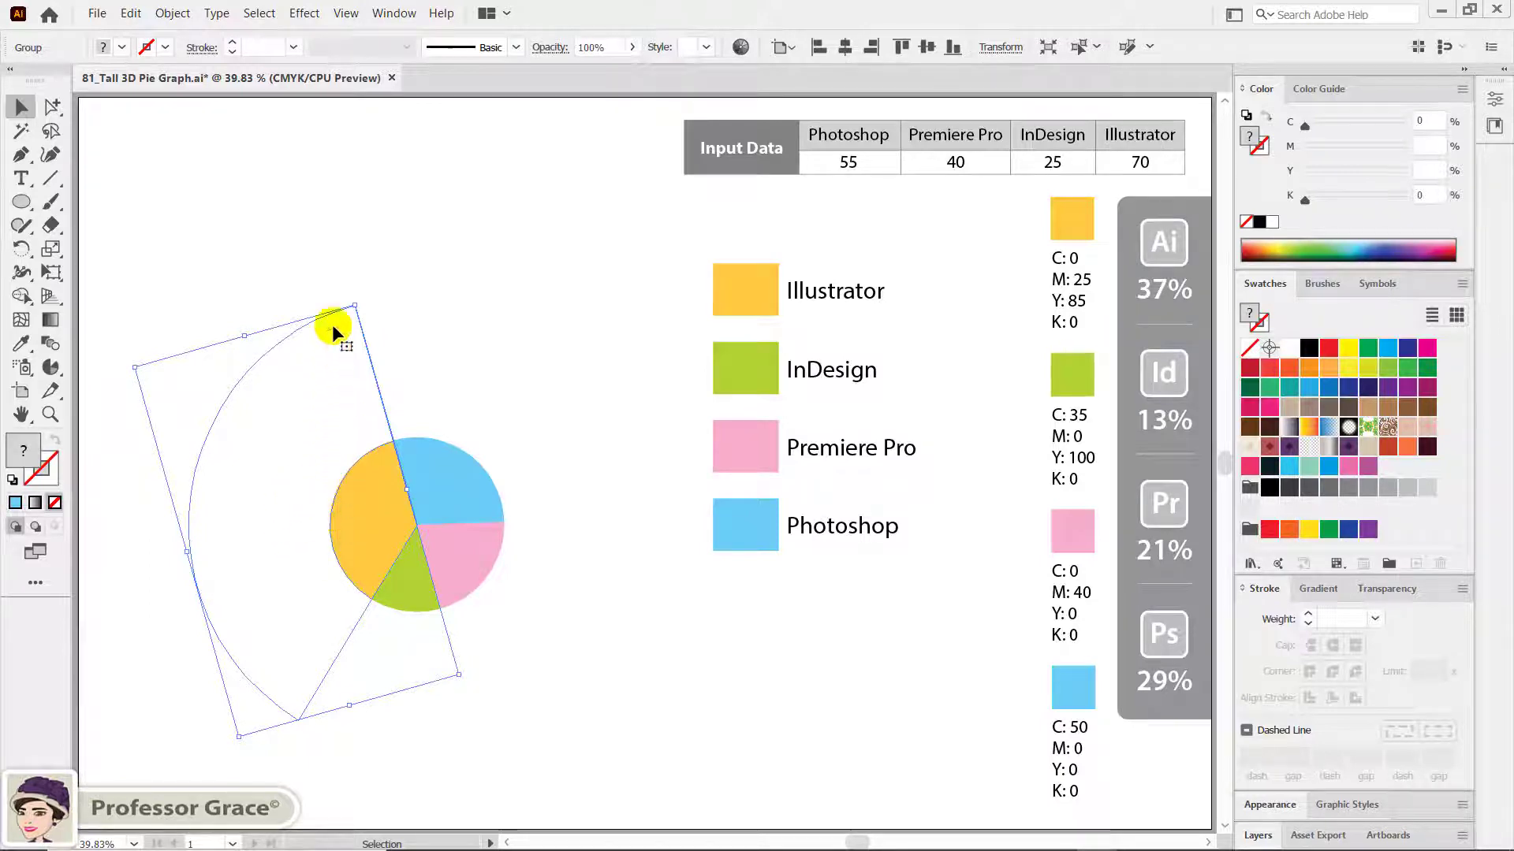
{"action": "left_click", "coordinate": [303, 13]}
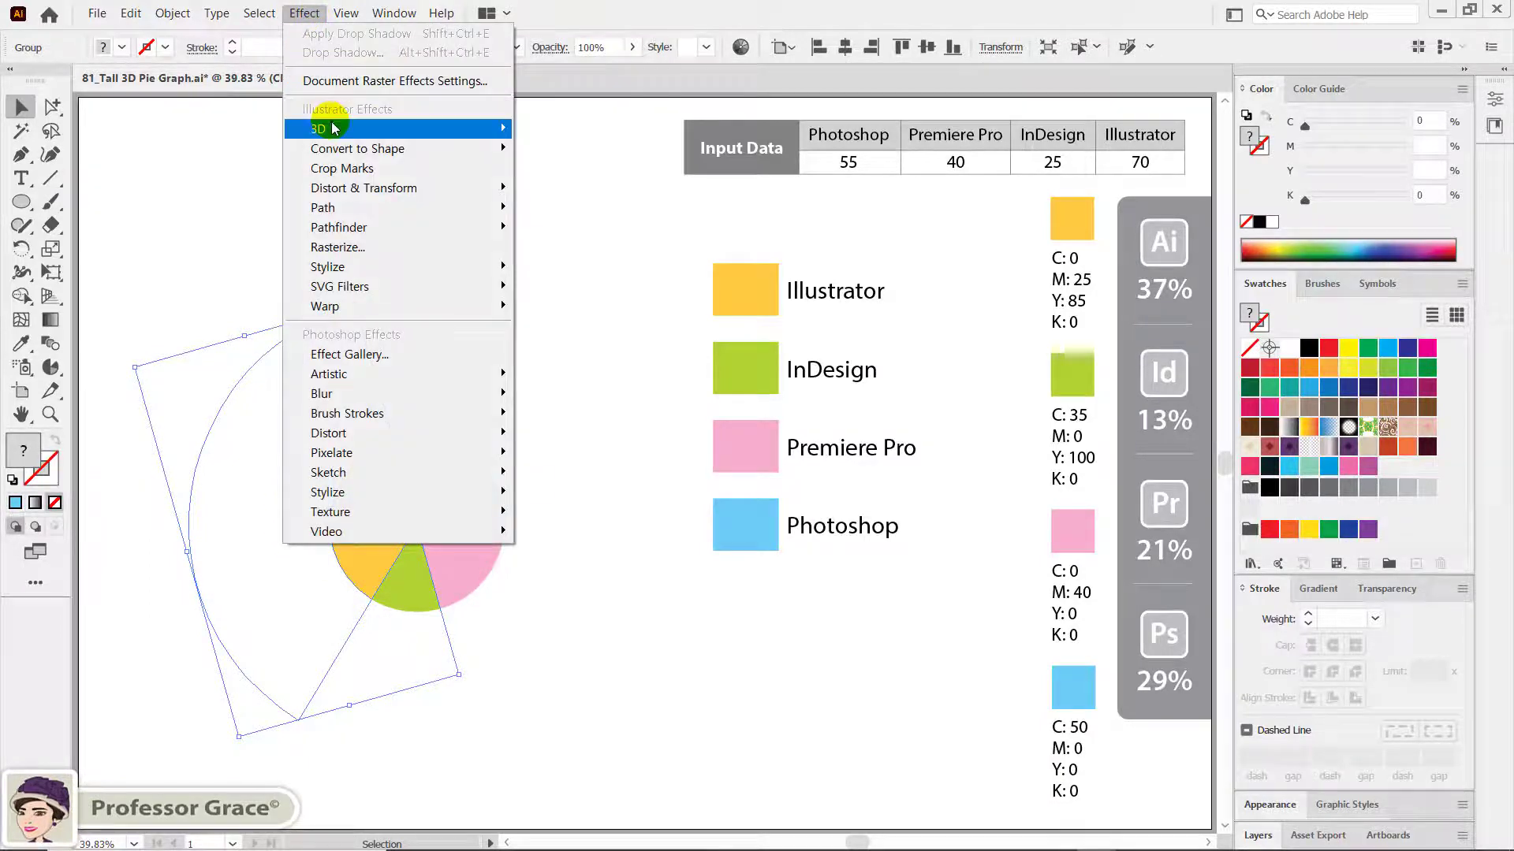
{"action": "mouse_move", "coordinate": [354, 129]}
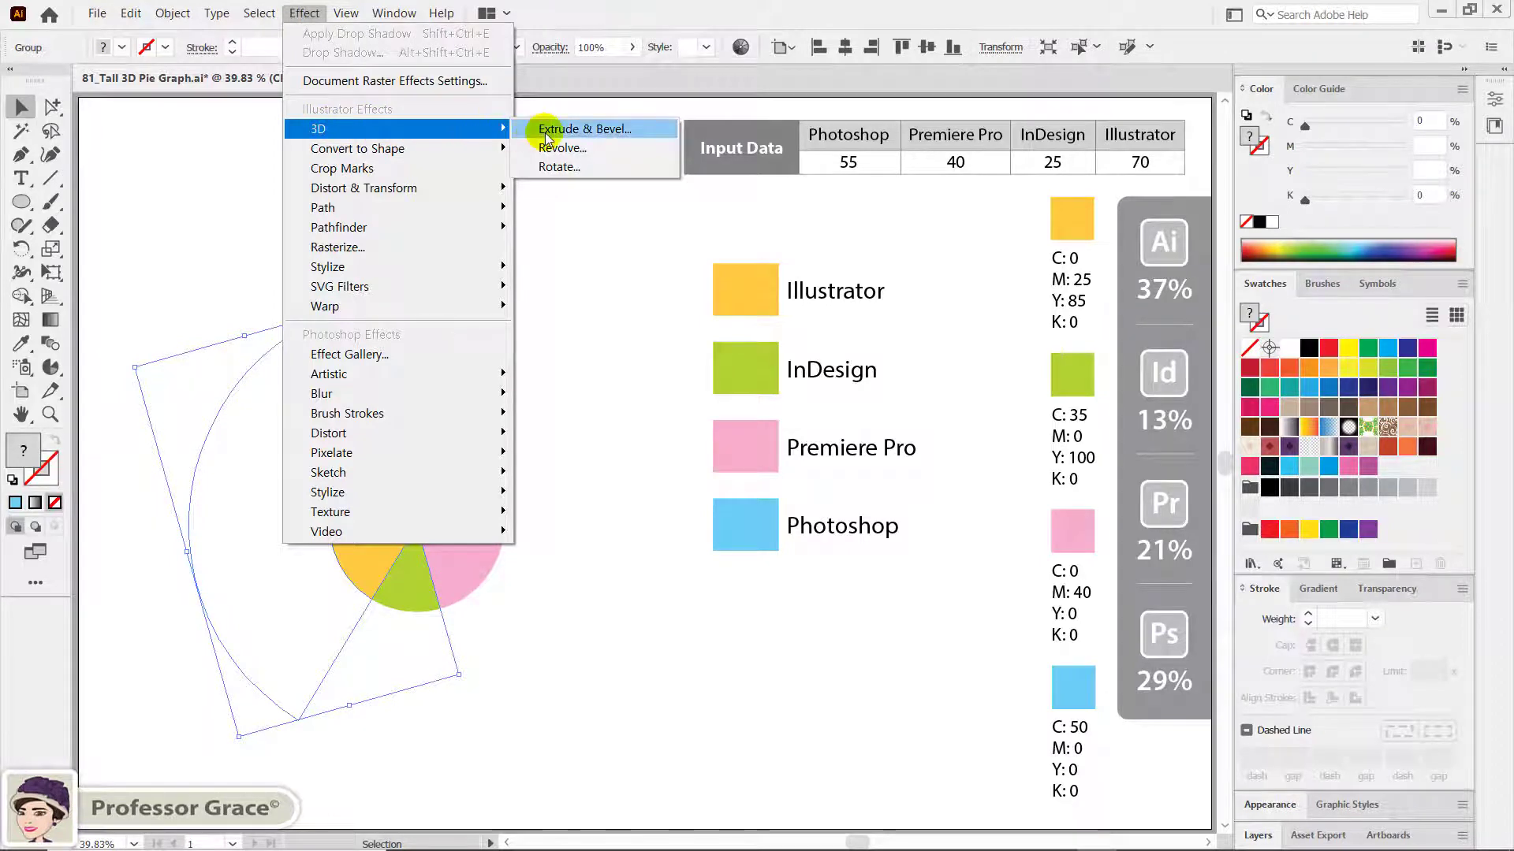
{"action": "left_click", "coordinate": [593, 128]}
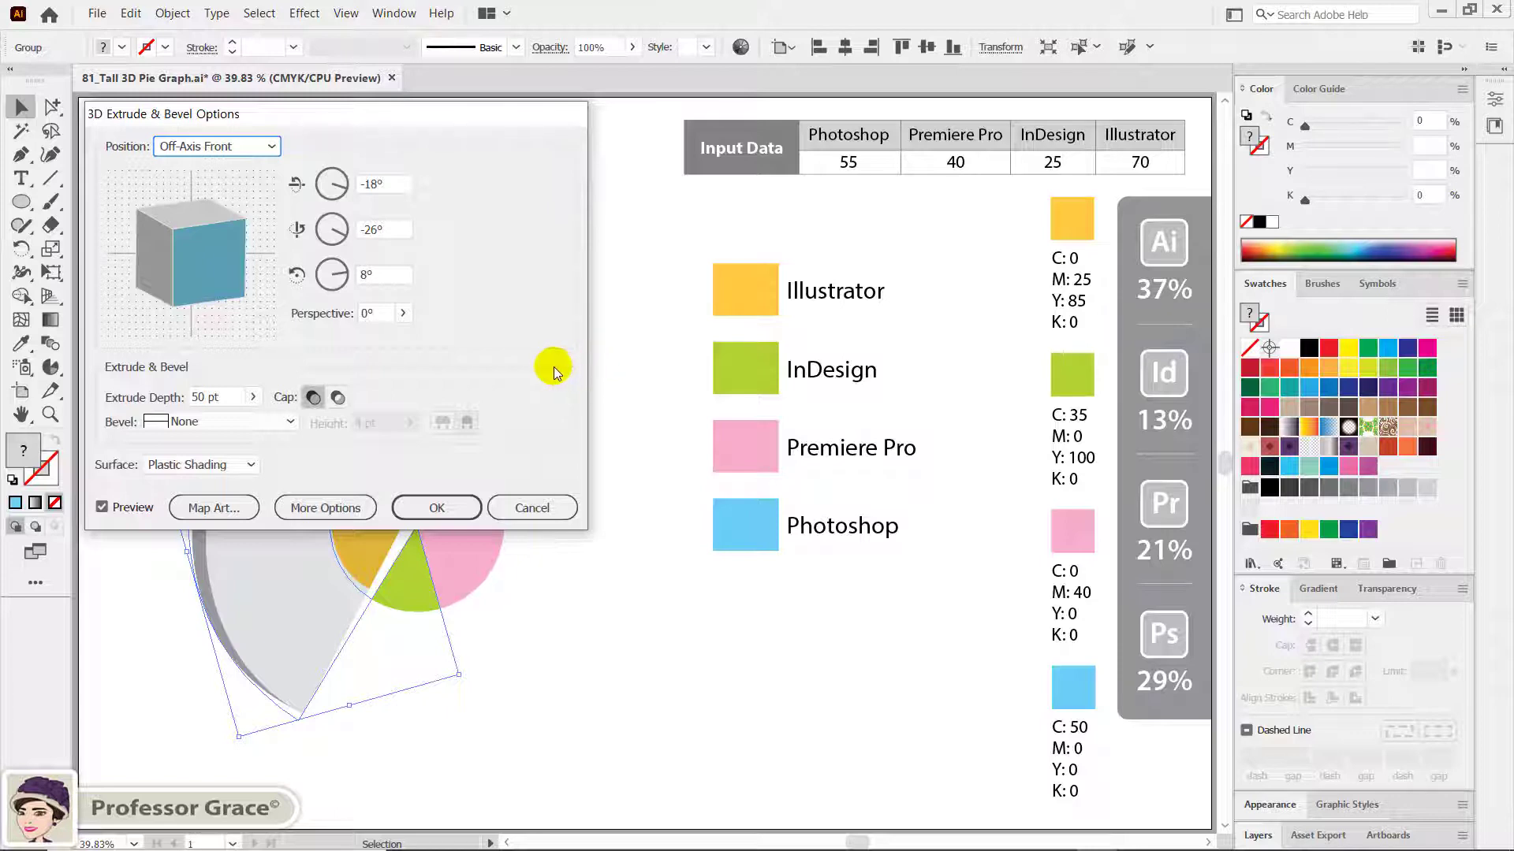
{"action": "left_click_drag", "start_coordinate": [410, 111], "coordinate": [875, 130]}
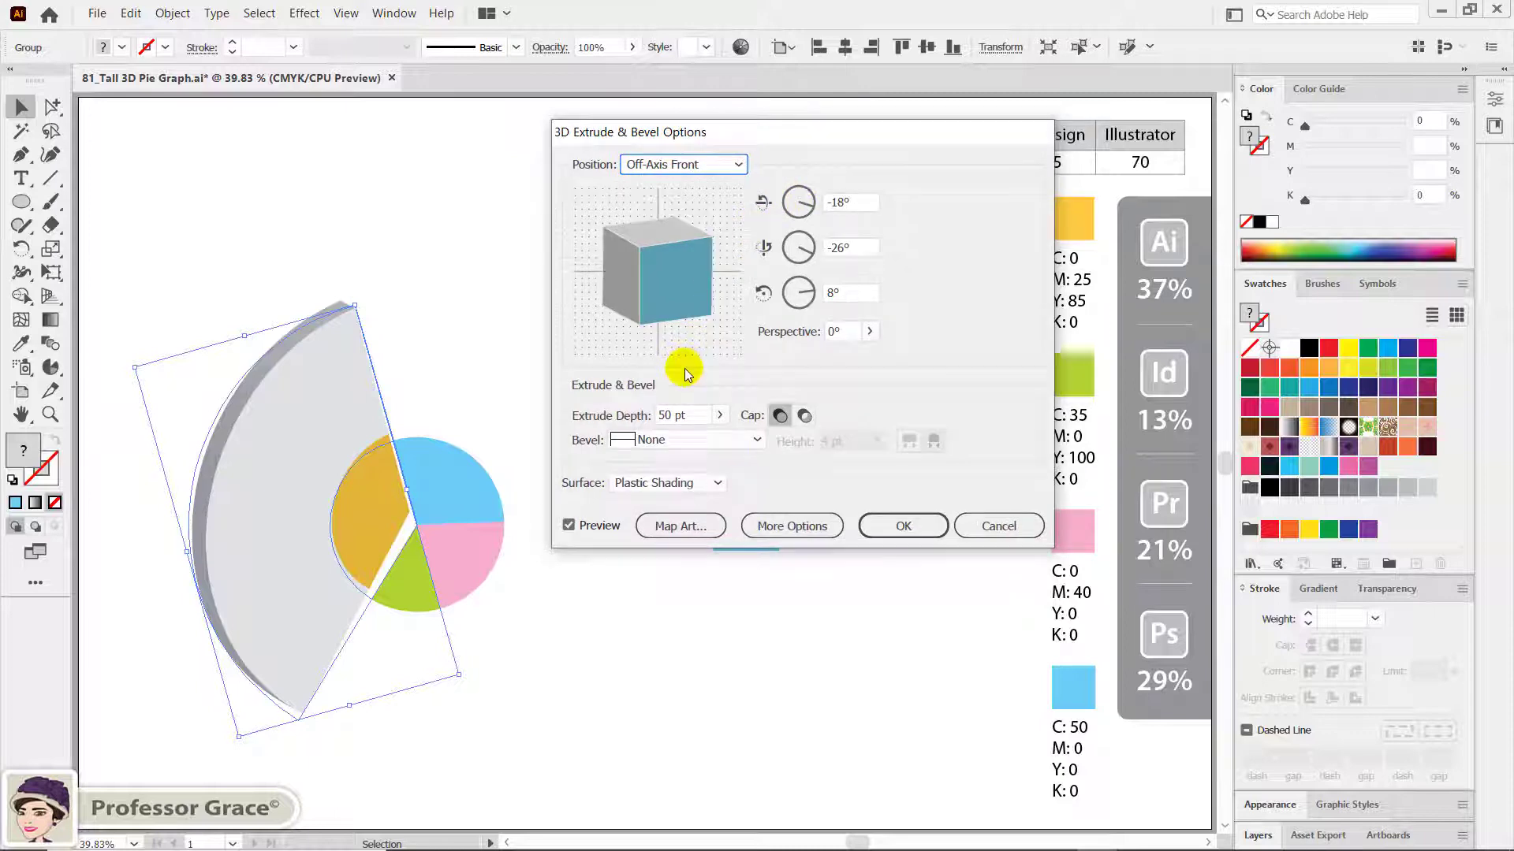
{"action": "double_click", "coordinate": [698, 416]}
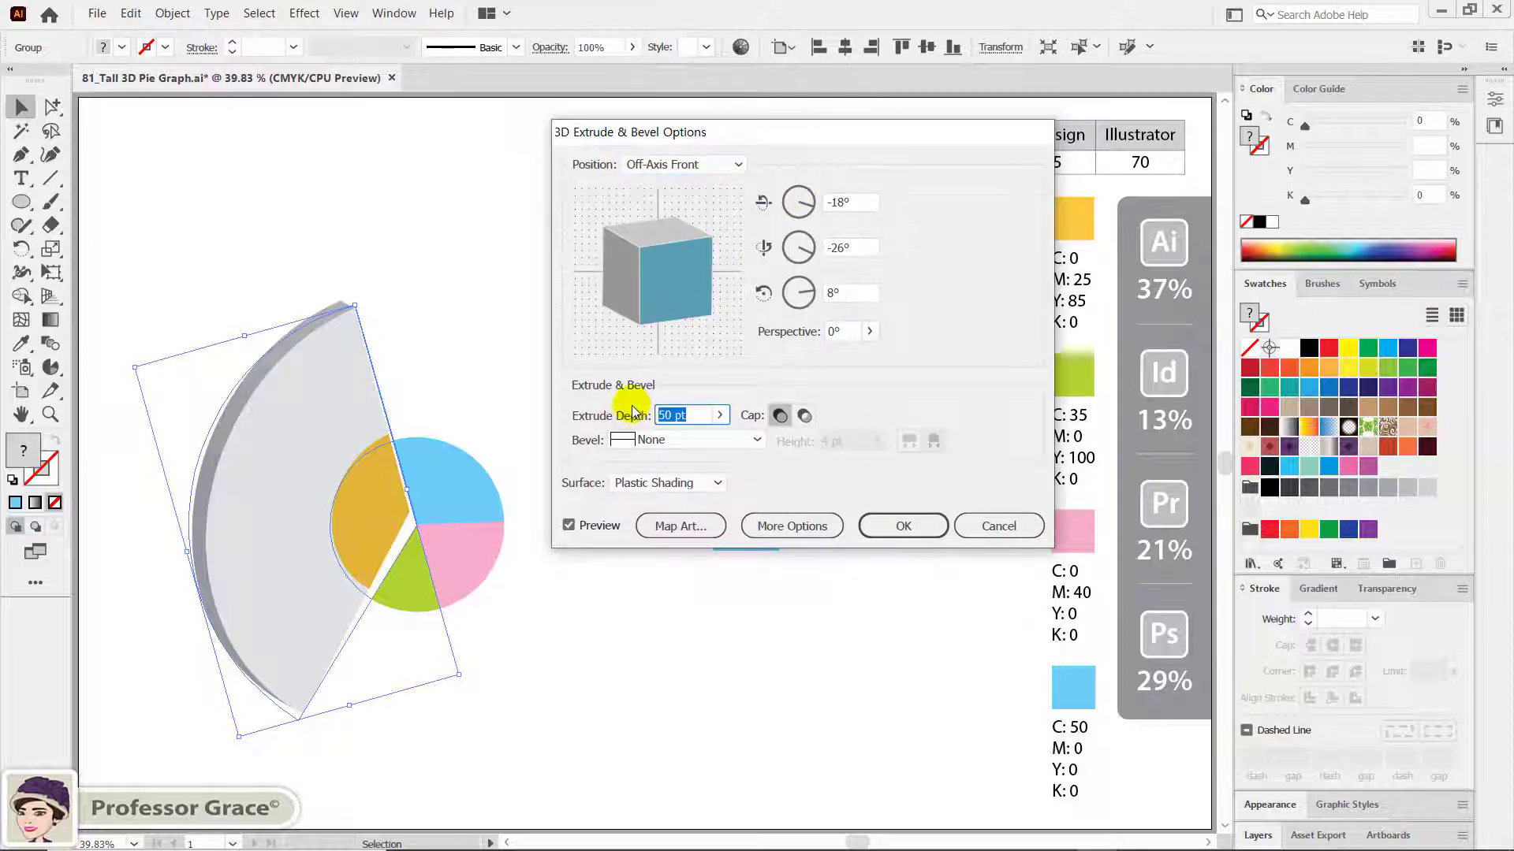
{"action": "type", "text": "700"}
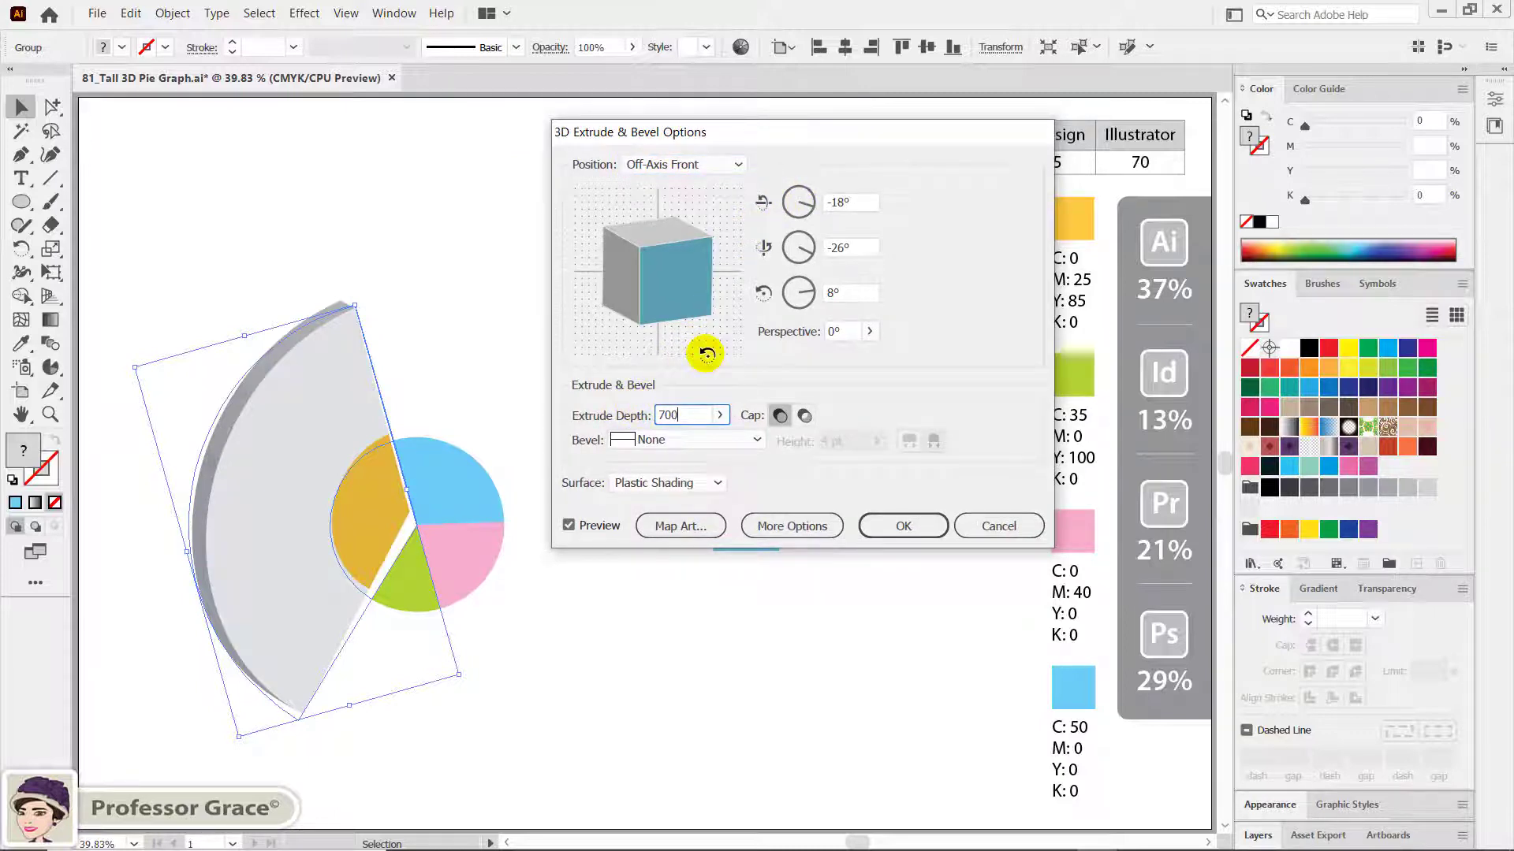
{"action": "left_click", "coordinate": [599, 526]}
{"action": "left_click", "coordinate": [601, 525]}
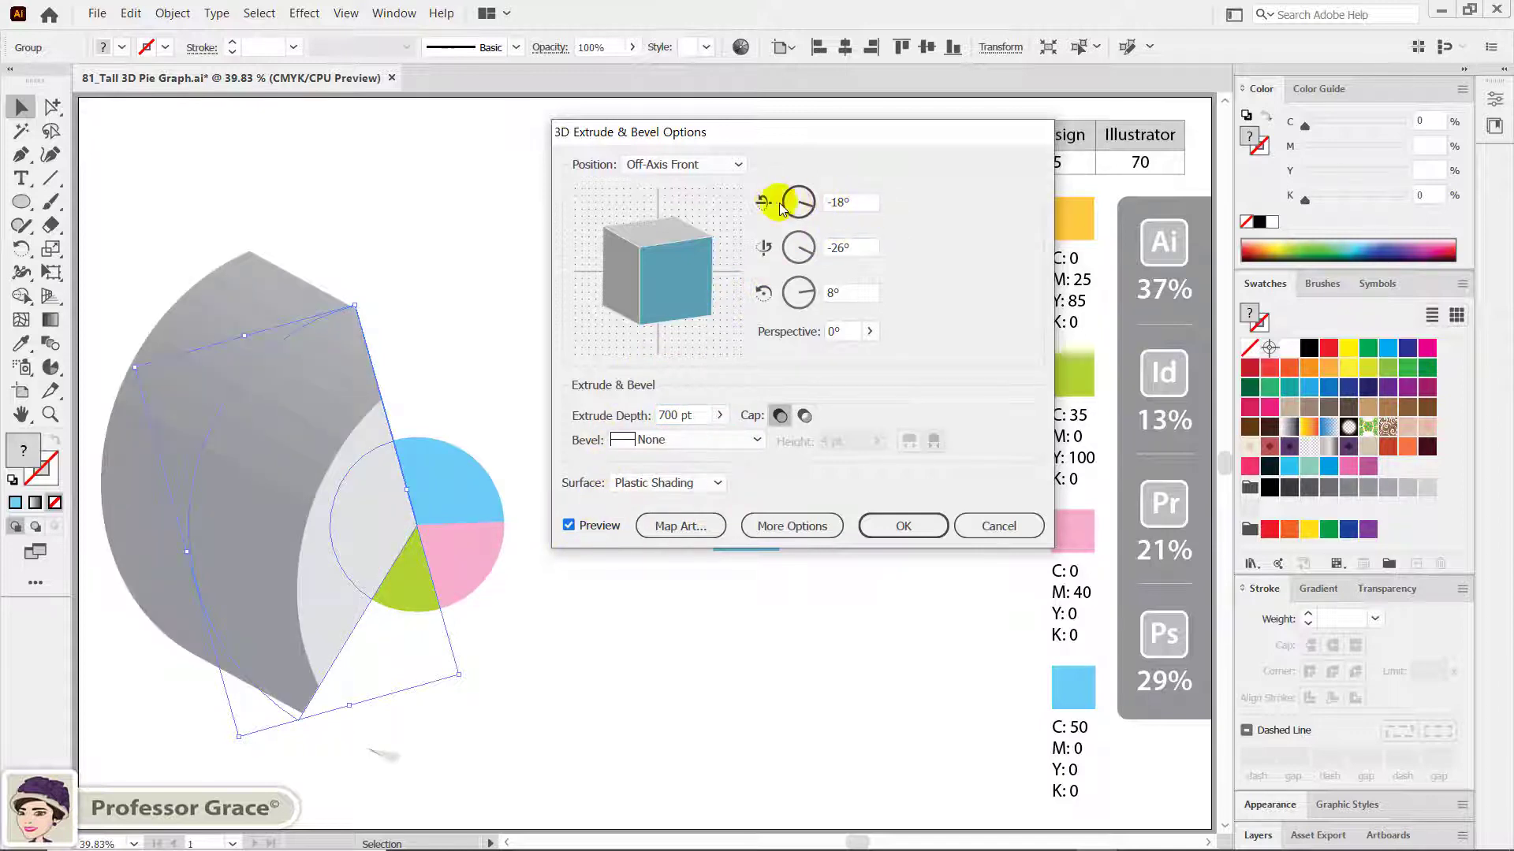
Set the 3D rotation to X 60°, Y 0°, Z 0° and apply the extrusion.
{"action": "double_click", "coordinate": [841, 203]}
{"action": "type", "text": "60"}
{"action": "key", "text": "Tab"}
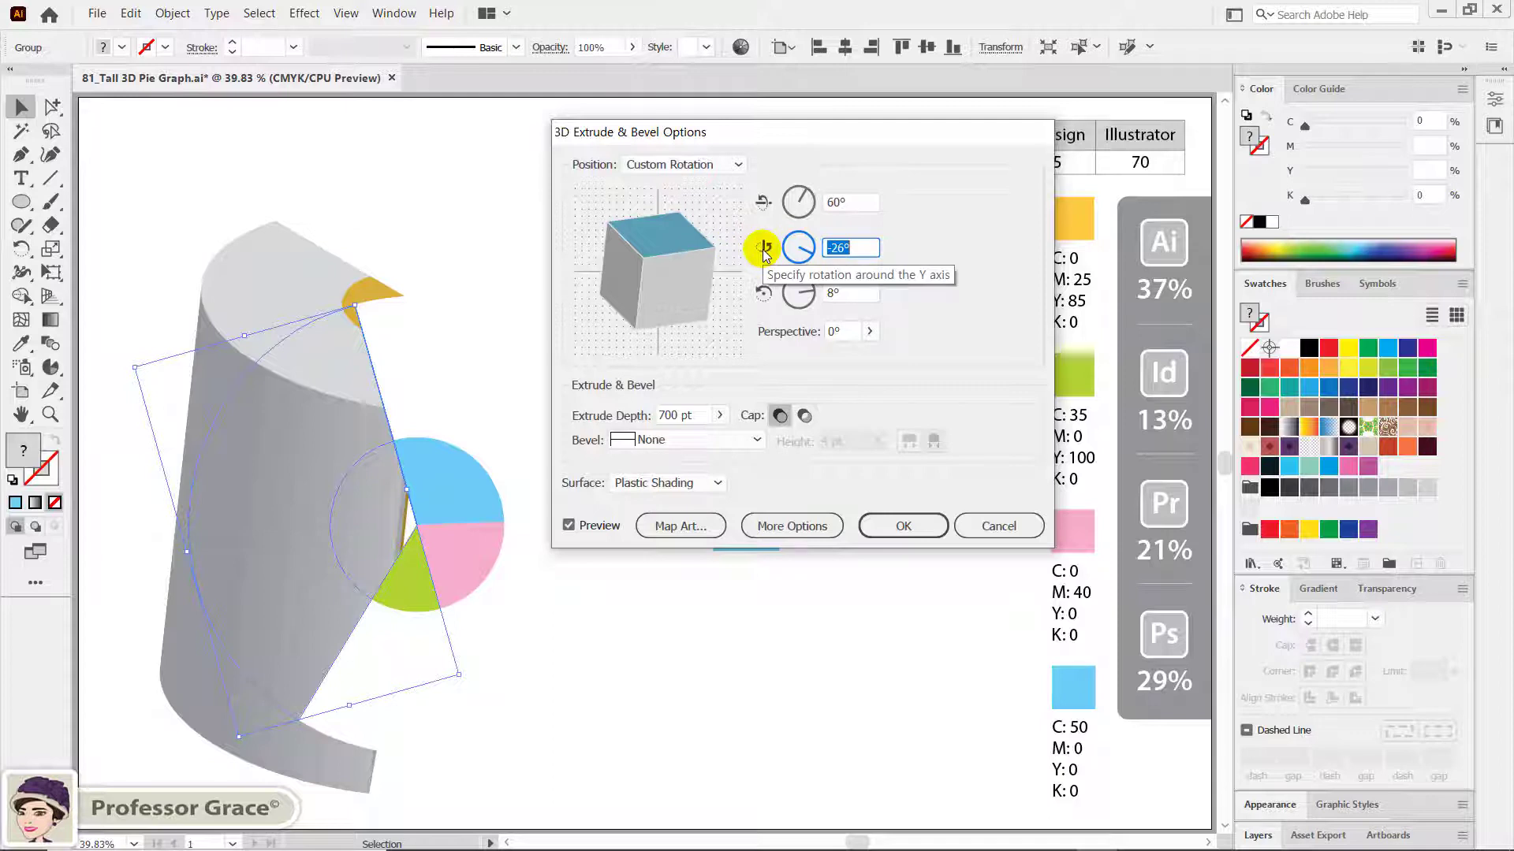
{"action": "type", "text": "0"}
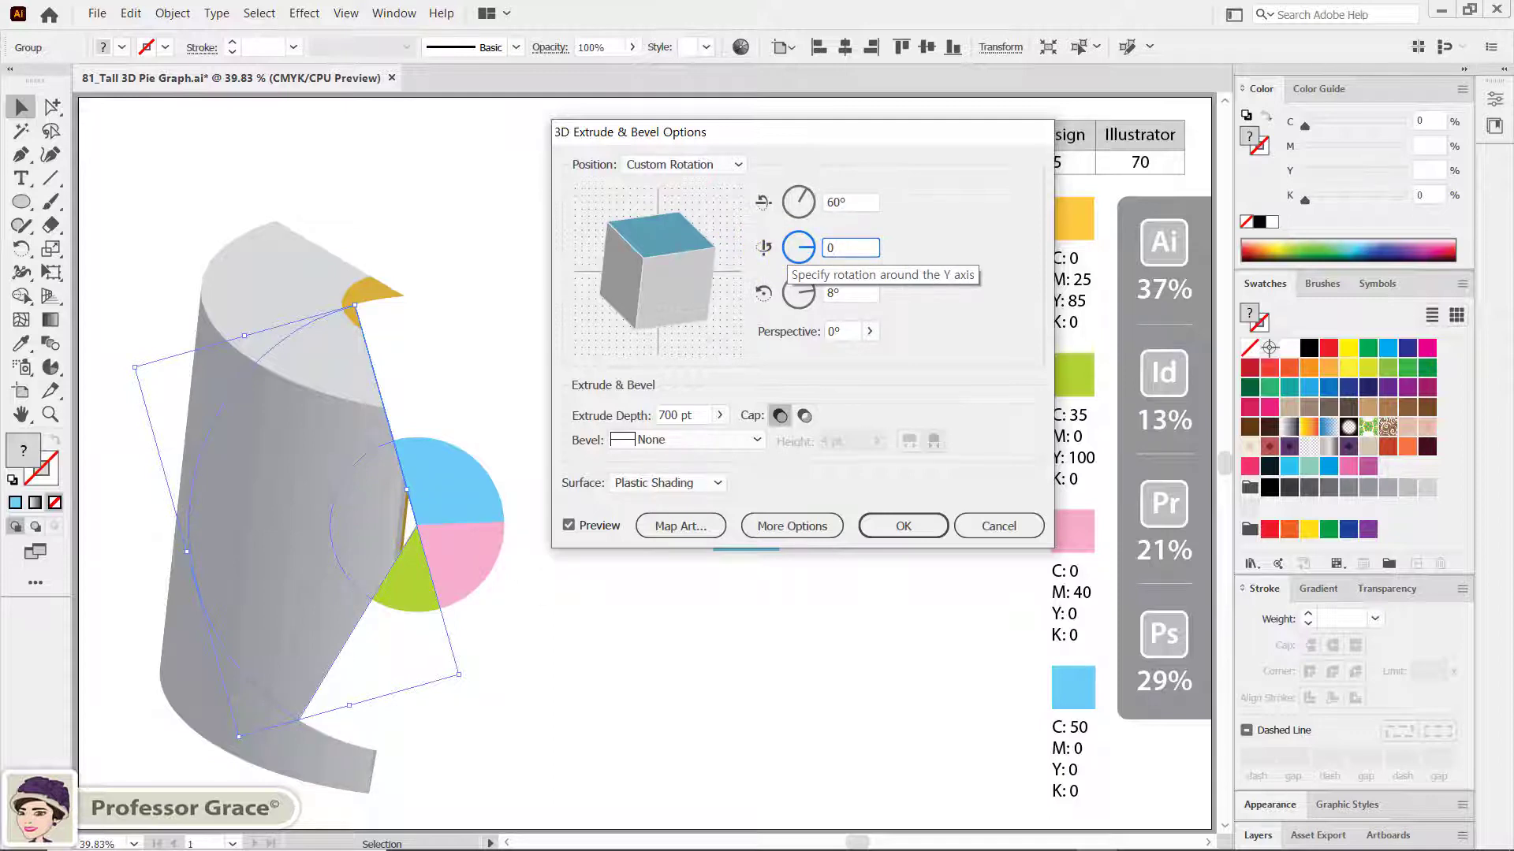
{"action": "left_click", "coordinate": [763, 292]}
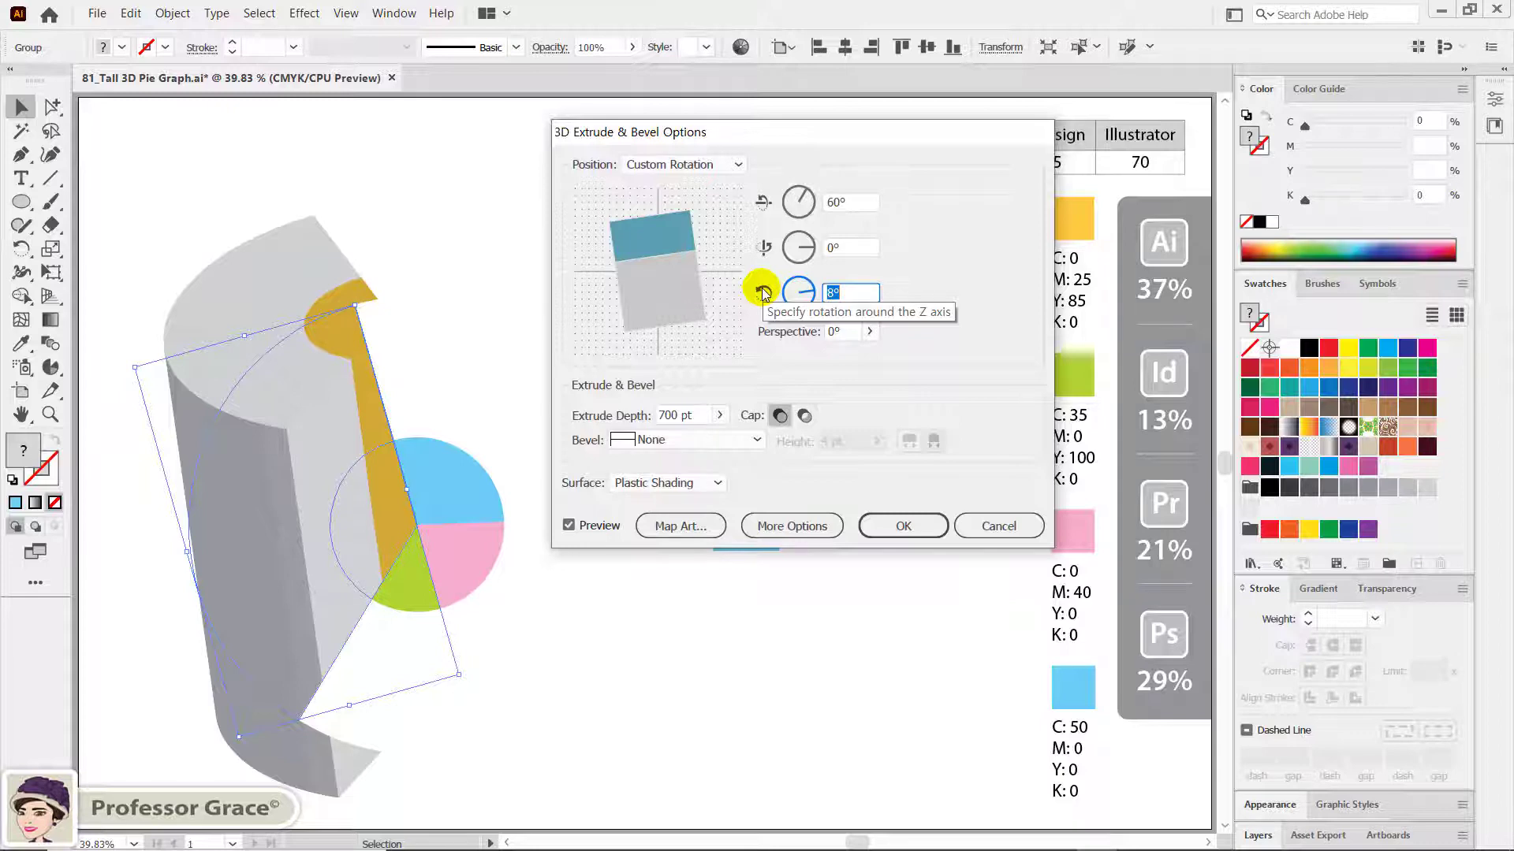
{"action": "type", "text": "0"}
{"action": "key", "text": "Tab"}
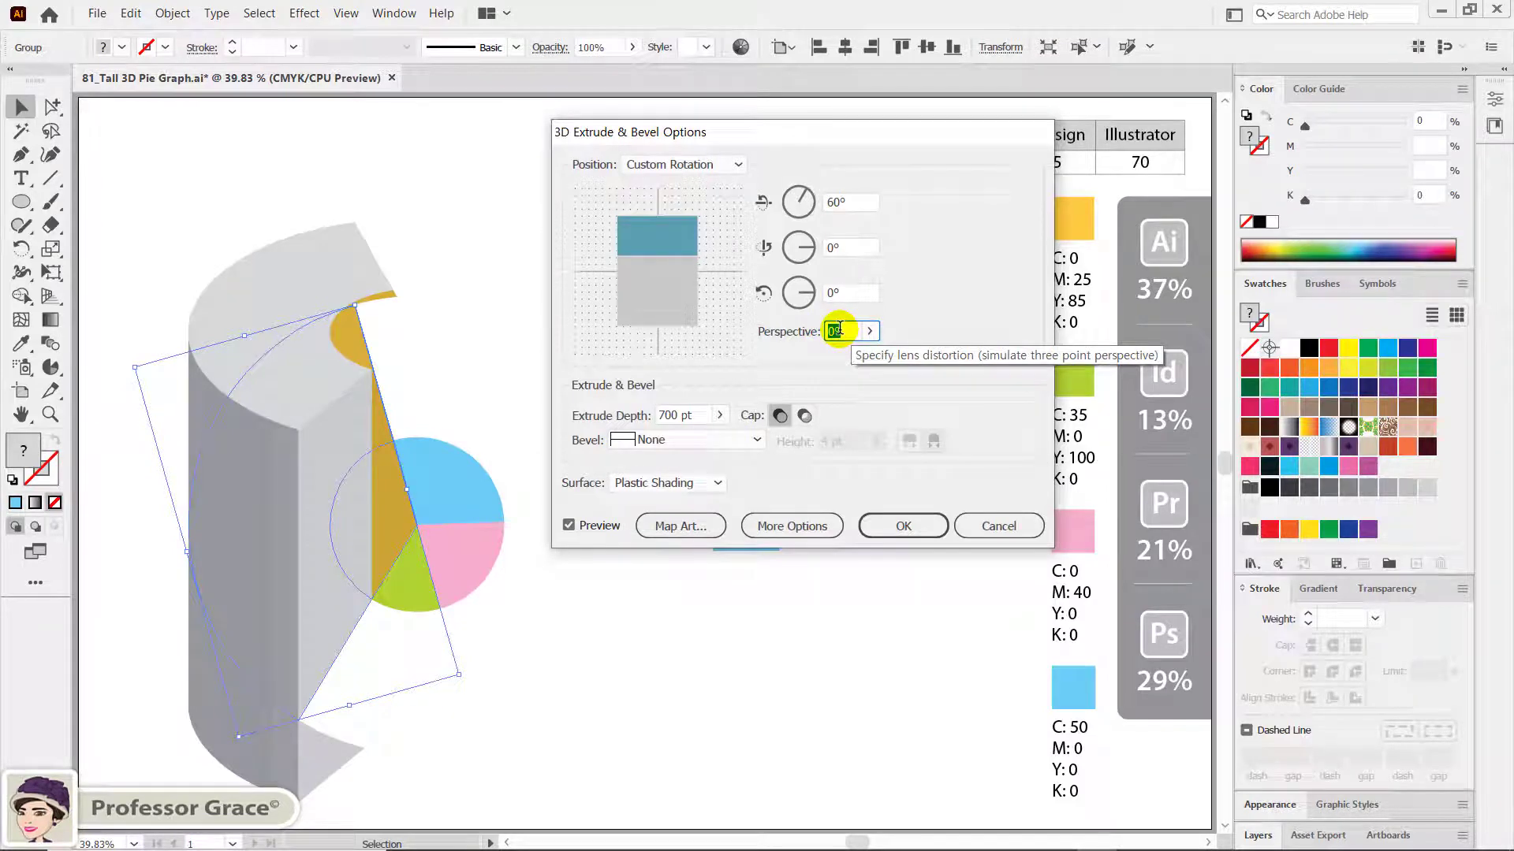
{"action": "left_click", "coordinate": [897, 525]}
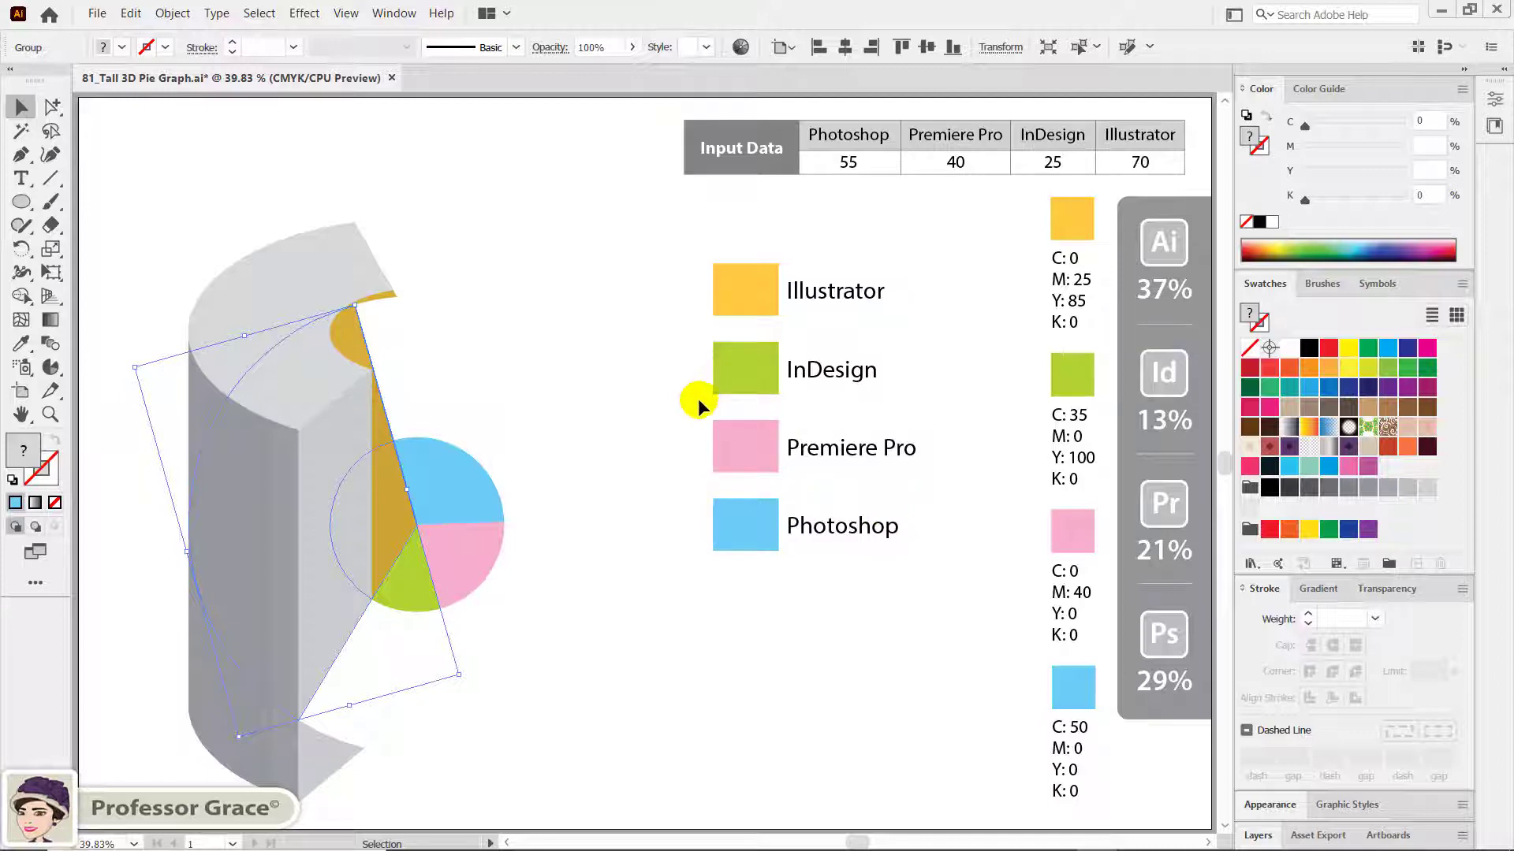
Extrude the green InDesign wedge group 250 pt deep with Extrude & Bevel.
{"action": "left_click", "coordinate": [643, 711]}
{"action": "left_click", "coordinate": [422, 702]}
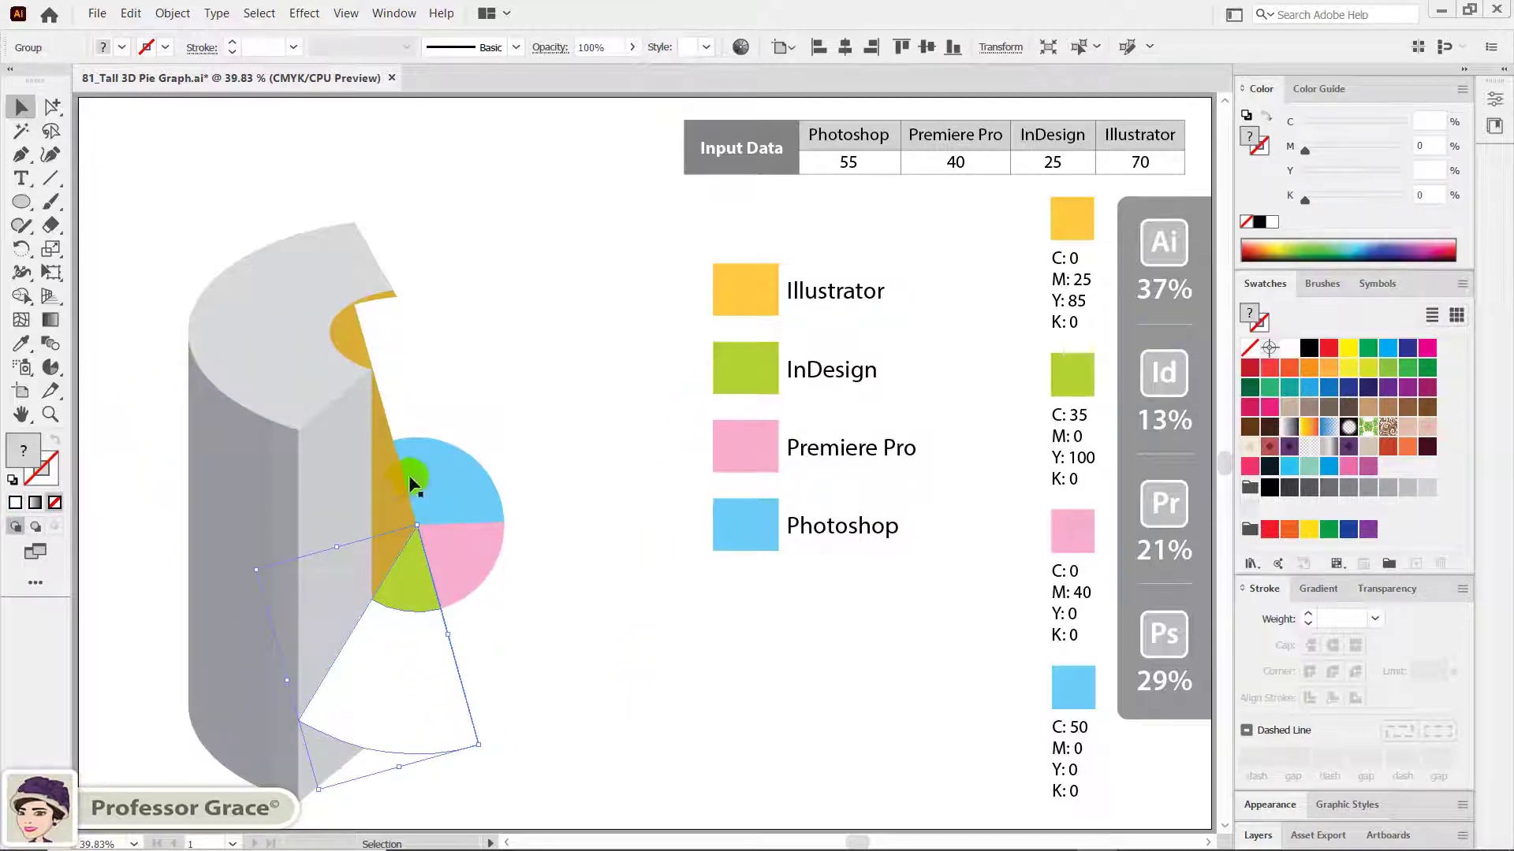
{"action": "left_click", "coordinate": [305, 13]}
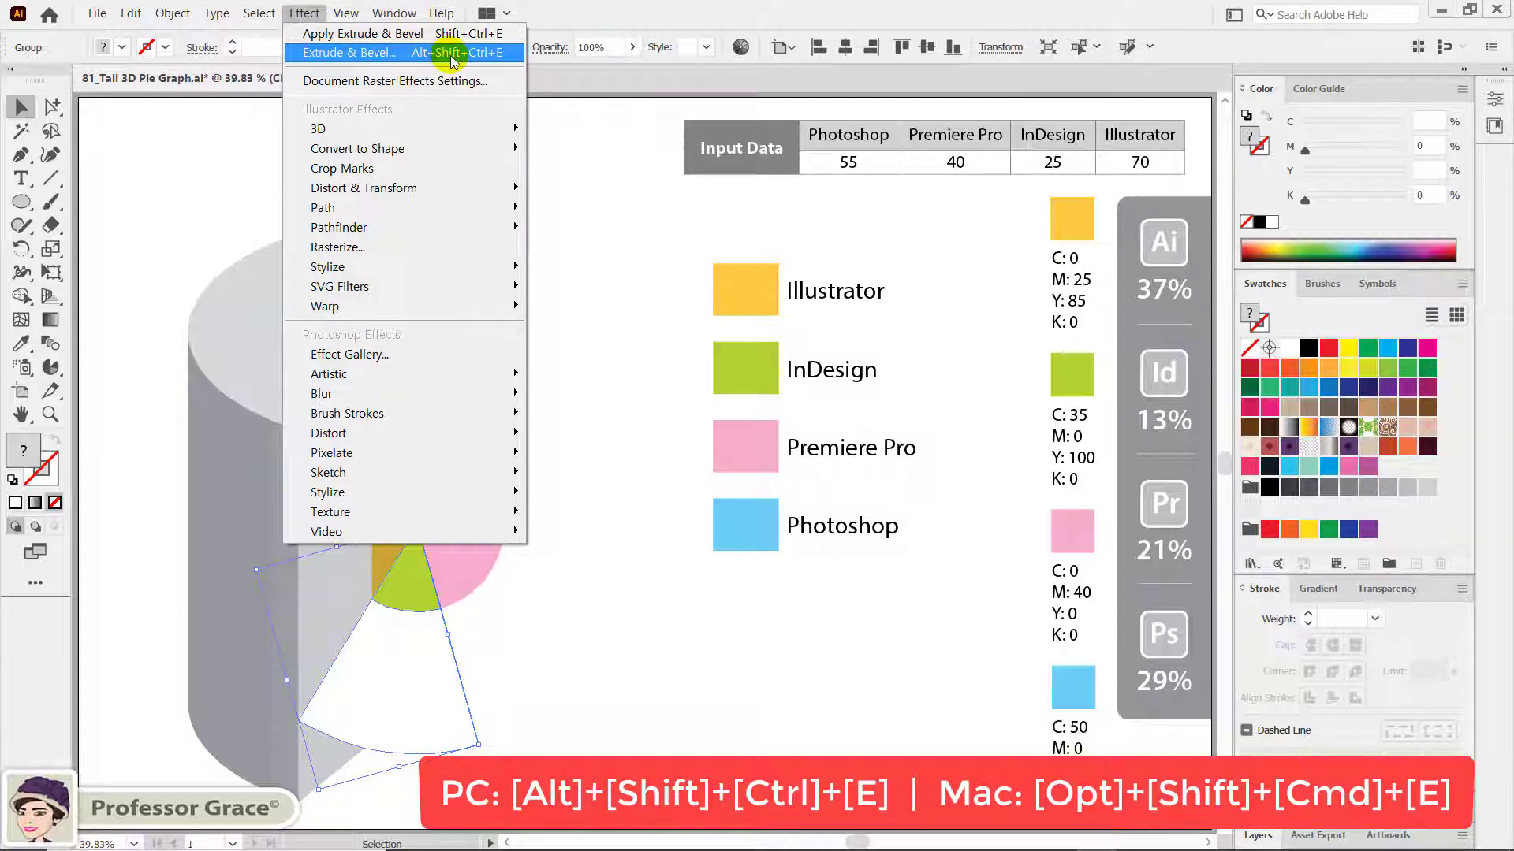
{"action": "left_click", "coordinate": [508, 59]}
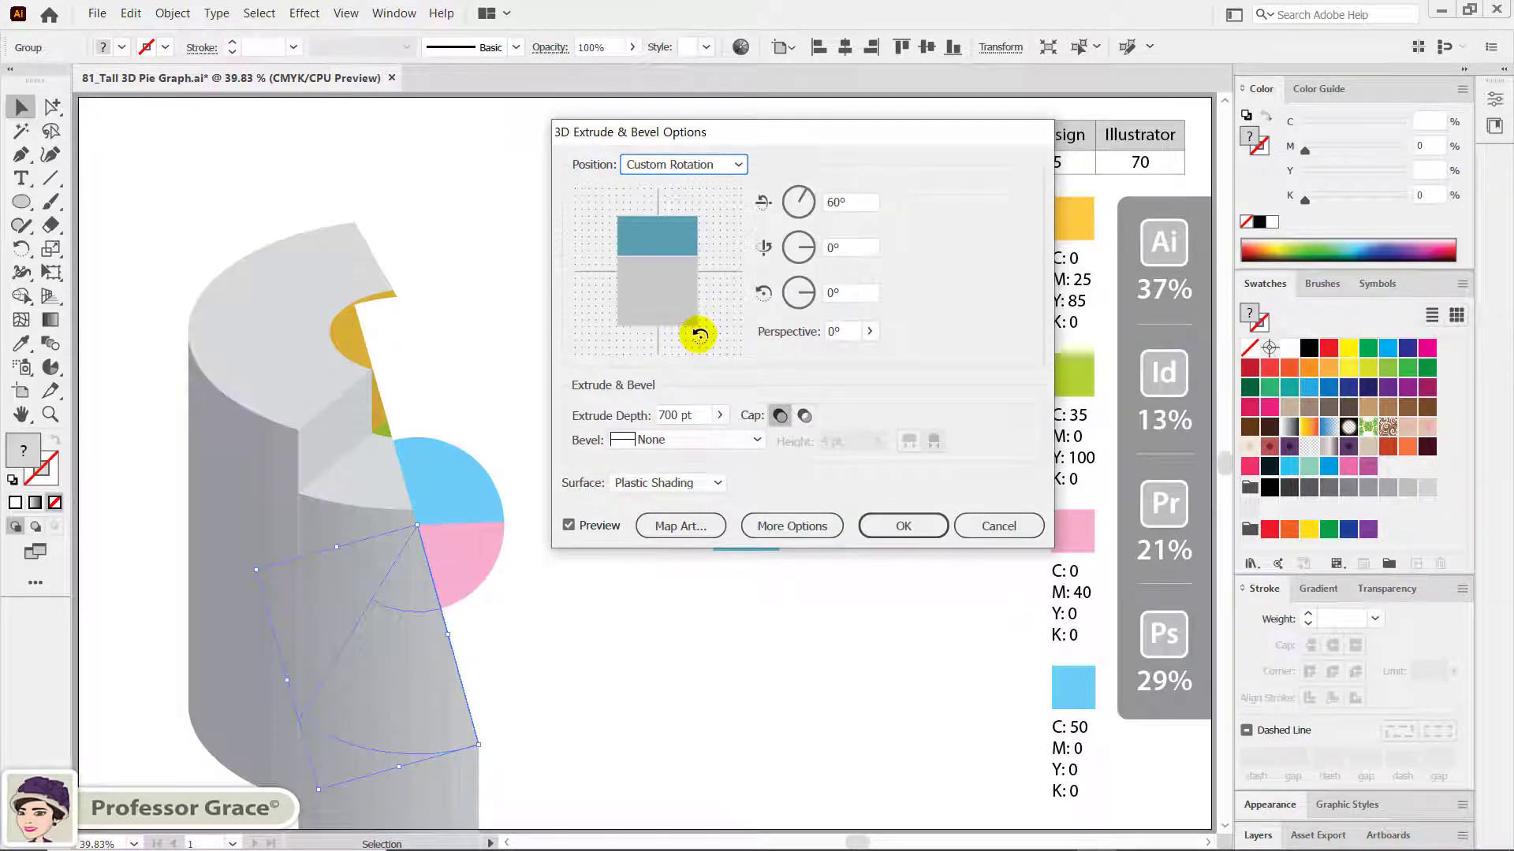
{"action": "left_click_drag", "start_coordinate": [694, 415], "coordinate": [640, 412]}
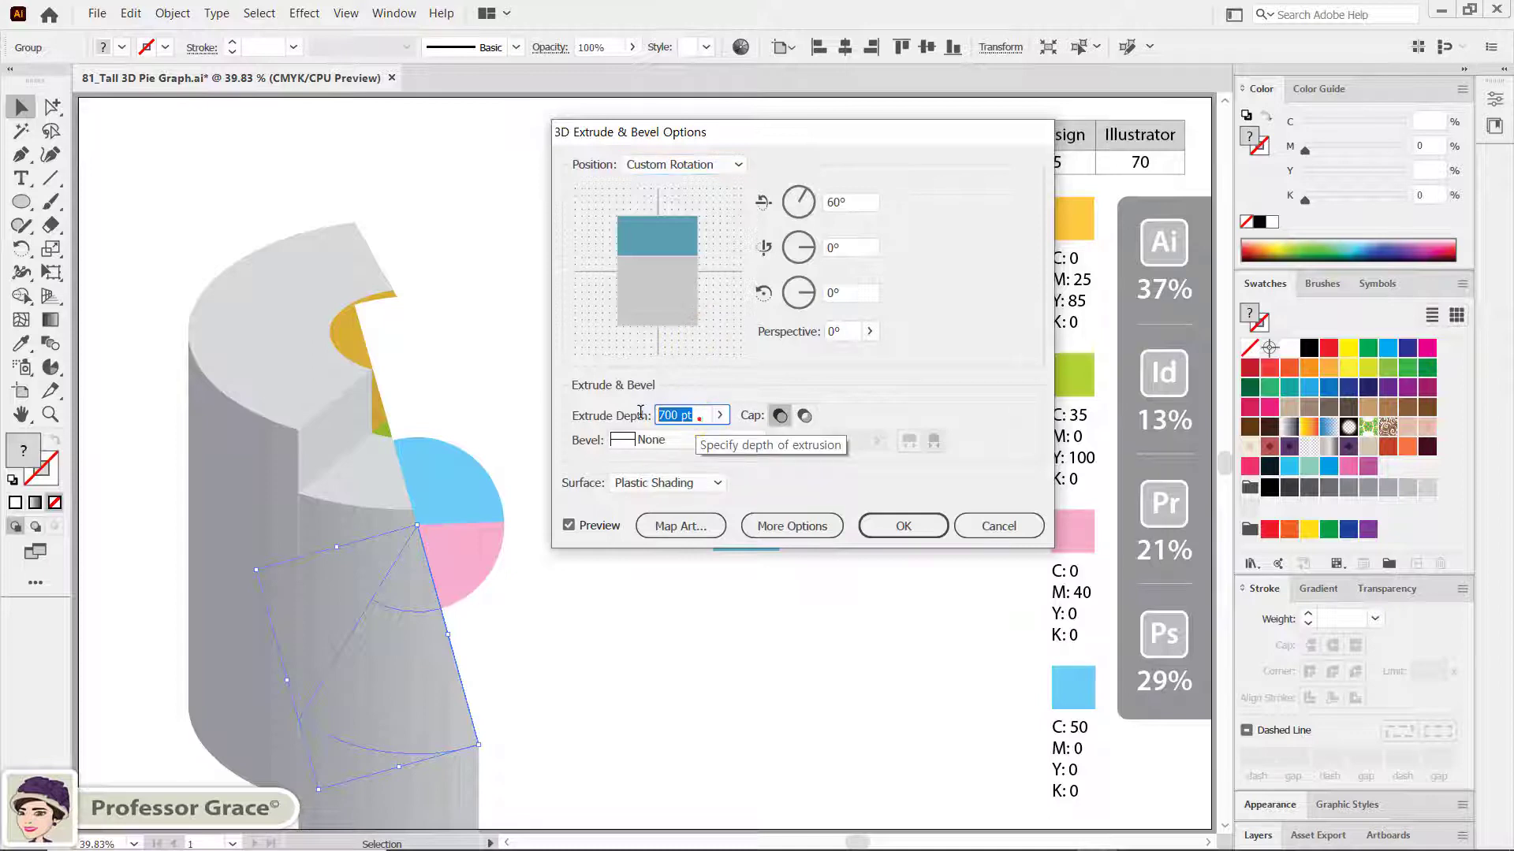
{"action": "type", "text": "250"}
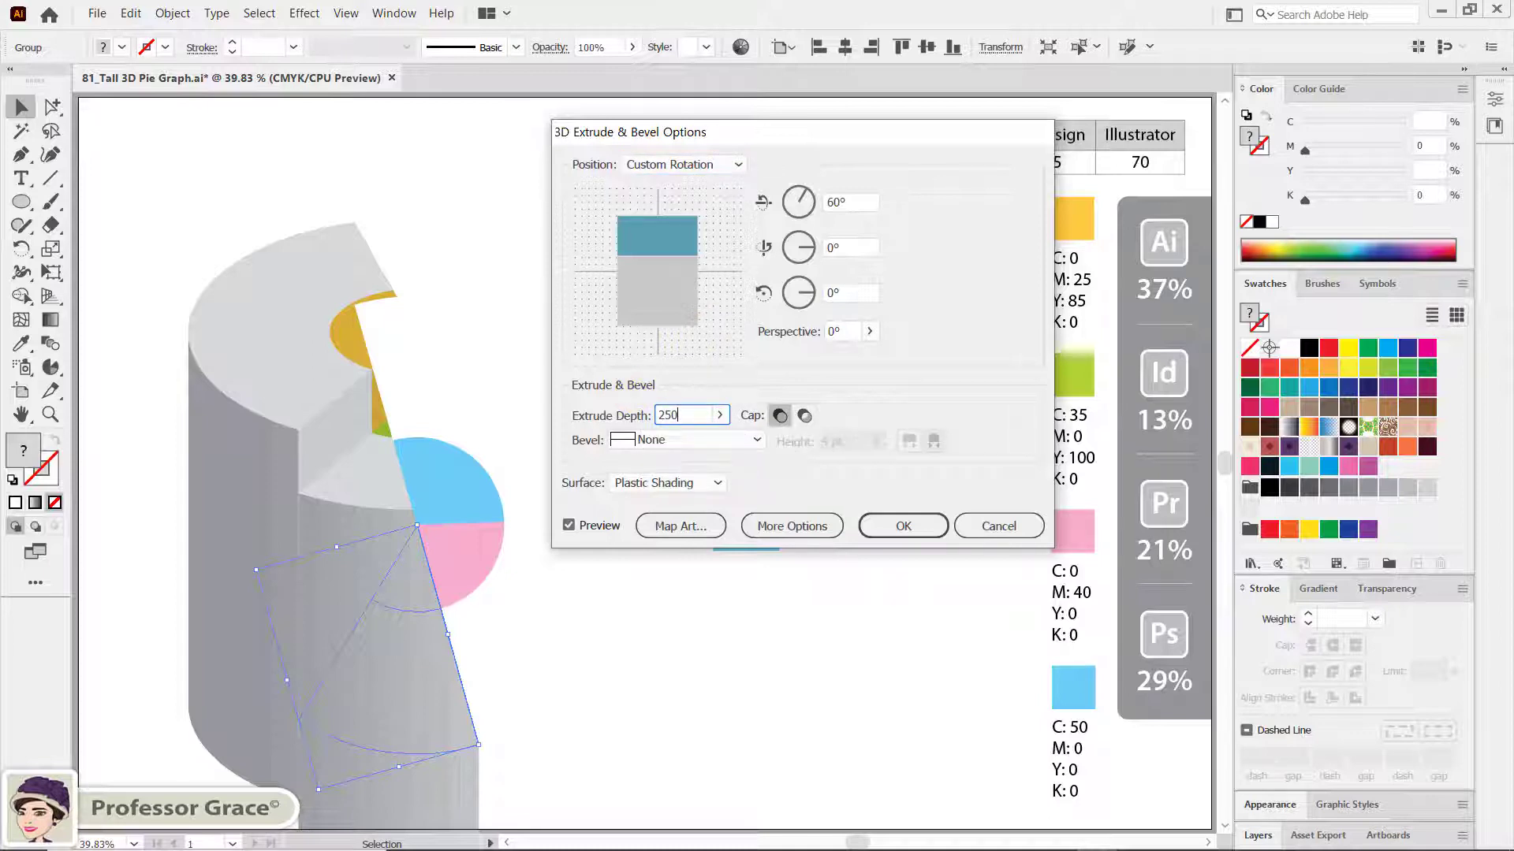
{"action": "left_click", "coordinate": [858, 293]}
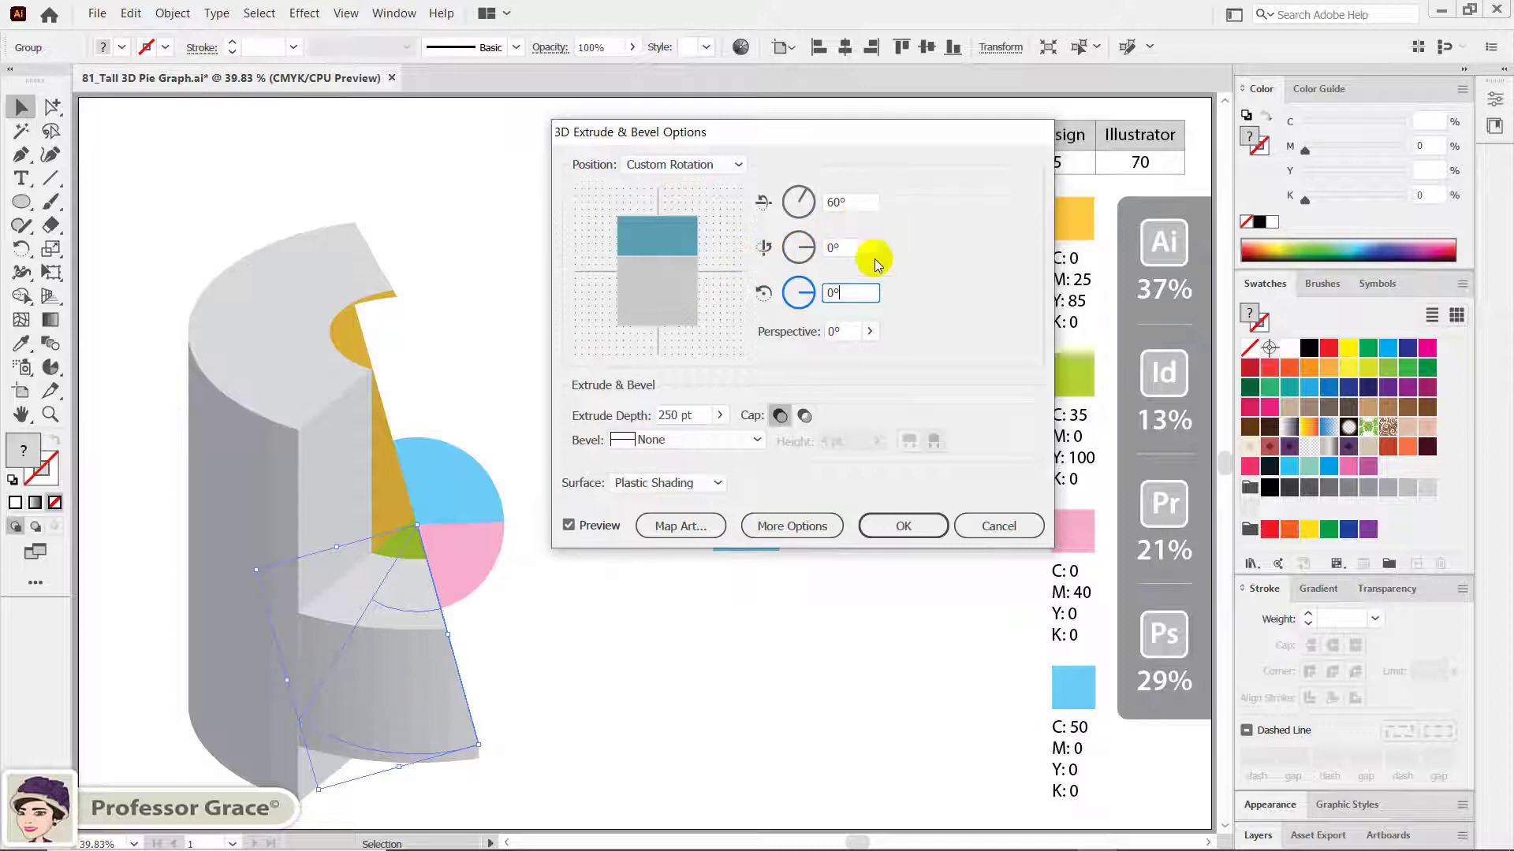
{"action": "left_click", "coordinate": [905, 526]}
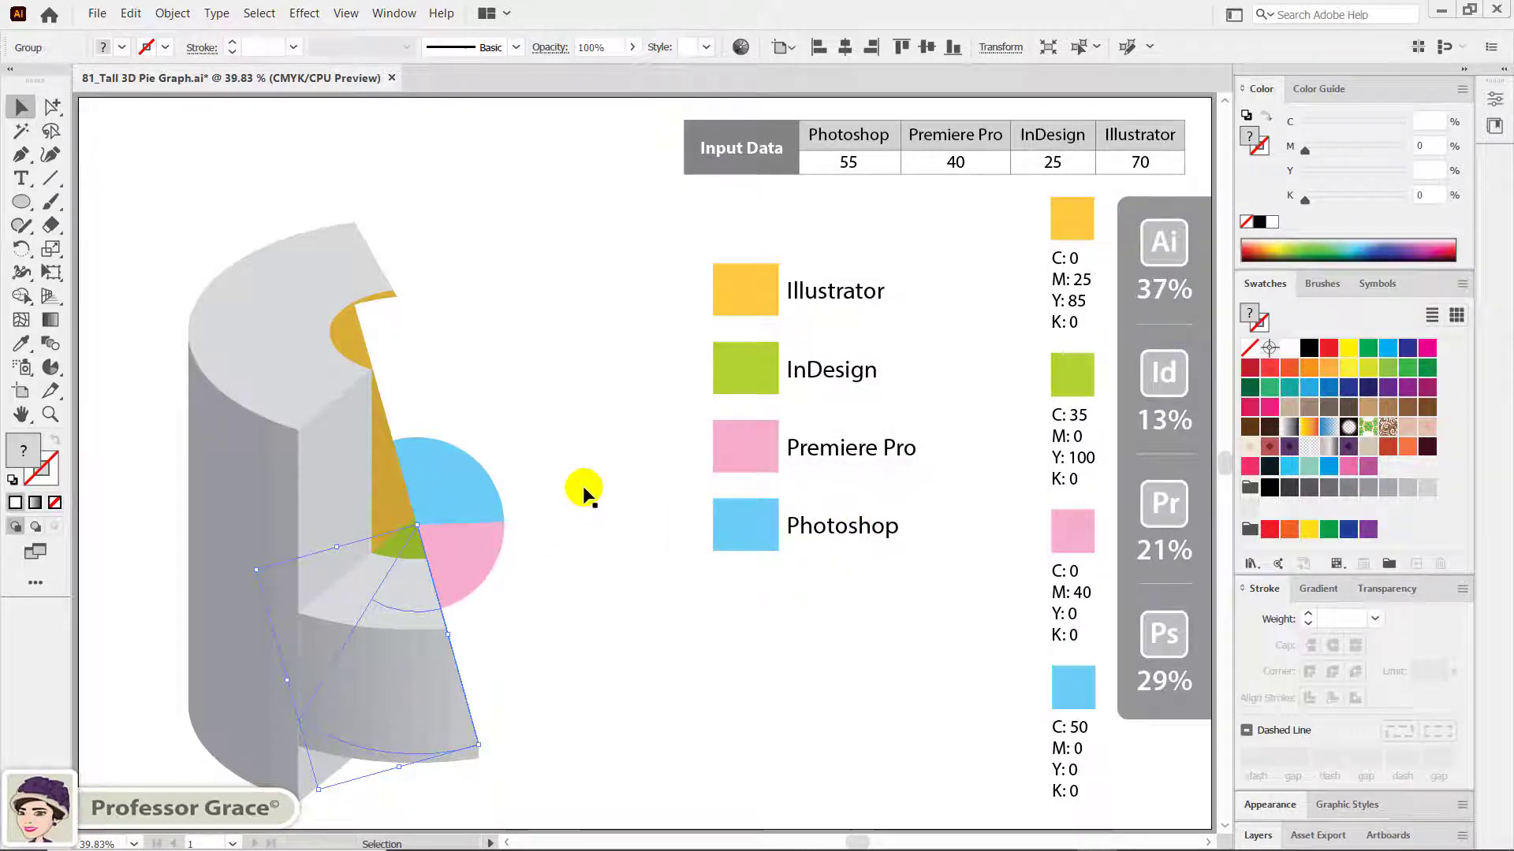
Reapply Extrude & Bevel to the pink Premiere Pro wedge with a 400 pt depth.
{"action": "left_click", "coordinate": [485, 591]}
{"action": "left_click", "coordinate": [502, 621]}
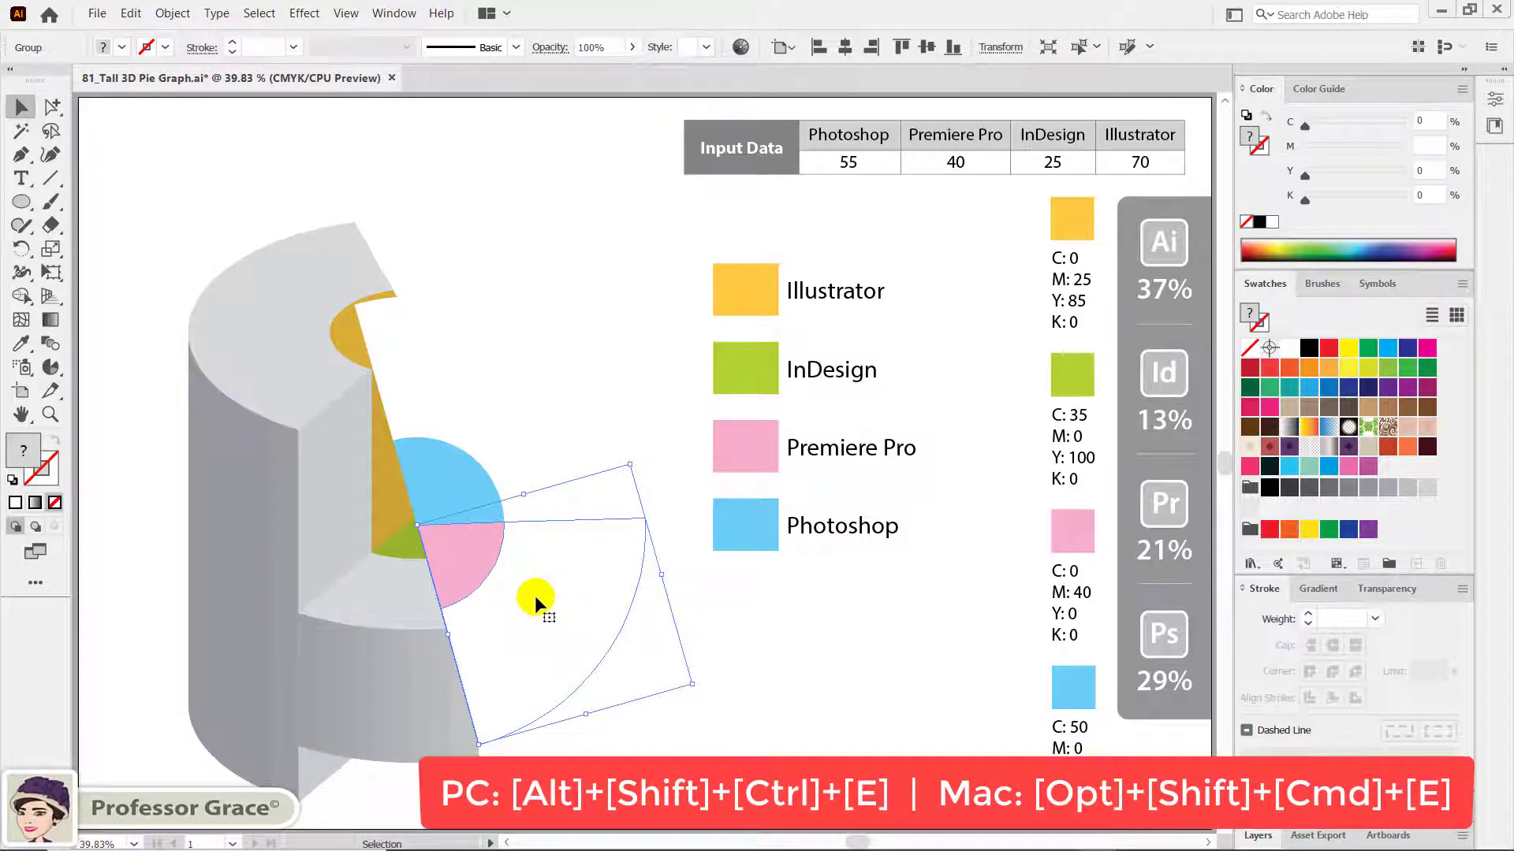
{"action": "key", "text": "ctrl+alt+shift+e"}
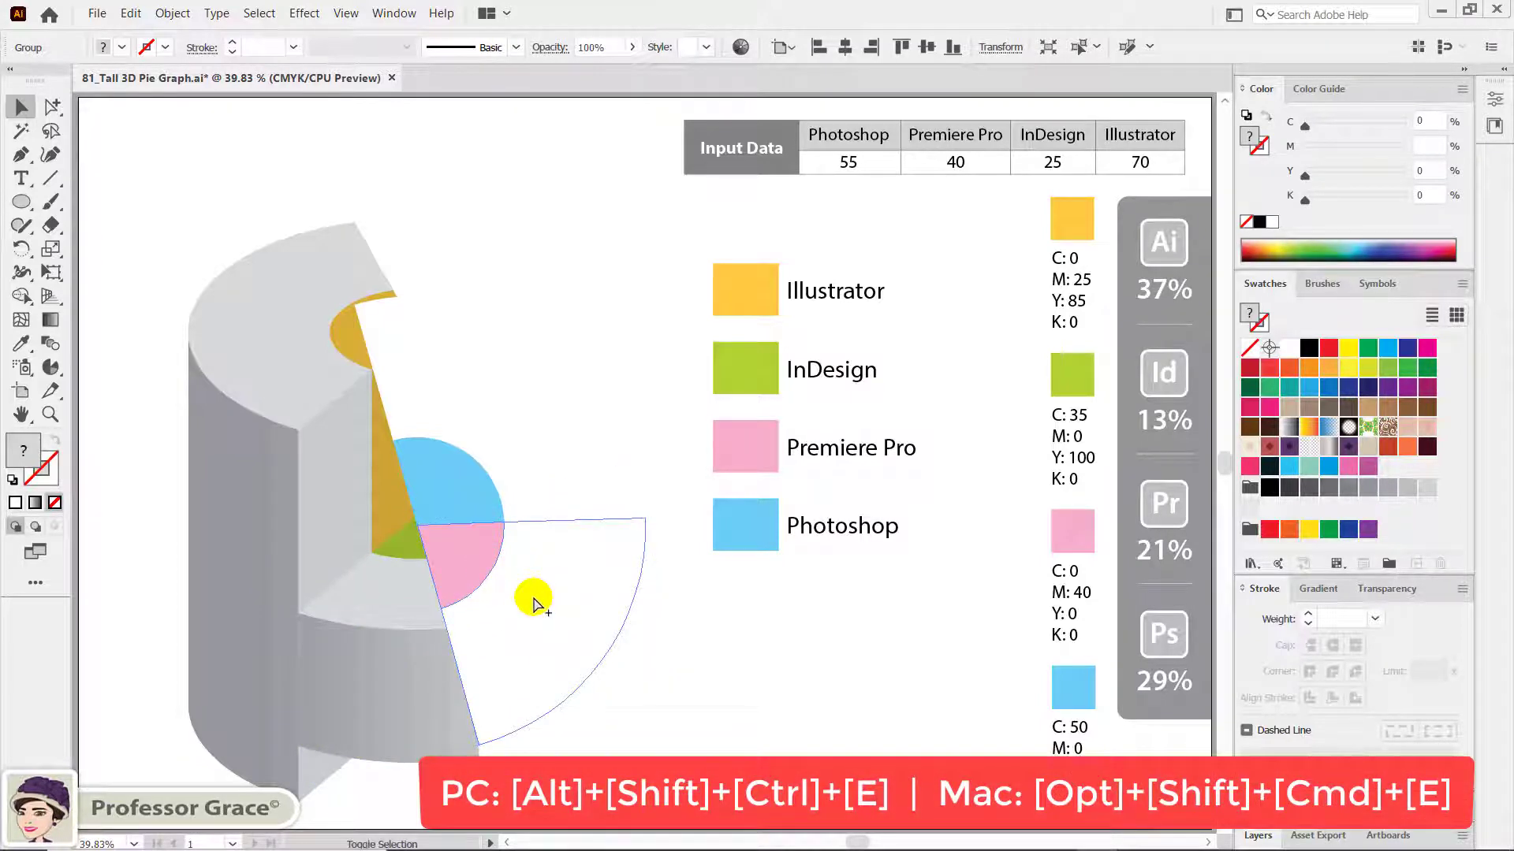
{"action": "key", "text": "ctrl"}
{"action": "key", "text": "ctrl+alt+shift+e"}
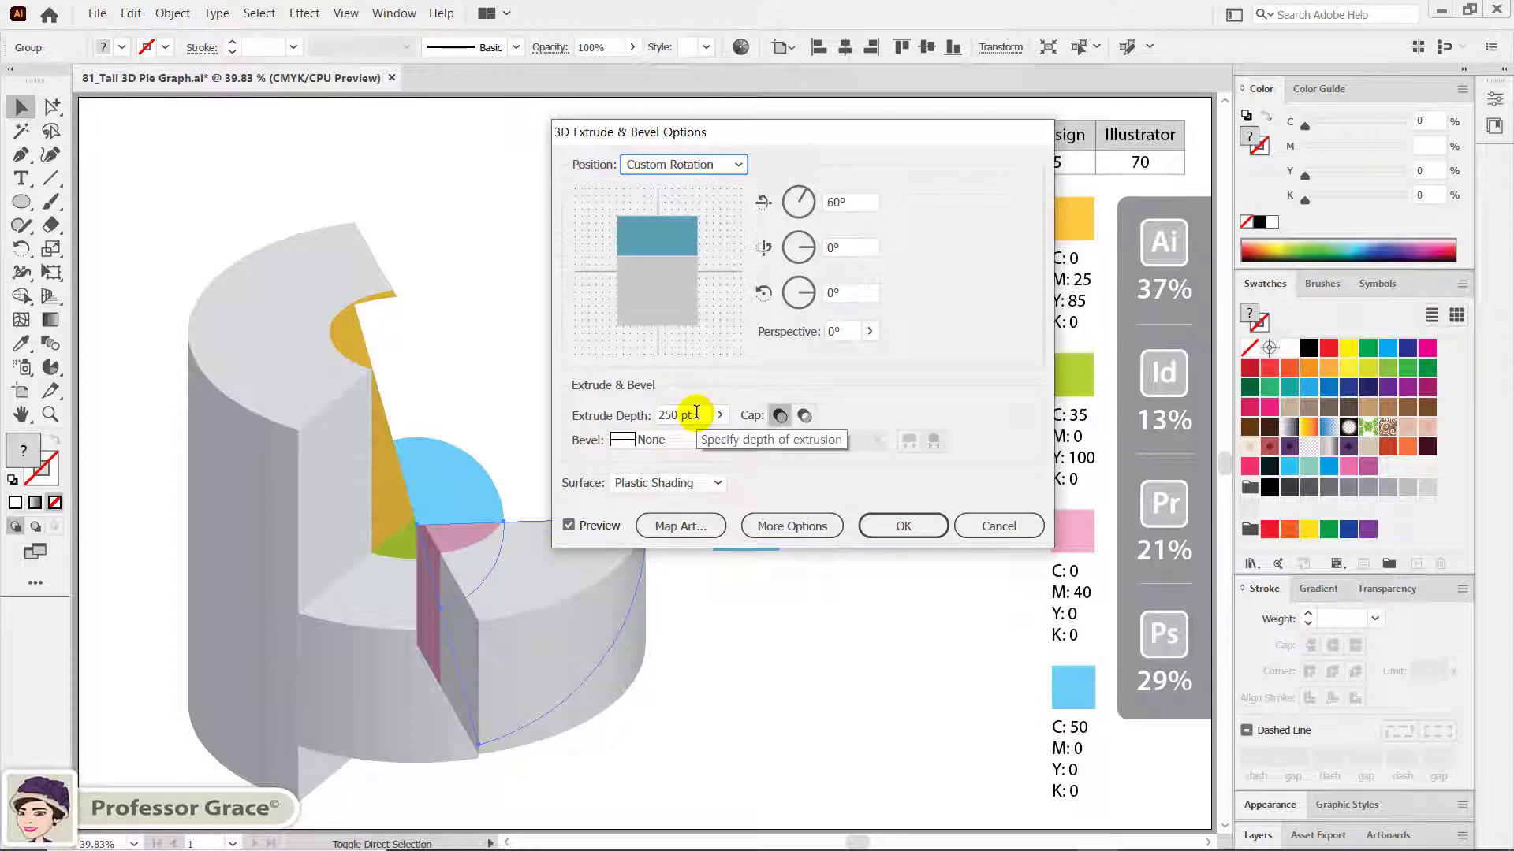
{"action": "left_click", "coordinate": [623, 418]}
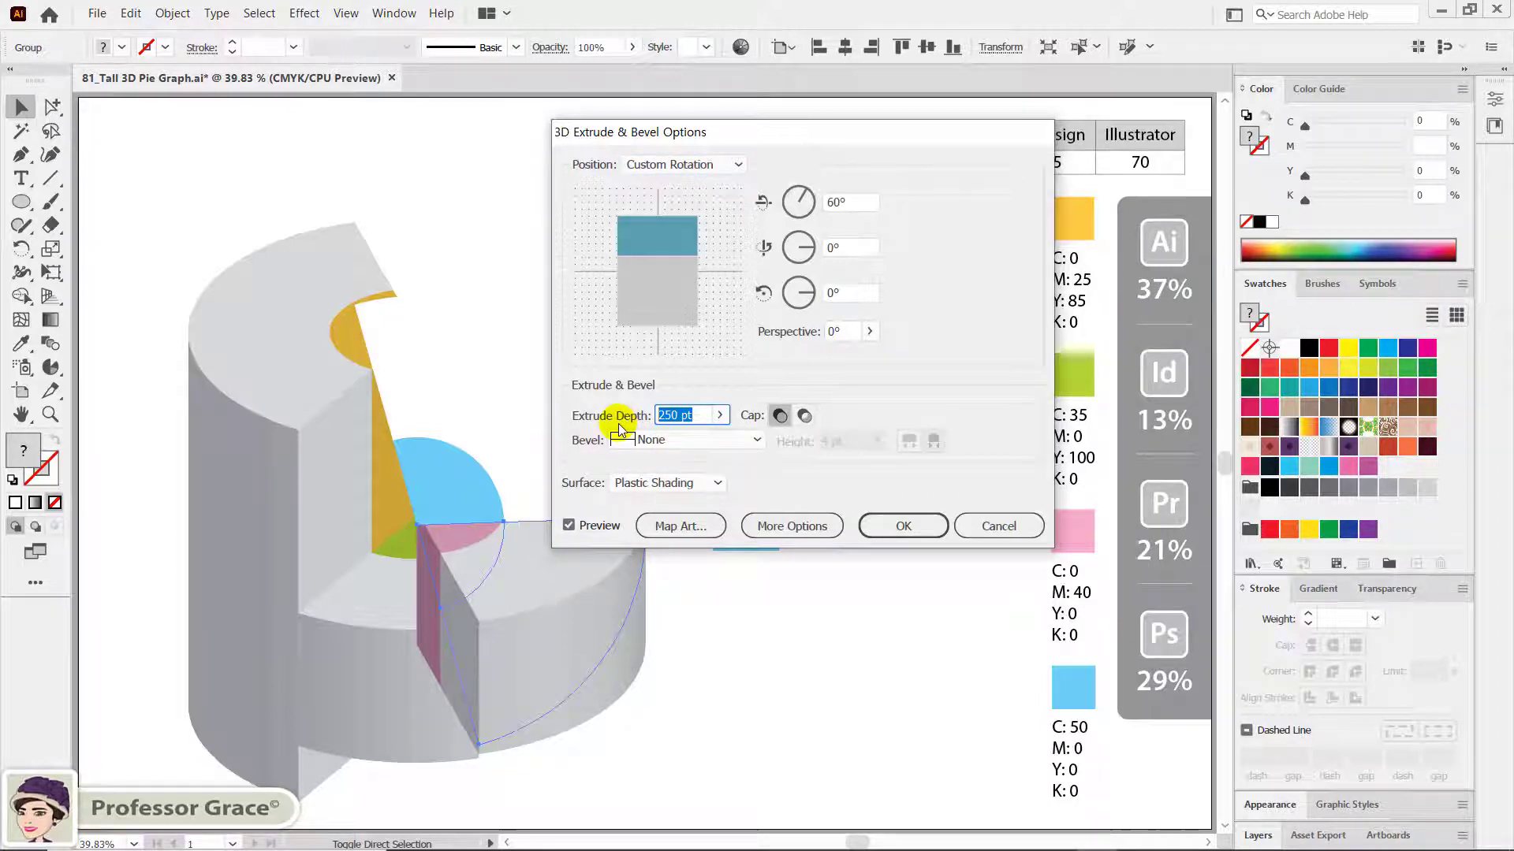
{"action": "type", "text": "400"}
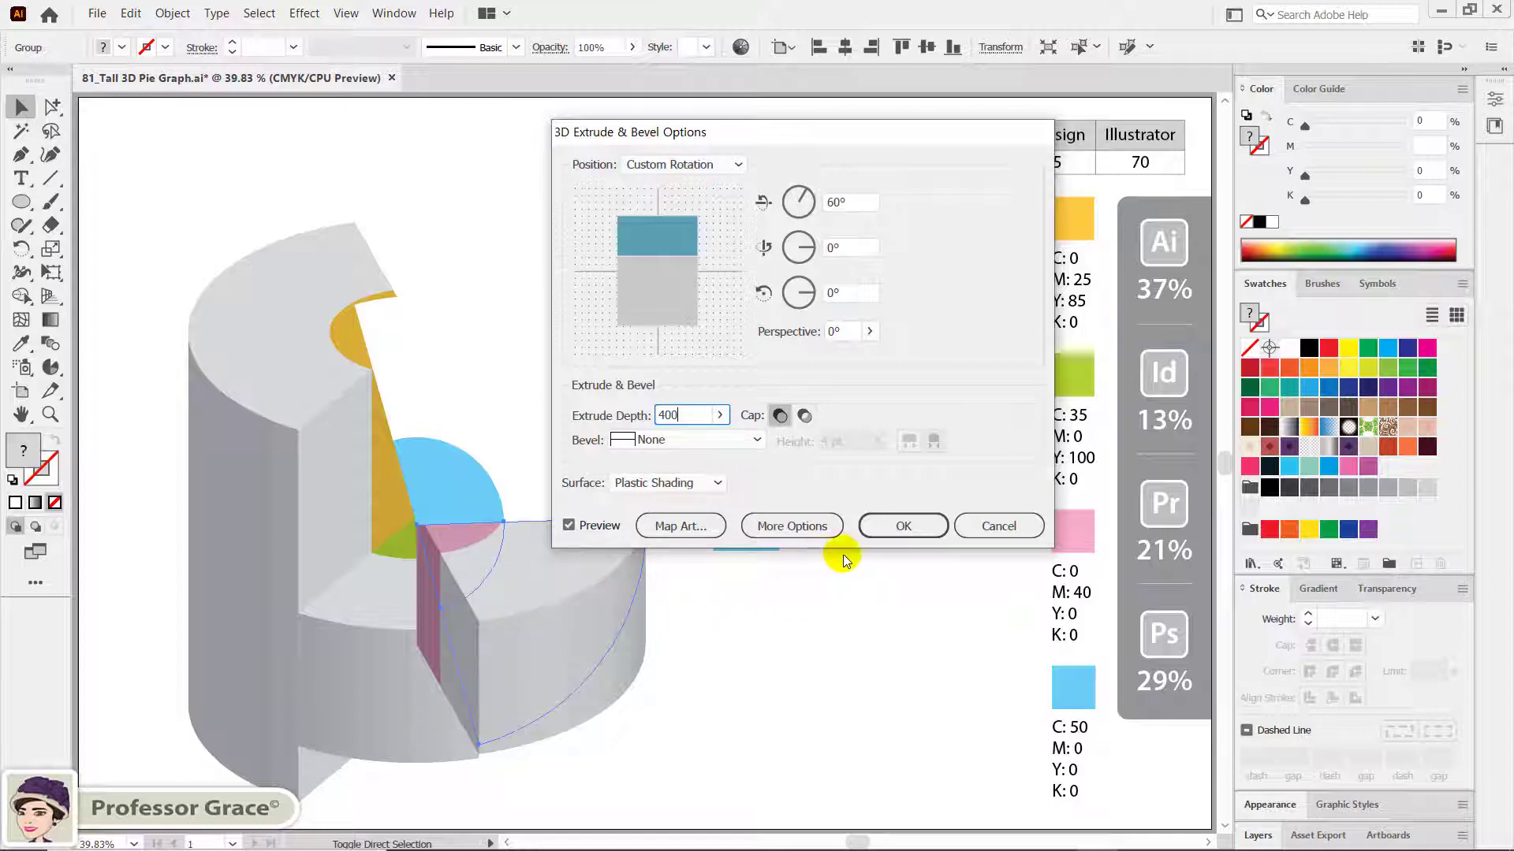
{"action": "left_click", "coordinate": [932, 526]}
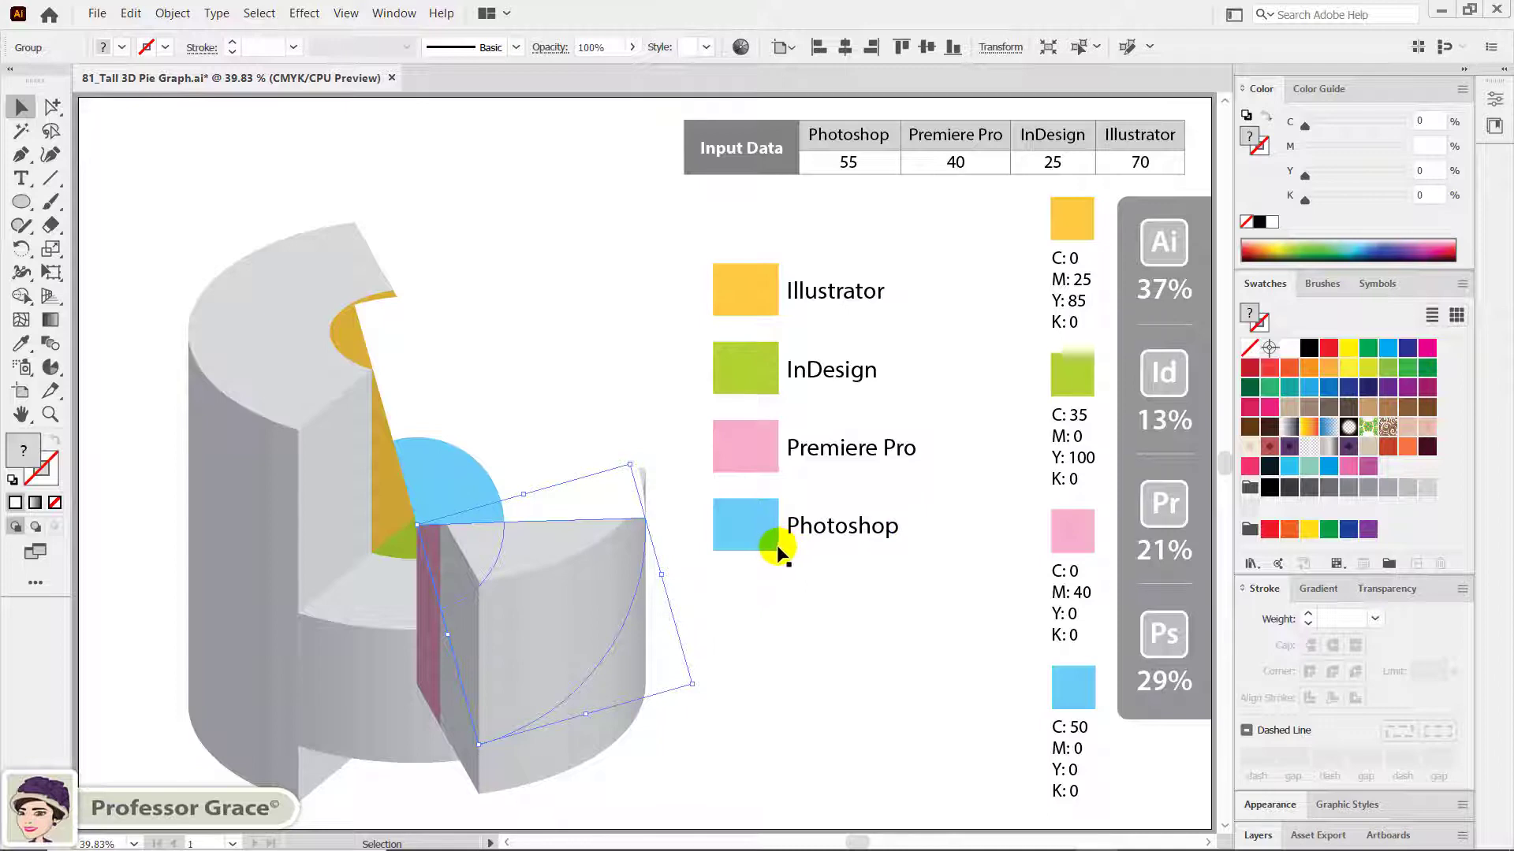
Reapply Extrude & Bevel to the blue Photoshop wedge with a 550 pt depth.
{"action": "left_click", "coordinate": [465, 445]}
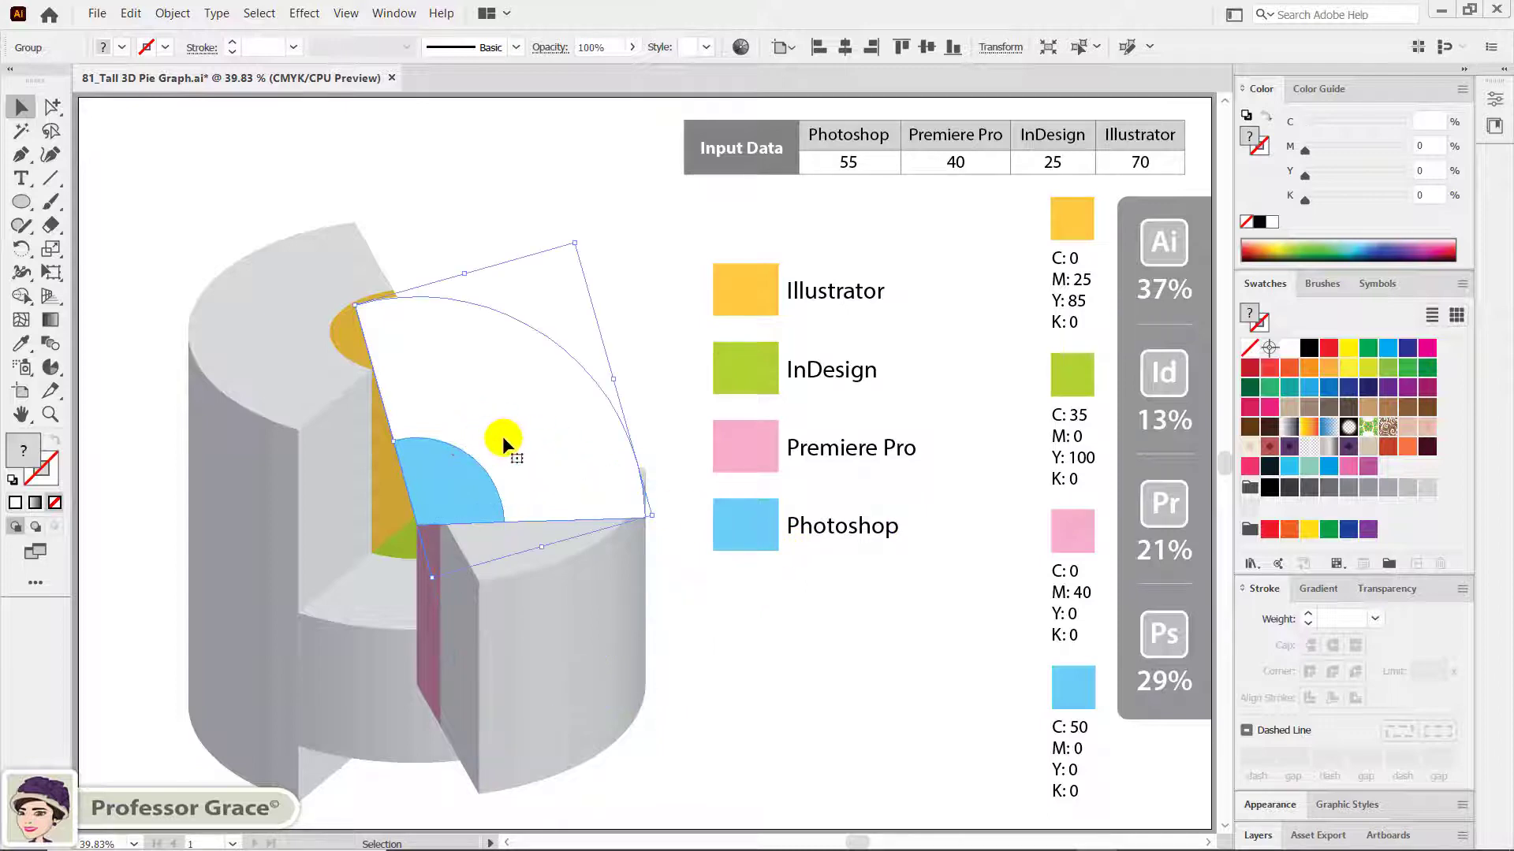
{"action": "key", "text": "ctrl+alt+shift+e"}
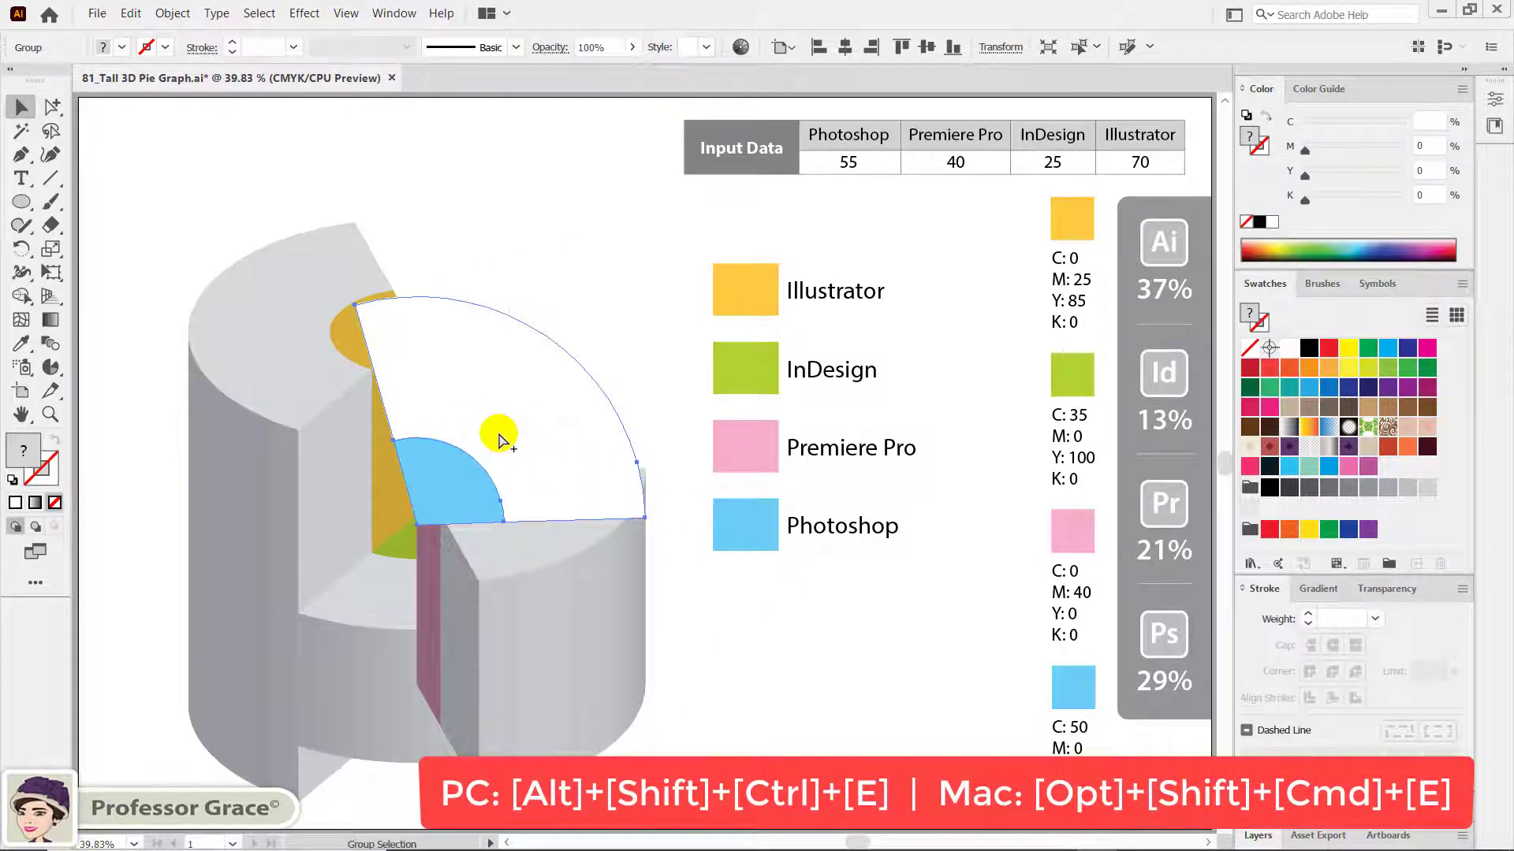
{"action": "key", "text": "ctrl+alt+shift+e"}
{"action": "key", "text": "ctrl+alt+shift+e"}
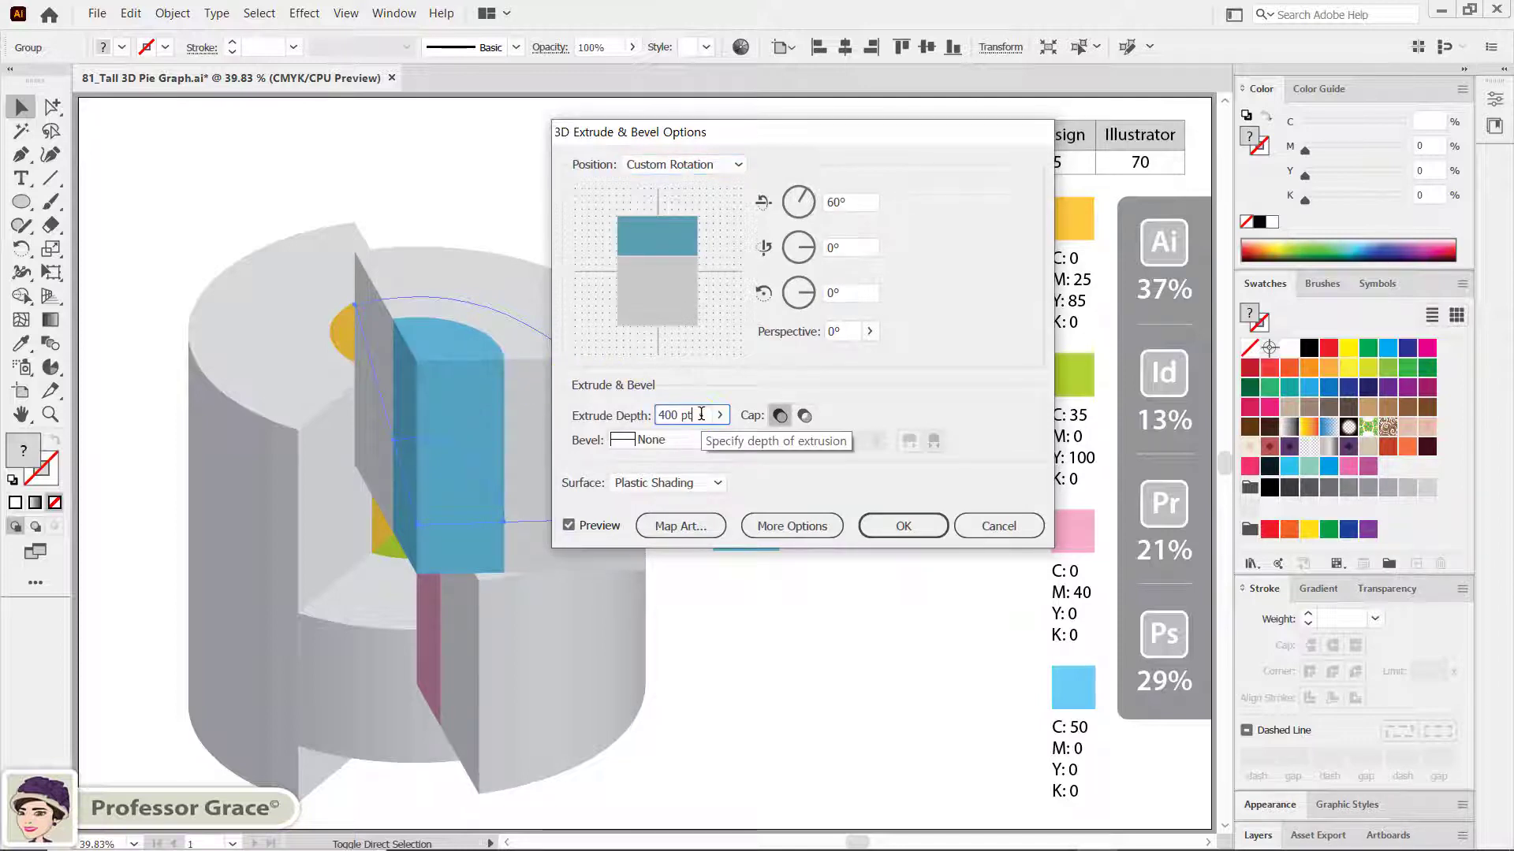
{"action": "left_click_drag", "start_coordinate": [701, 415], "coordinate": [656, 416]}
{"action": "type", "text": "5"}
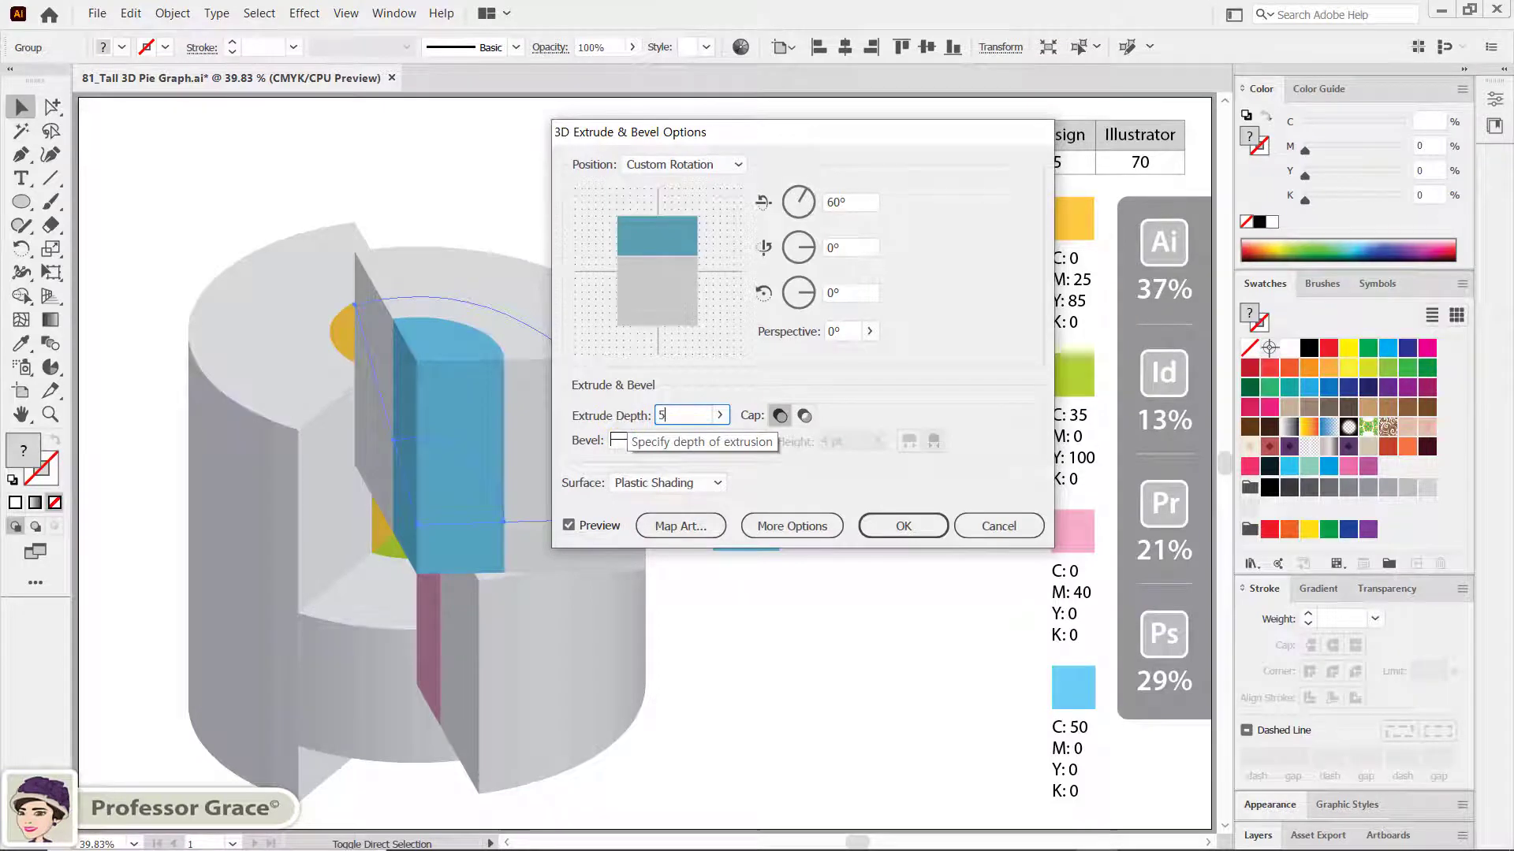
{"action": "type", "text": "0"}
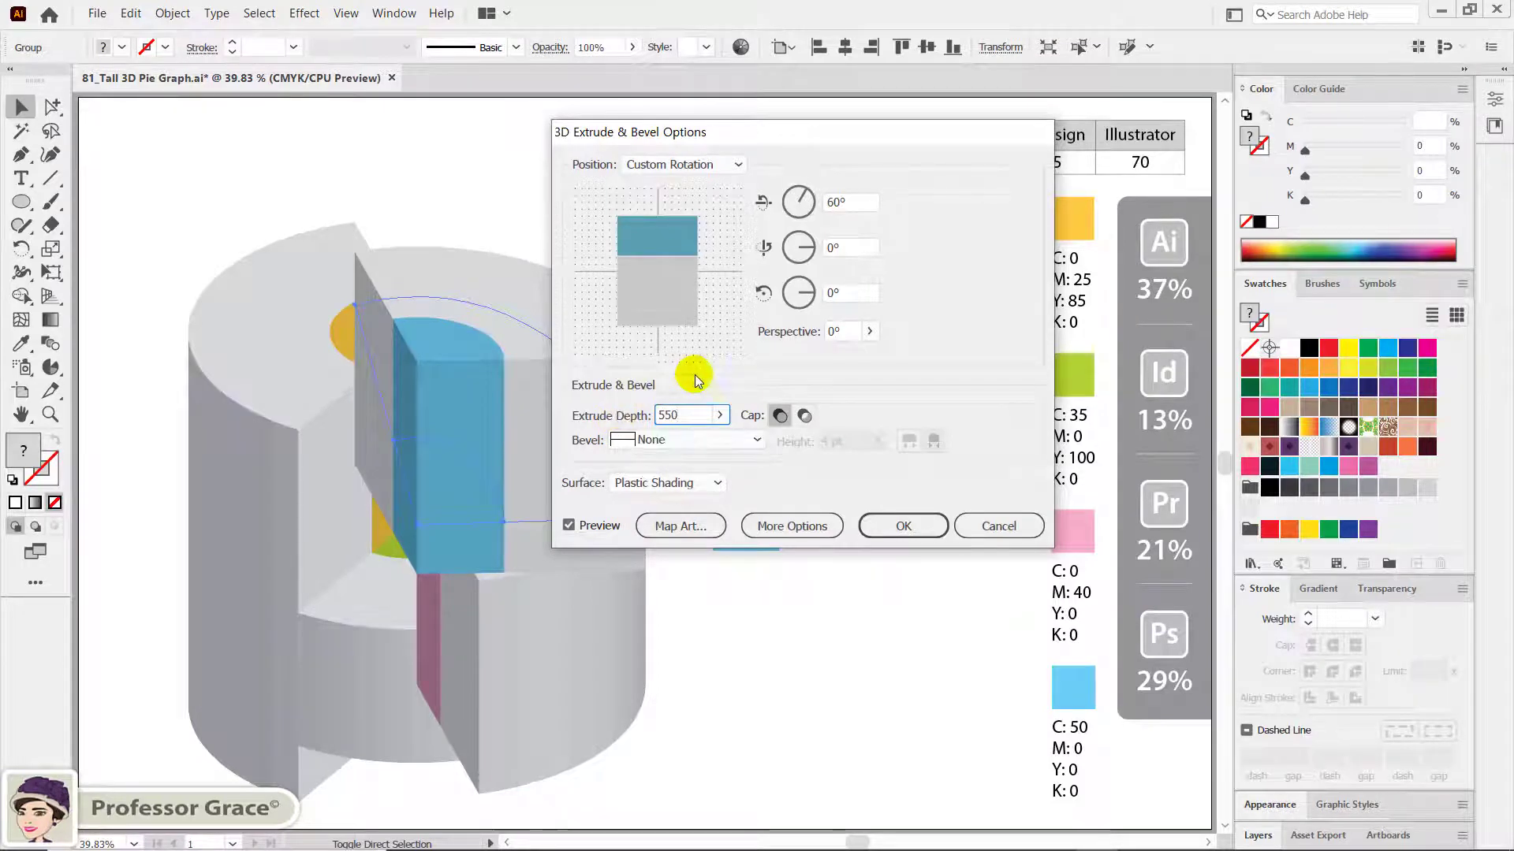
{"action": "left_click", "coordinate": [852, 294]}
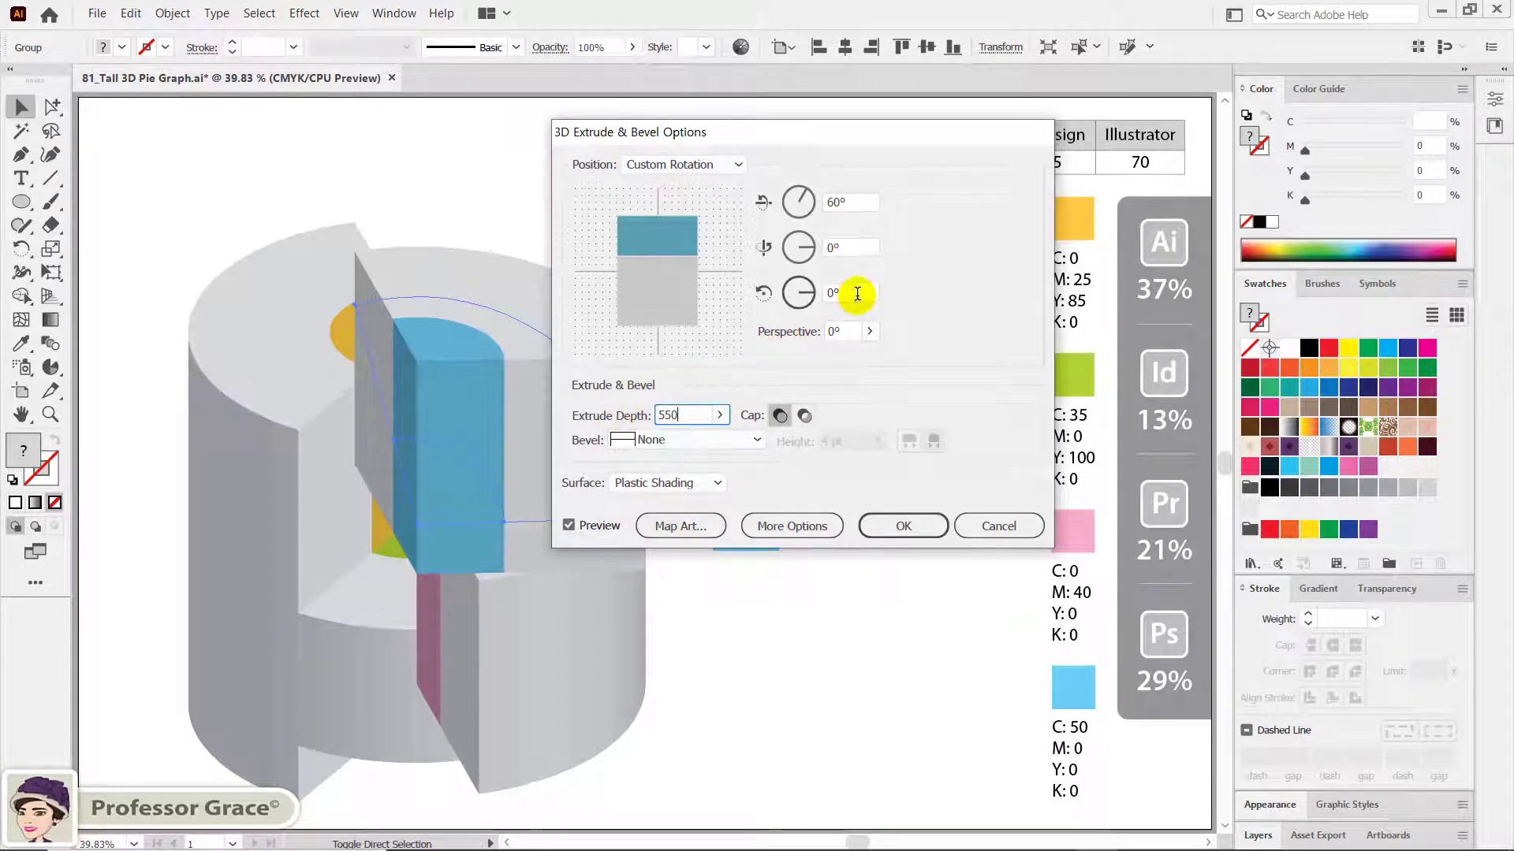
{"action": "left_click", "coordinate": [569, 525]}
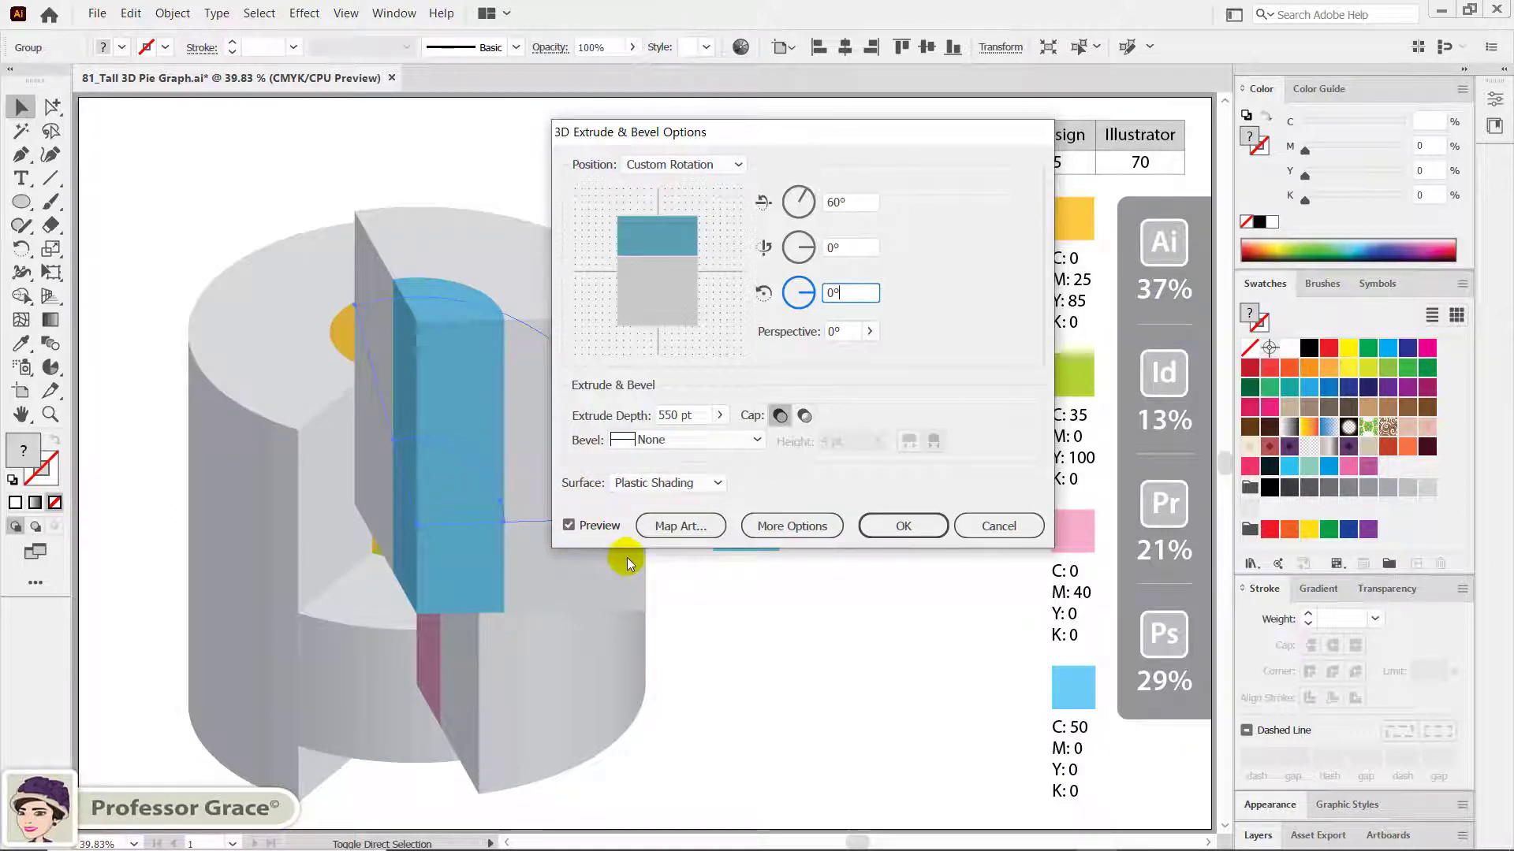
{"action": "left_click", "coordinate": [903, 535]}
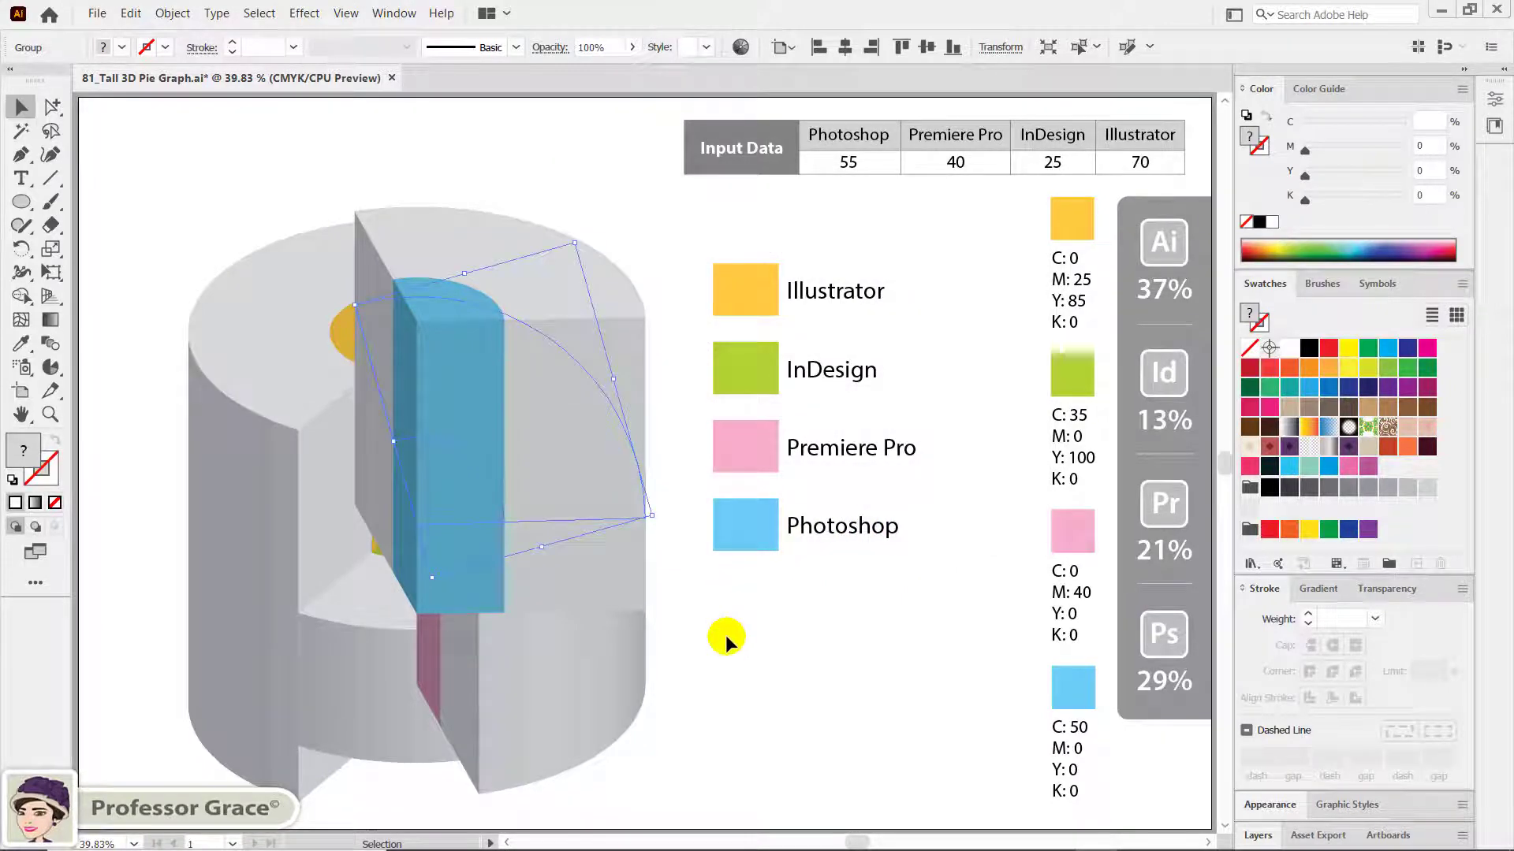
Select the legend swatches and labels and move them straight up a little.
{"action": "left_click", "coordinate": [711, 646]}
{"action": "mouse_move", "coordinate": [185, 183]}
{"action": "left_mouse_down"}
{"action": "mouse_move", "coordinate": [480, 517]}
{"action": "mouse_move", "coordinate": [902, 707]}
{"action": "left_mouse_up"}
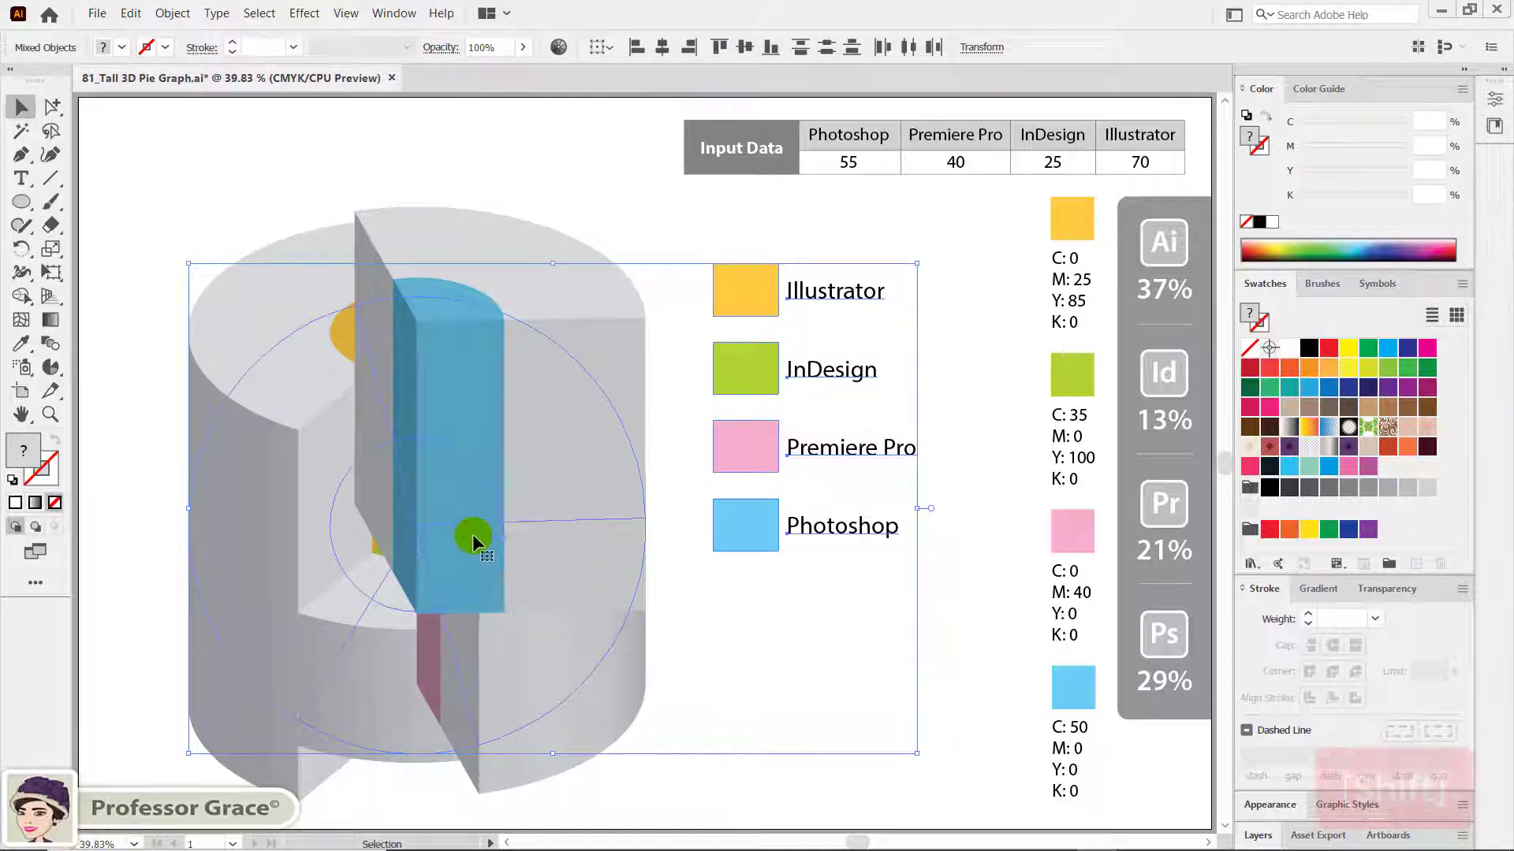
{"action": "left_click_drag", "start_coordinate": [471, 533], "coordinate": [476, 479]}
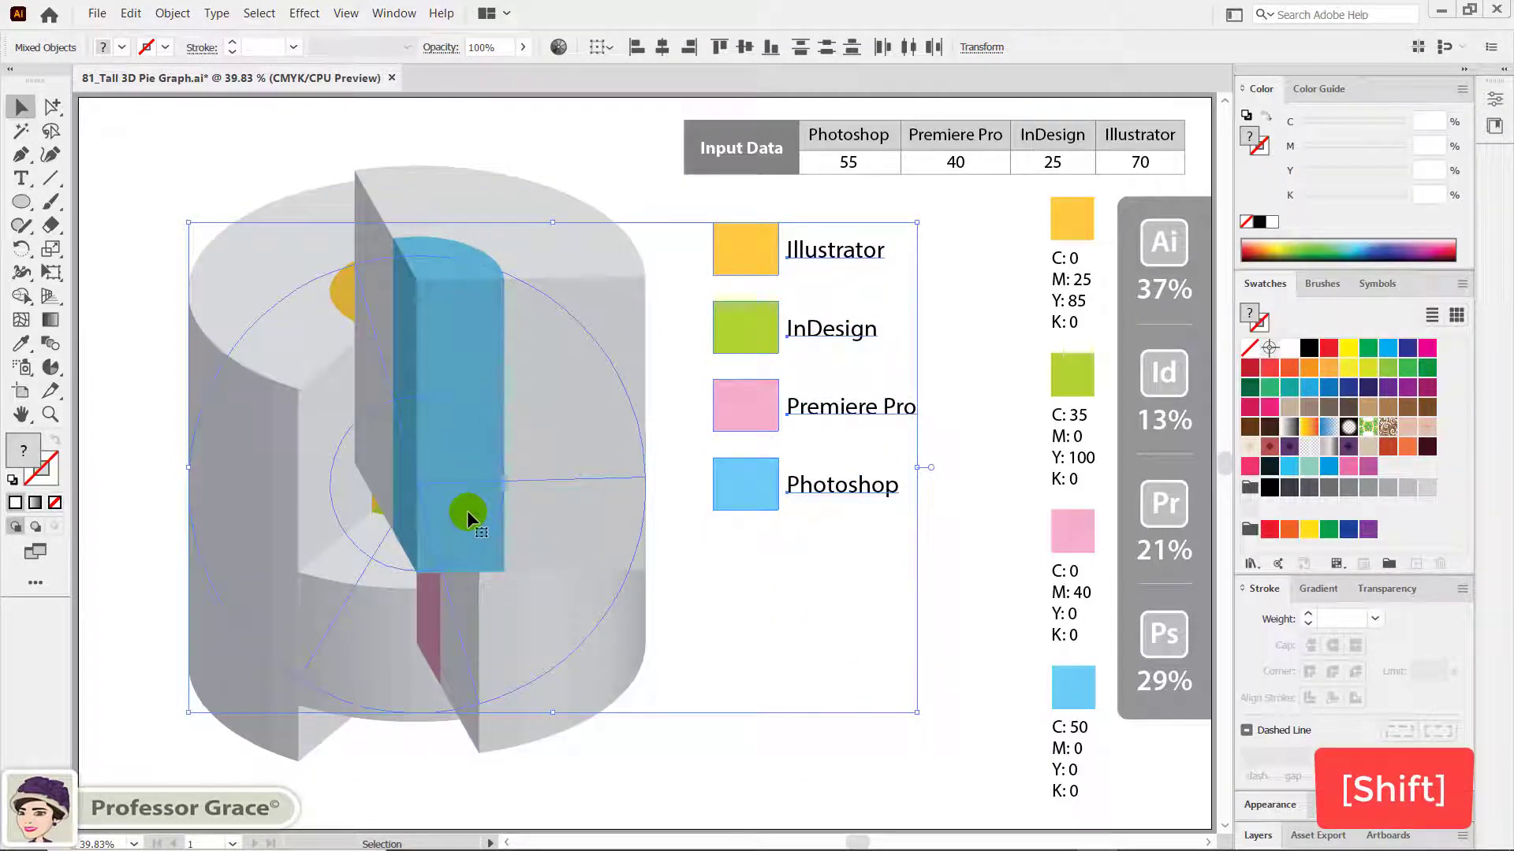
{"action": "left_click", "coordinate": [765, 599], "text": "shift"}
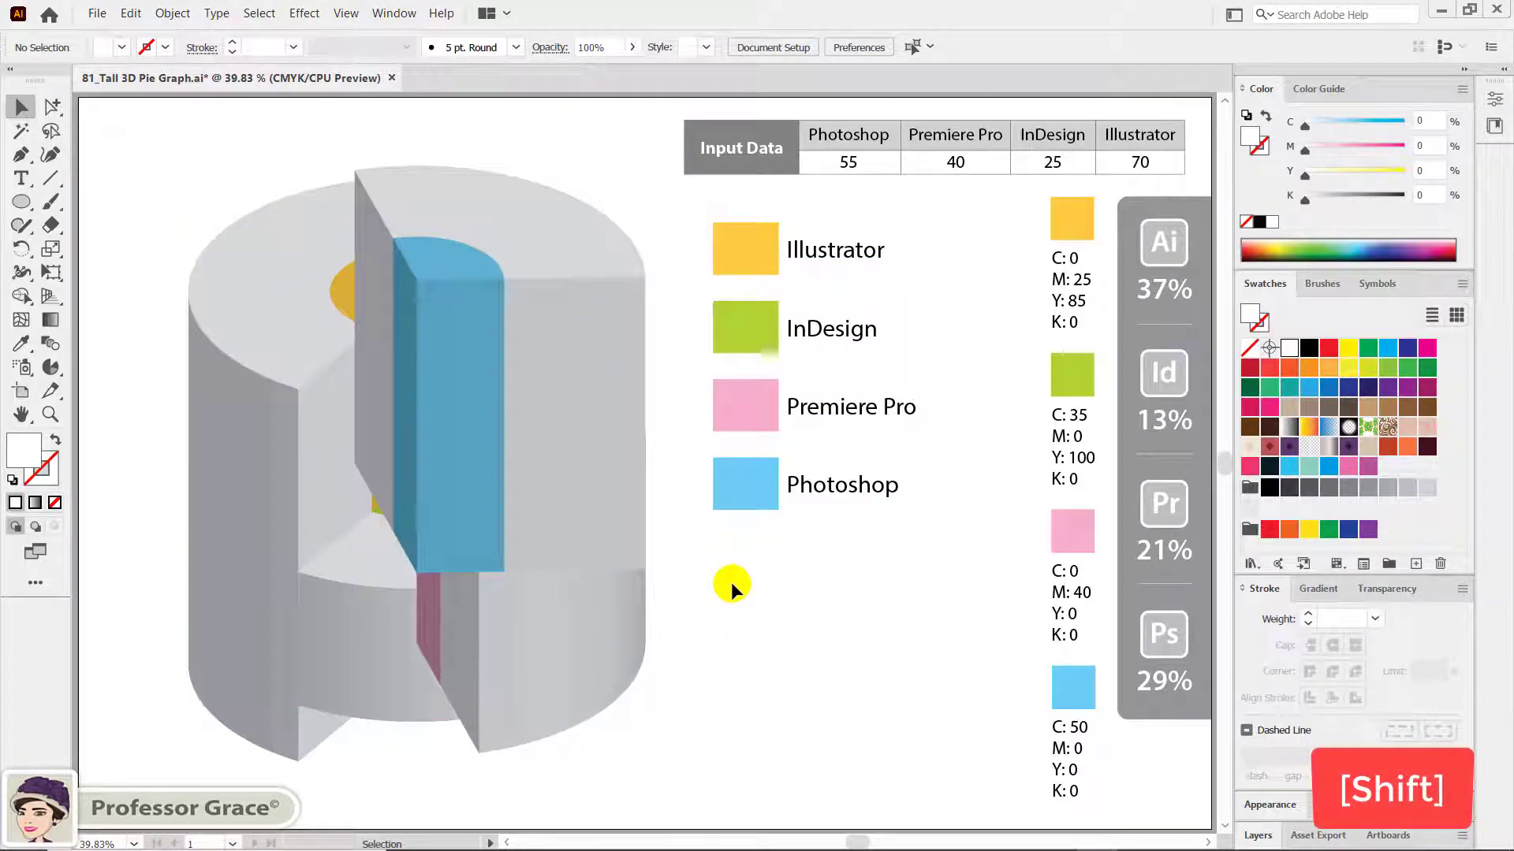
Send the tall slice behind the other 3D slices.
{"action": "left_click", "coordinate": [500, 442], "text": "shift"}
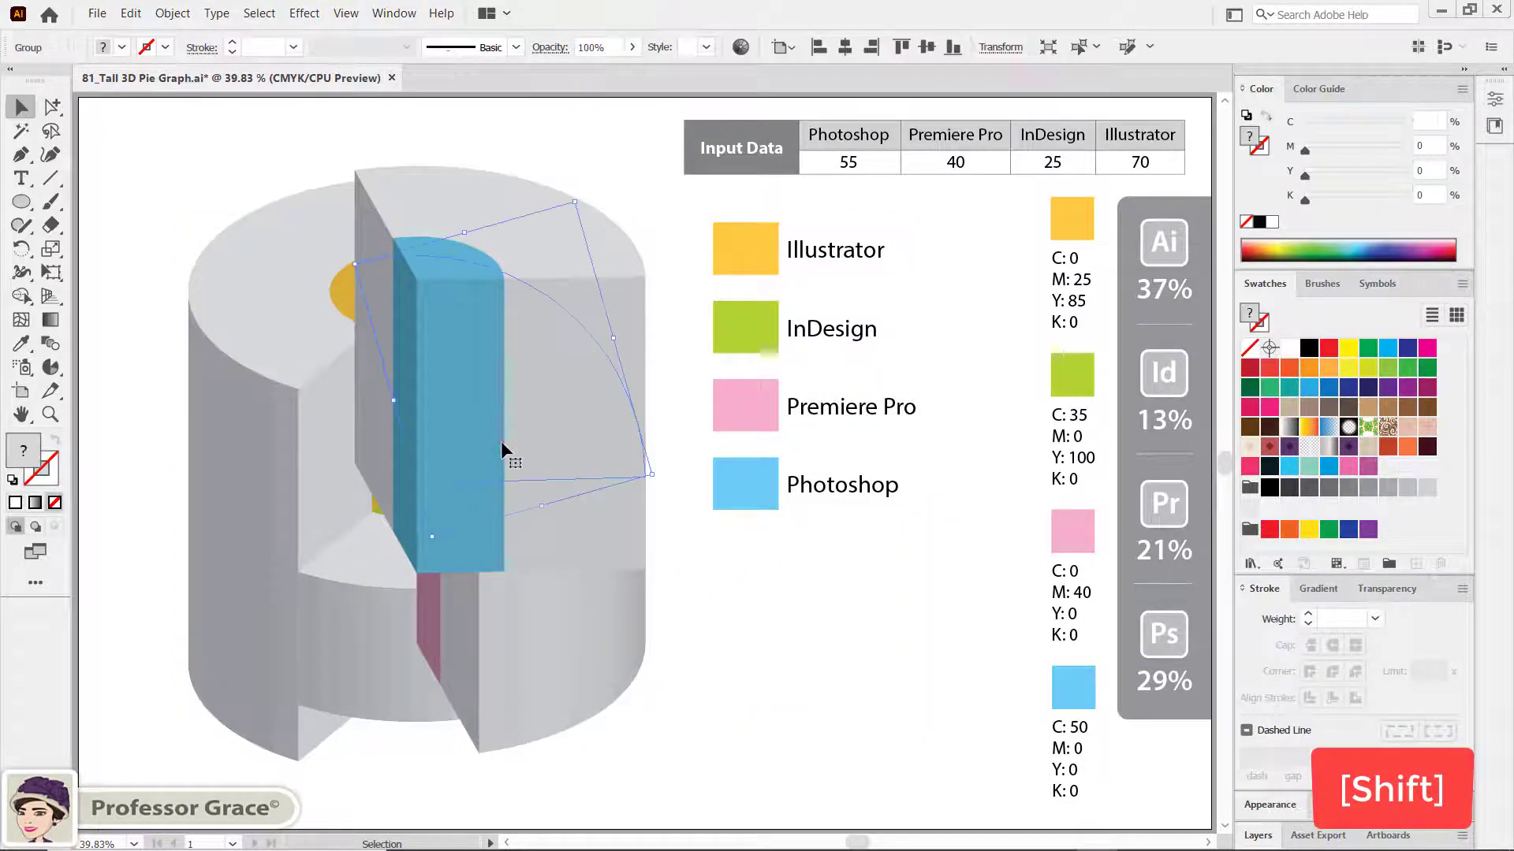
{"action": "left_click", "coordinate": [525, 633], "text": "shift"}
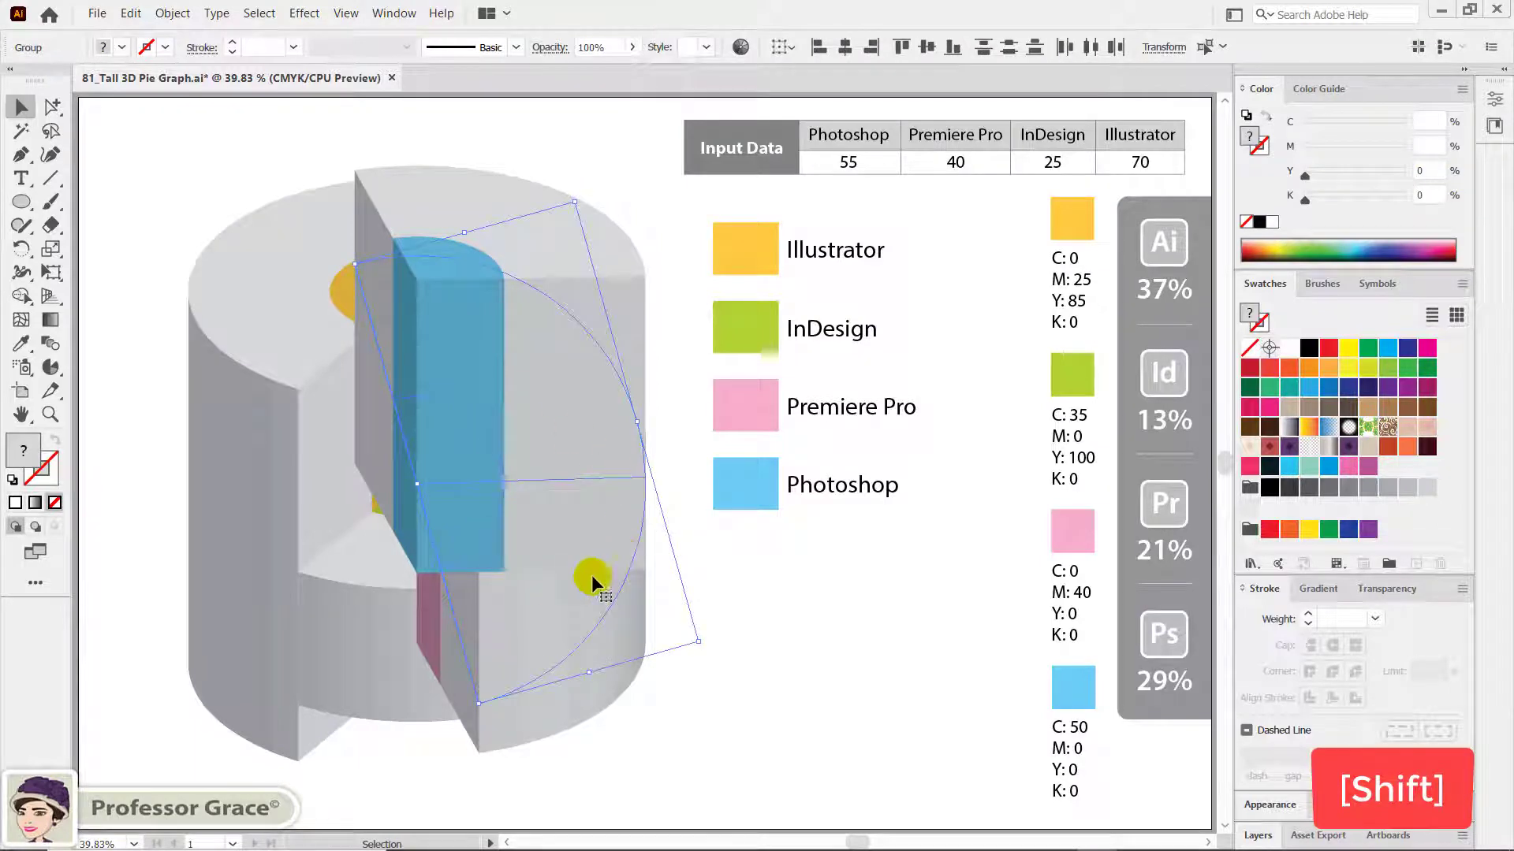
{"action": "left_click", "coordinate": [566, 568], "text": "shift"}
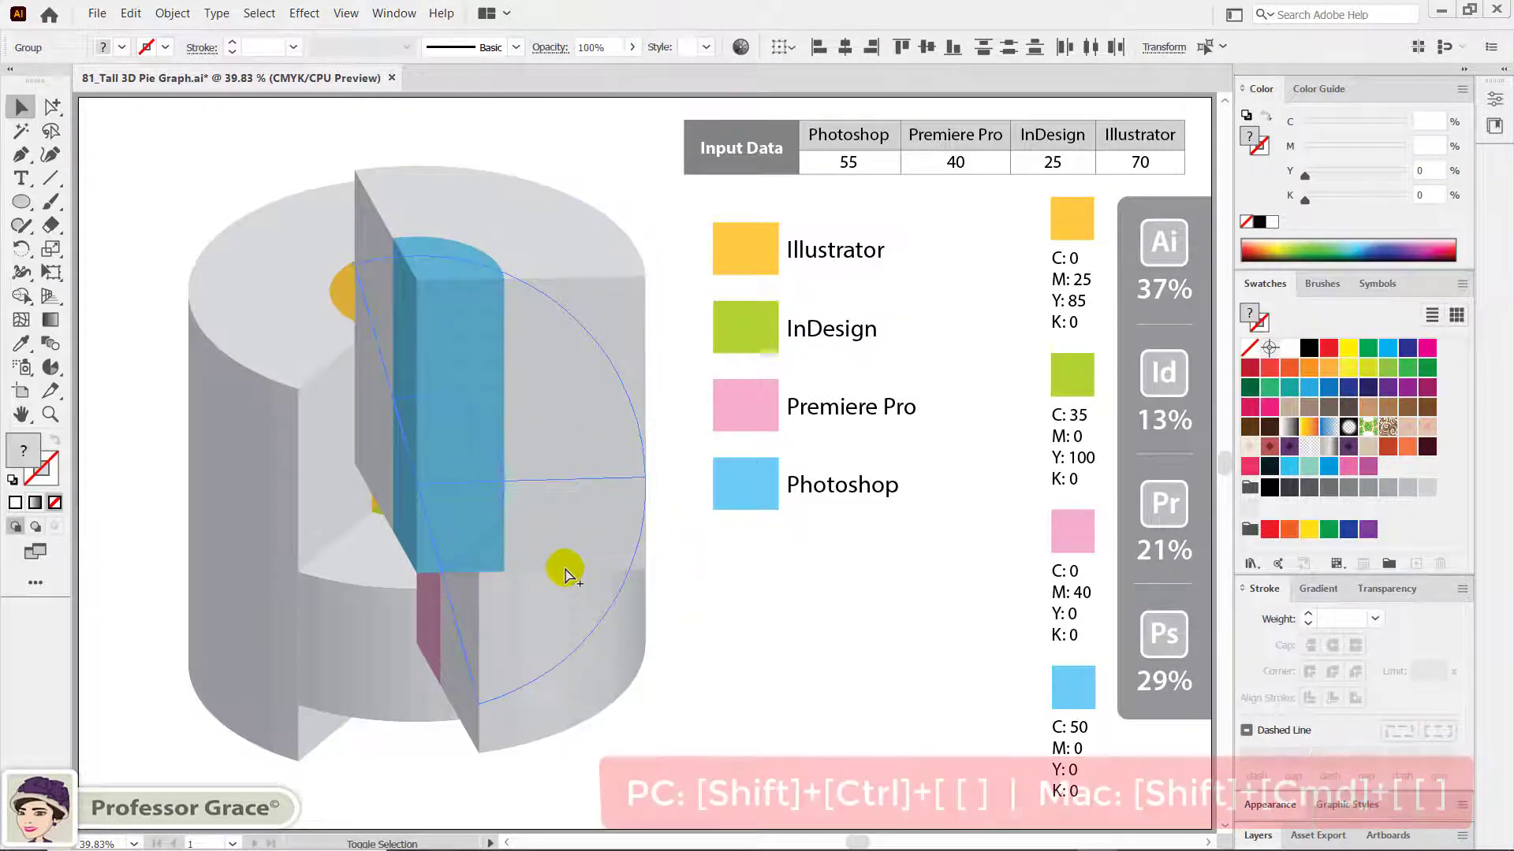
{"action": "key", "text": "ctrl+shift+bracketleft"}
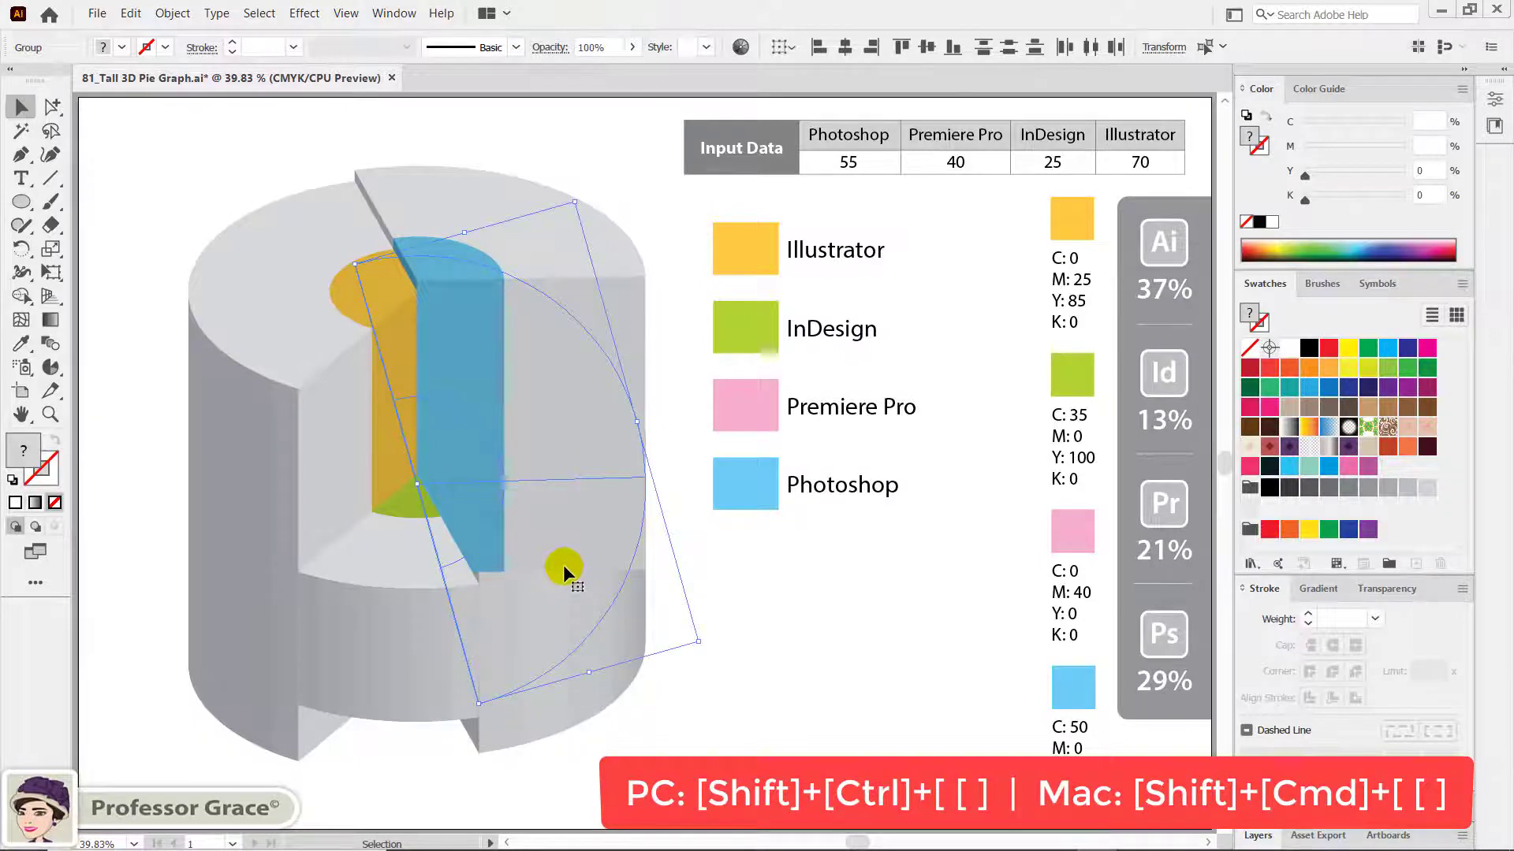
{"action": "left_click", "coordinate": [708, 699]}
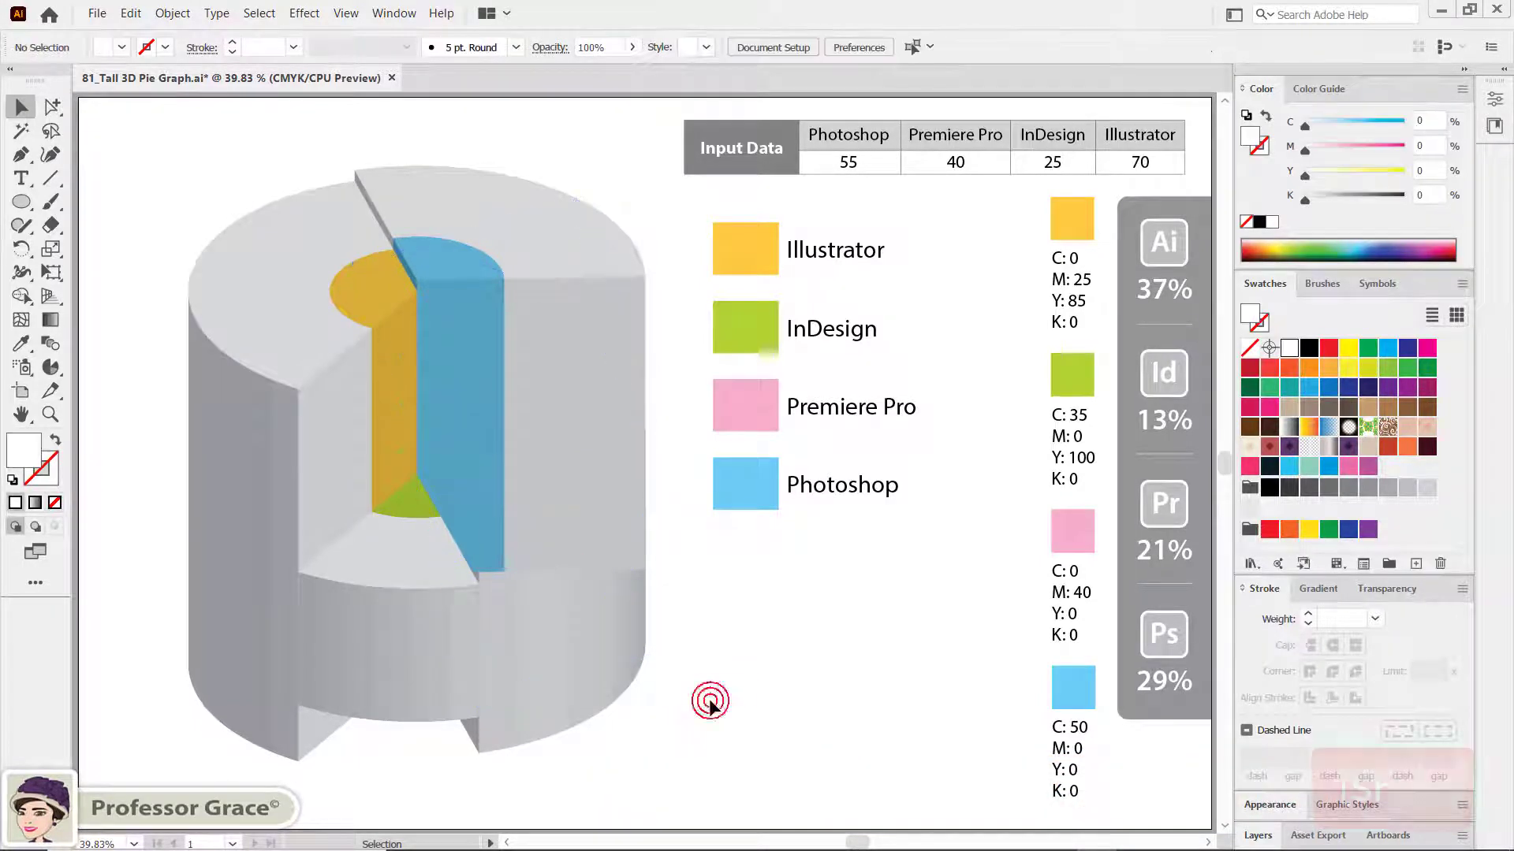
Bring the lower front and right-hand slices forward and drag them rightward.
{"action": "left_click", "coordinate": [415, 637], "text": "shift"}
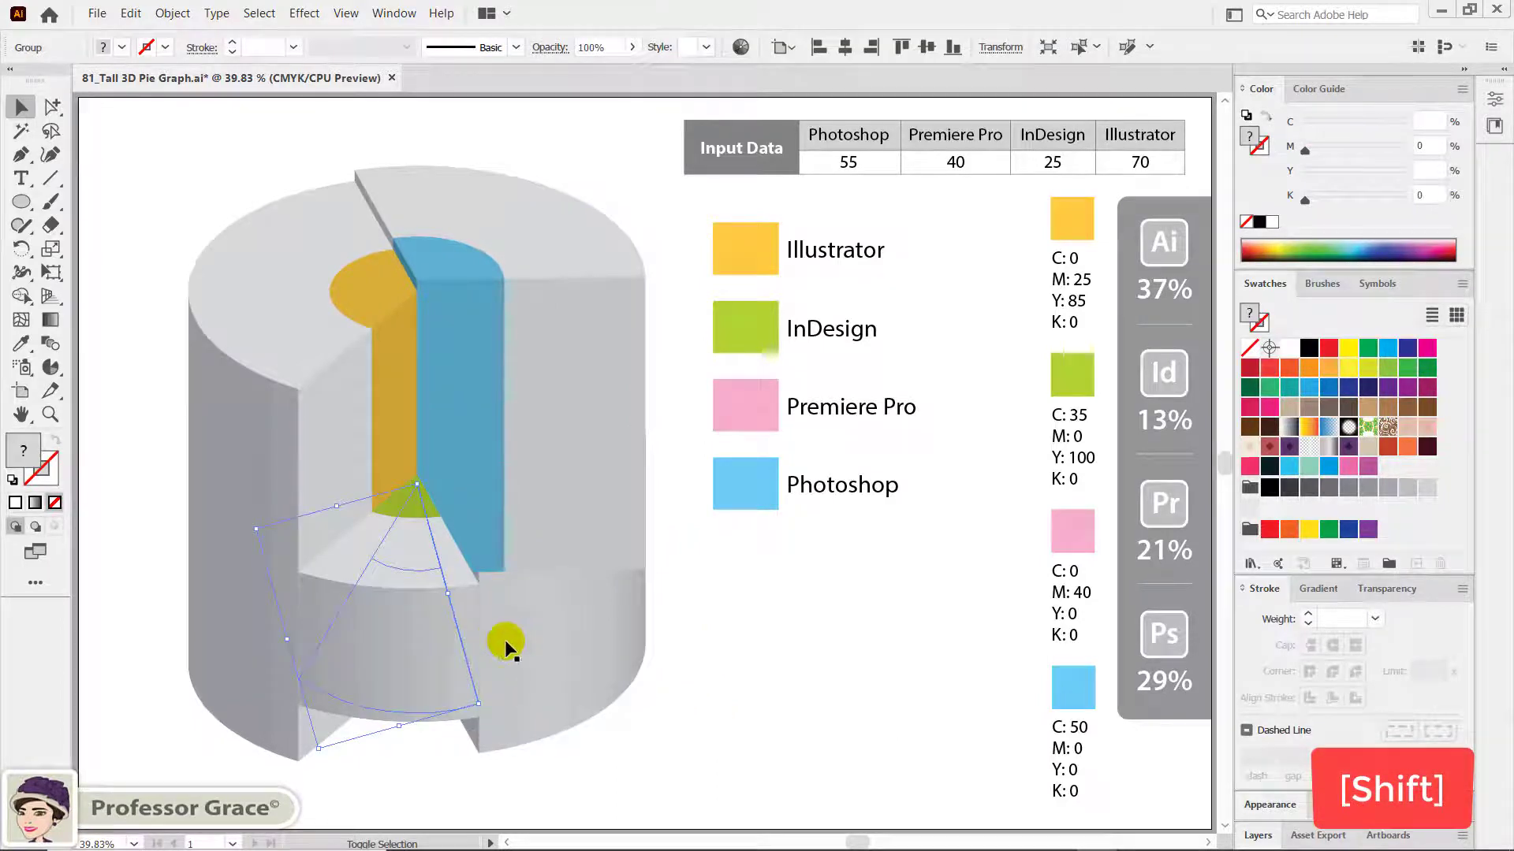
{"action": "left_click", "coordinate": [544, 646], "text": "shift"}
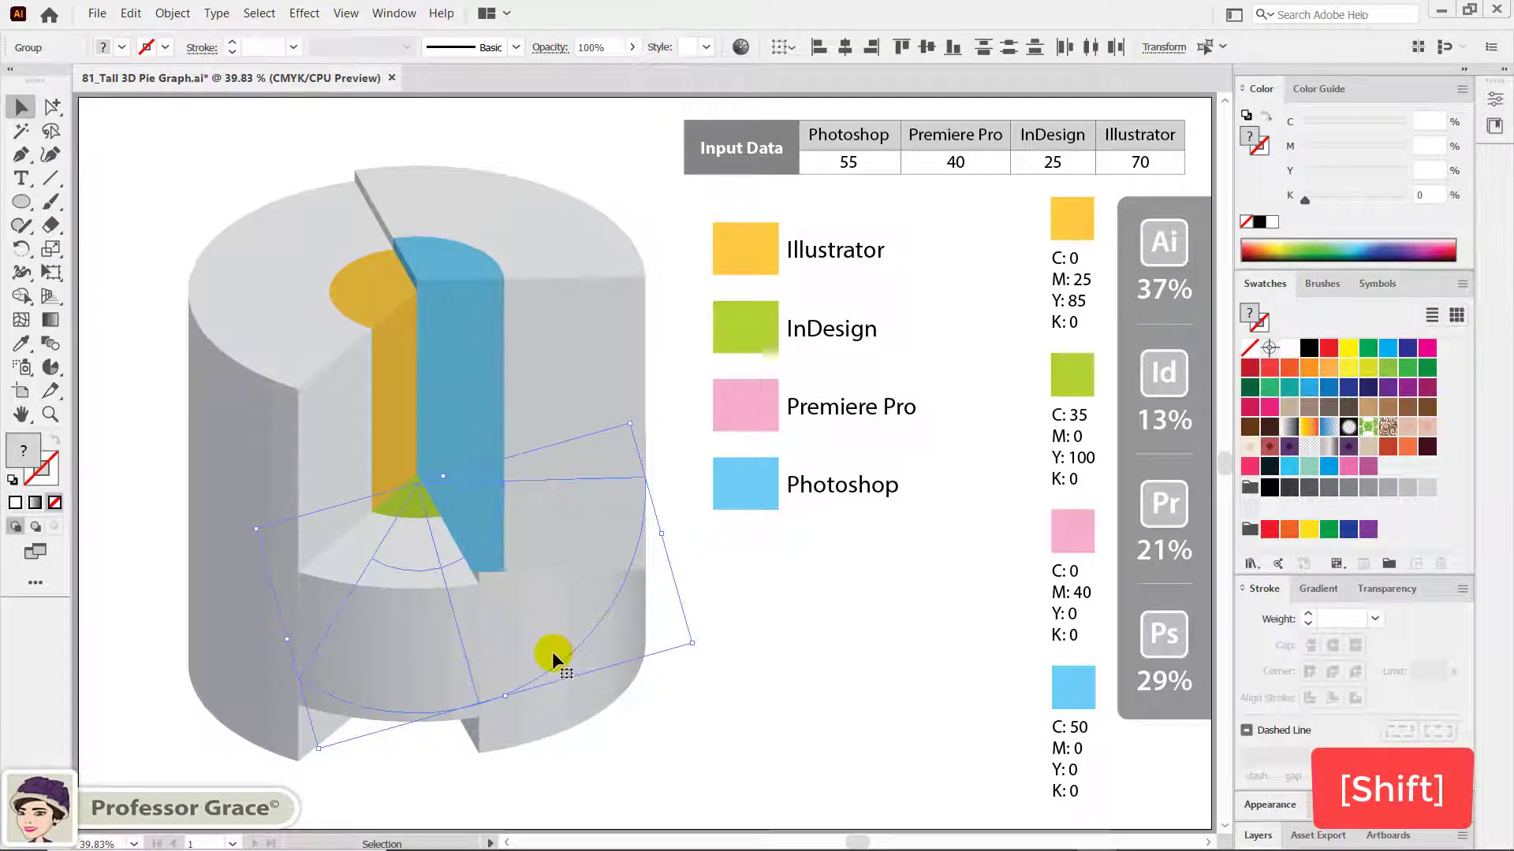
{"action": "key", "text": "ctrl"}
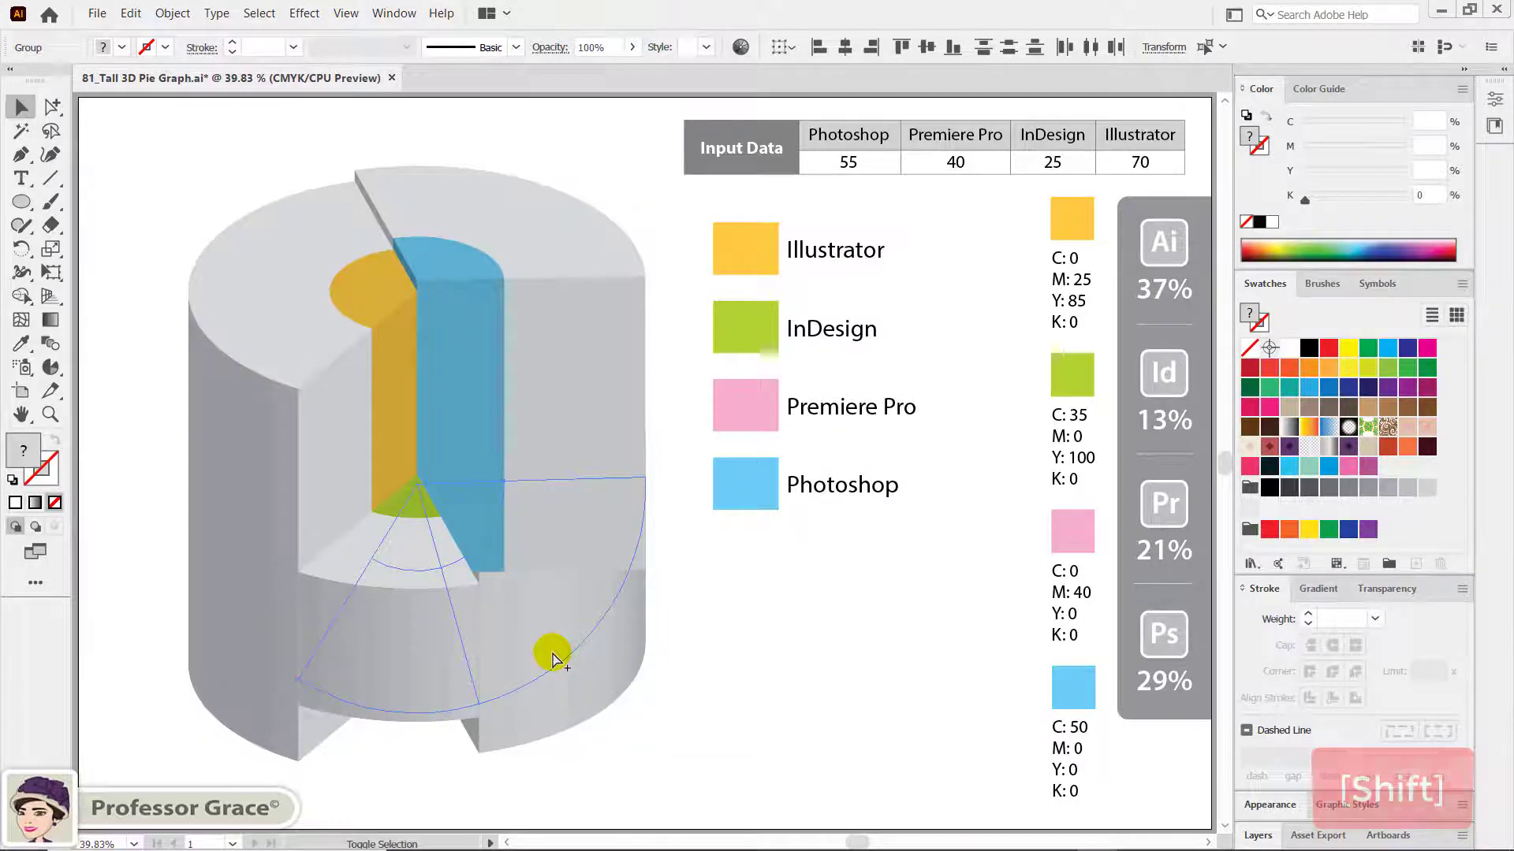
{"action": "key", "text": "ctrl+shift+bracketright"}
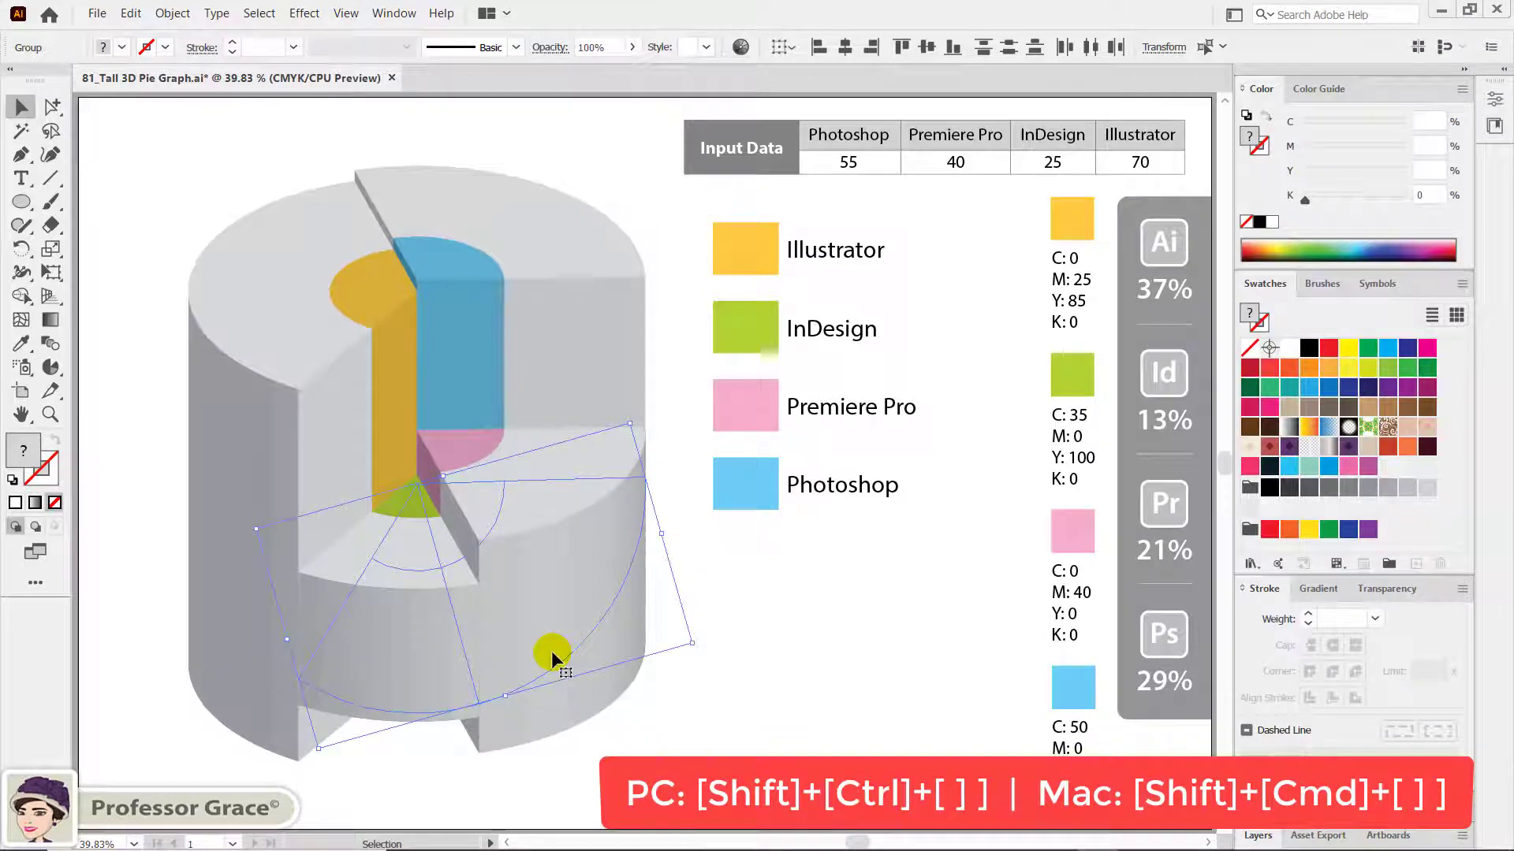
{"action": "left_click", "coordinate": [692, 678]}
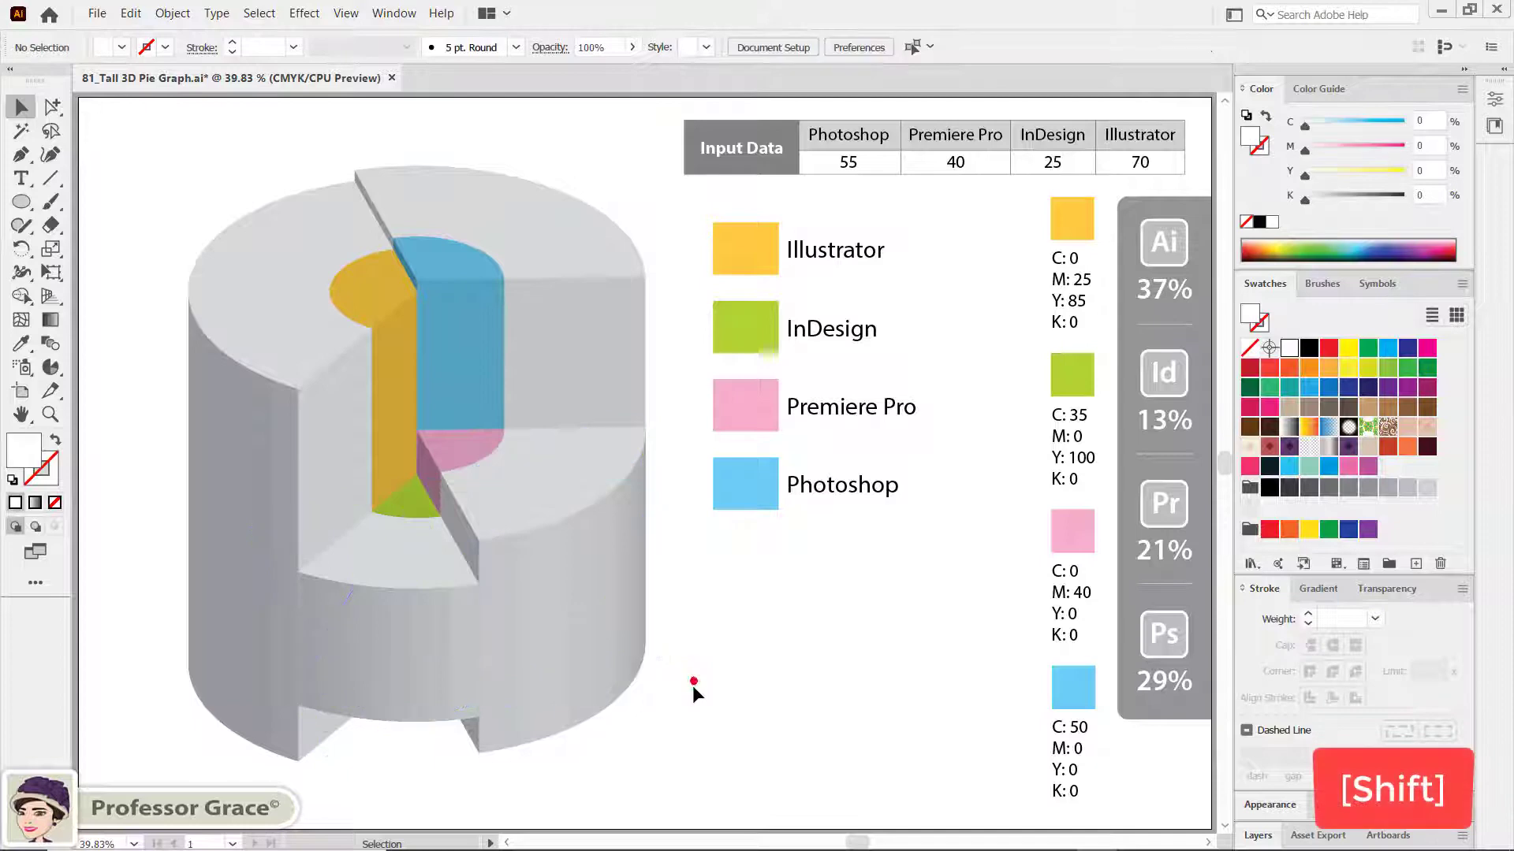
{"action": "left_click", "coordinate": [525, 622], "text": "shift"}
{"action": "left_click", "coordinate": [382, 614], "text": "shift"}
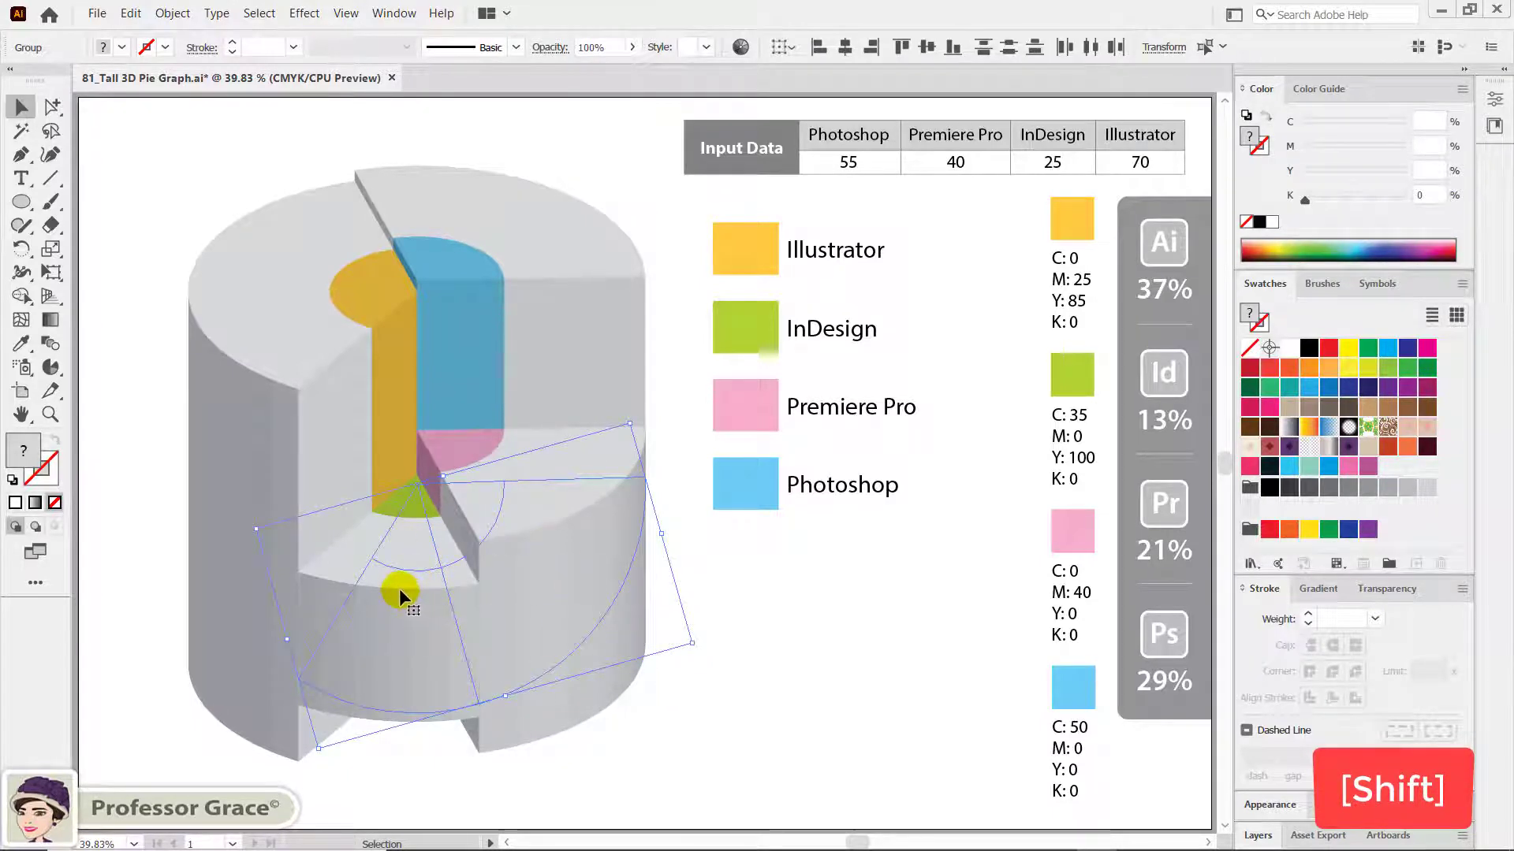
{"action": "left_click_drag", "start_coordinate": [399, 588], "coordinate": [758, 591]}
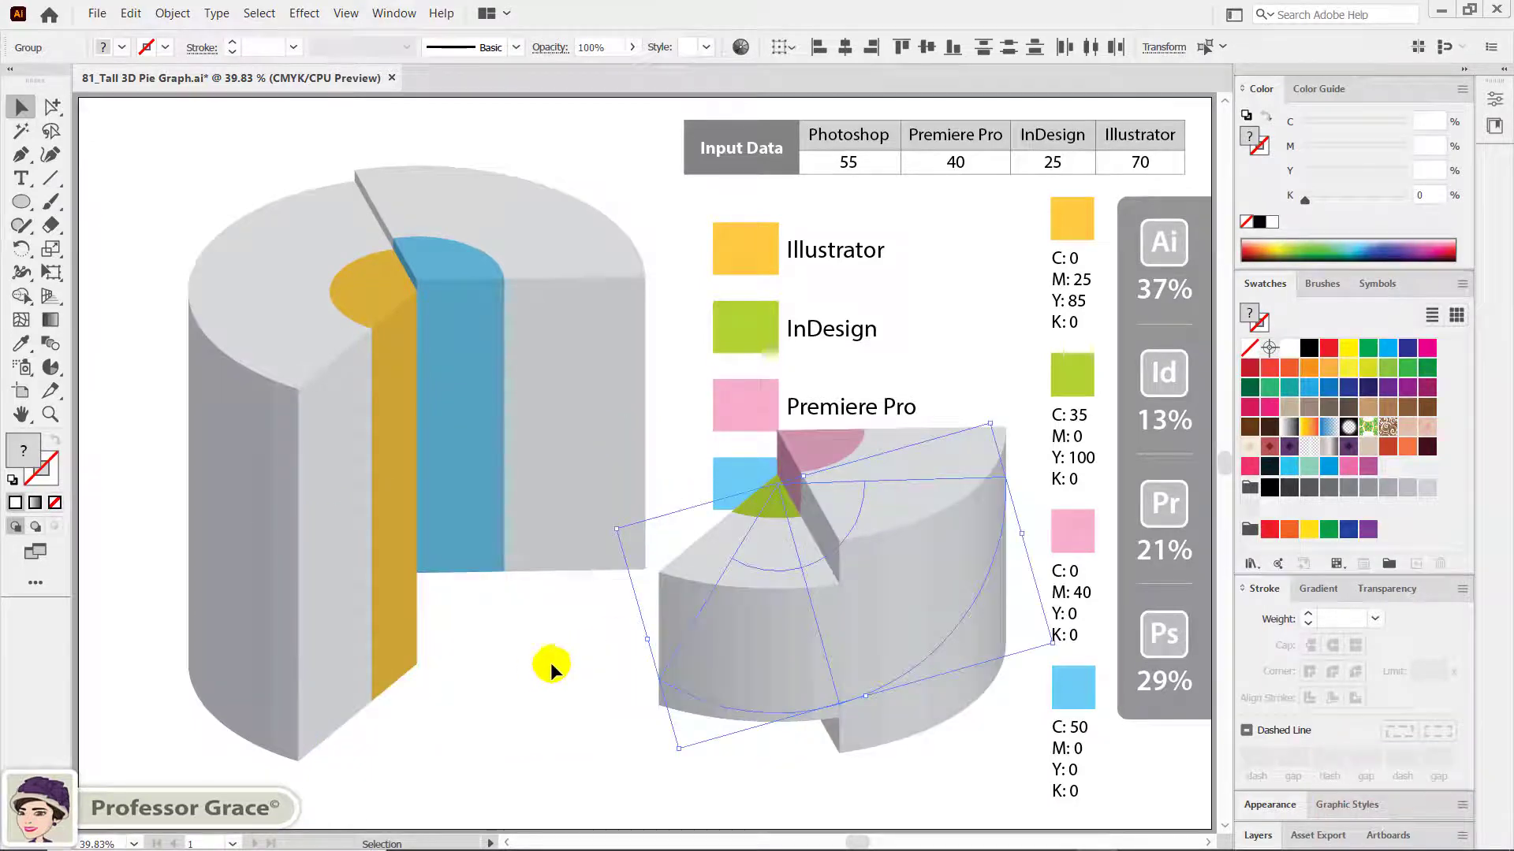
Lower the blue Photoshop slice group into the pie and nudge it into position.
{"action": "left_click", "coordinate": [533, 665]}
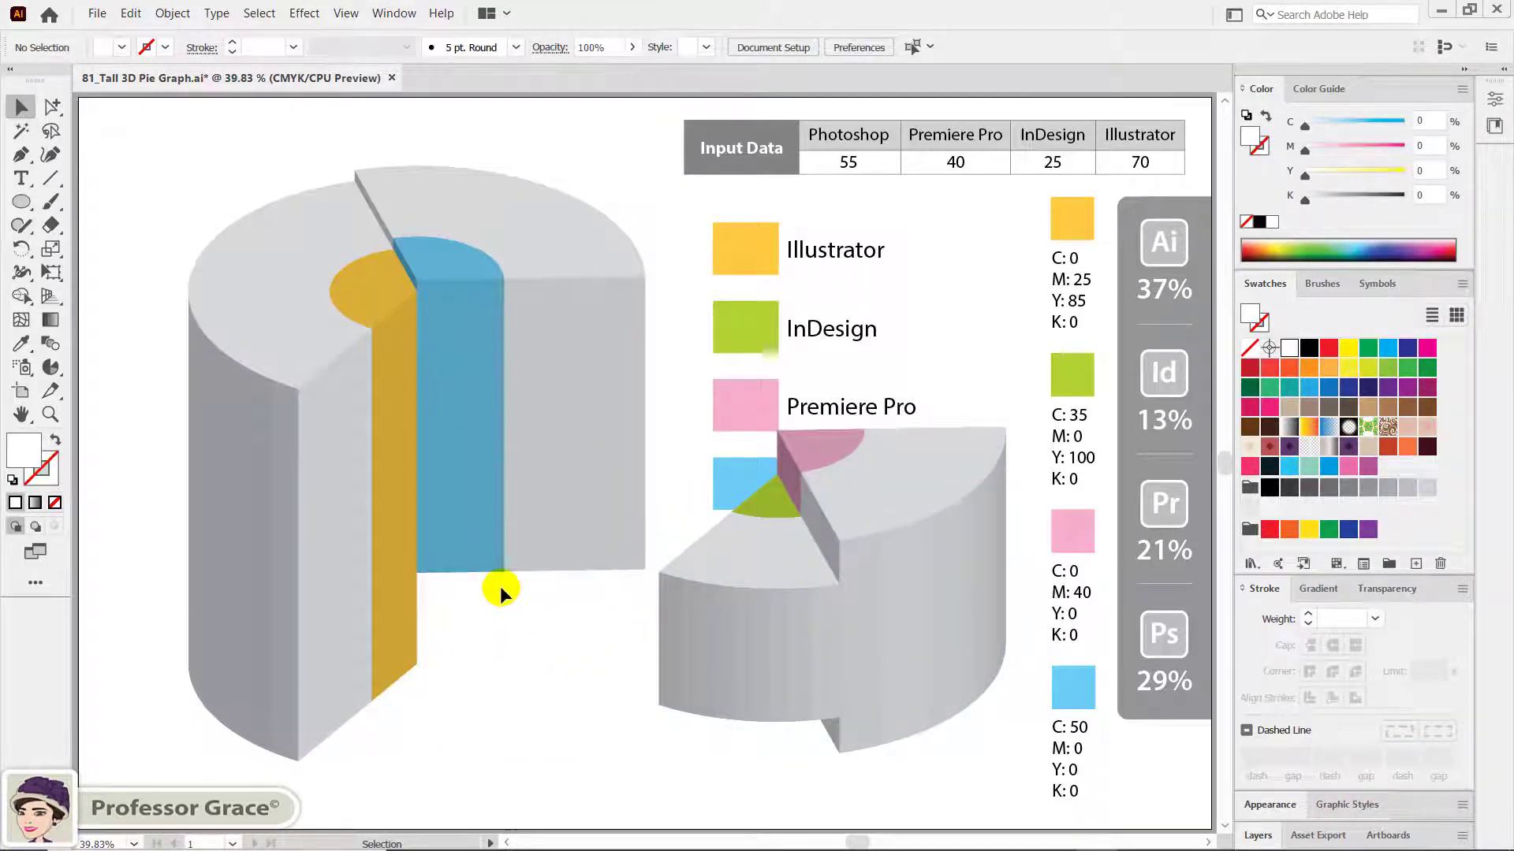
{"action": "left_click", "coordinate": [487, 475]}
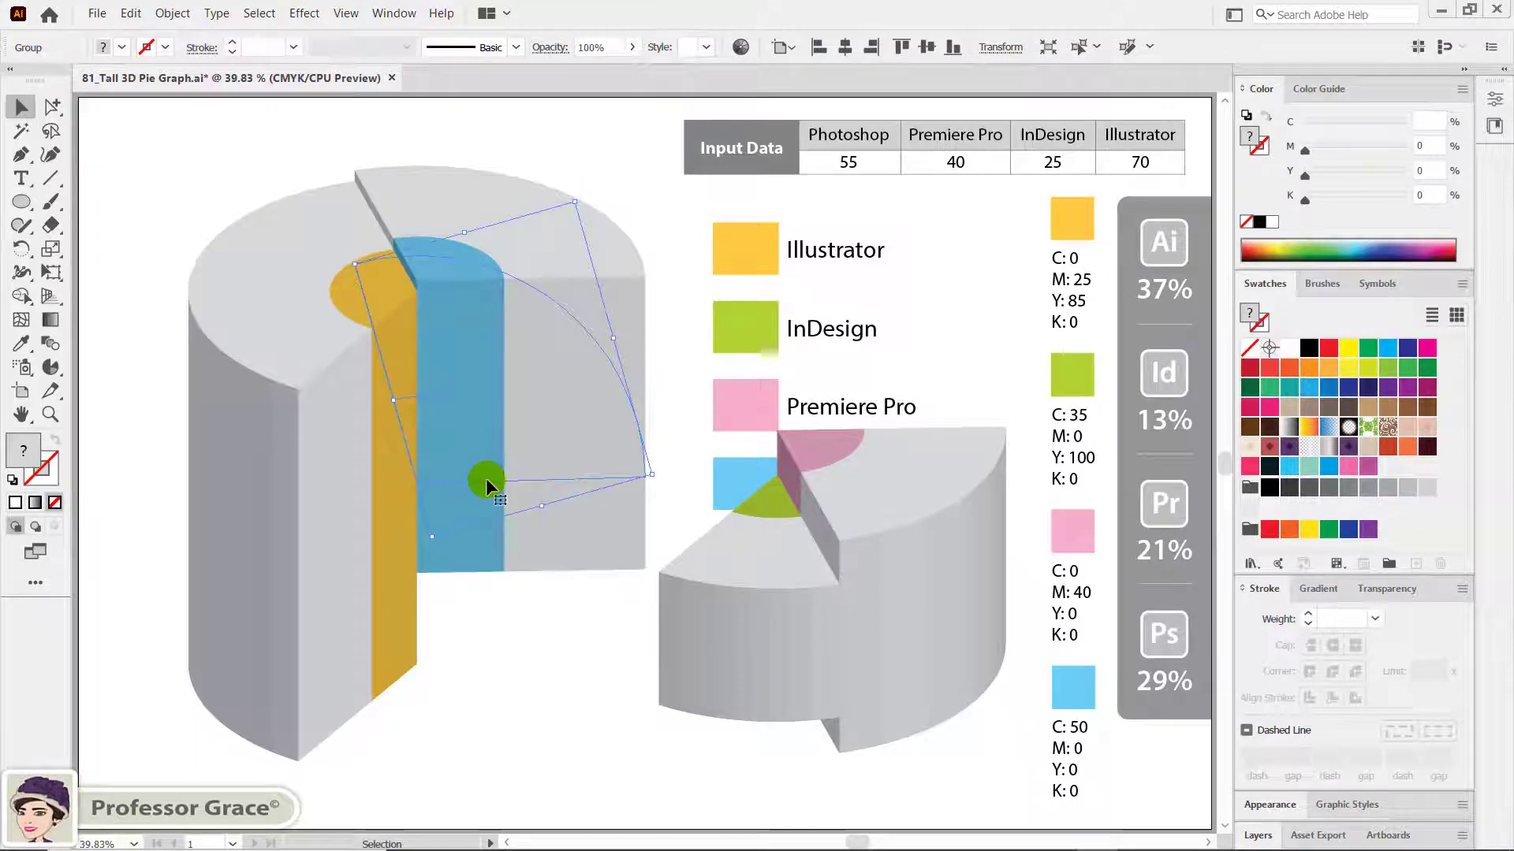
{"action": "left_click_drag", "start_coordinate": [486, 471], "coordinate": [484, 570]}
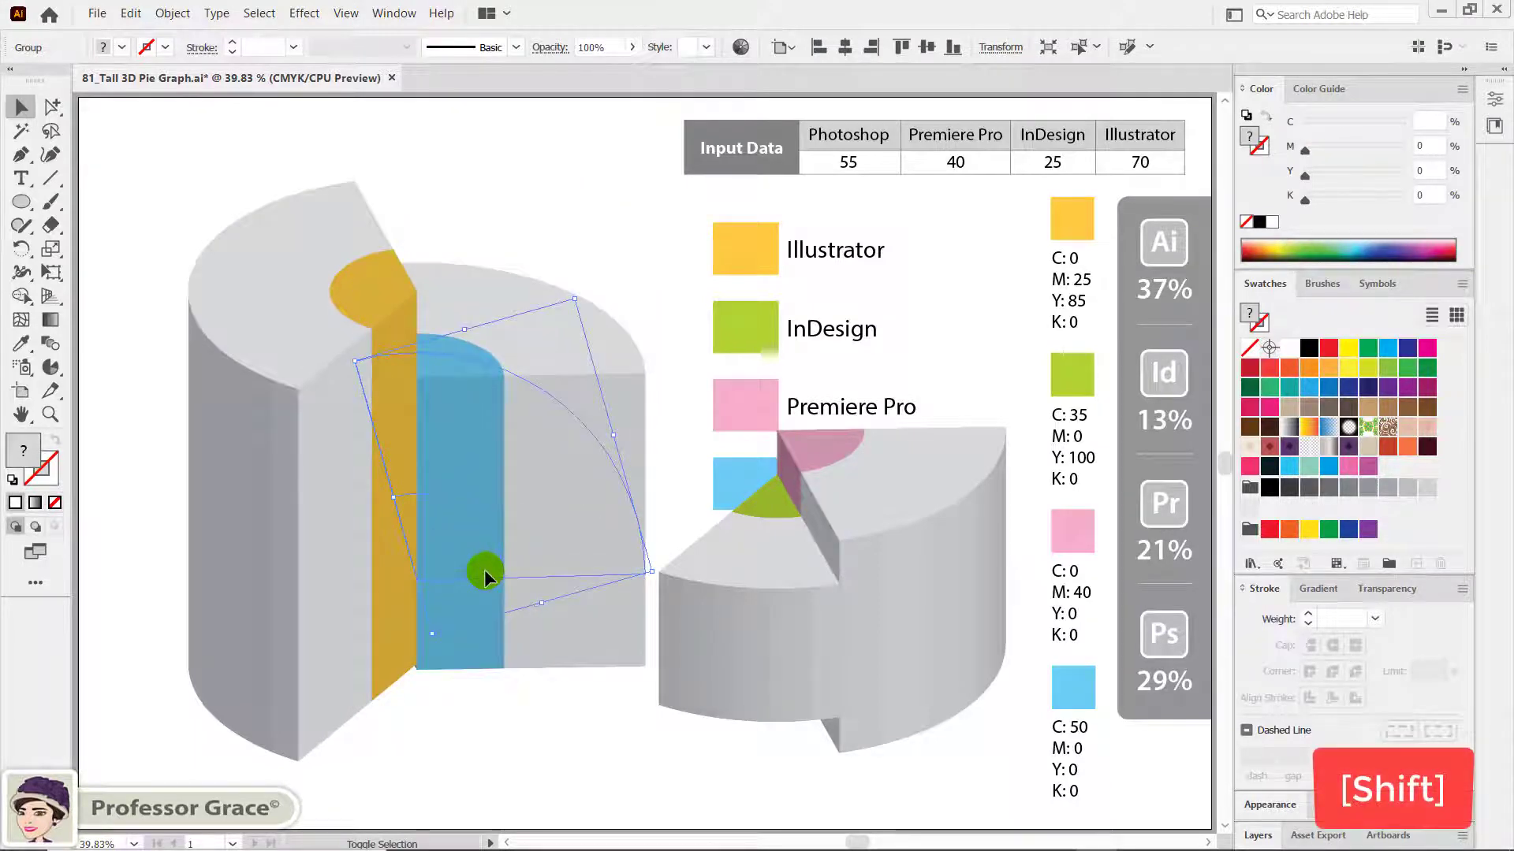
{"action": "key", "text": "shift+Up"}
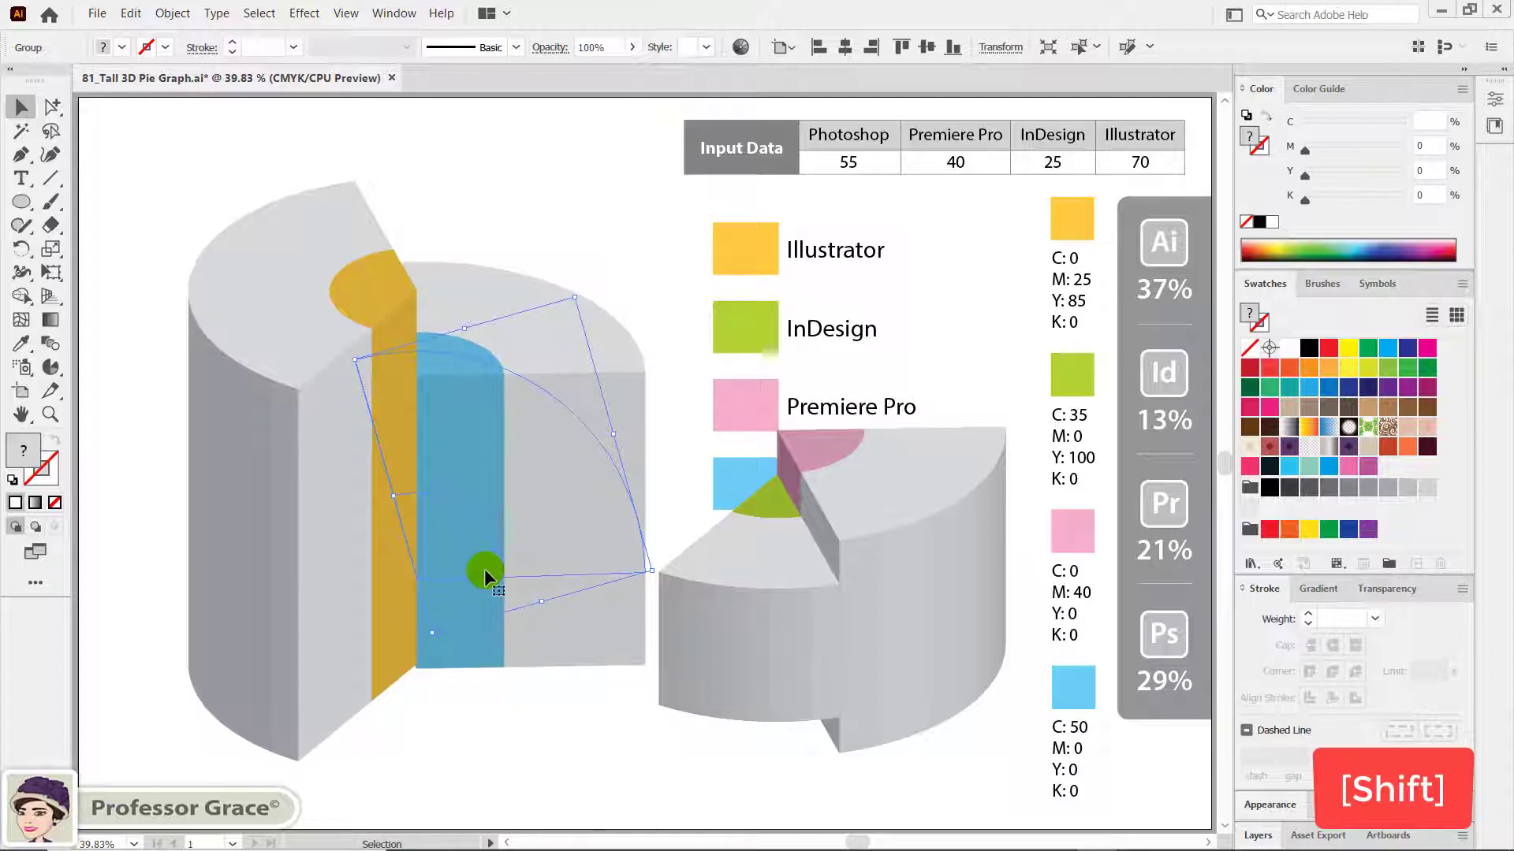
{"action": "key", "text": "shift+Up"}
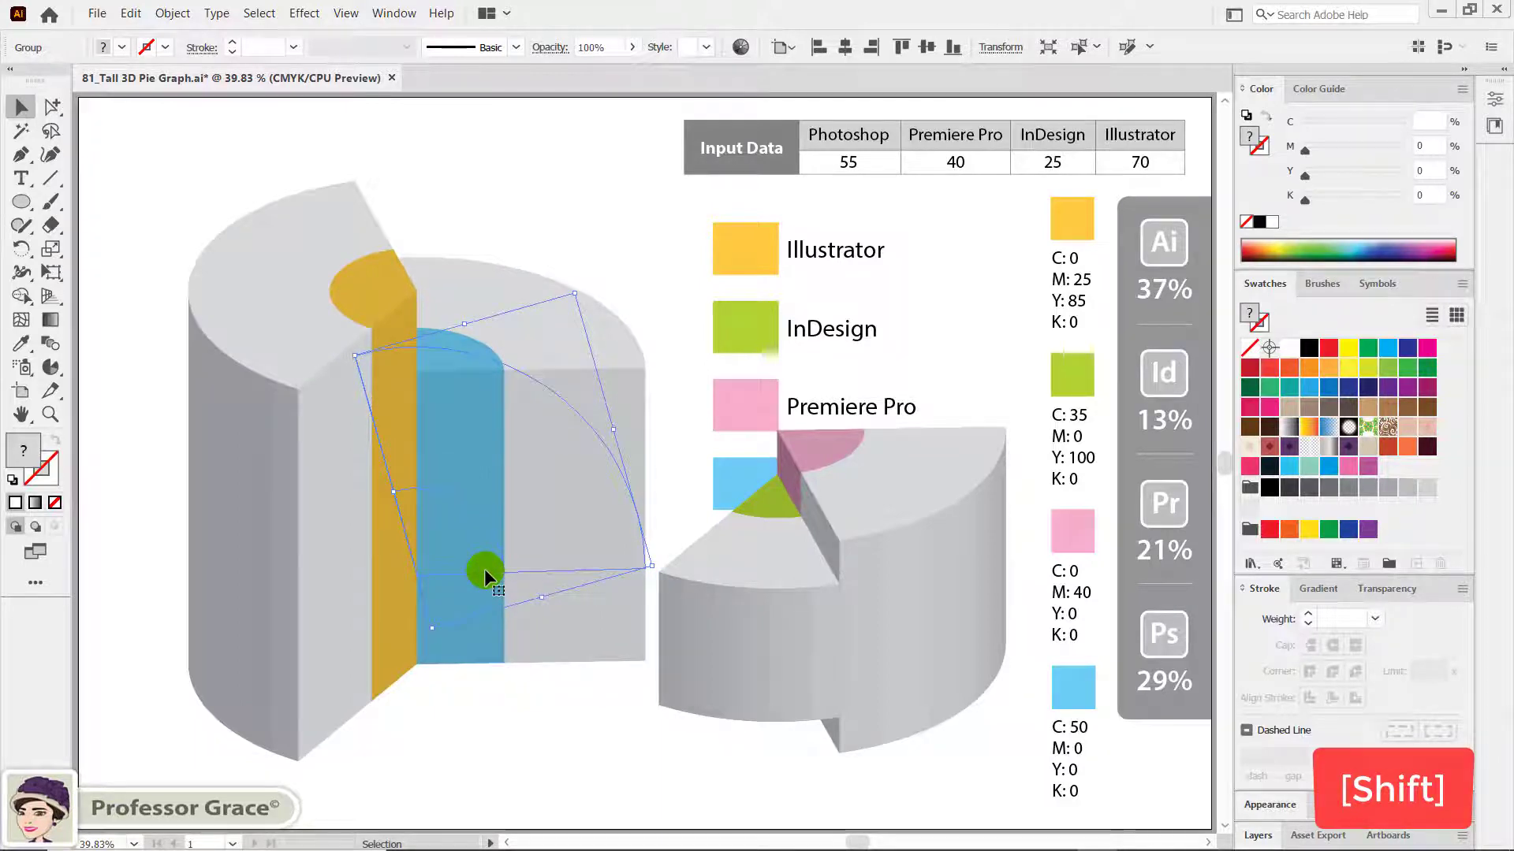
{"action": "left_click", "coordinate": [547, 708]}
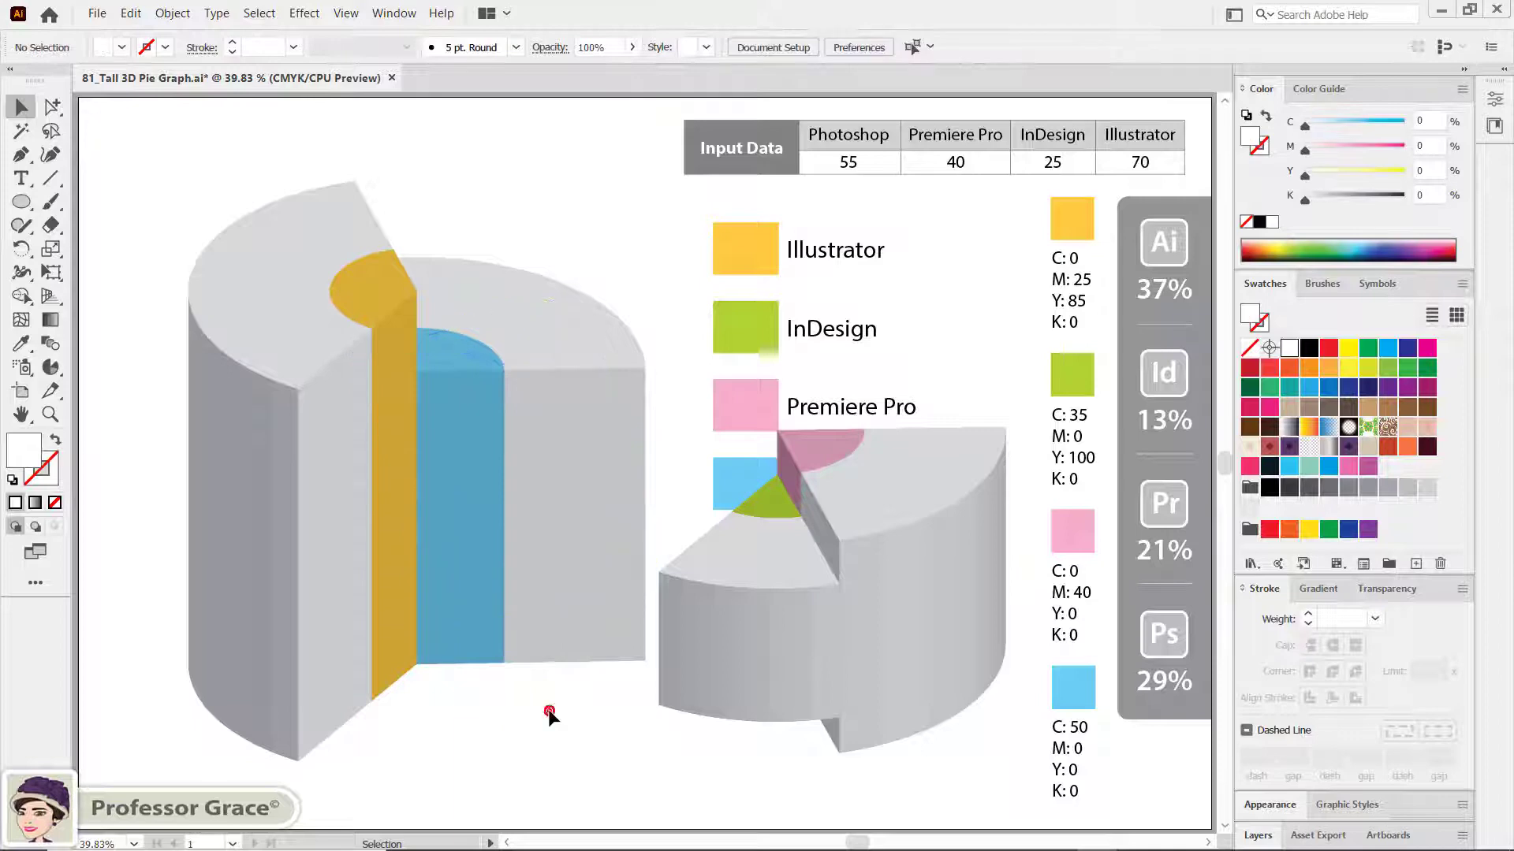
{"action": "left_click", "coordinate": [565, 641]}
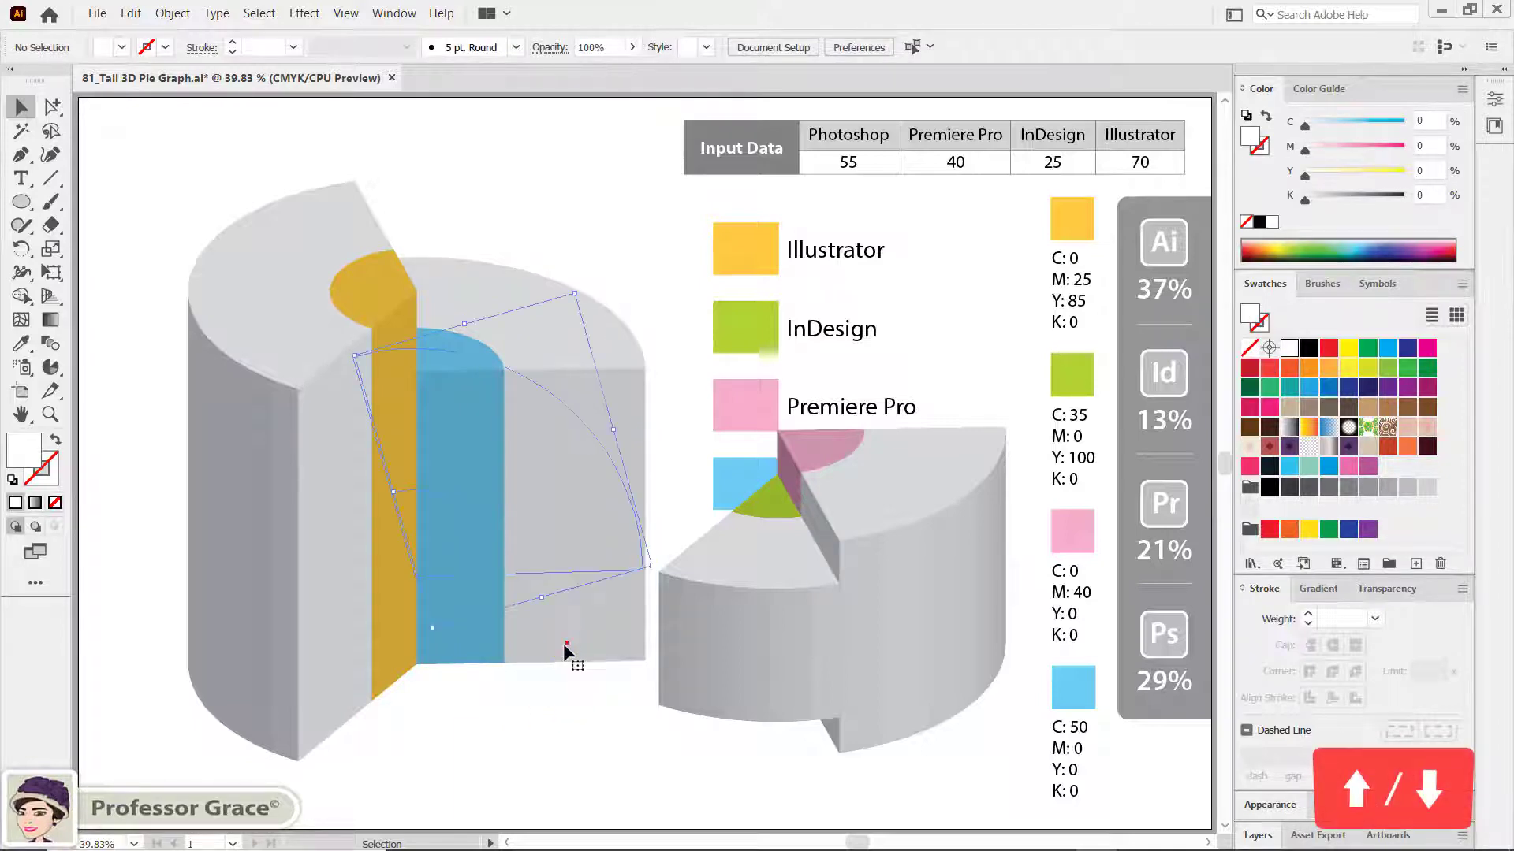
{"action": "key", "text": "Right"}
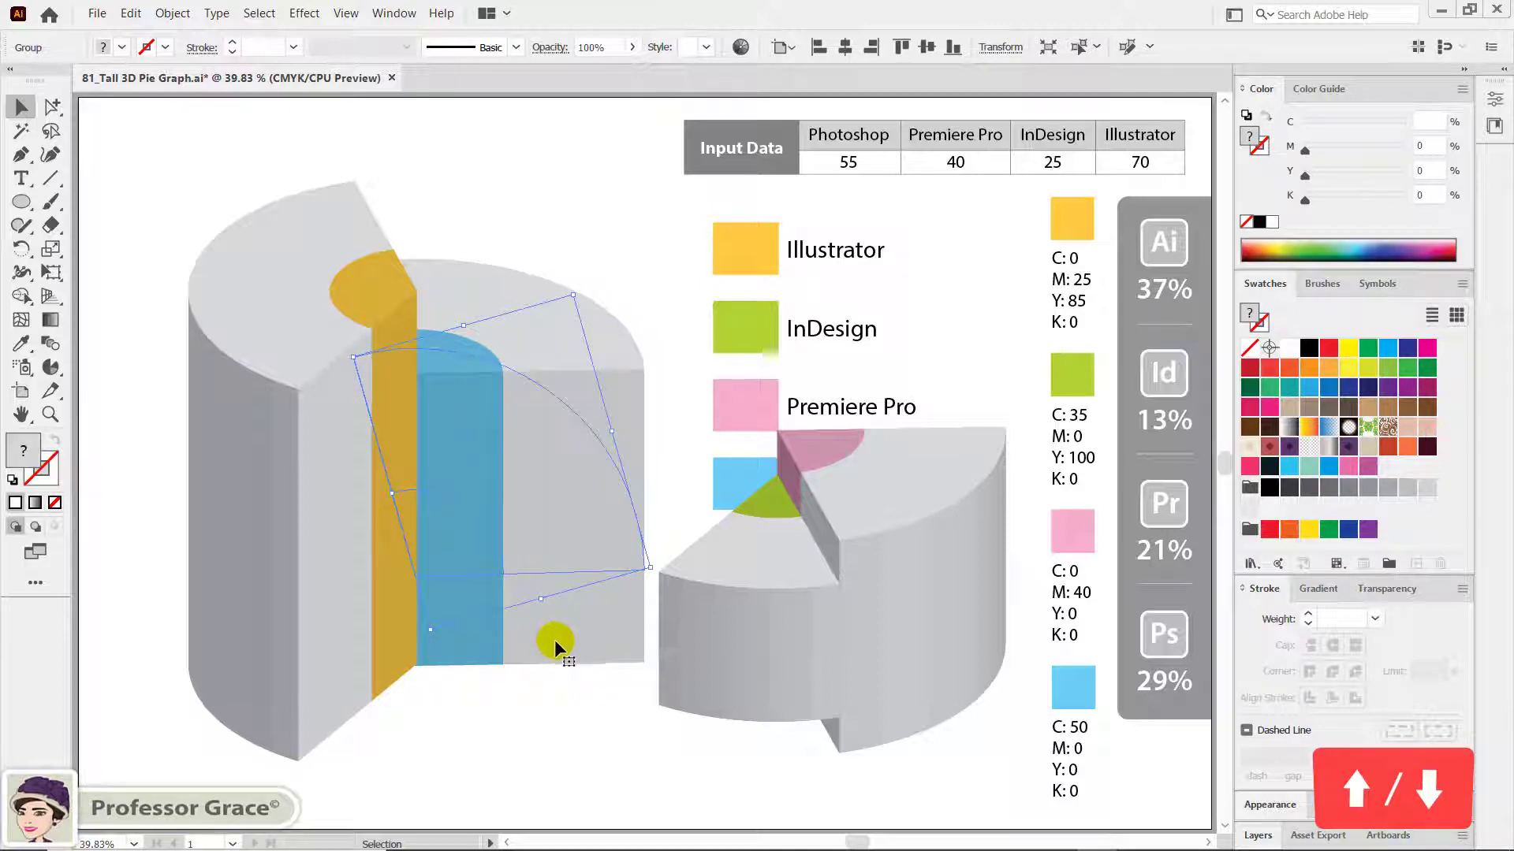
{"action": "key", "text": "Right"}
{"action": "key", "text": "Right"}
{"action": "key", "text": "Right"}
{"action": "key", "text": "Right"}
{"action": "key", "text": "Left"}
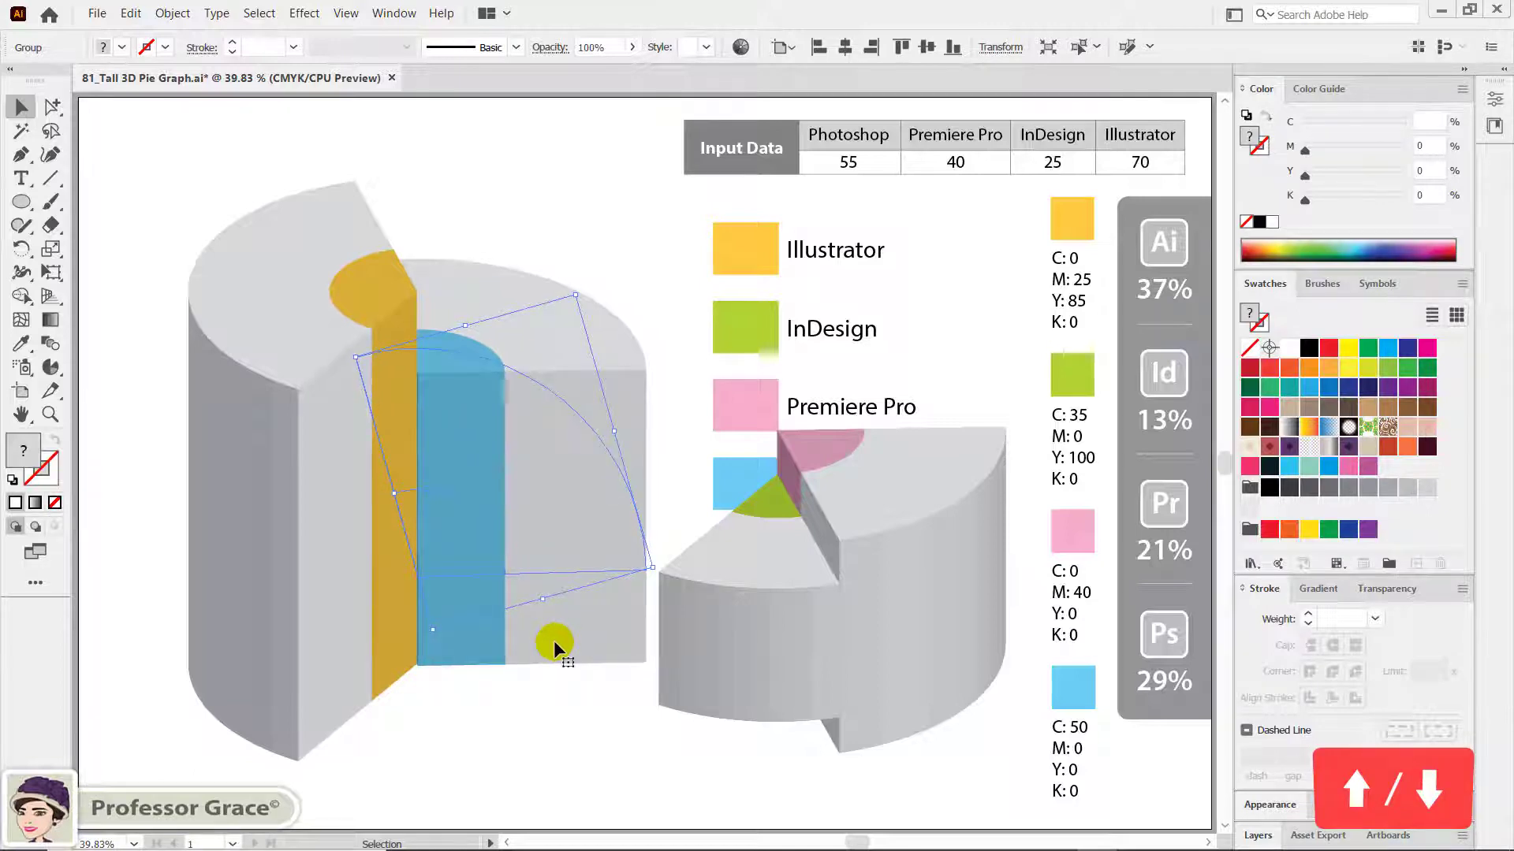
{"action": "key", "text": "Left"}
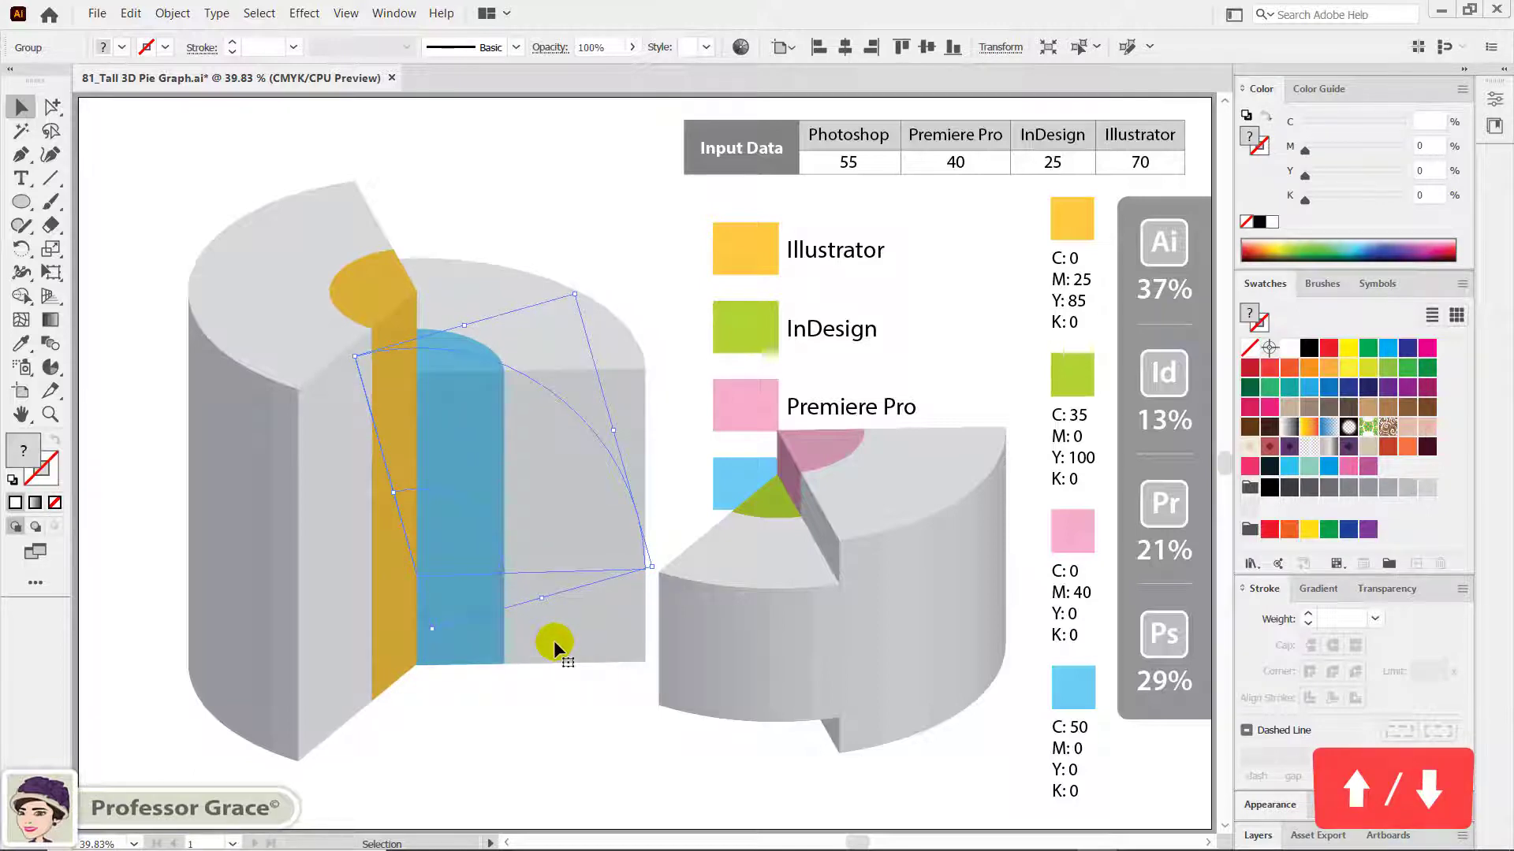
{"action": "left_click", "coordinate": [545, 685]}
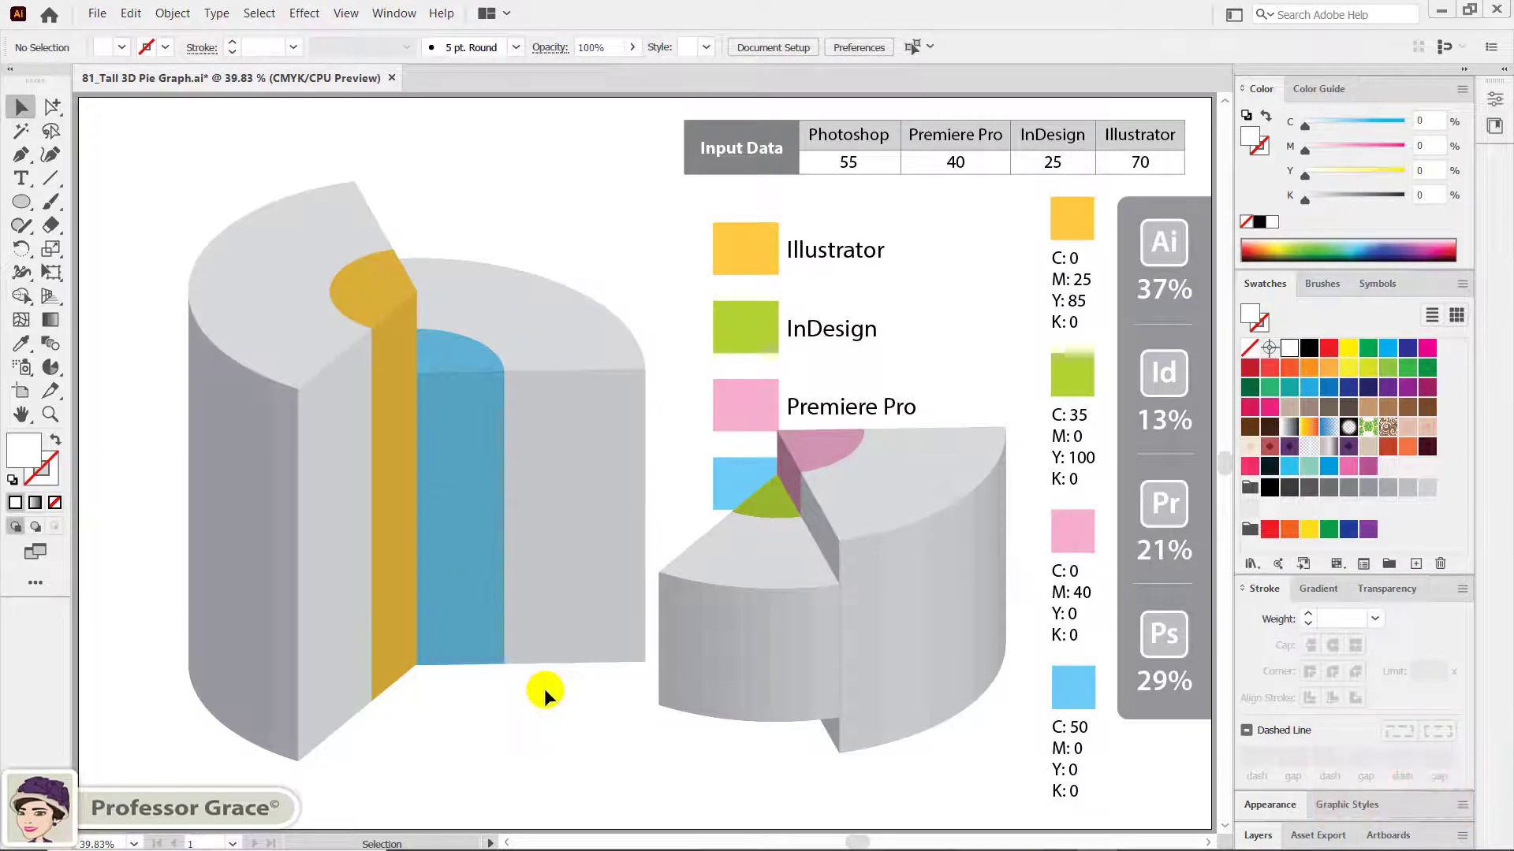
Fit the green-topped InDesign slice into the pie's front and nudge it into place.
{"action": "left_click", "coordinate": [781, 644]}
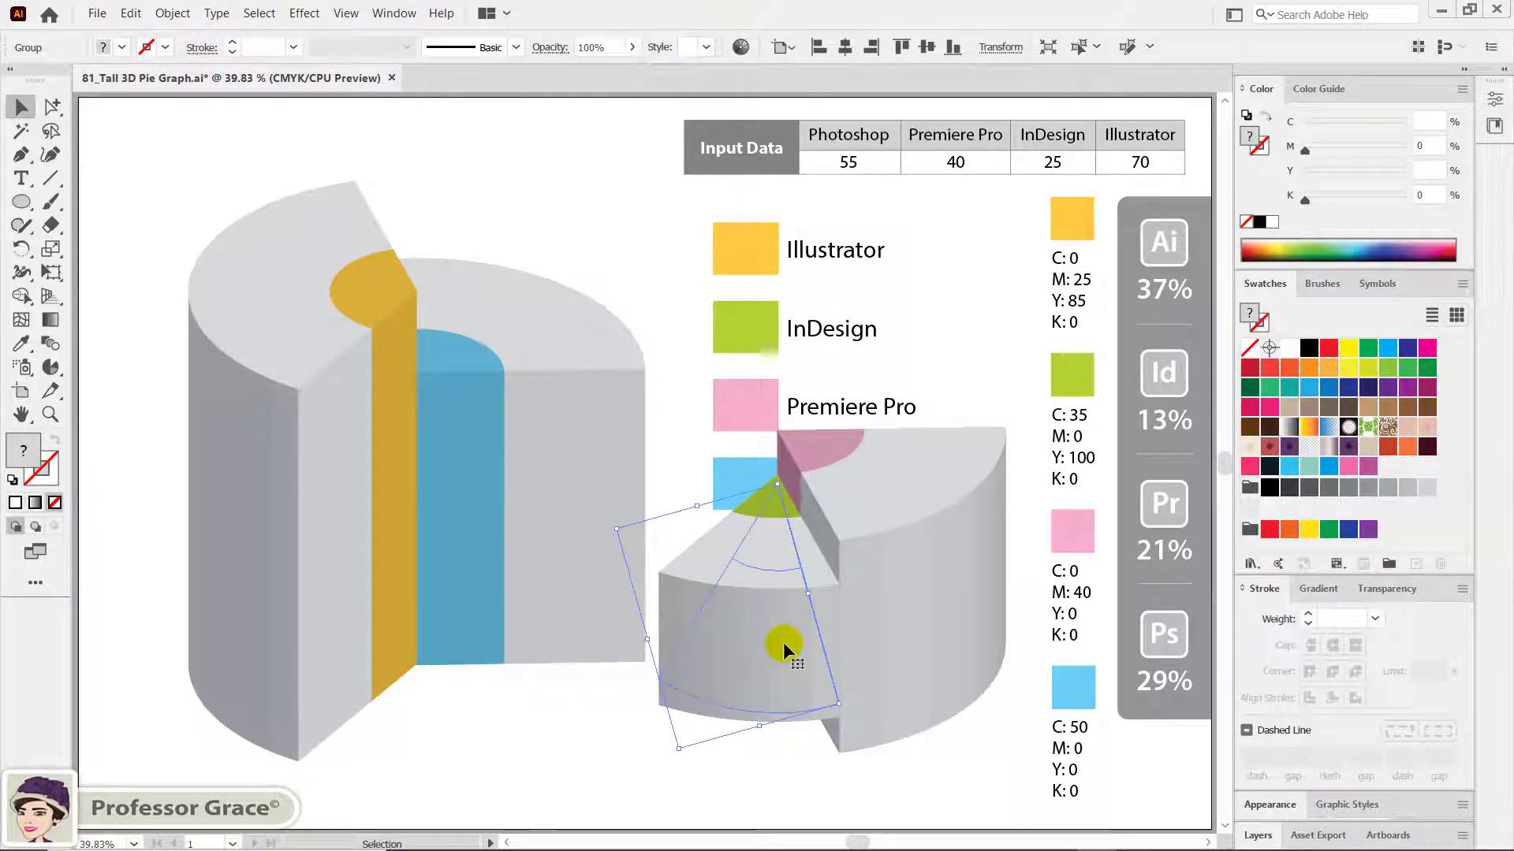
{"action": "left_click_drag", "start_coordinate": [783, 641], "coordinate": [428, 699]}
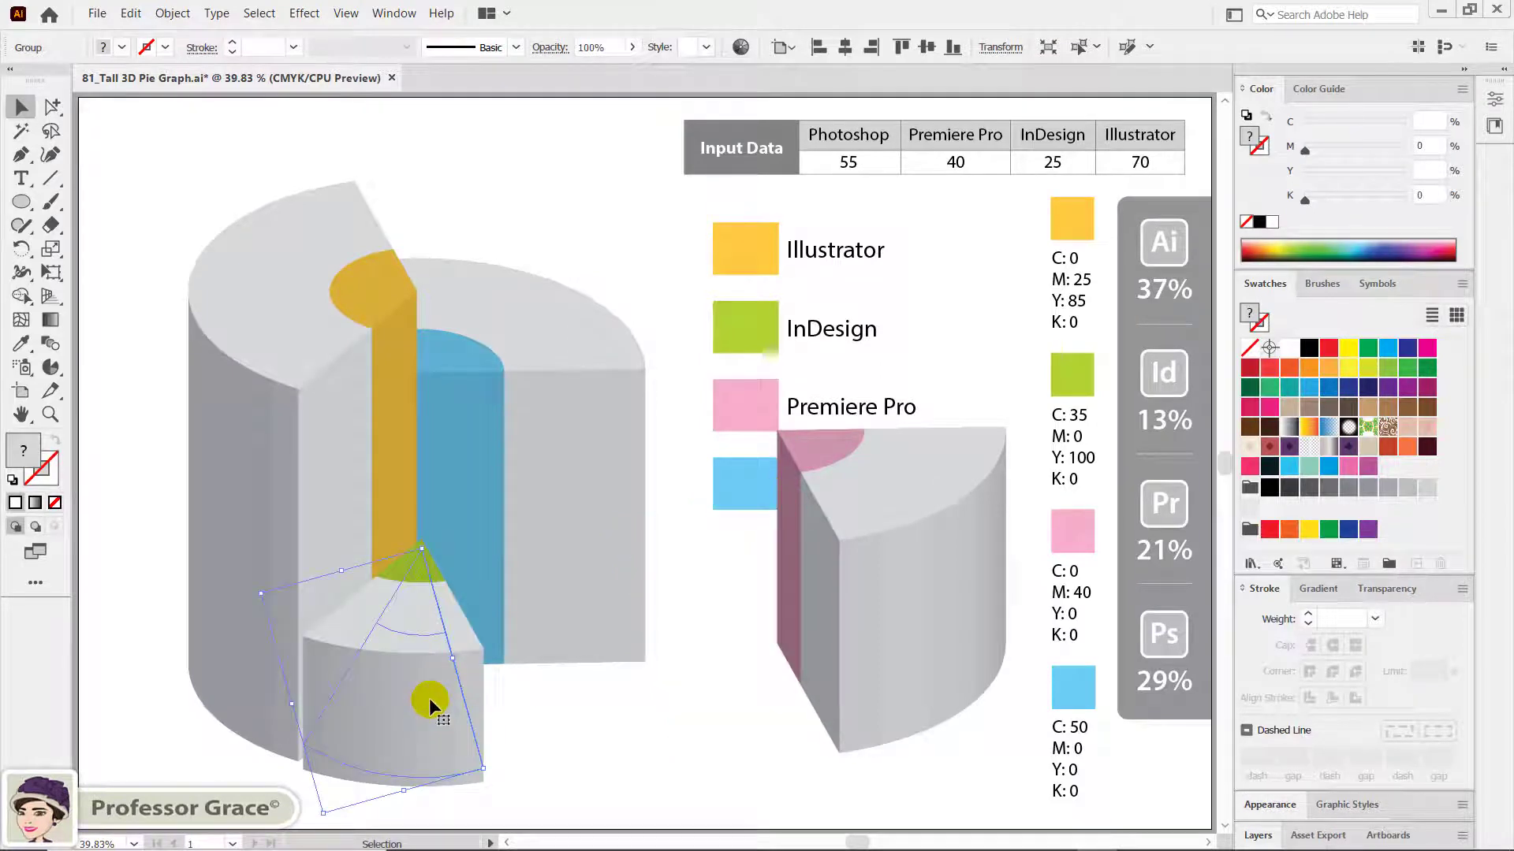
{"action": "key", "text": "Up"}
{"action": "key", "text": "Up"}
{"action": "key", "text": "Up"}
{"action": "key", "text": "Left"}
{"action": "key", "text": "Left"}
{"action": "key", "text": "Left"}
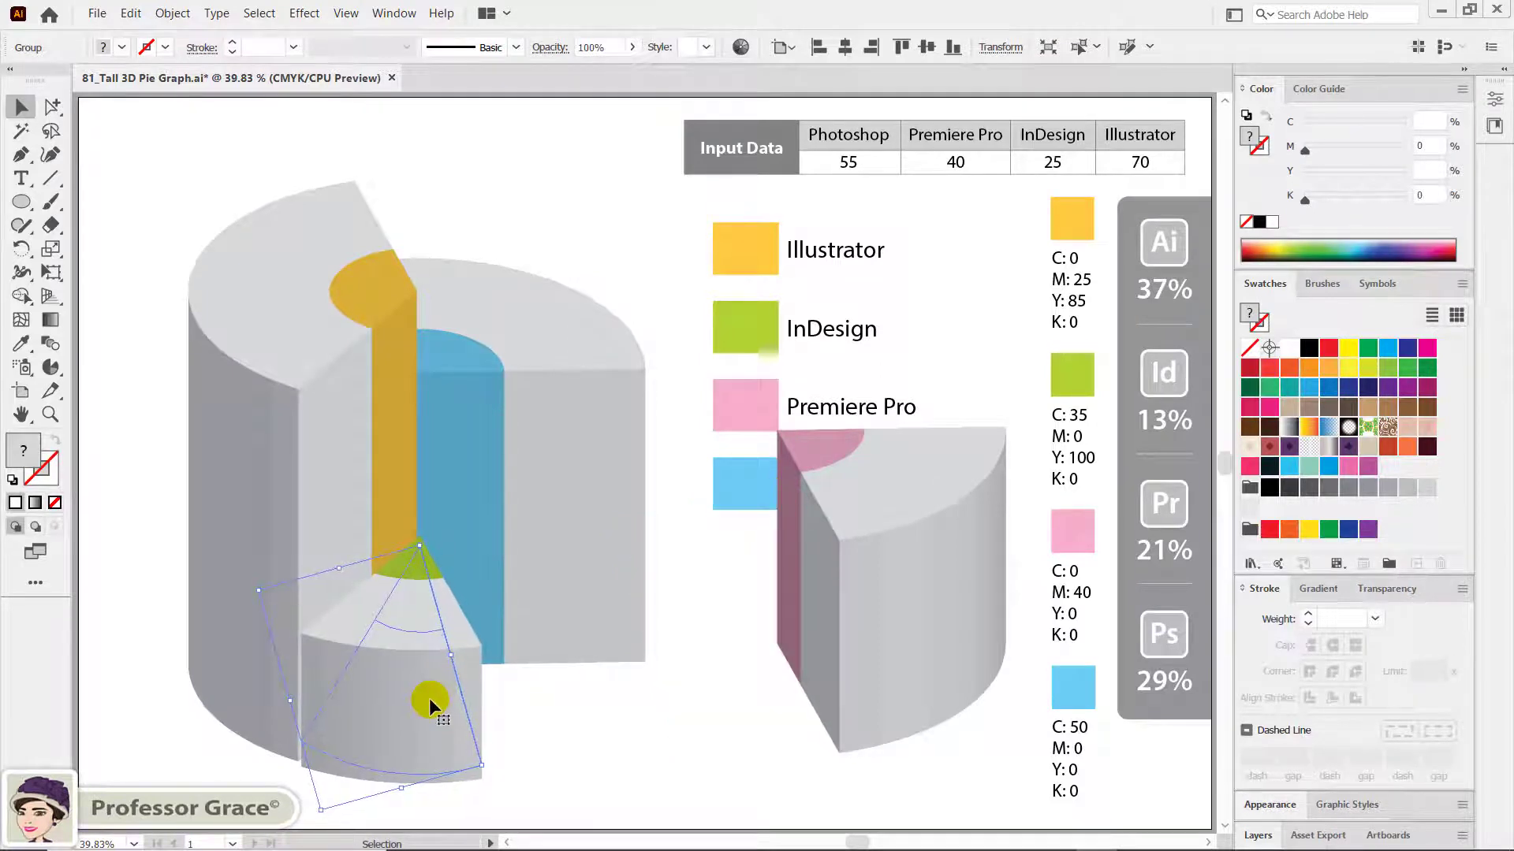
{"action": "key", "text": "Up"}
{"action": "key", "text": "Up"}
{"action": "key", "text": "Up"}
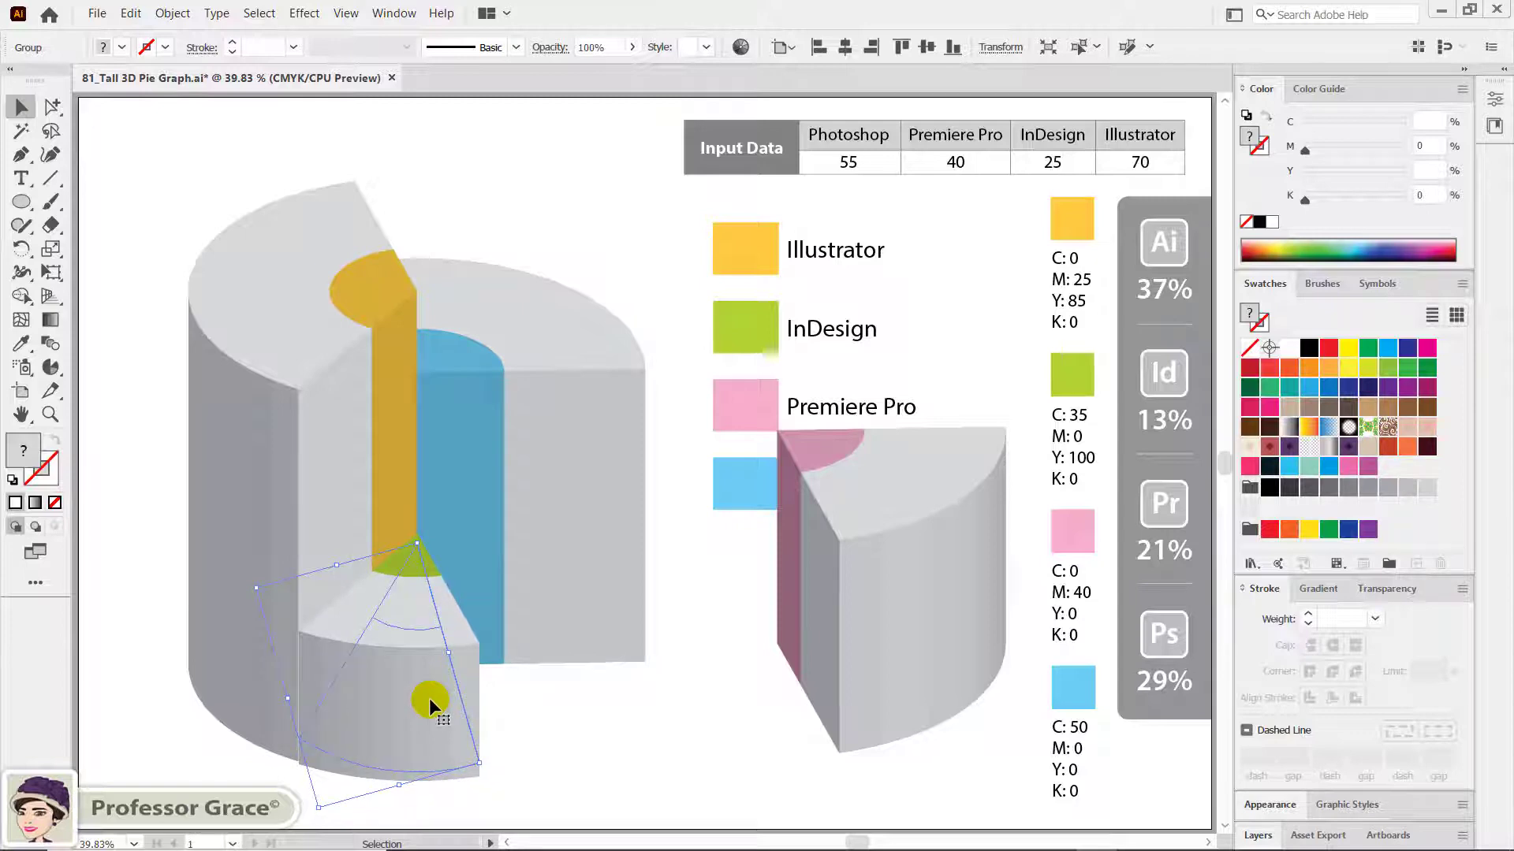
{"action": "key", "text": "Left"}
{"action": "key", "text": "Left"}
{"action": "key", "text": "Up"}
{"action": "key", "text": "Up"}
{"action": "key", "text": "Up"}
{"action": "key", "text": "Up"}
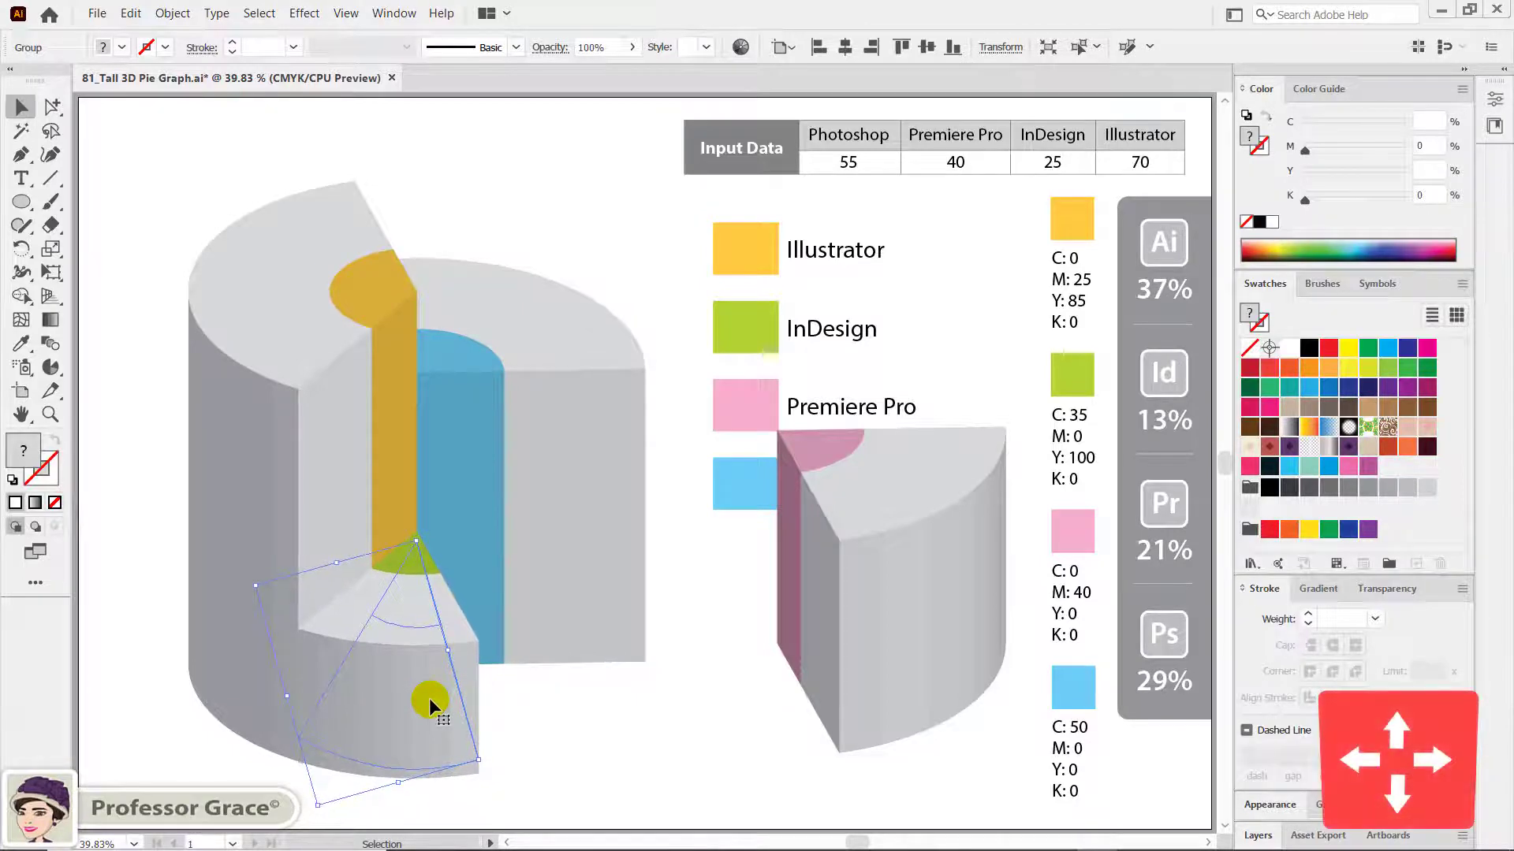
{"action": "left_click", "coordinate": [558, 685]}
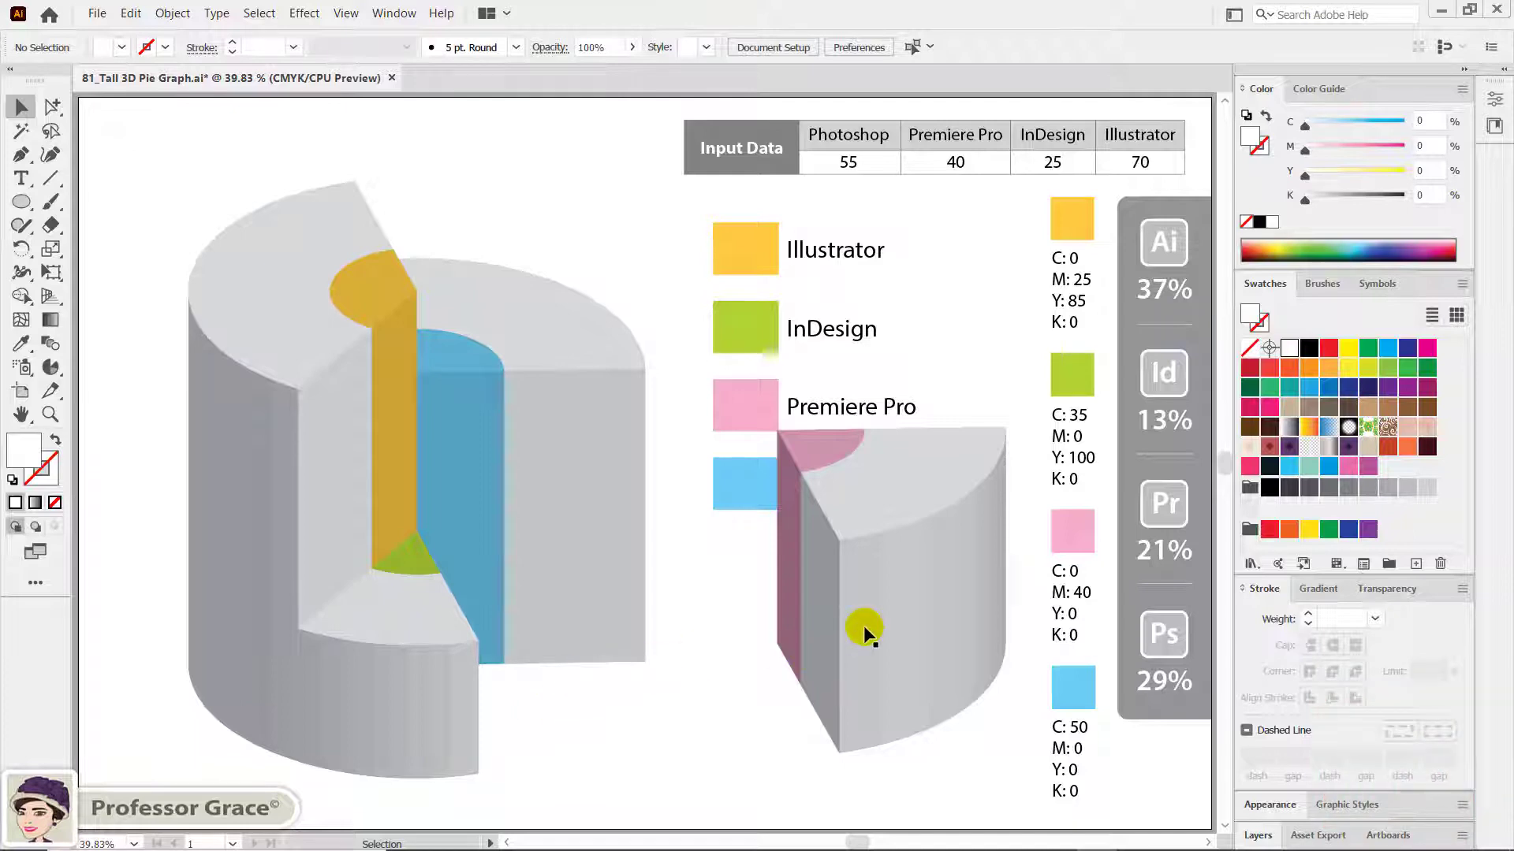
Move the pink-topped Premiere Pro slice into the pie's gap and nudge it into alignment.
{"action": "left_click", "coordinate": [891, 623]}
{"action": "left_click_drag", "start_coordinate": [948, 614], "coordinate": [607, 646]}
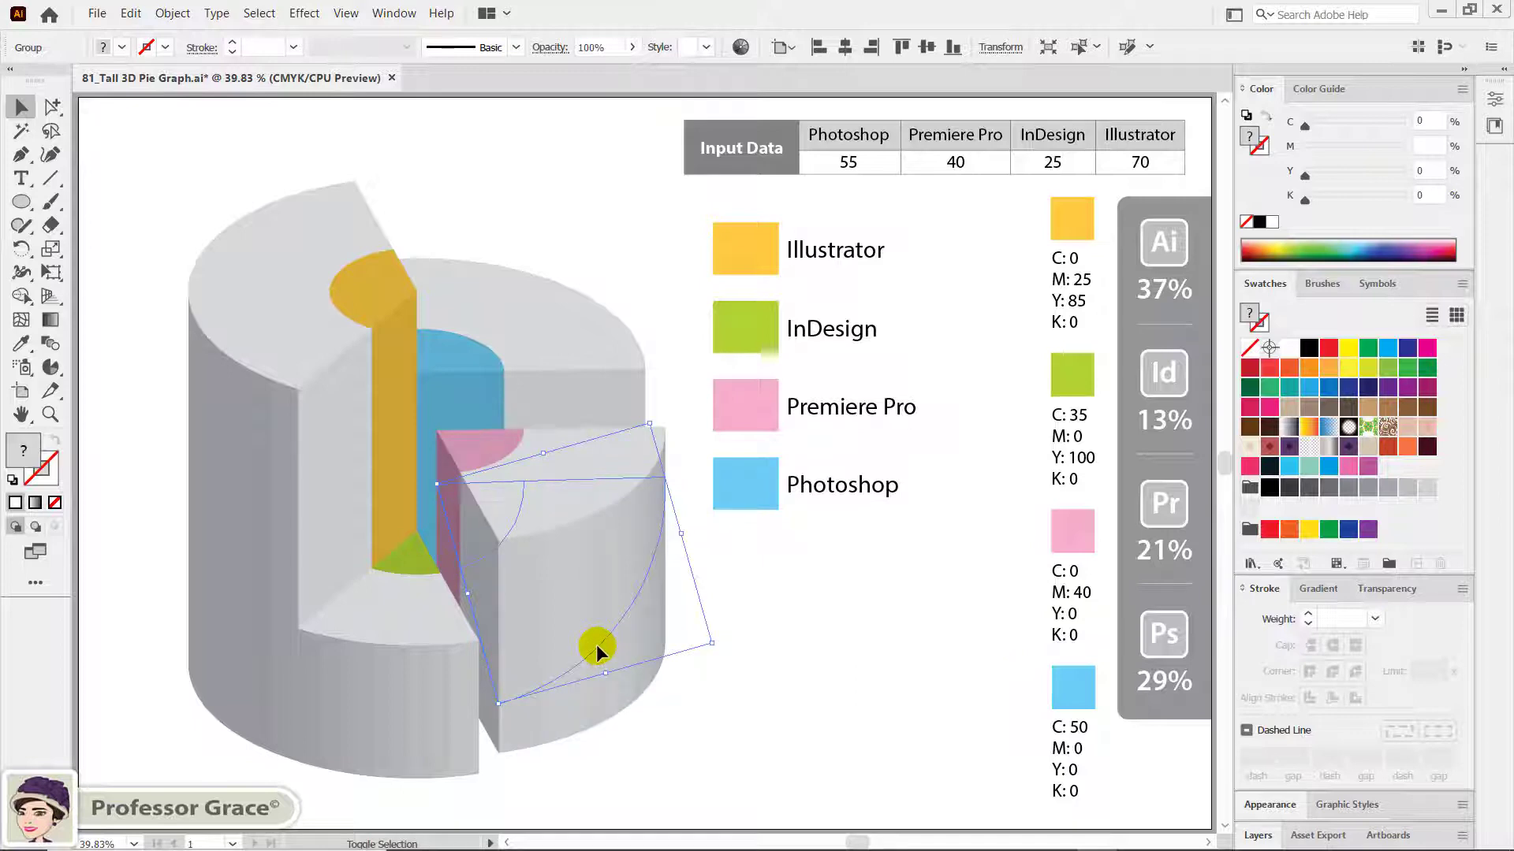
{"action": "key", "text": "shift+Left"}
{"action": "key", "text": "shift+Left"}
{"action": "key", "text": "shift+Left"}
{"action": "key", "text": "shift+Left"}
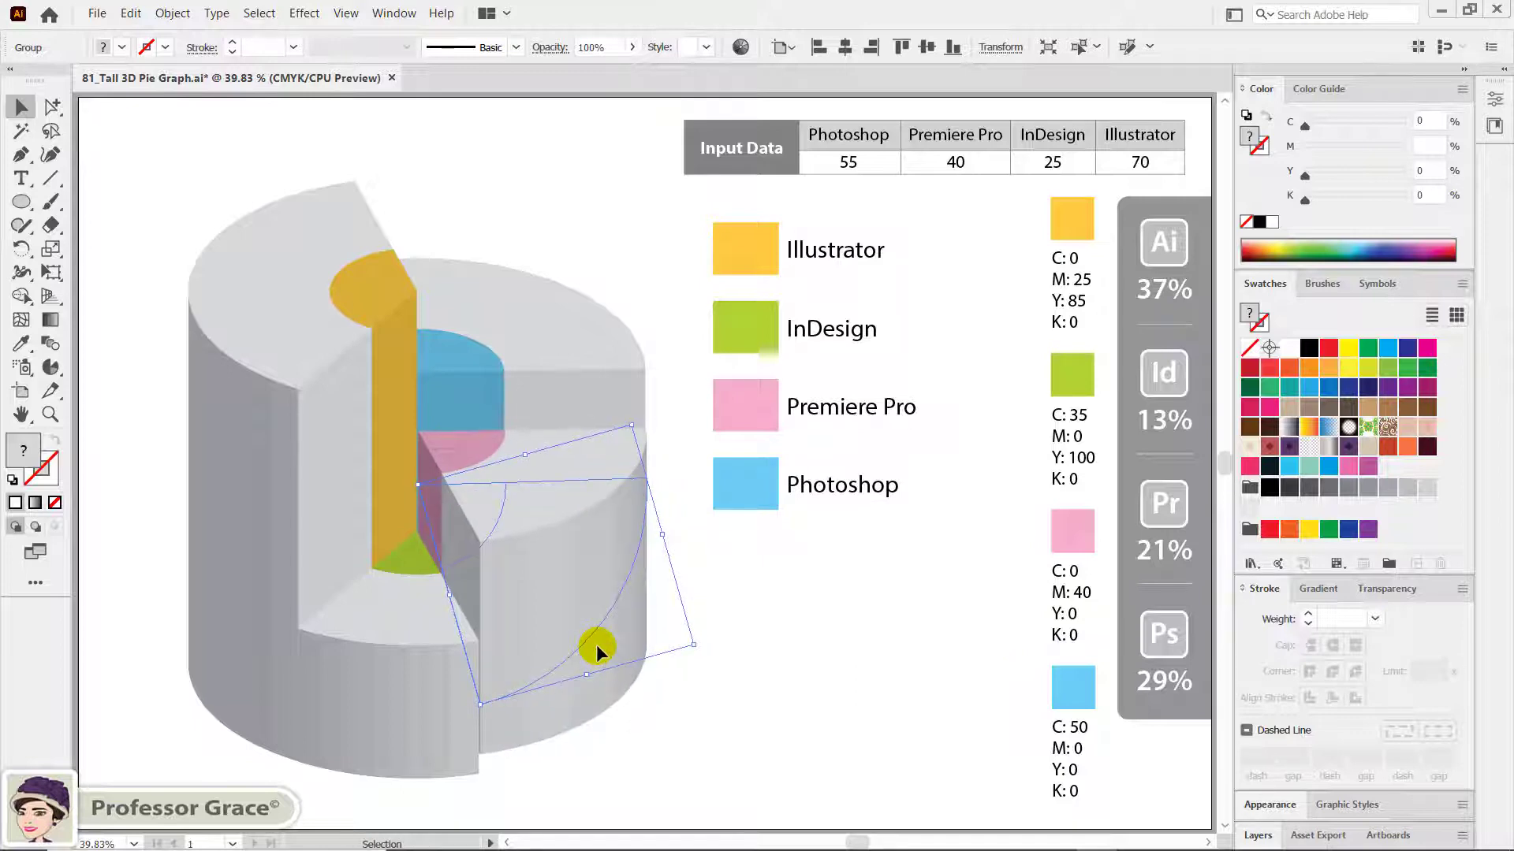
{"action": "key", "text": "shift+Down"}
{"action": "key", "text": "shift+Down"}
{"action": "key", "text": "shift+Down"}
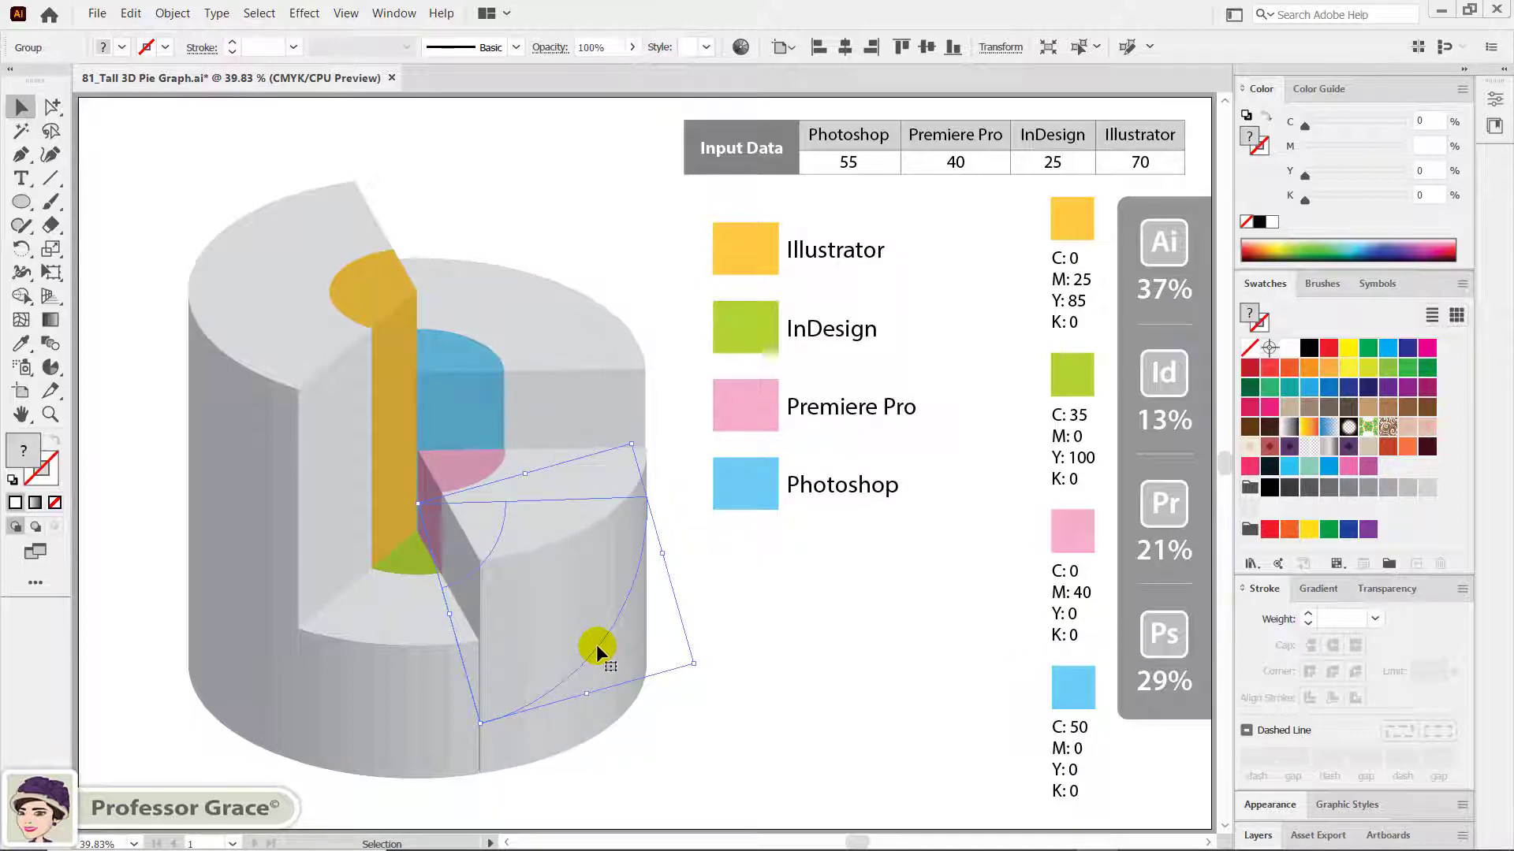
{"action": "key", "text": "Left"}
{"action": "key", "text": "Left"}
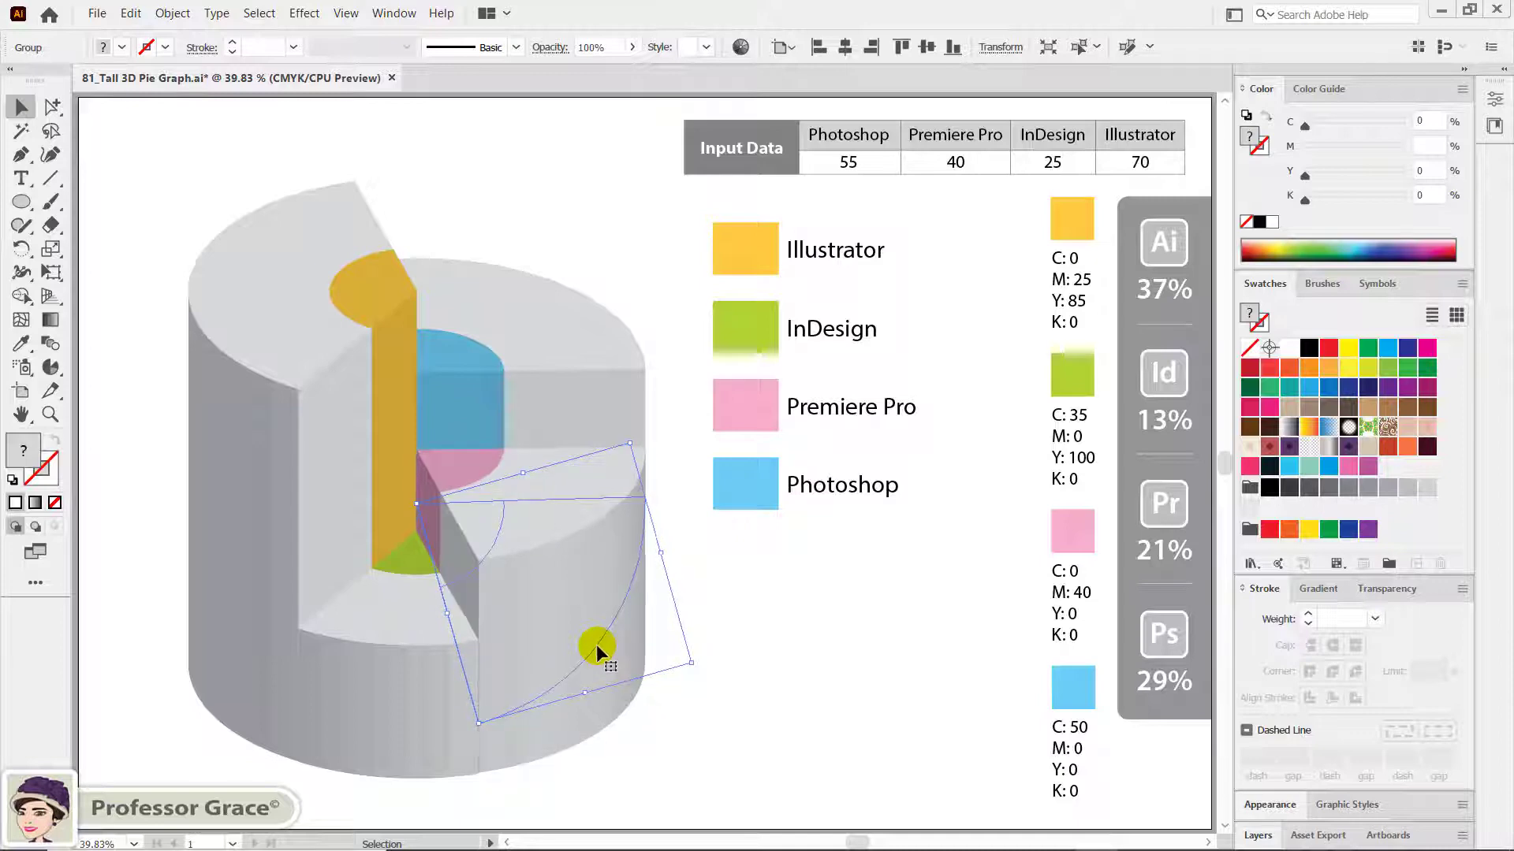
{"action": "key", "text": "Down"}
{"action": "key", "text": "Down"}
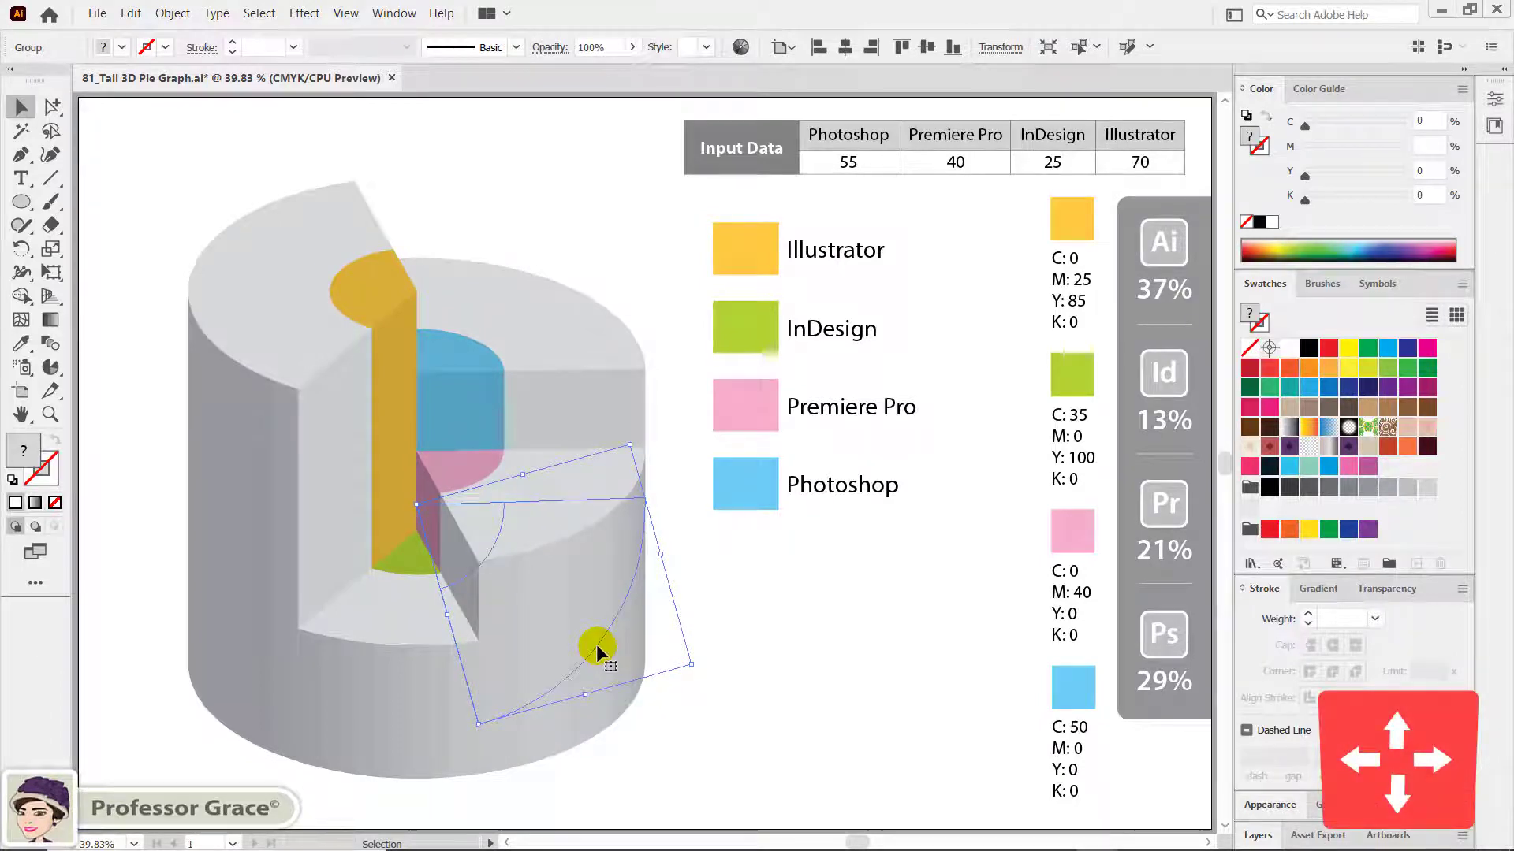
{"action": "left_click", "coordinate": [769, 637]}
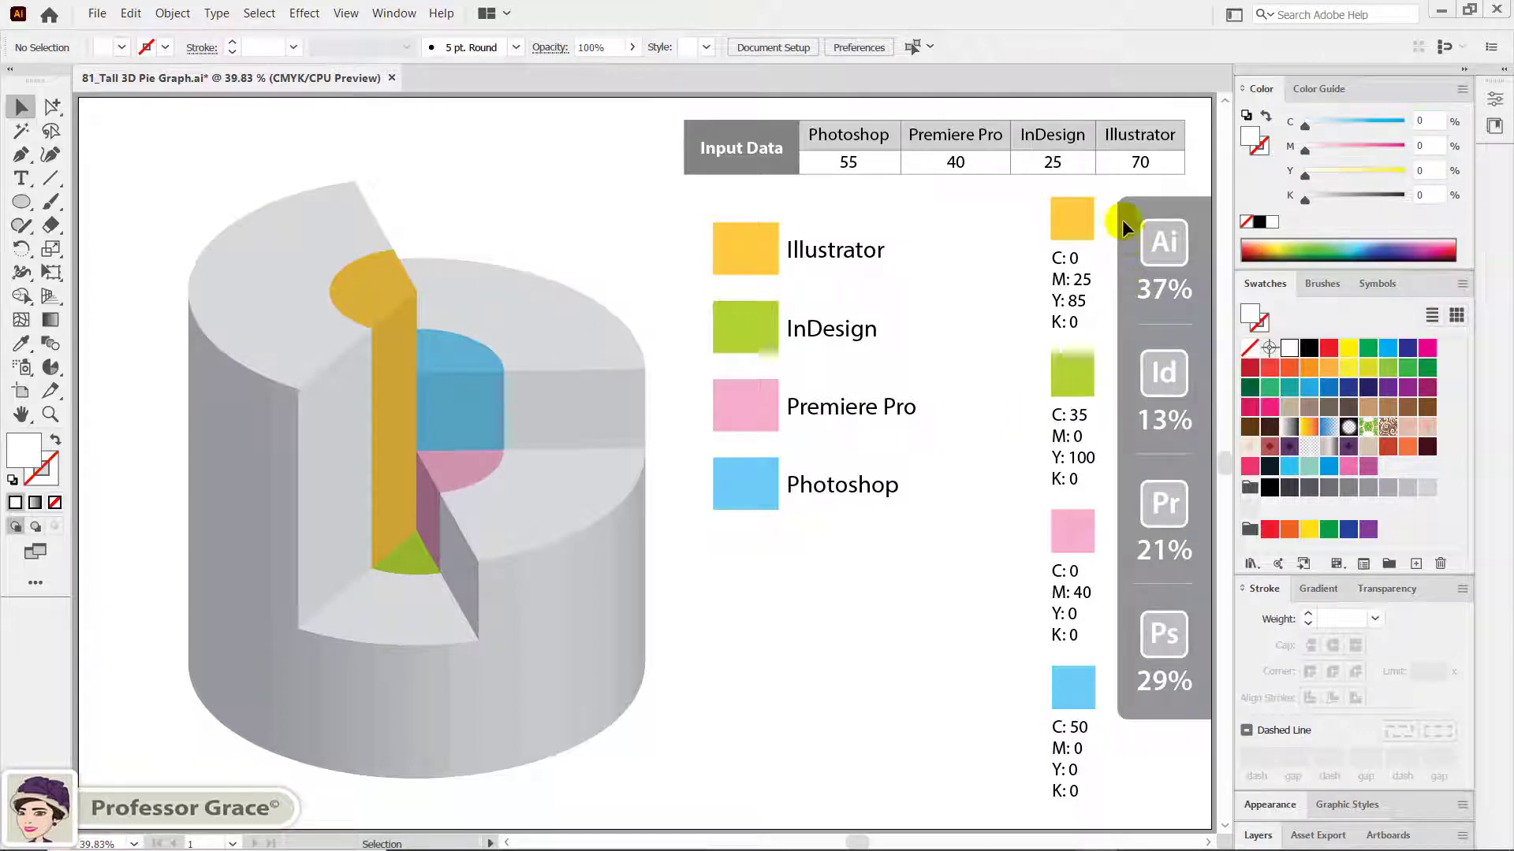
Bring the app-logo badge group to the front and place a copy over the pie's left side.
{"action": "left_click", "coordinate": [1185, 690]}
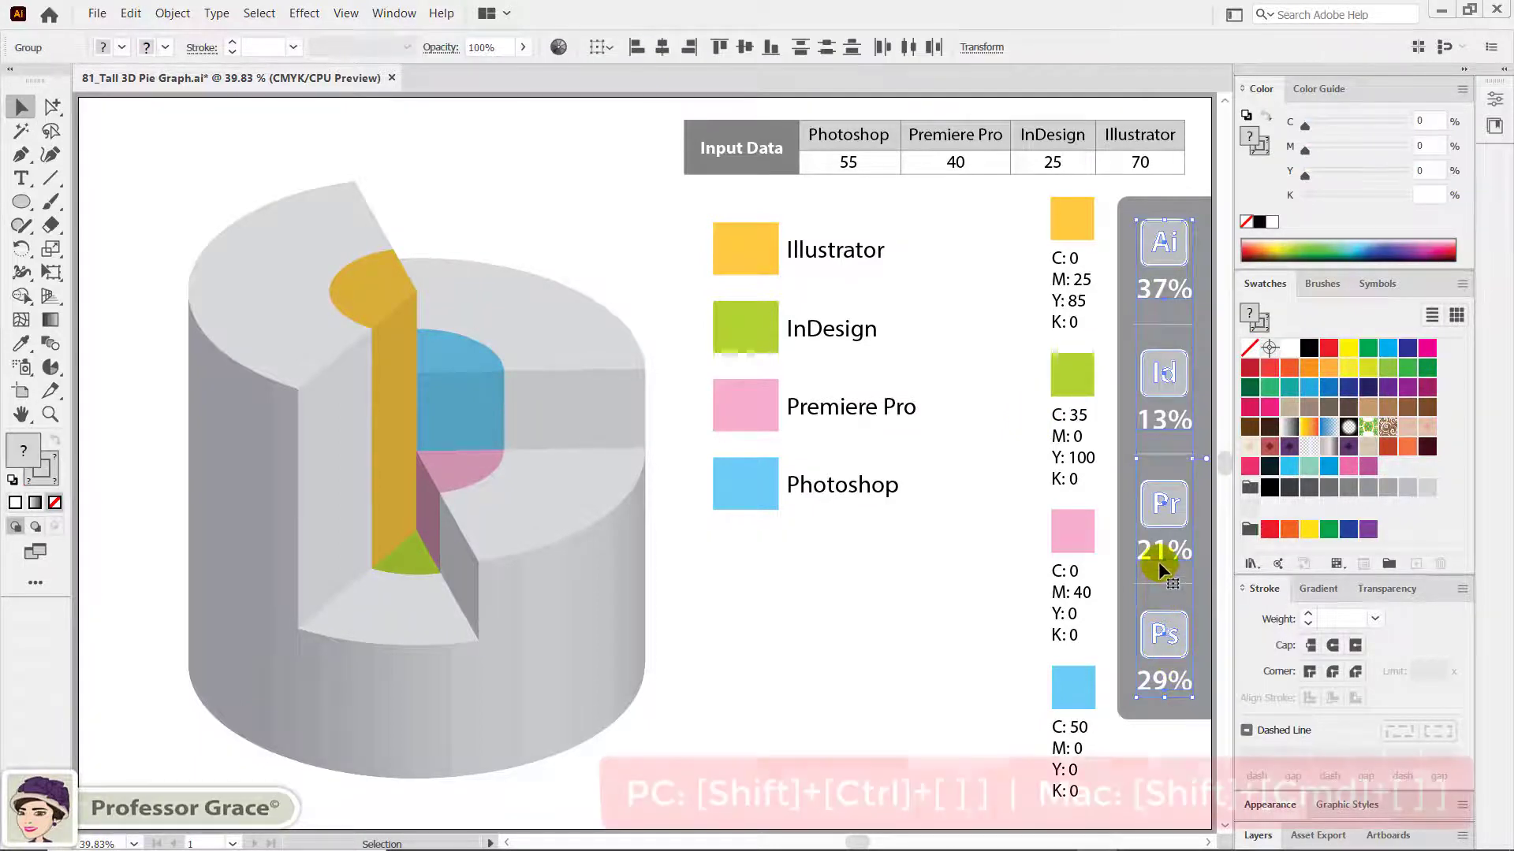
{"action": "key", "text": "ctrl+shift+bracketright"}
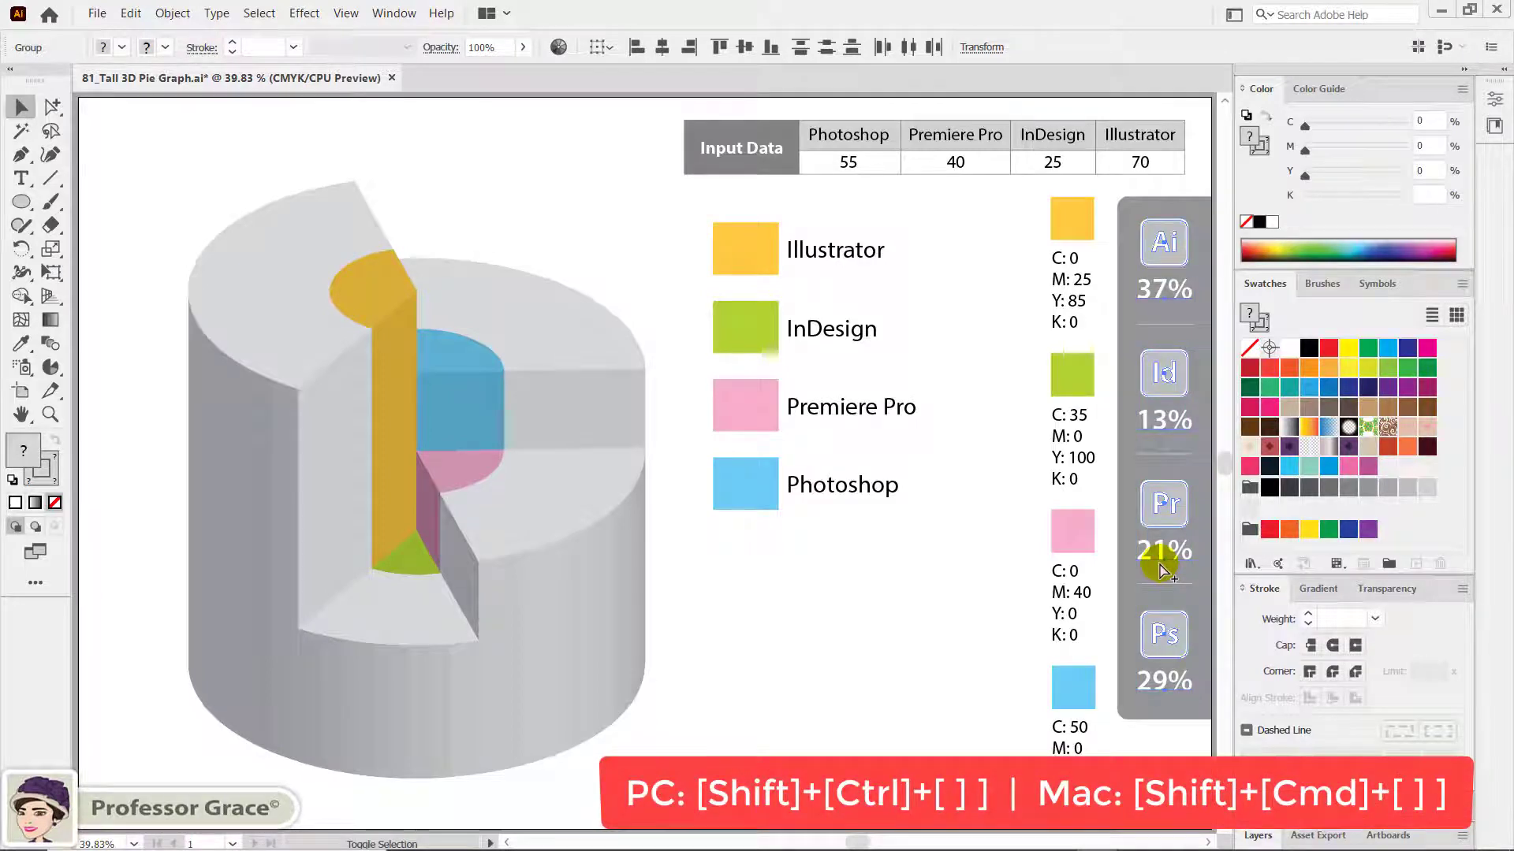
{"action": "left_click", "coordinate": [1162, 570]}
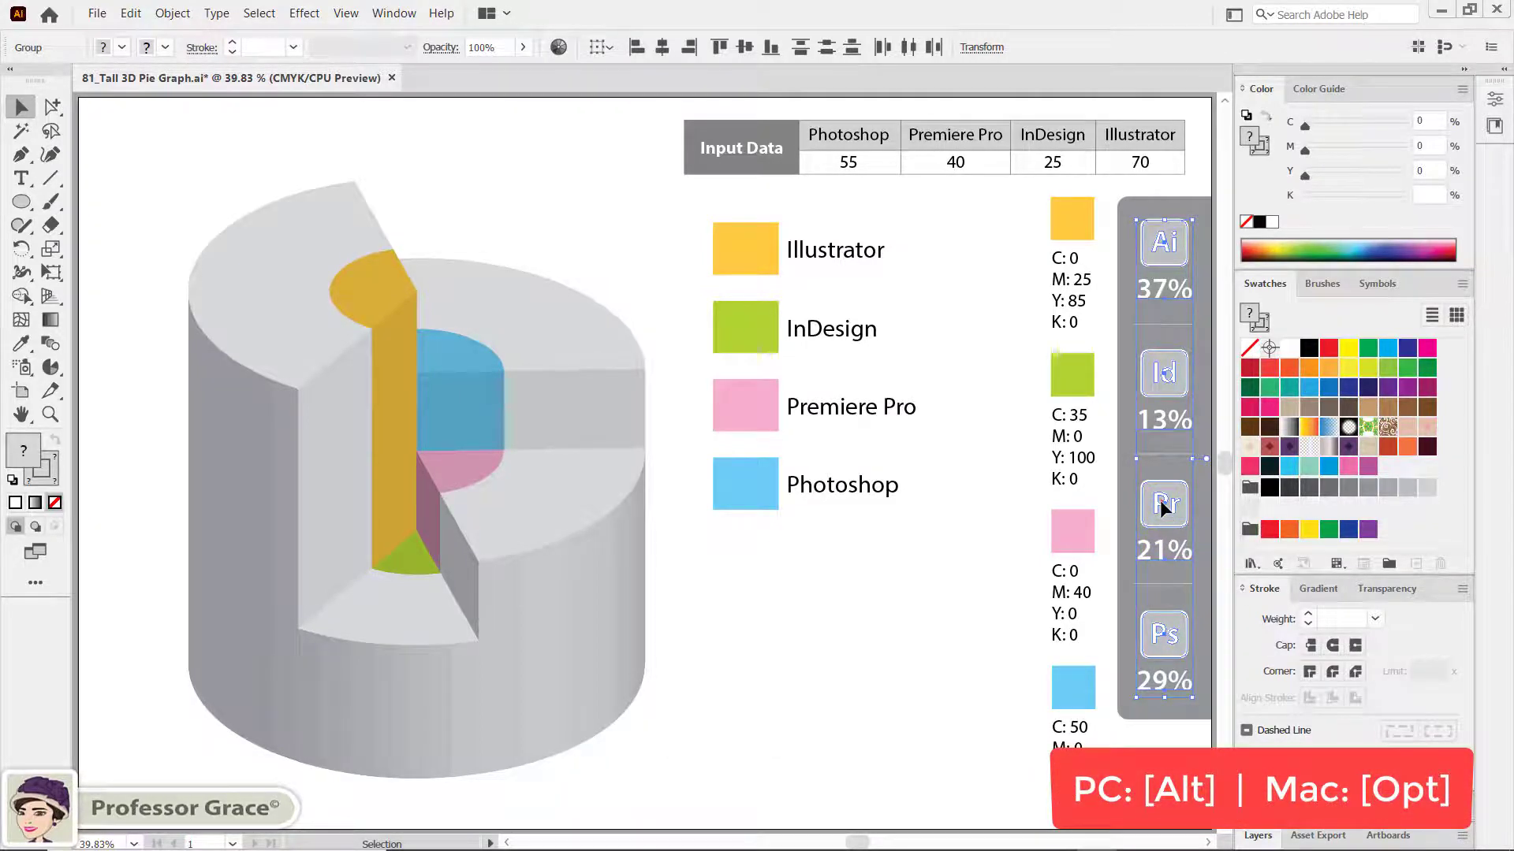
{"action": "left_click_drag", "start_coordinate": [1160, 500], "coordinate": [276, 527]}
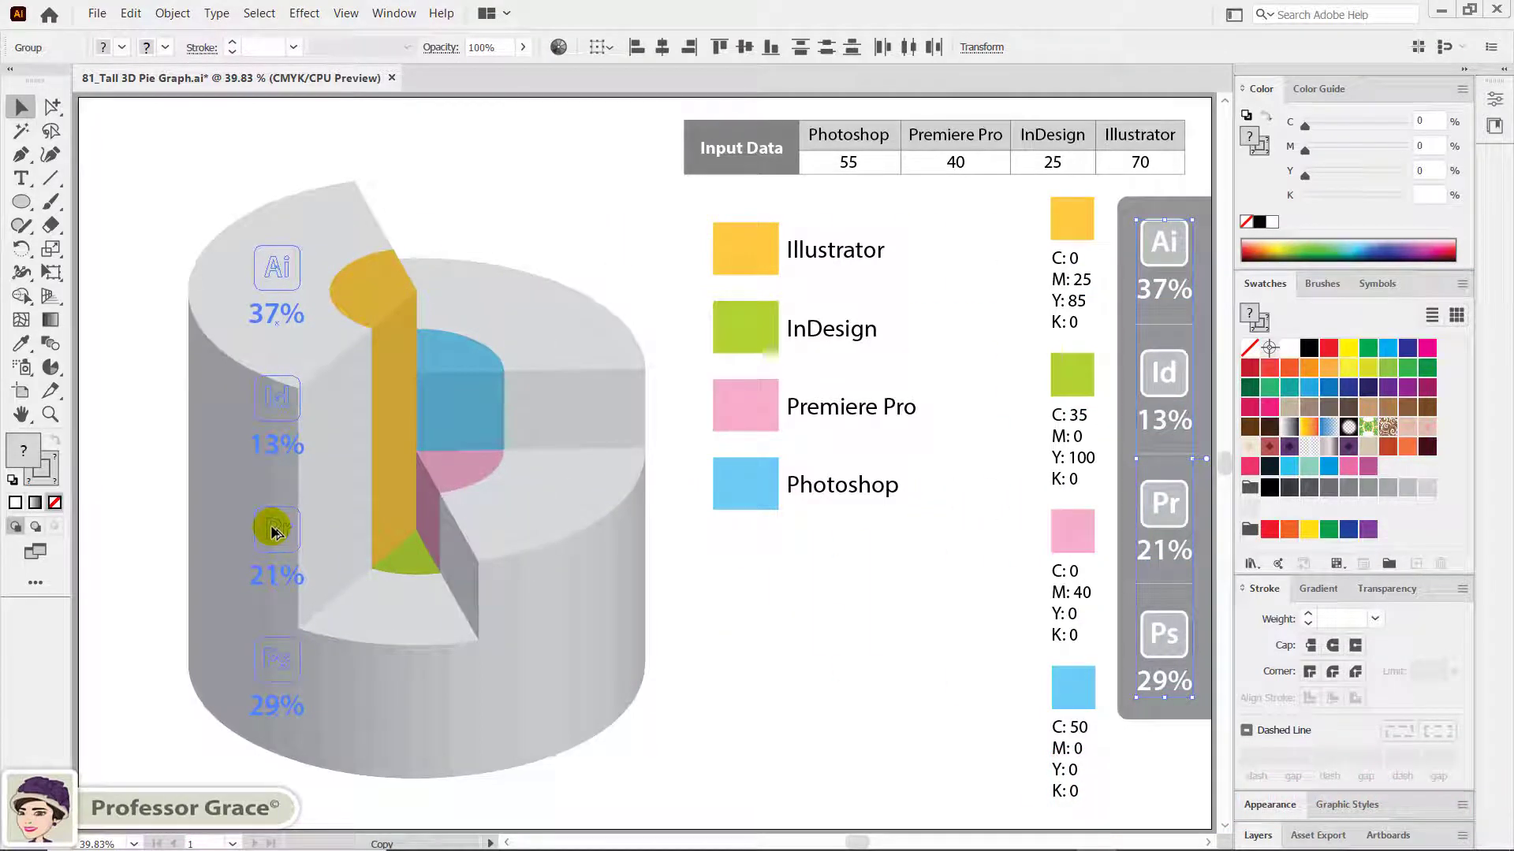
{"action": "left_click_drag", "start_coordinate": [276, 526], "coordinate": [274, 532]}
Place the Id 13%, Pr 21% and Ps 29% badges on their matching pie slices.
{"action": "left_click", "coordinate": [765, 654]}
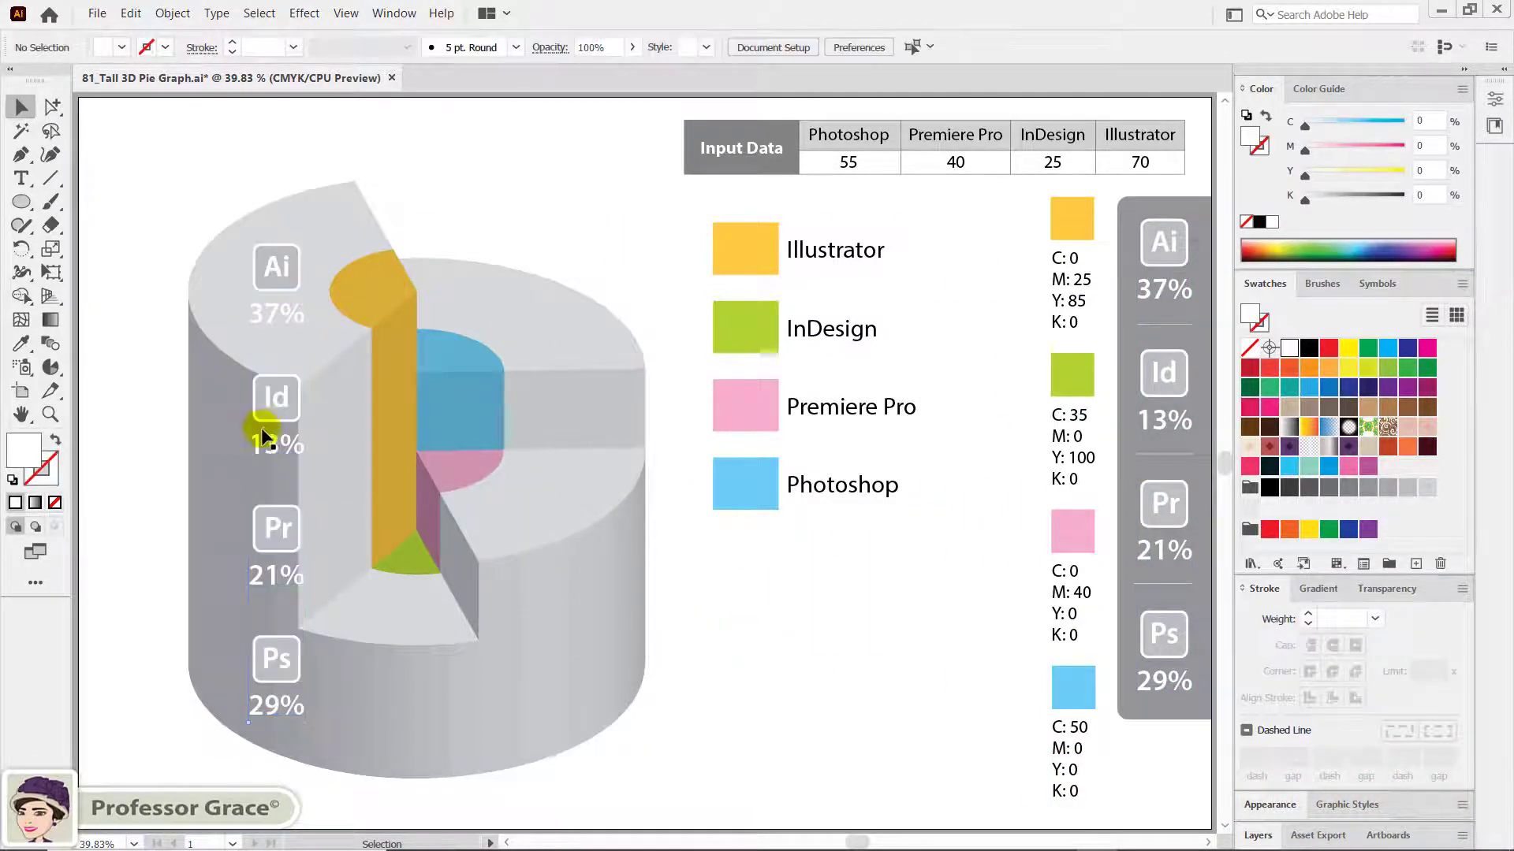
{"action": "left_click_drag", "start_coordinate": [272, 410], "coordinate": [348, 484]}
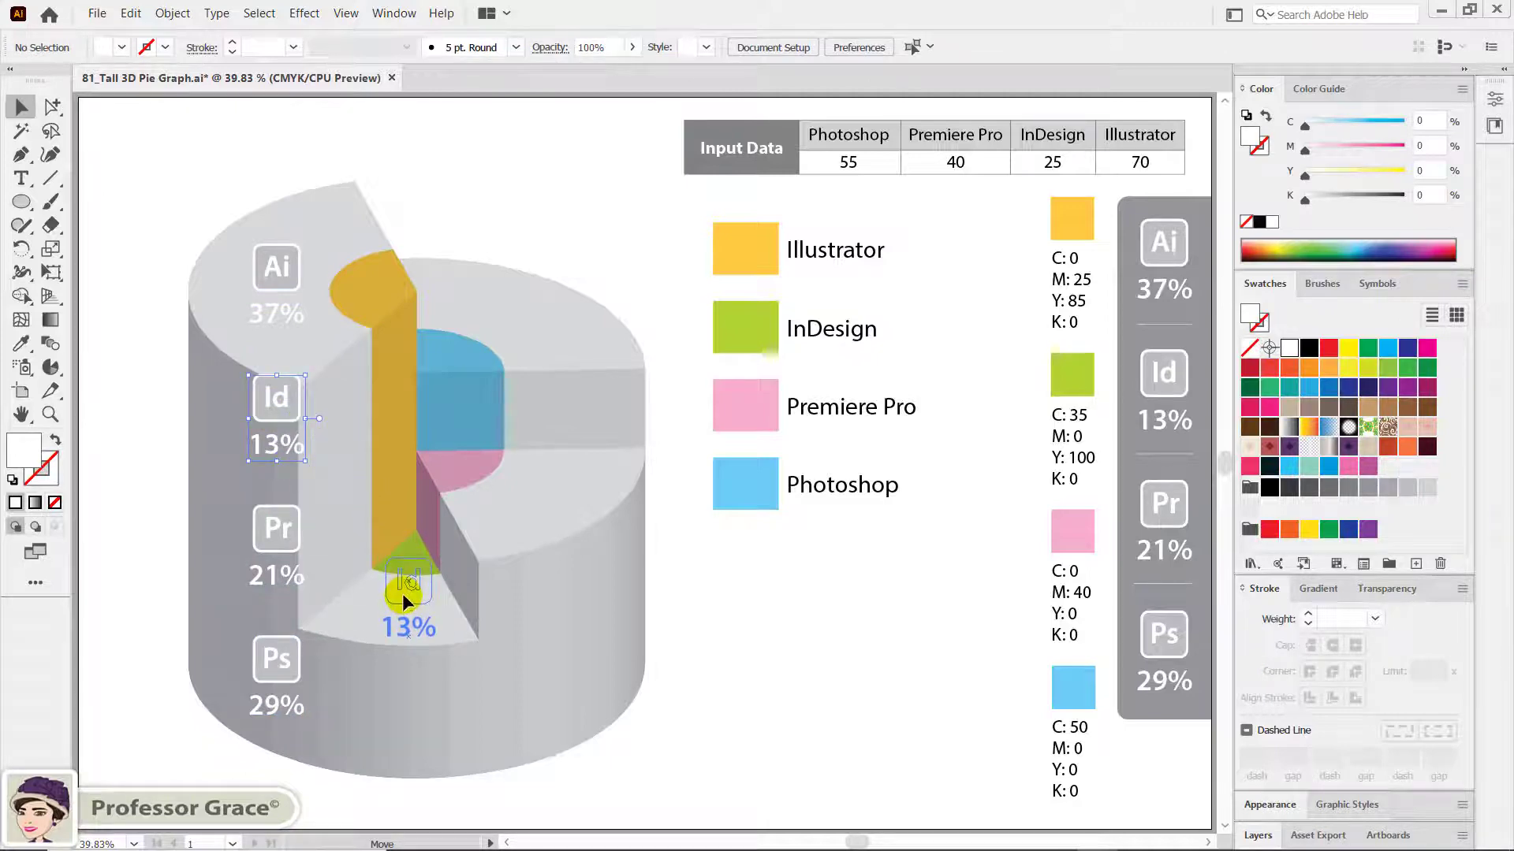
{"action": "left_click_drag", "start_coordinate": [401, 593], "coordinate": [401, 594]}
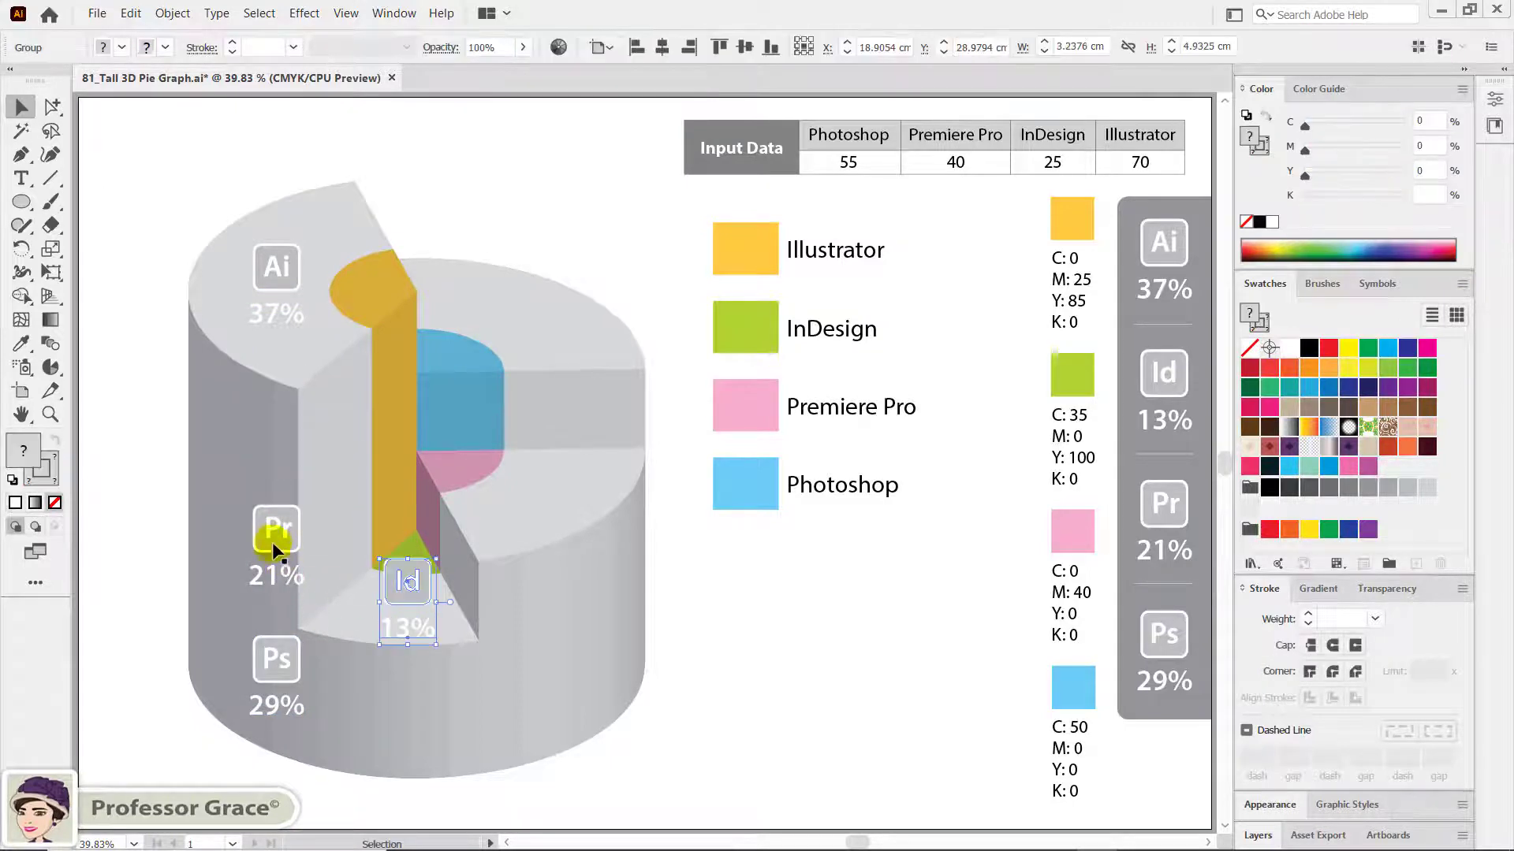
{"action": "left_click_drag", "start_coordinate": [272, 530], "coordinate": [507, 484]}
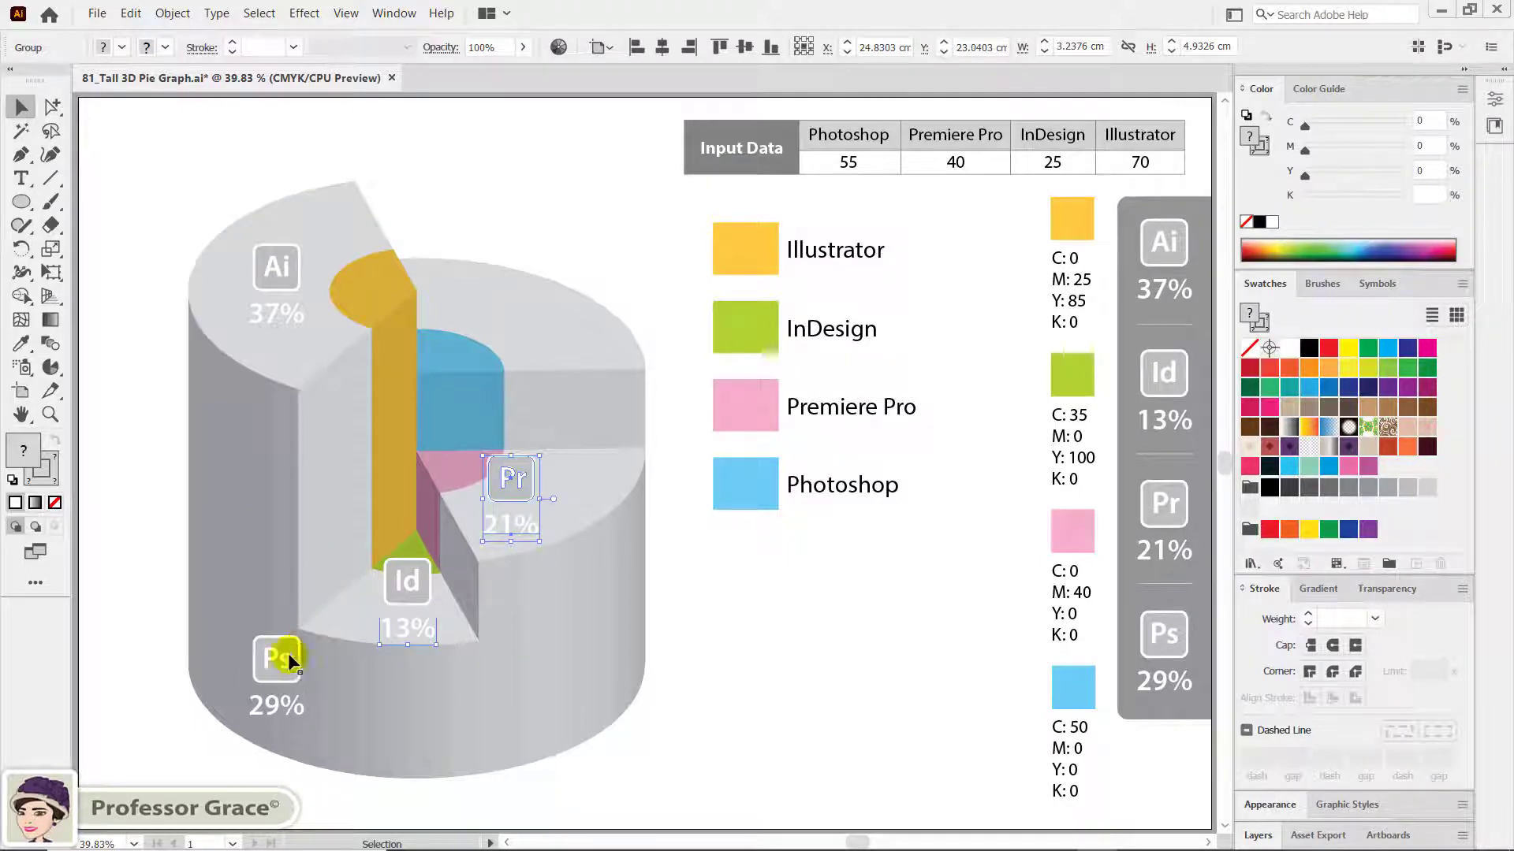
{"action": "mouse_move", "coordinate": [265, 666]}
{"action": "left_mouse_down"}
{"action": "mouse_move", "coordinate": [491, 300]}
{"action": "mouse_move", "coordinate": [468, 309]}
{"action": "left_mouse_up"}
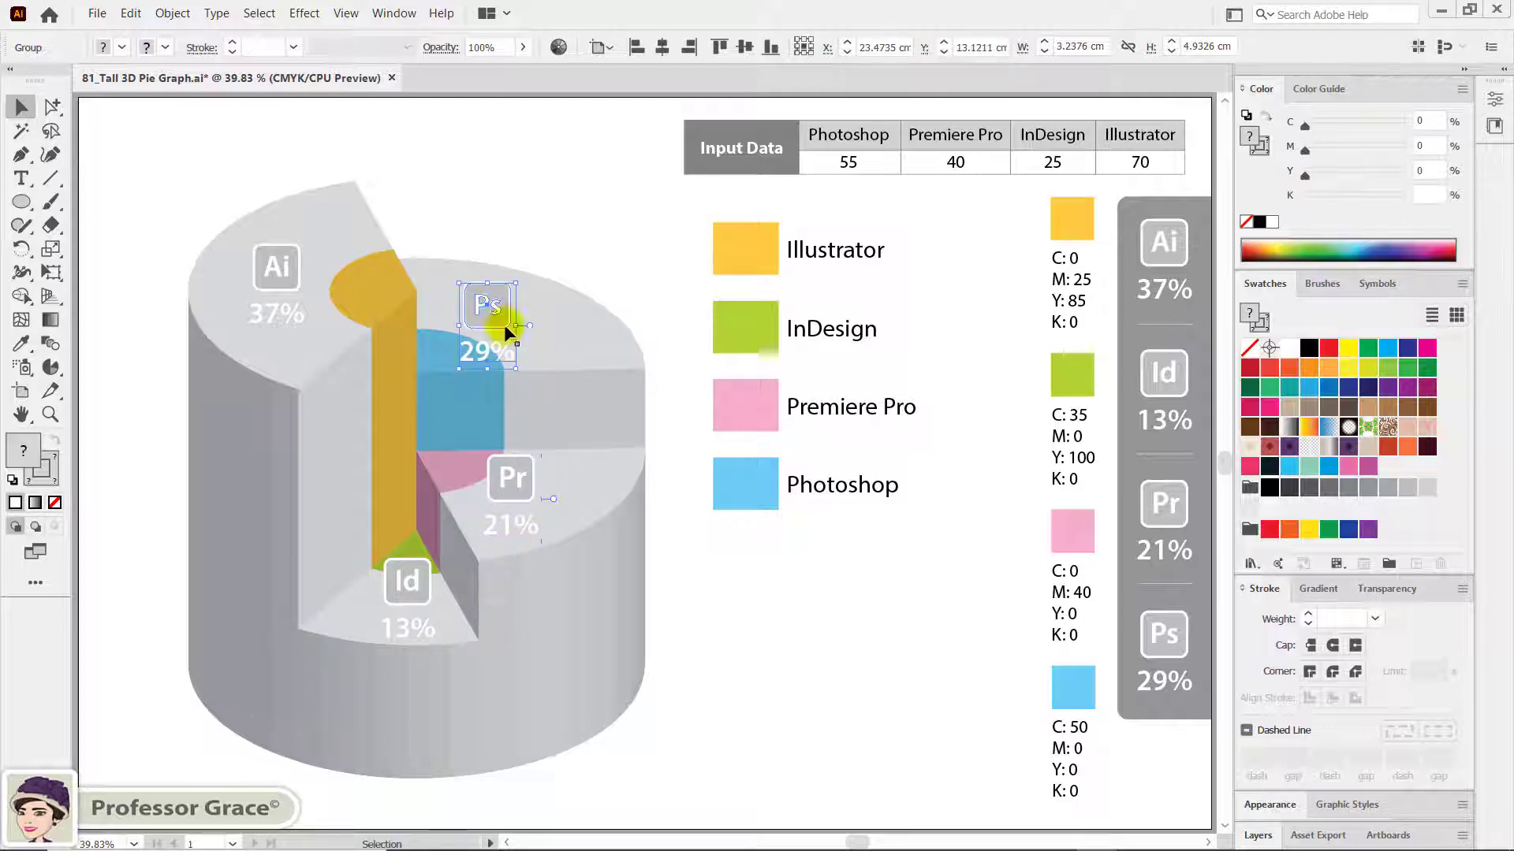
{"action": "left_click", "coordinate": [749, 560]}
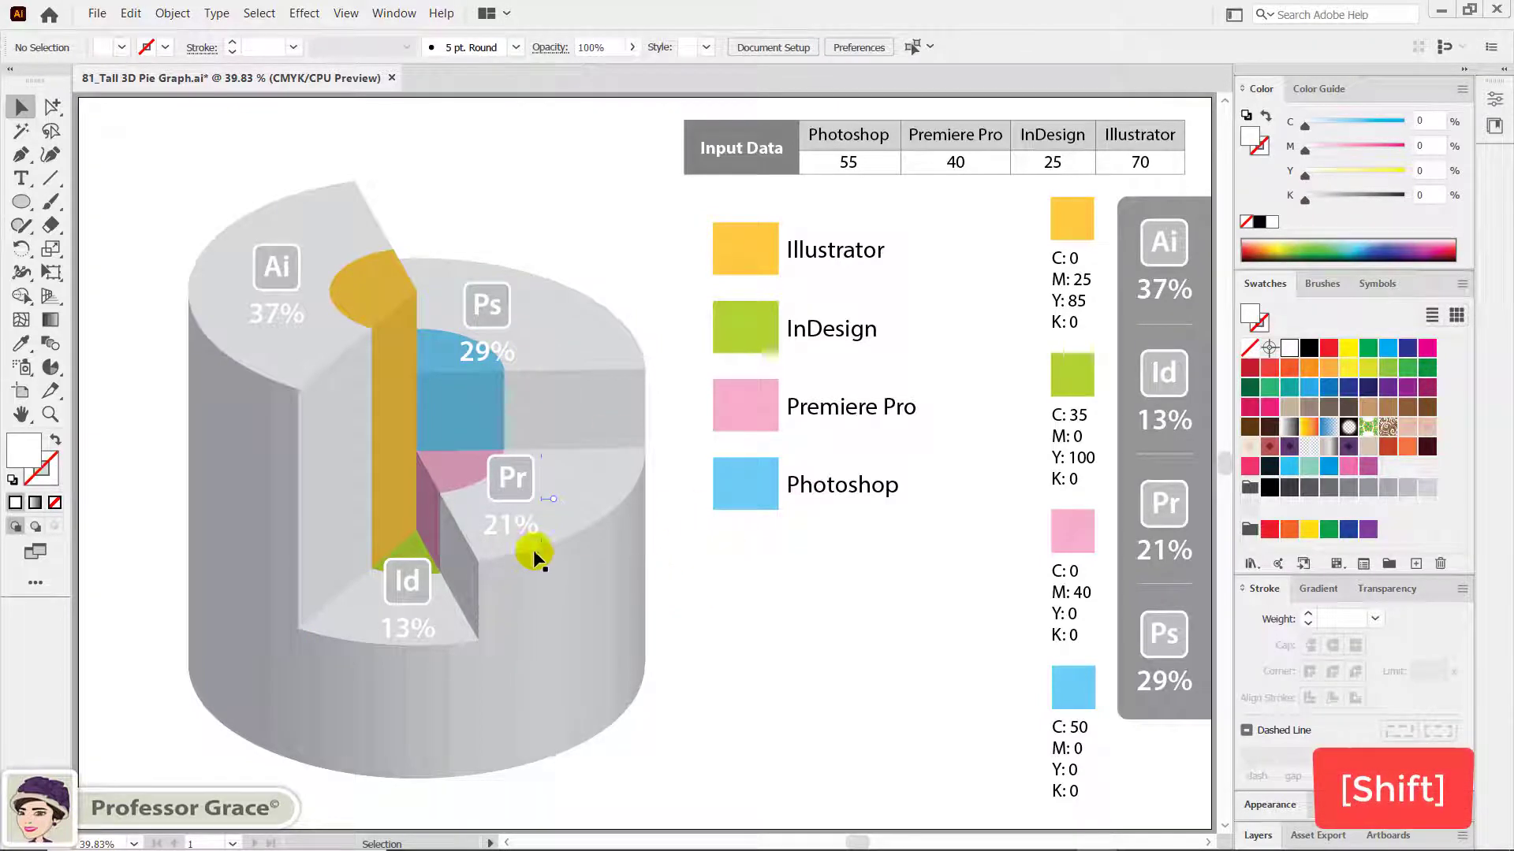
Select the Ai, Ps, Pr and Id labels together.
{"action": "left_click", "coordinate": [271, 270], "text": "shift"}
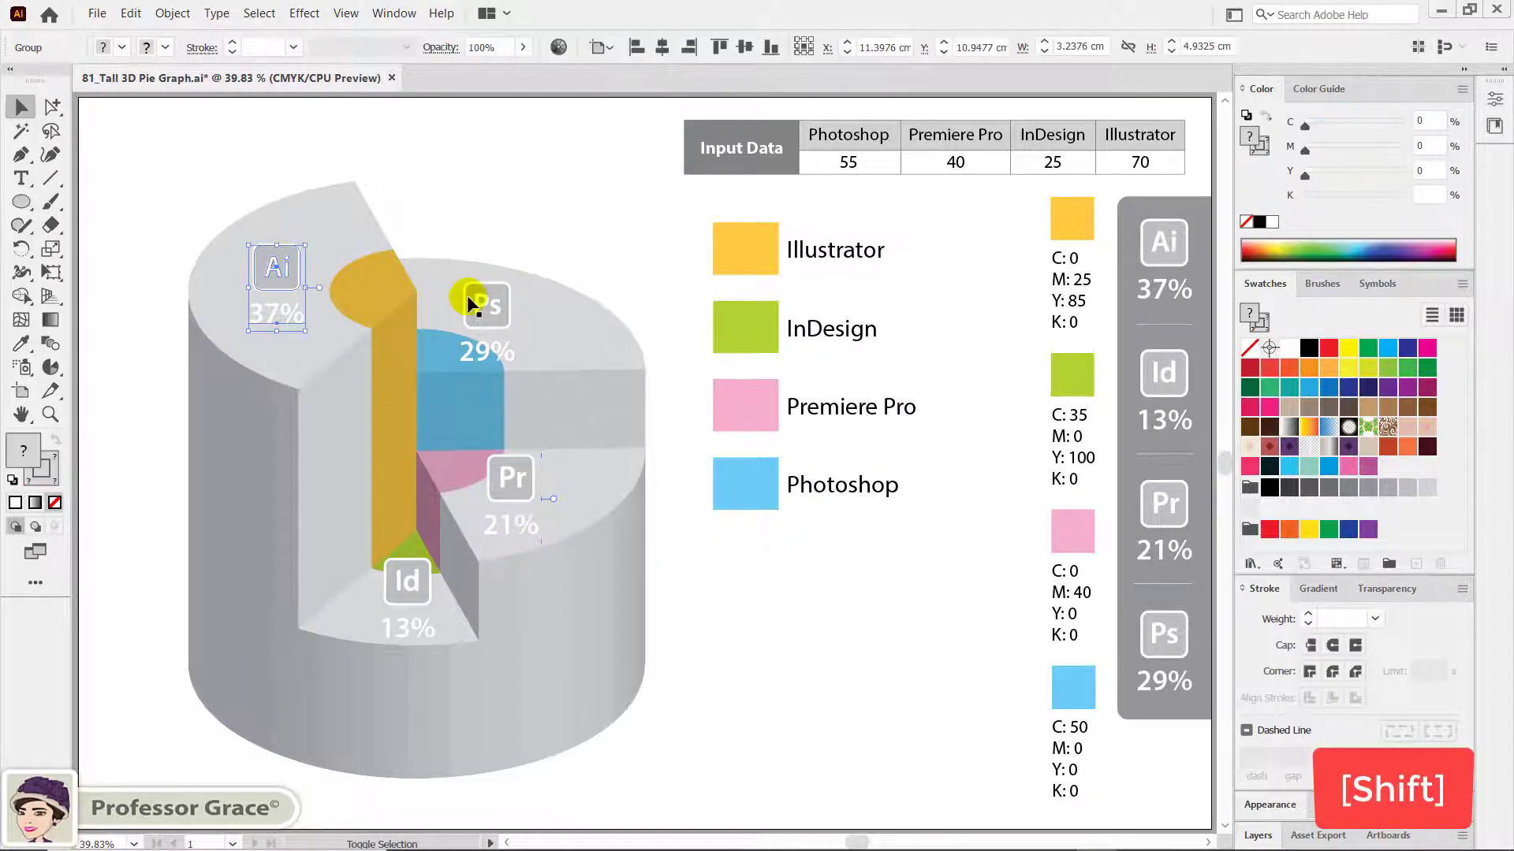
{"action": "left_click", "coordinate": [487, 306], "text": "shift"}
{"action": "left_click", "coordinate": [512, 479], "text": "shift"}
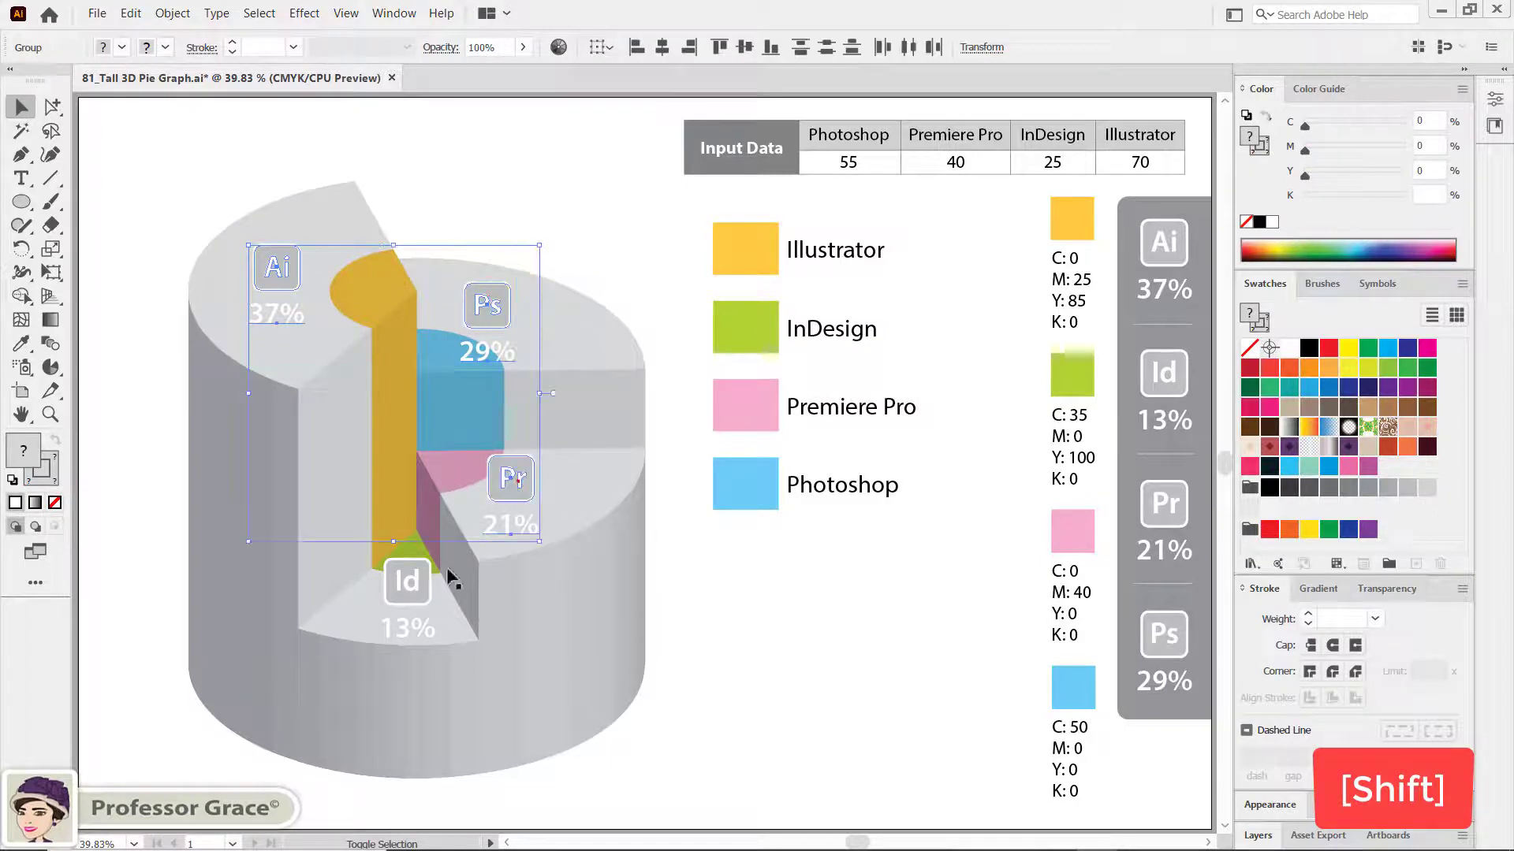
{"action": "left_click", "coordinate": [407, 581], "text": "shift"}
{"action": "left_click", "coordinate": [304, 13]}
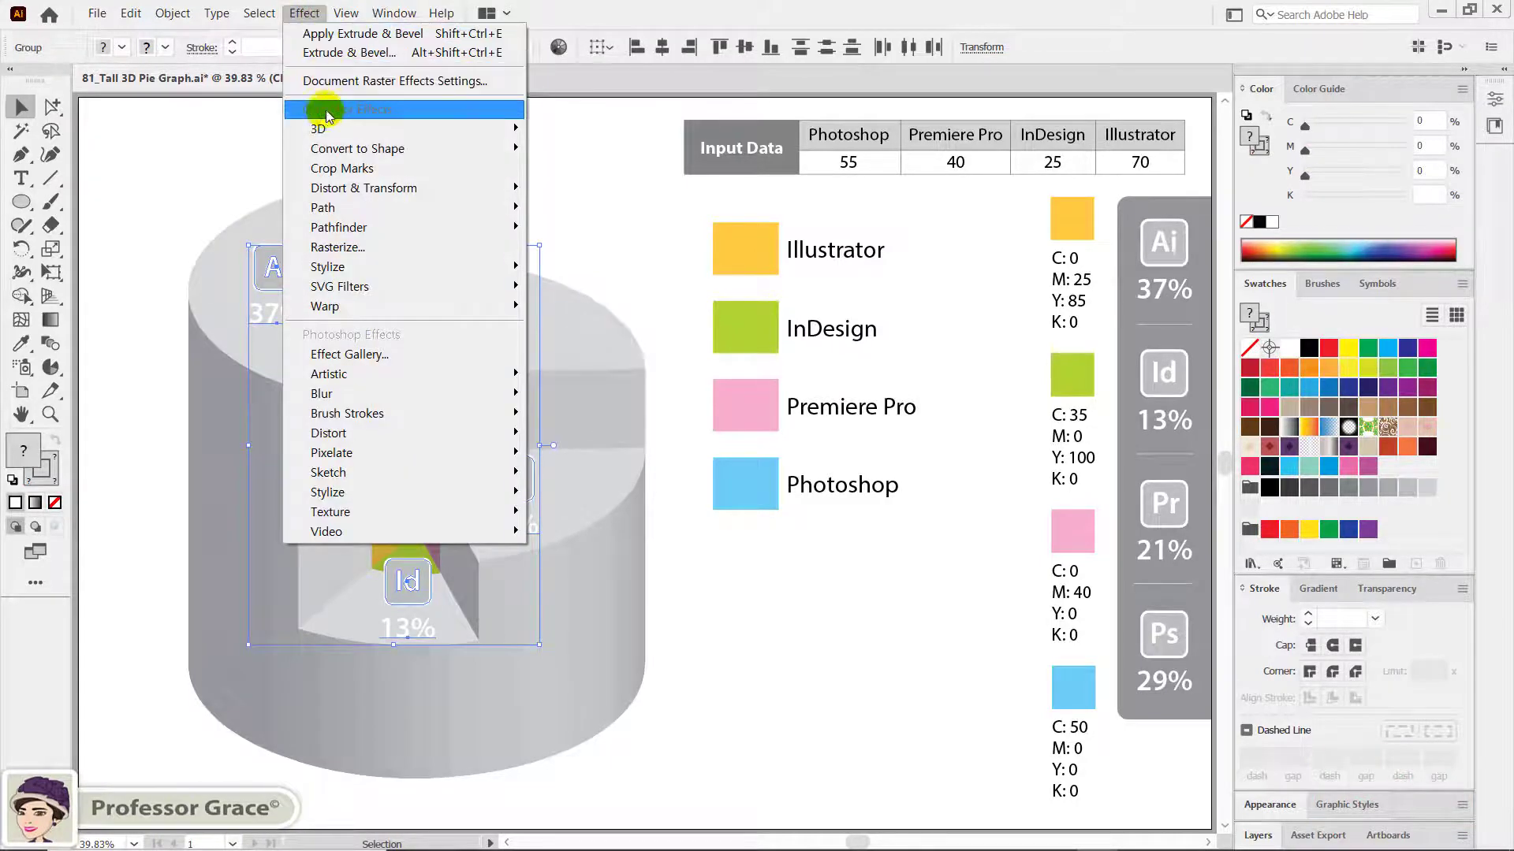
{"action": "mouse_move", "coordinate": [402, 127]}
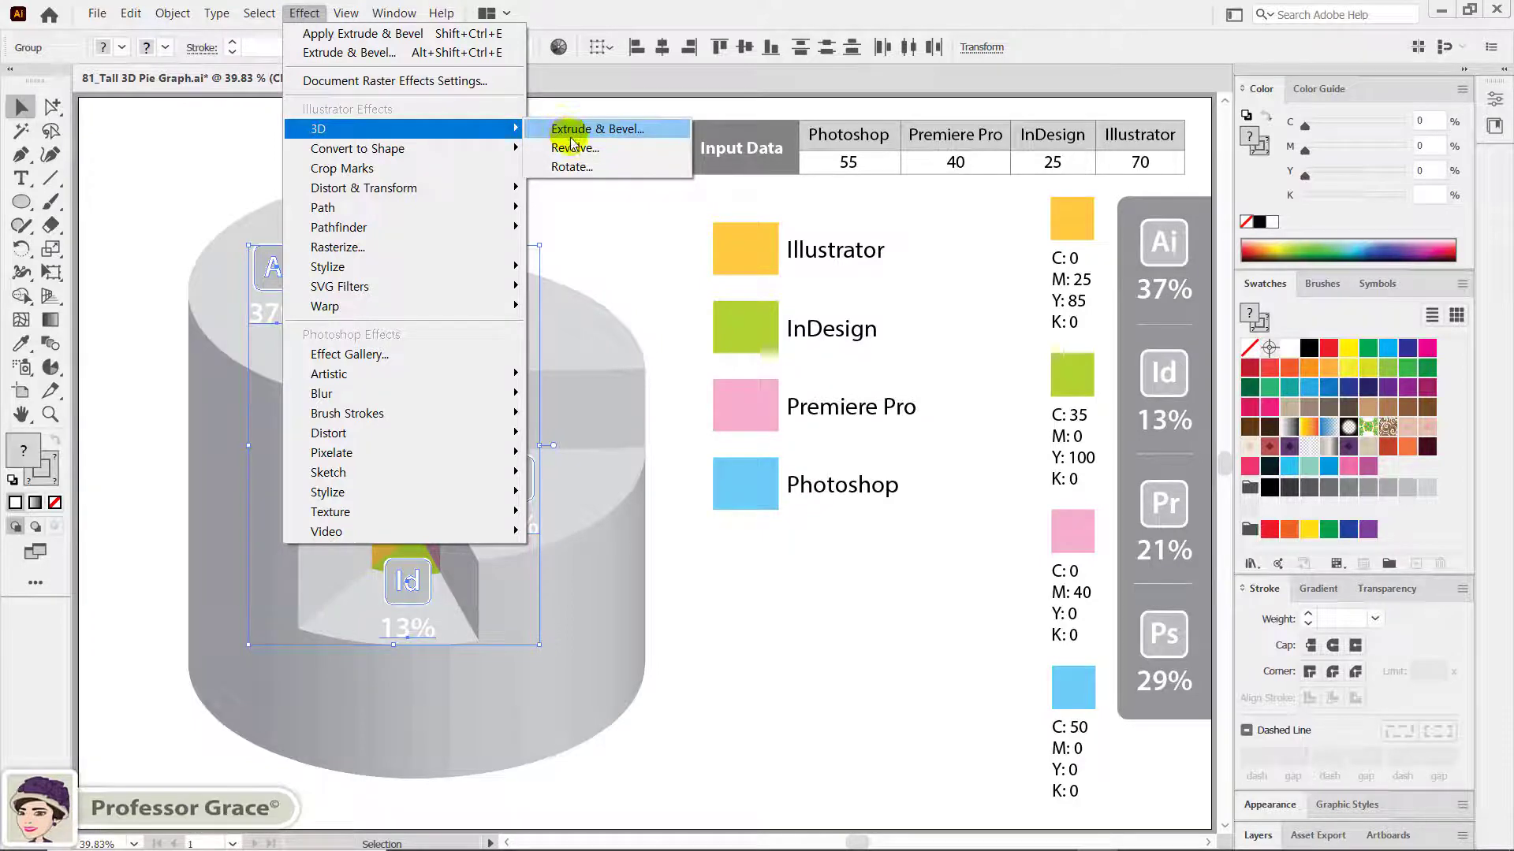
Apply a 3D Rotate effect to the labels: X 50°, Y 25°, Z -15°.
{"action": "left_click", "coordinate": [574, 168]}
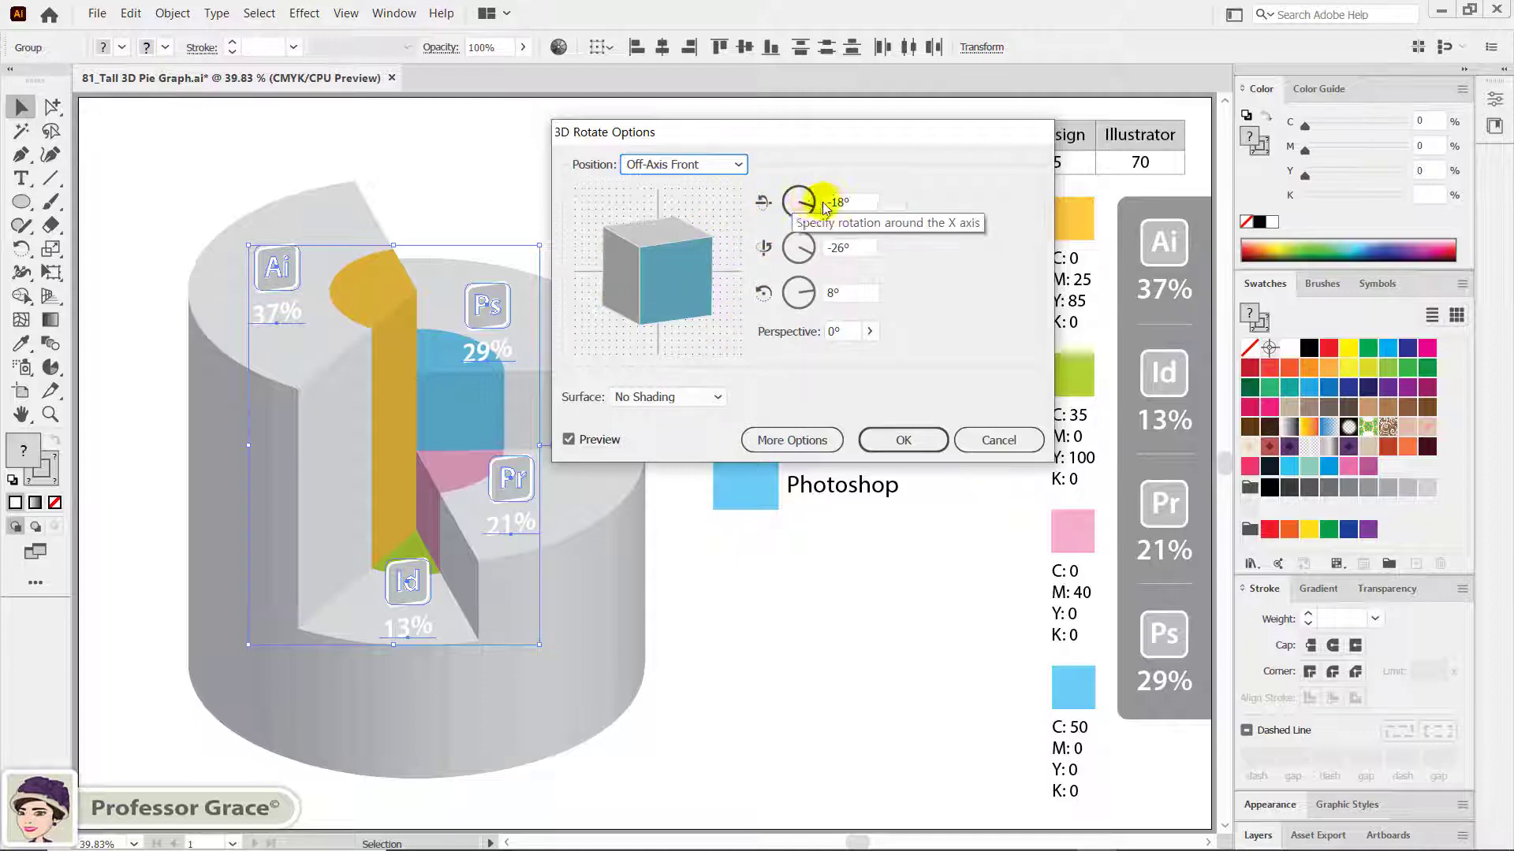
{"action": "double_click", "coordinate": [847, 203]}
{"action": "type", "text": "50"}
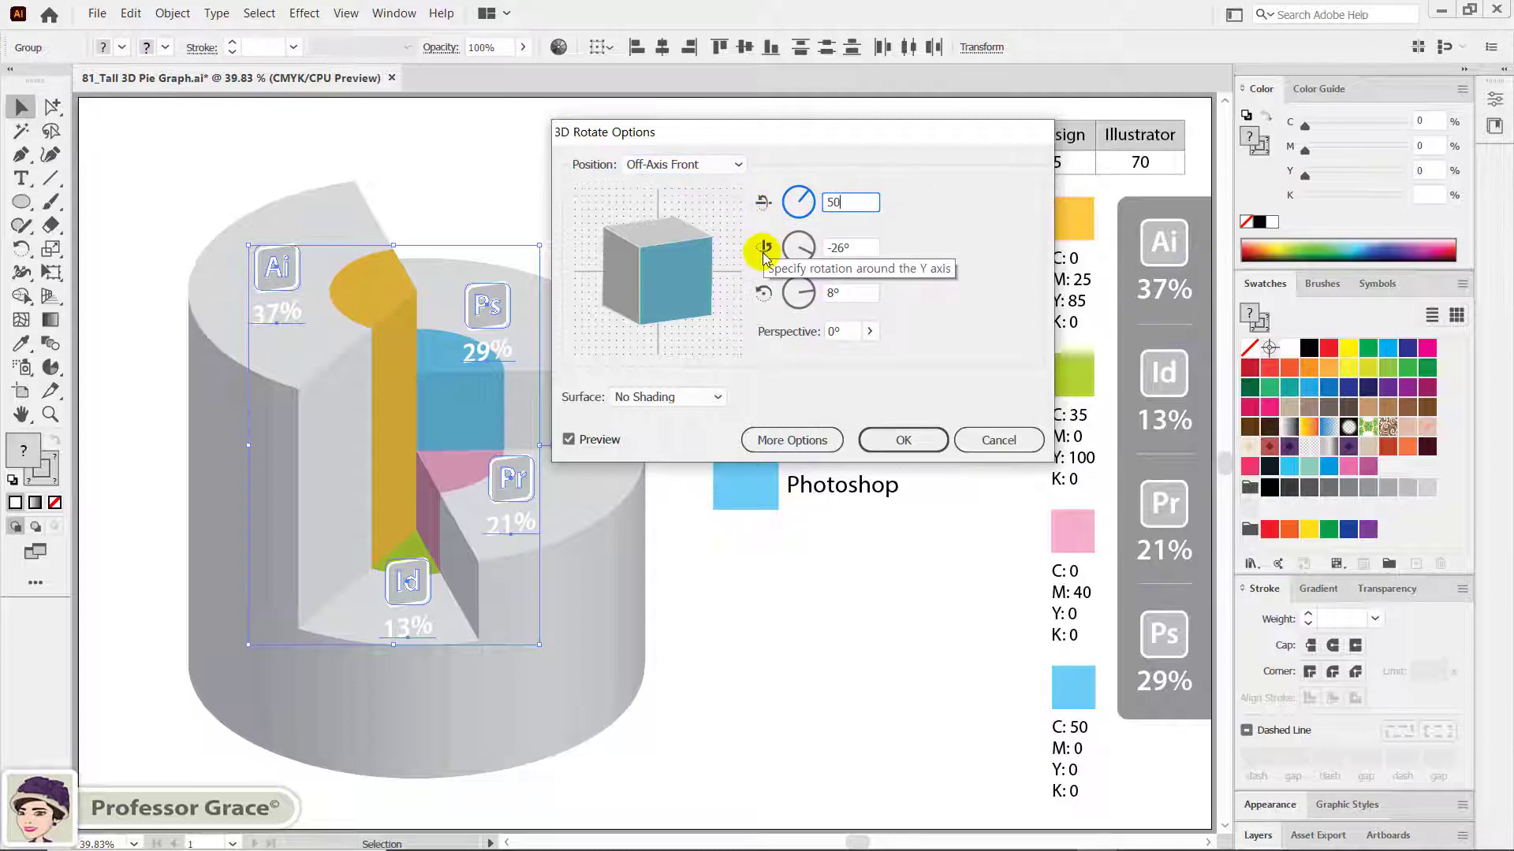
{"action": "key", "text": "Tab"}
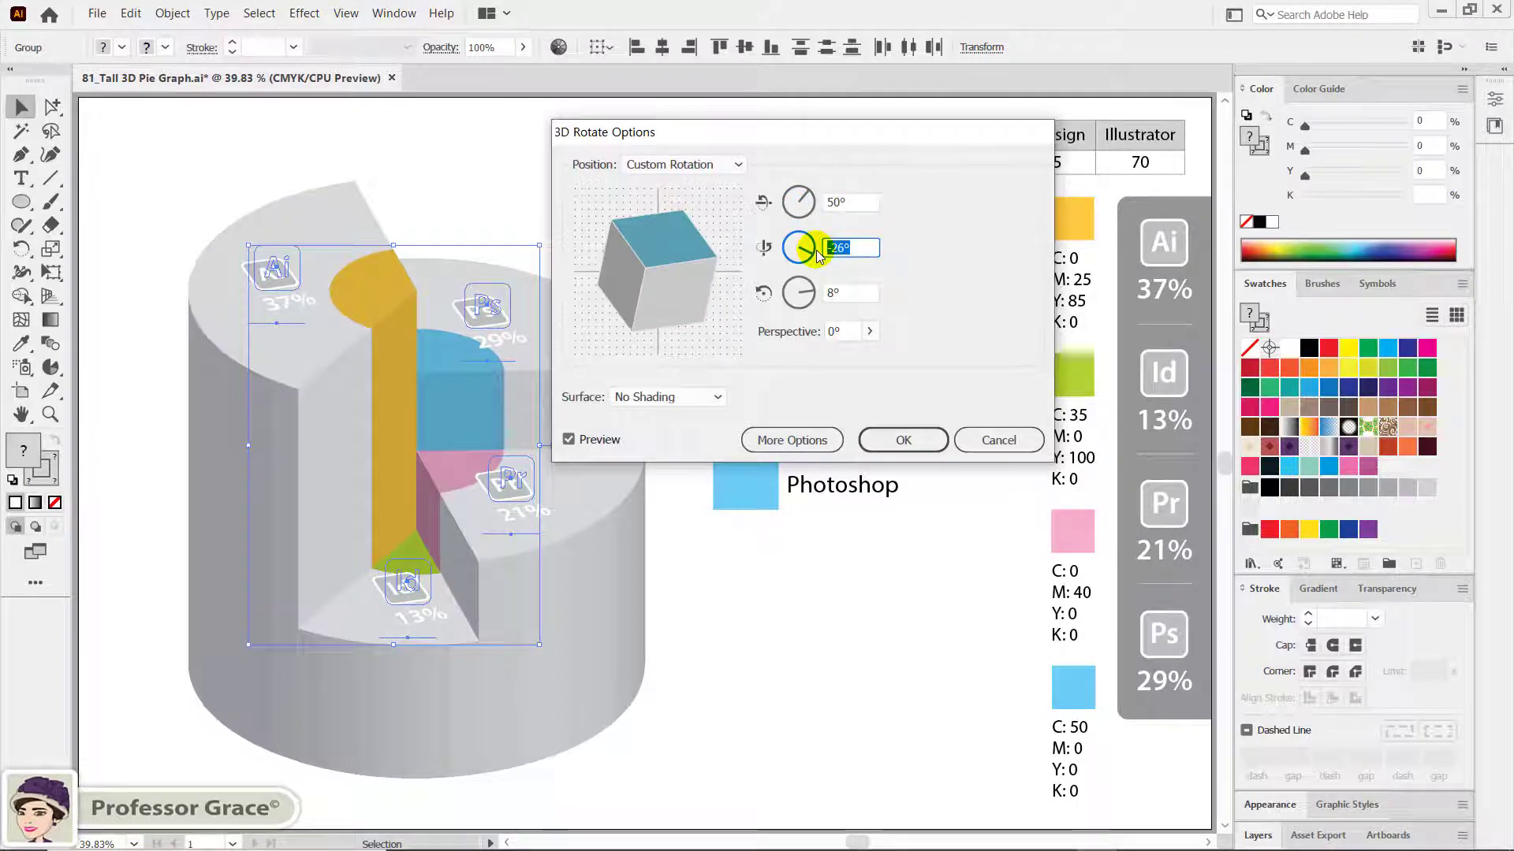
{"action": "type", "text": "25"}
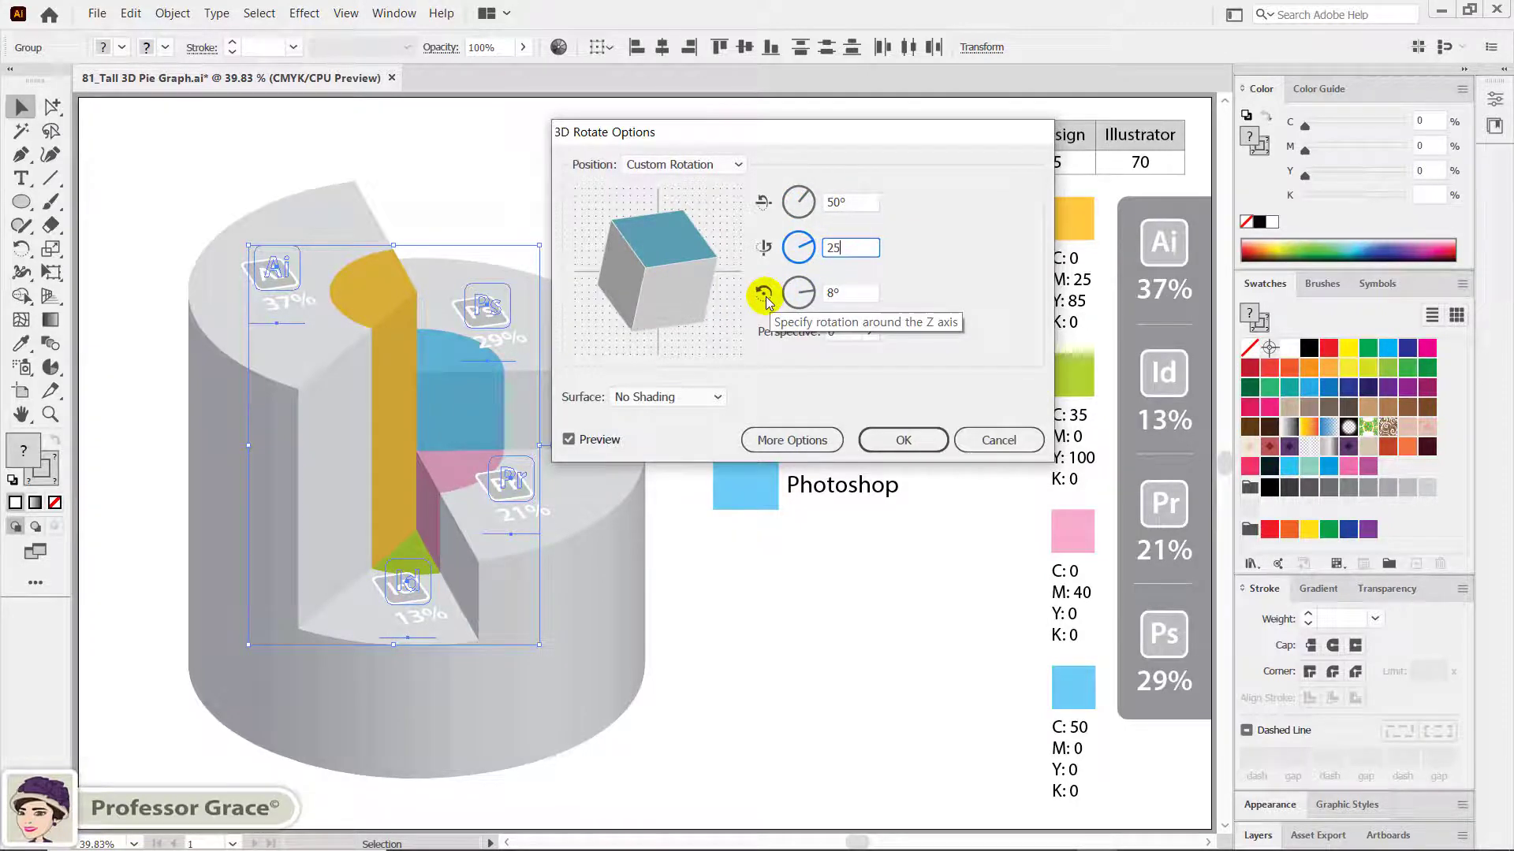
{"action": "key", "text": "Tab"}
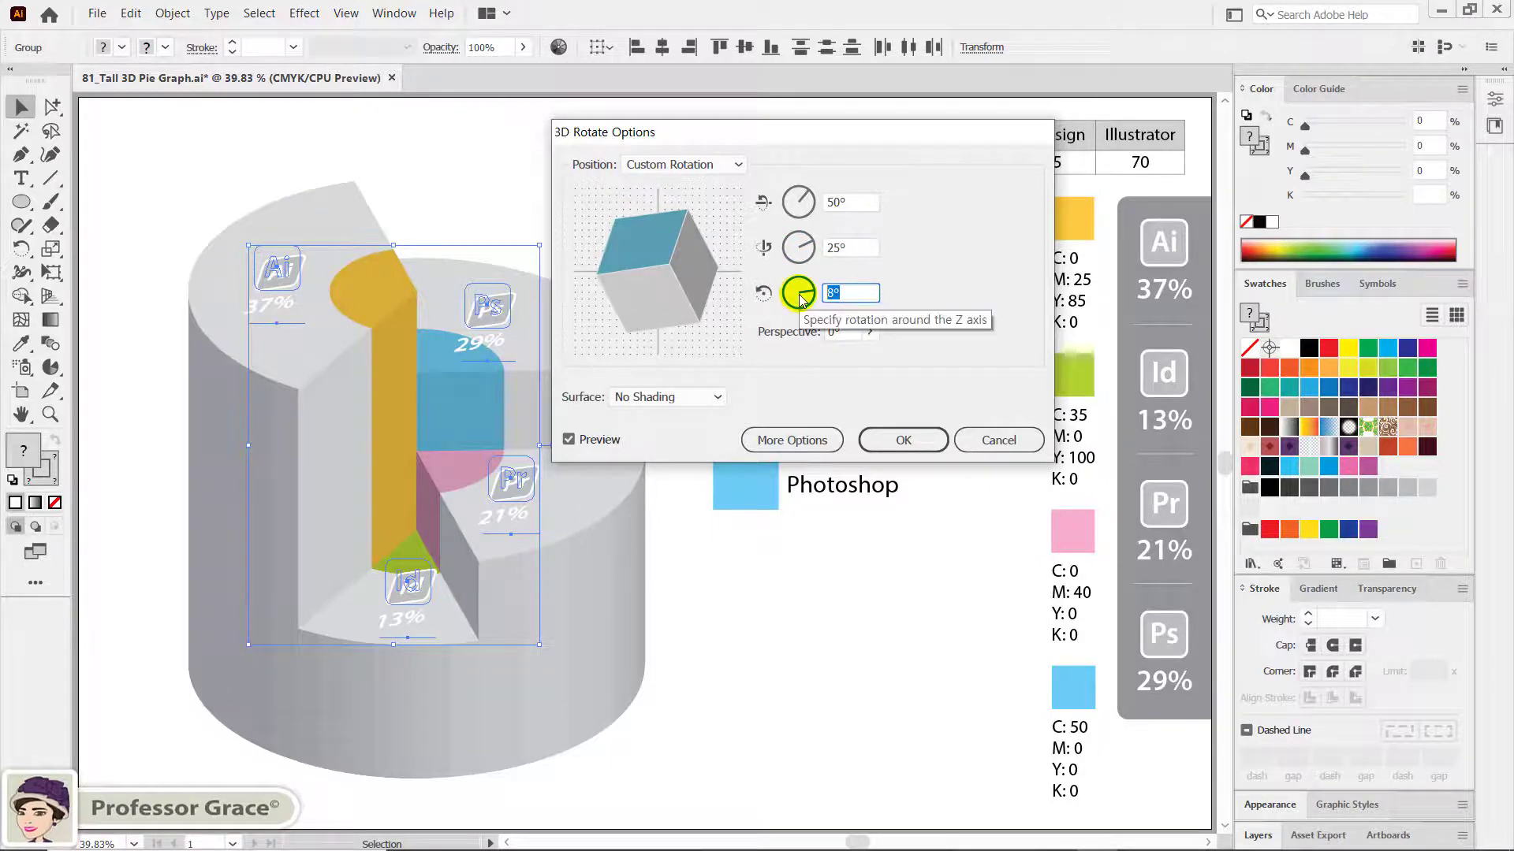
{"action": "type", "text": "-15"}
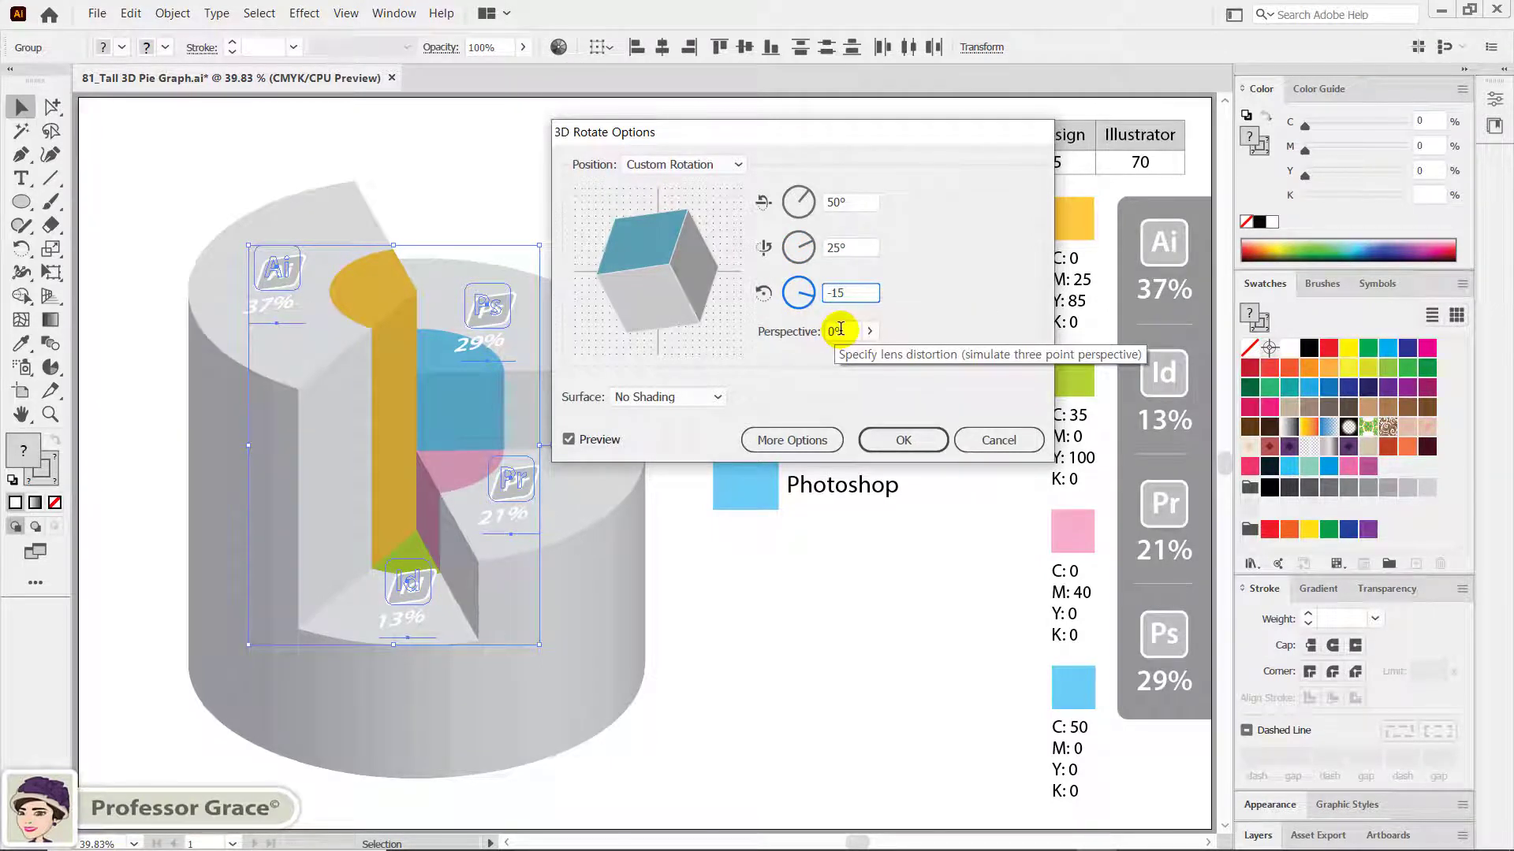
{"action": "left_click", "coordinate": [843, 331]}
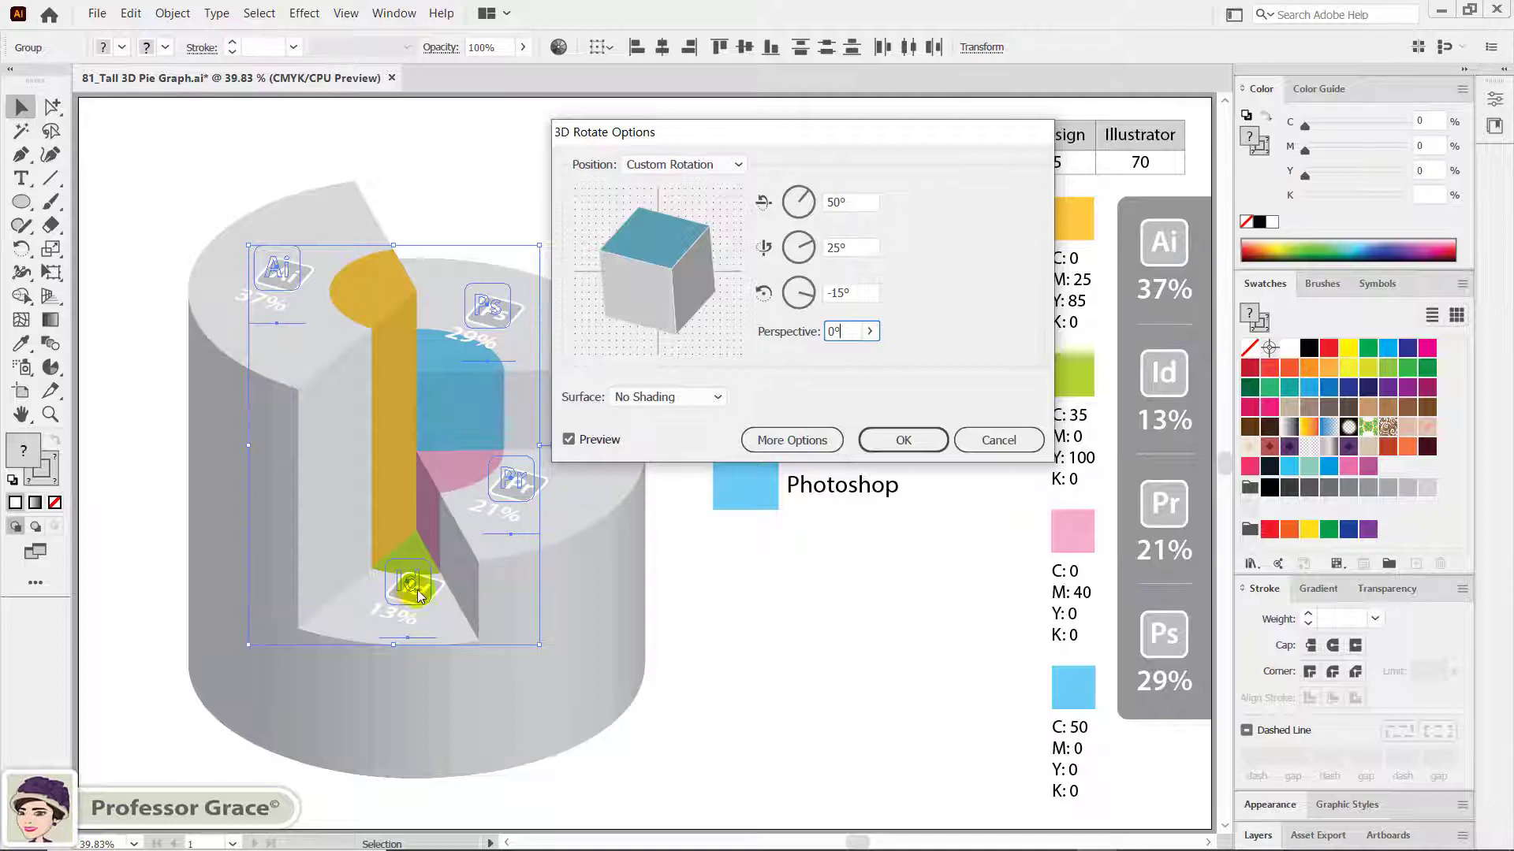
{"action": "left_click", "coordinate": [903, 444]}
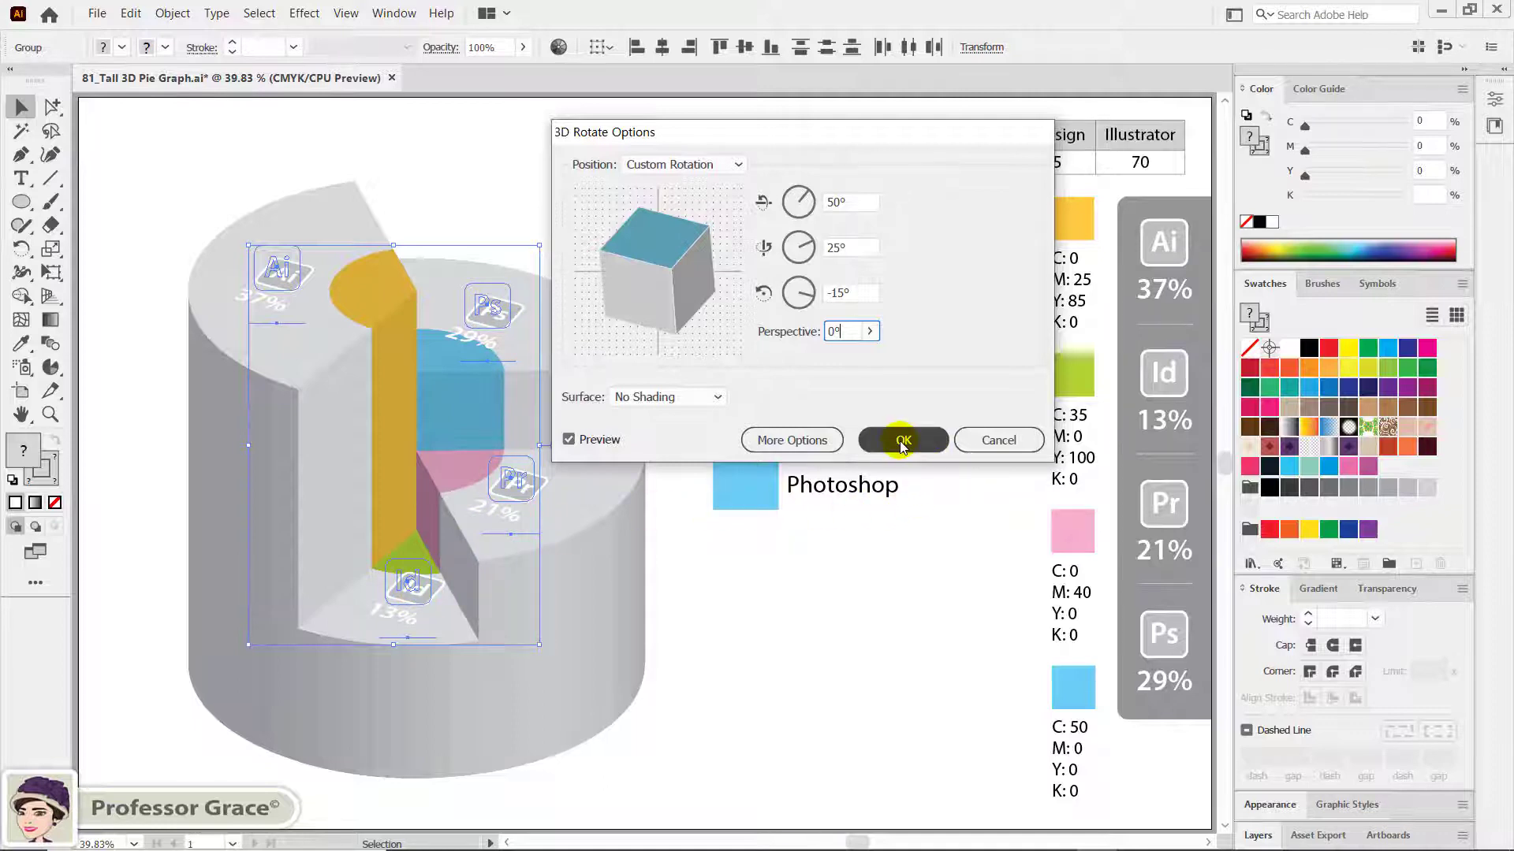
{"action": "left_click", "coordinate": [903, 441]}
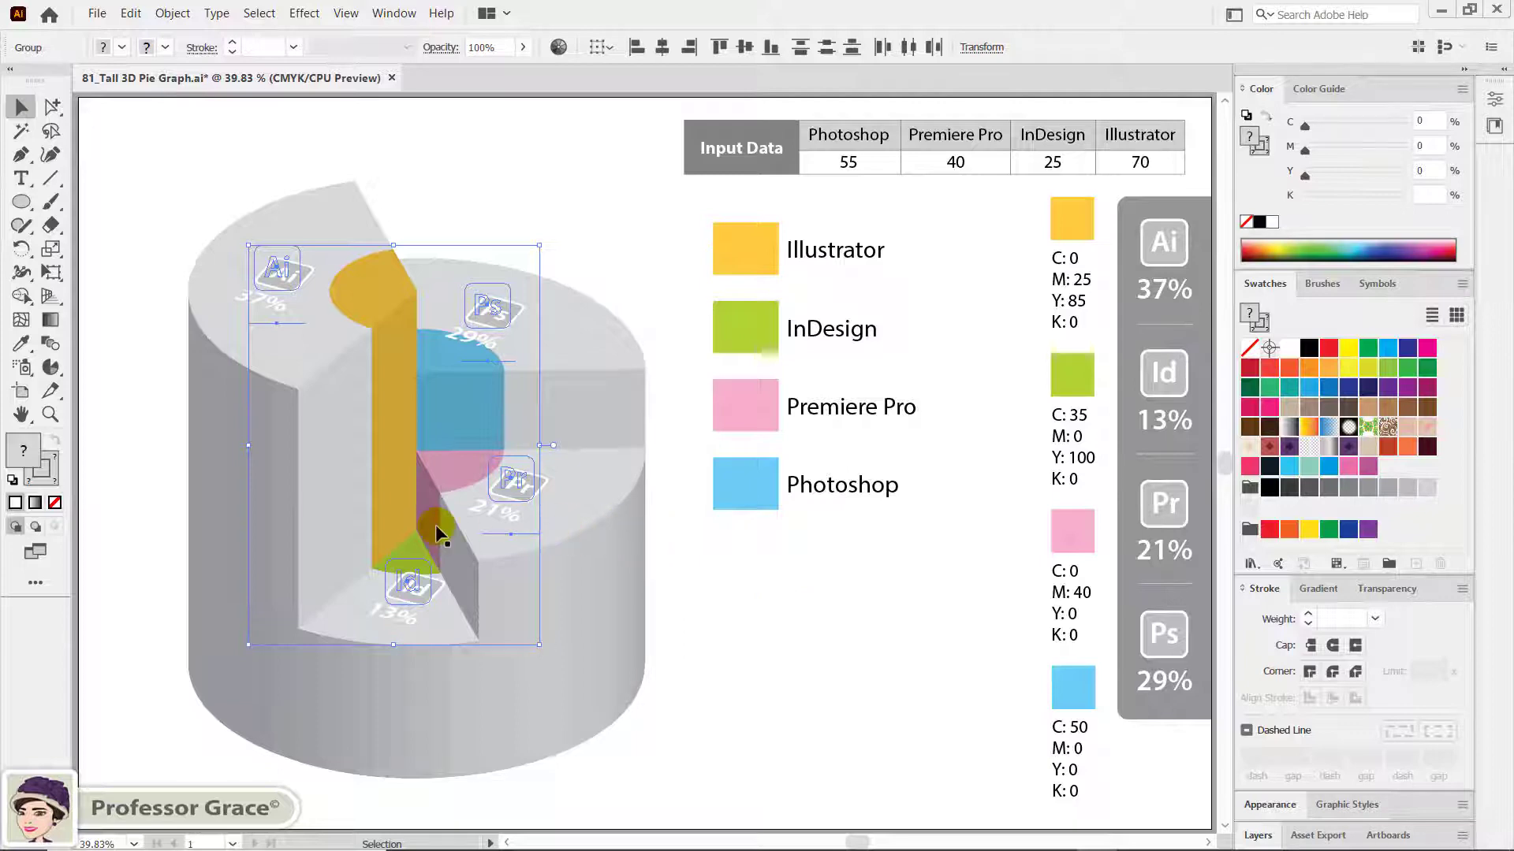
Reposition the tilted Ai, Ps, Pr and Id labels on their slices.
{"action": "left_click", "coordinate": [278, 282]}
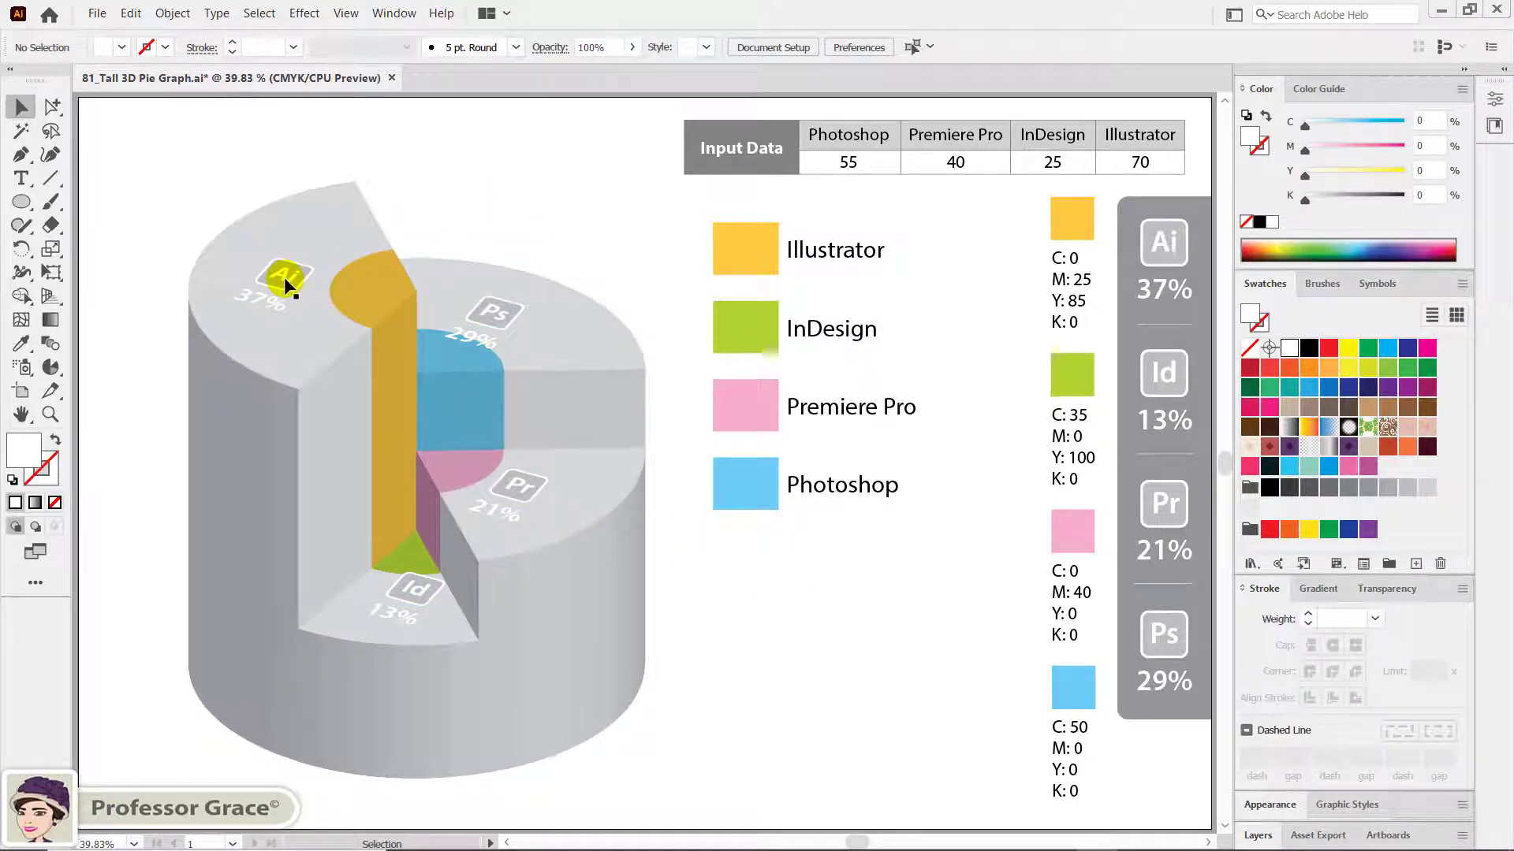
{"action": "left_click_drag", "start_coordinate": [273, 274], "coordinate": [279, 266]}
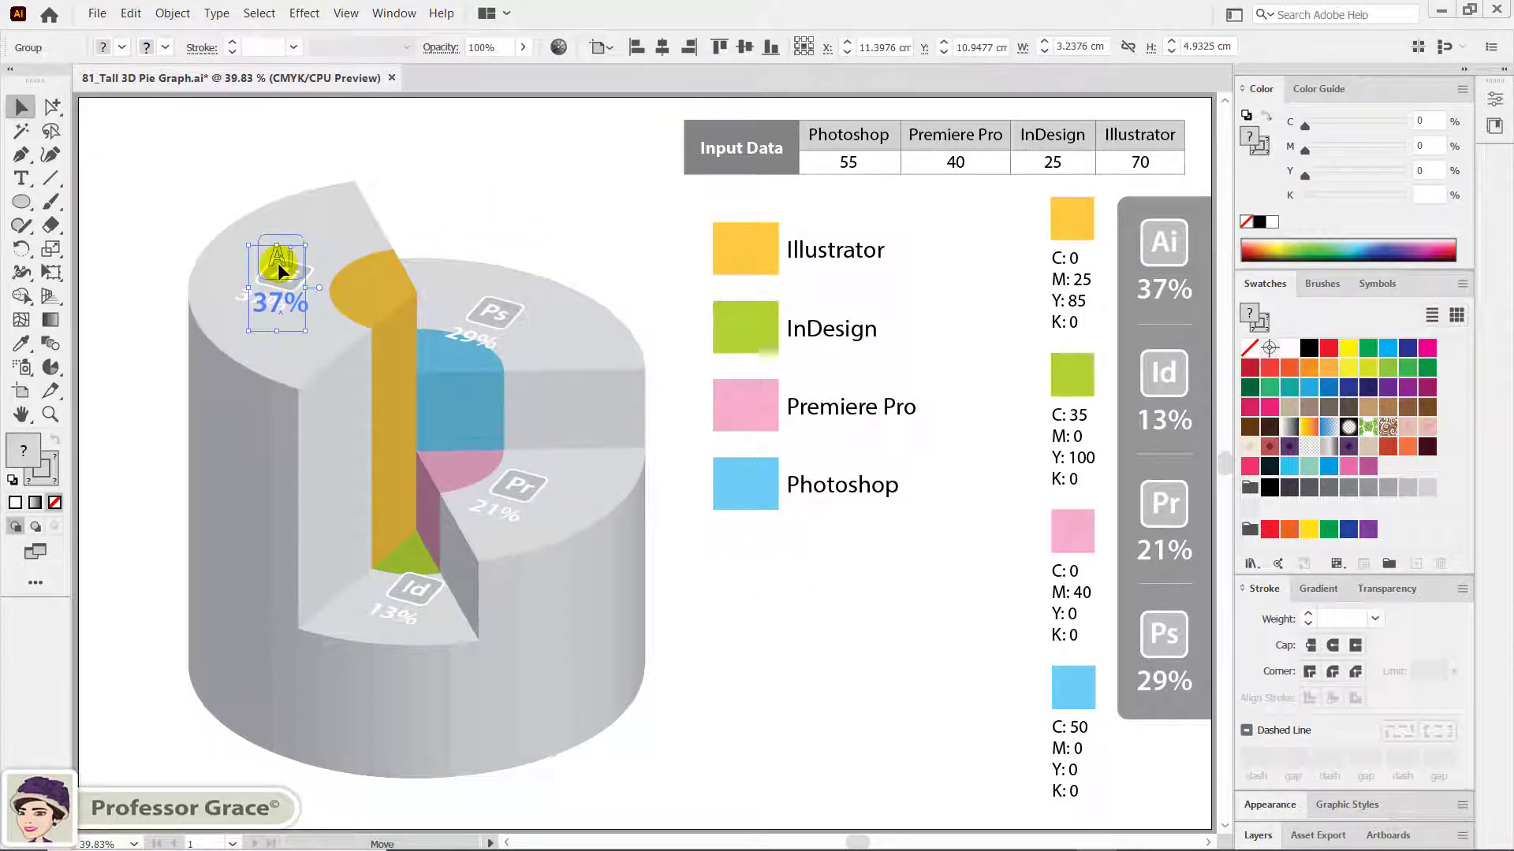
{"action": "left_click", "coordinate": [491, 314]}
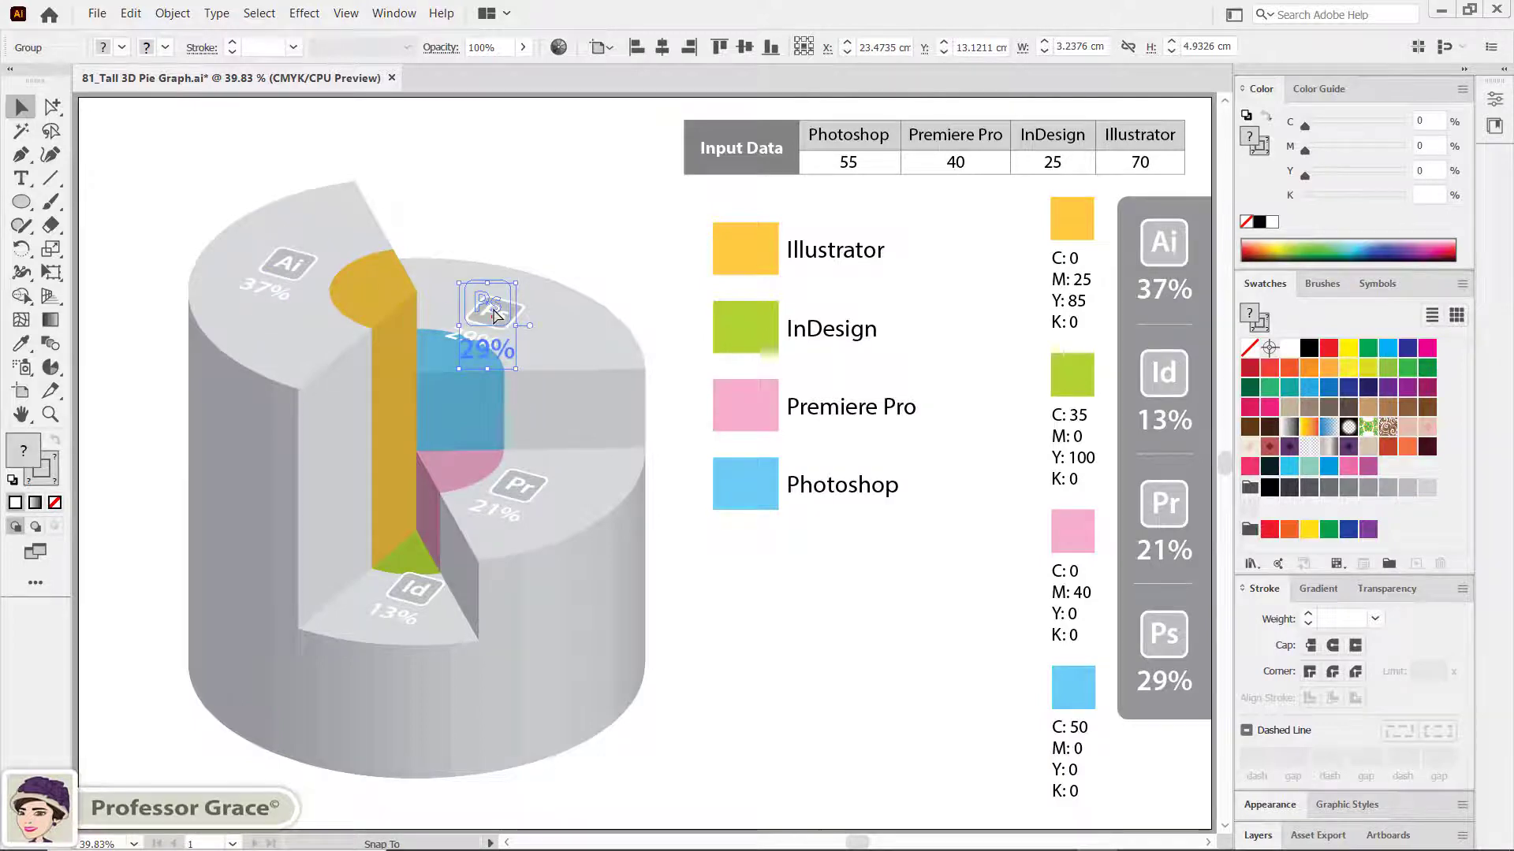
{"action": "left_click_drag", "start_coordinate": [490, 315], "coordinate": [495, 282]}
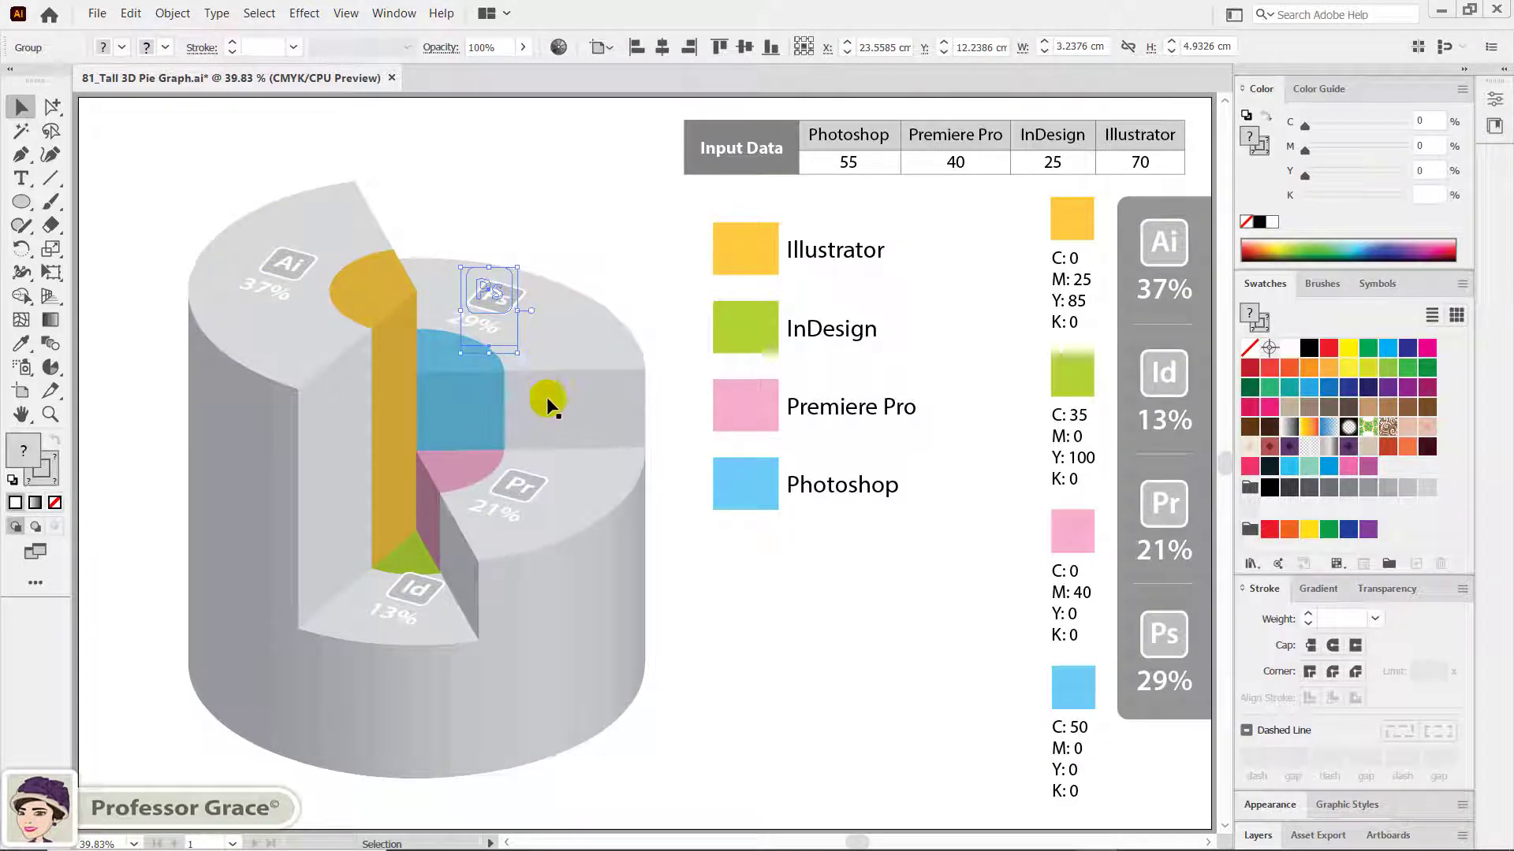
{"action": "left_click", "coordinate": [522, 489]}
{"action": "key", "text": "Right"}
{"action": "key", "text": "Right"}
{"action": "key", "text": "Right"}
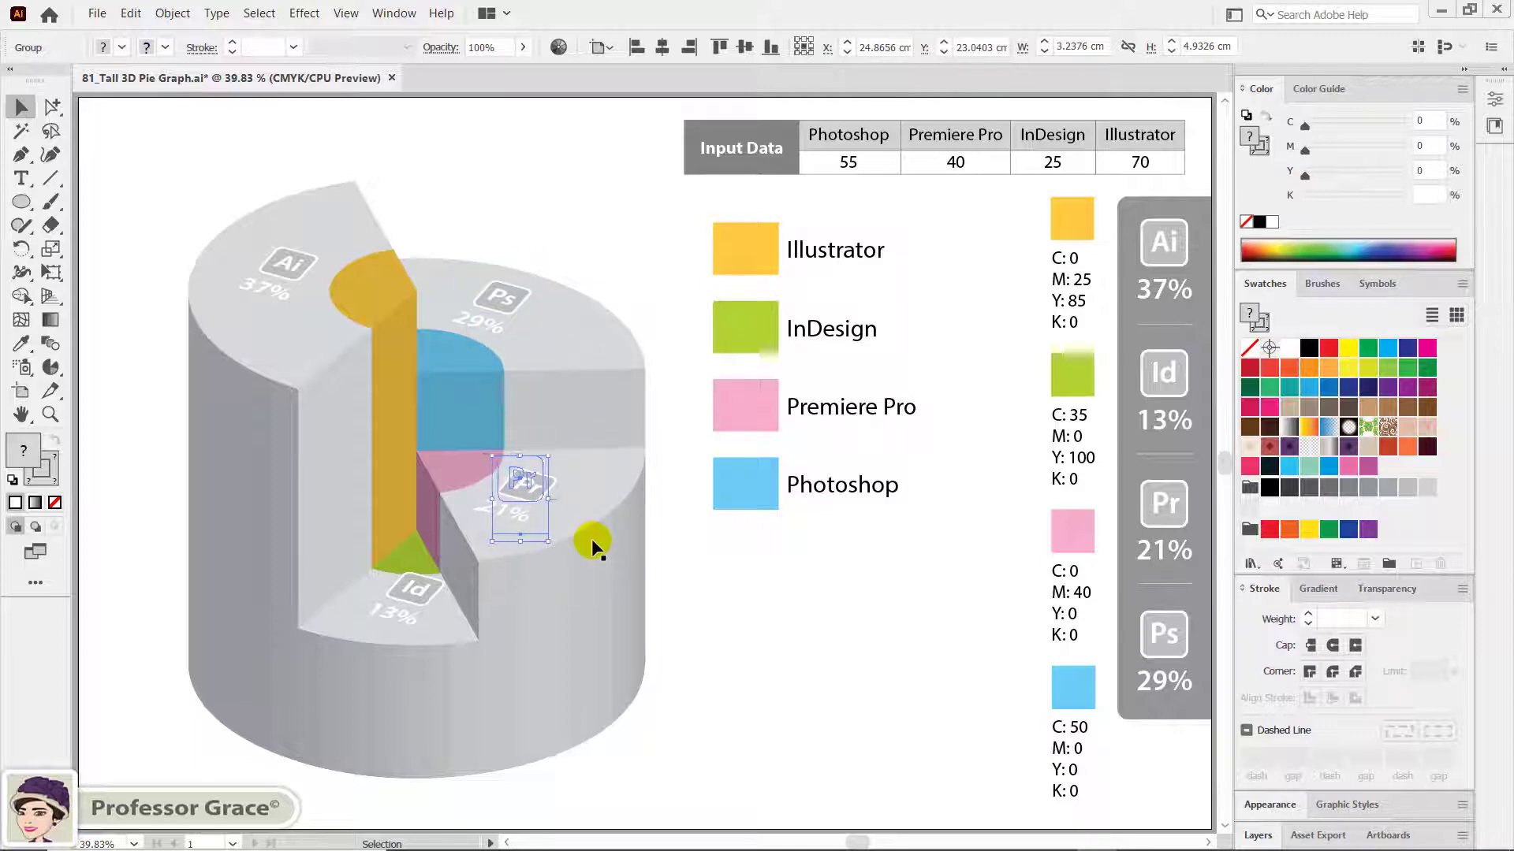
{"action": "left_click", "coordinate": [409, 585]}
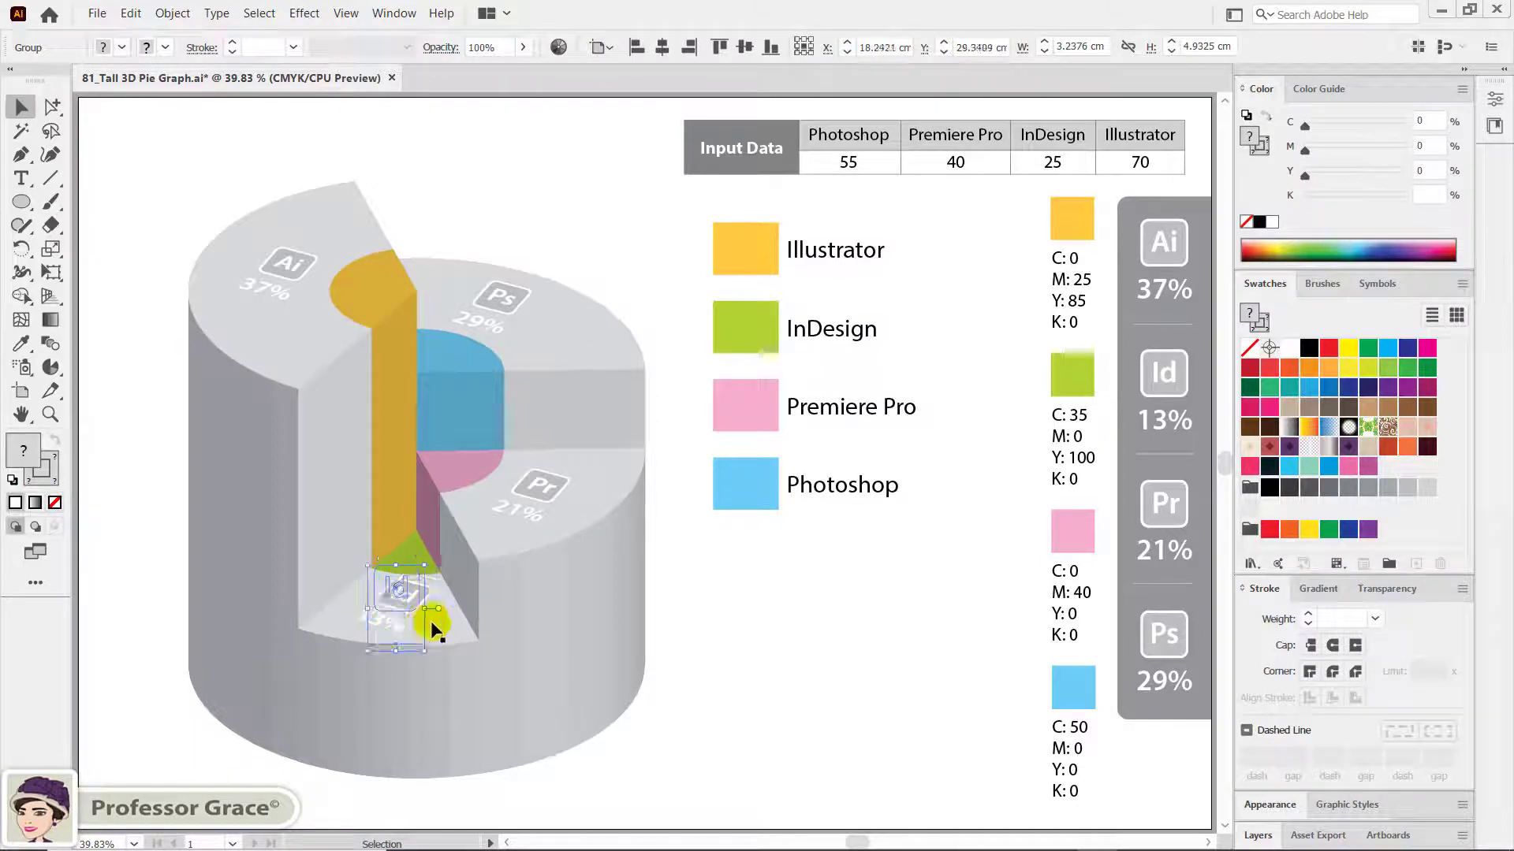
{"action": "left_click_drag", "start_coordinate": [443, 621], "coordinate": [422, 624]}
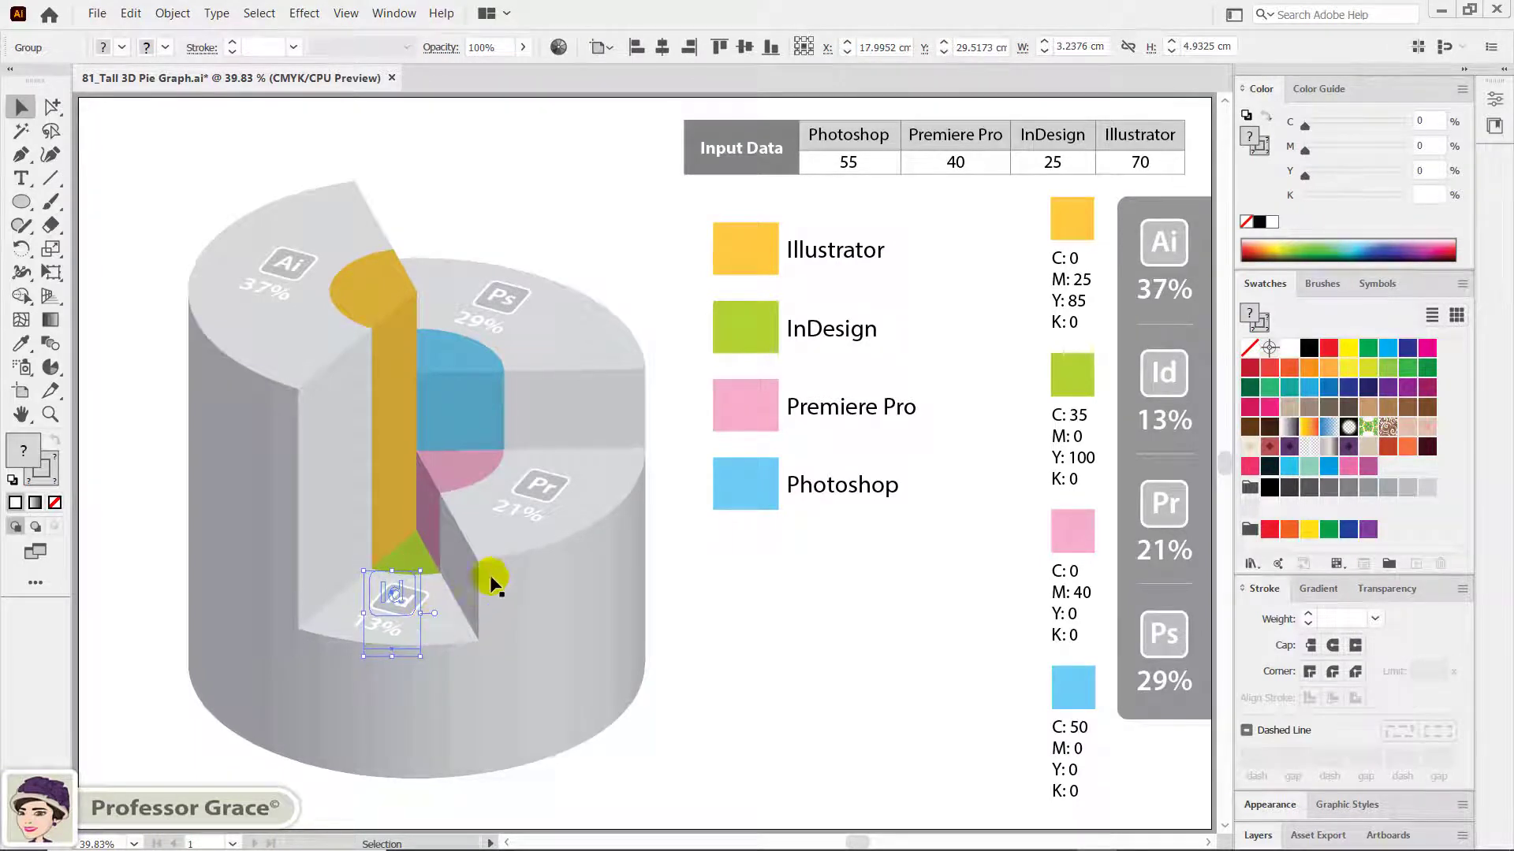
Nudge the Pr and Ps labels slightly further right.
{"action": "left_click", "coordinate": [541, 490]}
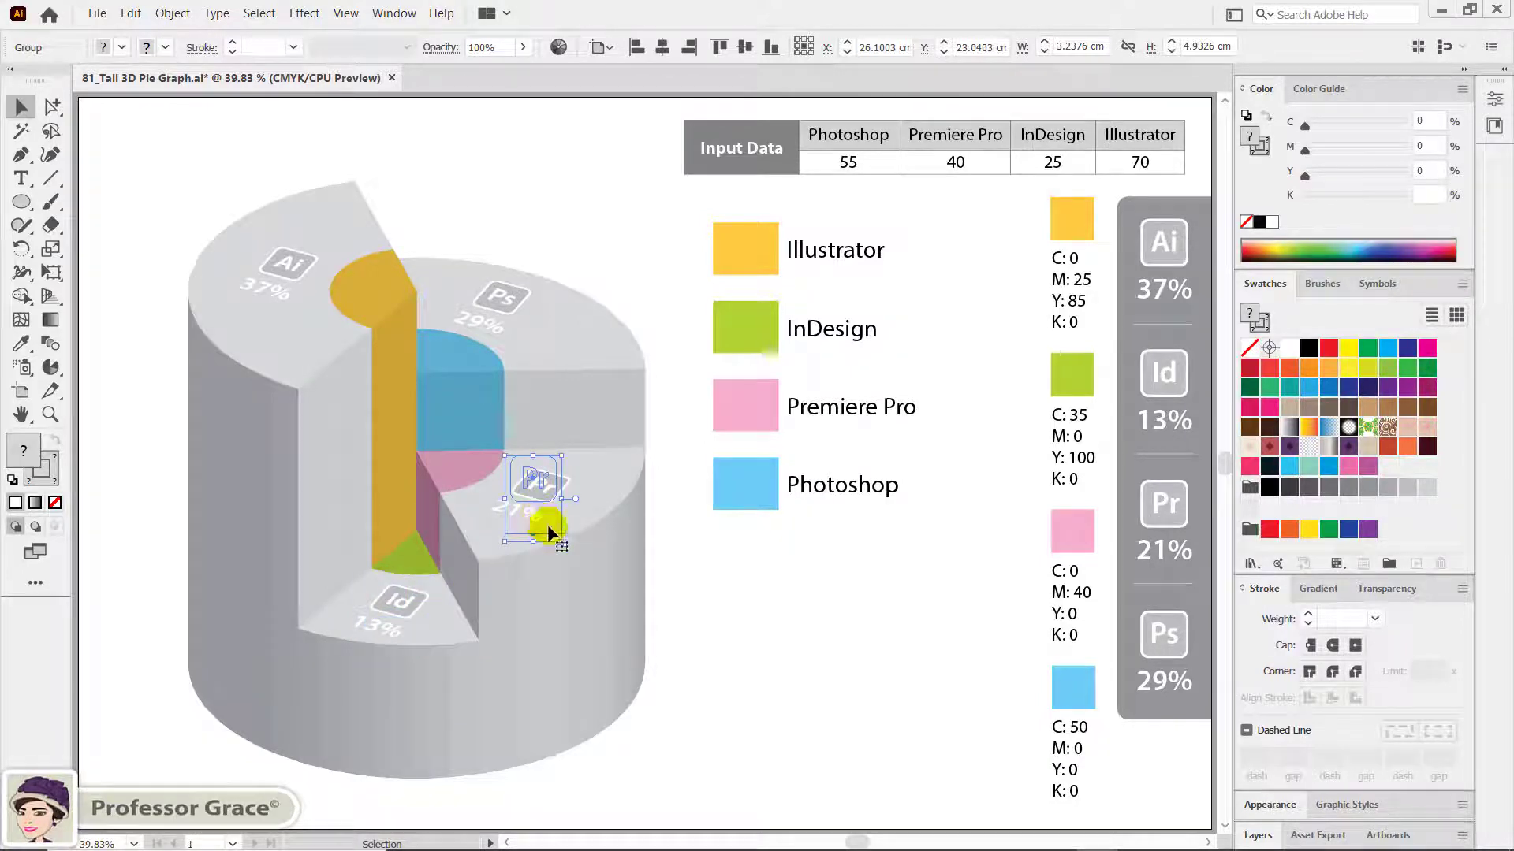
{"action": "key", "text": "Right"}
{"action": "key", "text": "Right"}
{"action": "key", "text": "Right"}
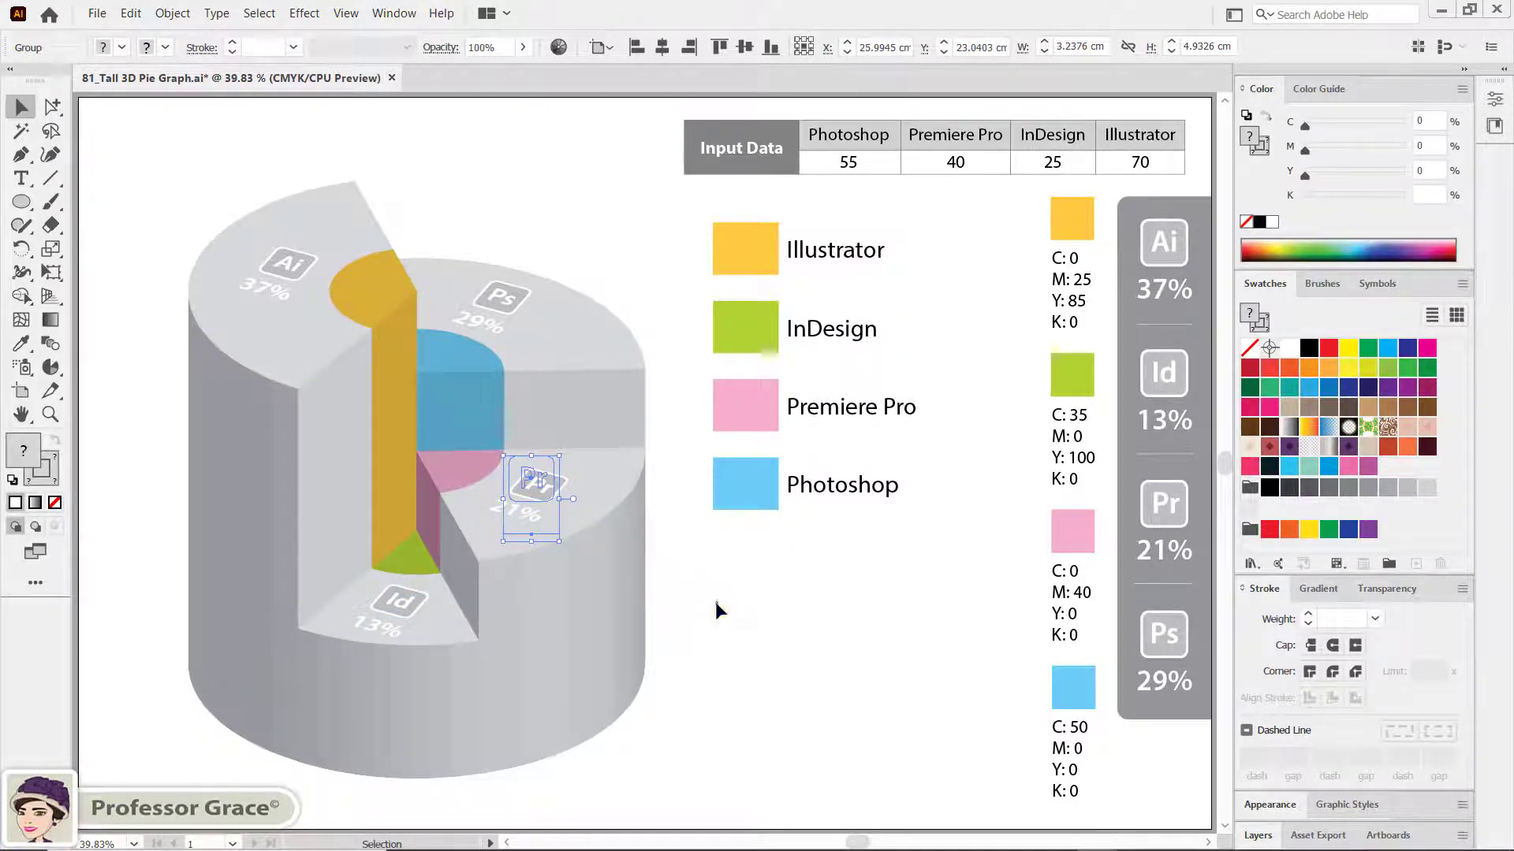
{"action": "left_click", "coordinate": [716, 602]}
{"action": "left_click", "coordinate": [502, 298]}
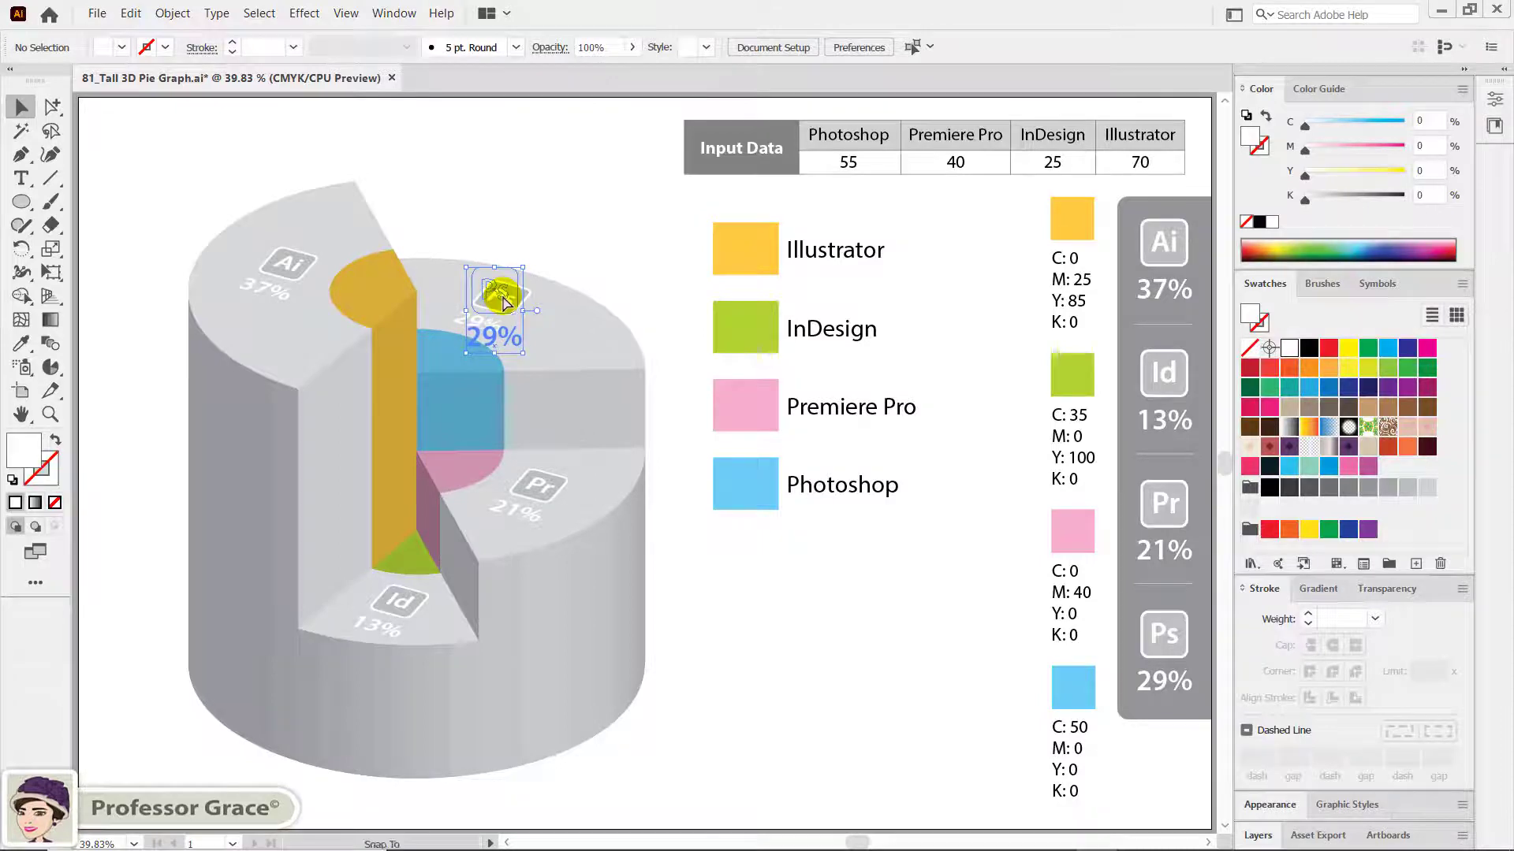
{"action": "key", "text": "Right"}
{"action": "key", "text": "Right"}
{"action": "key", "text": "Right"}
{"action": "key", "text": "Right"}
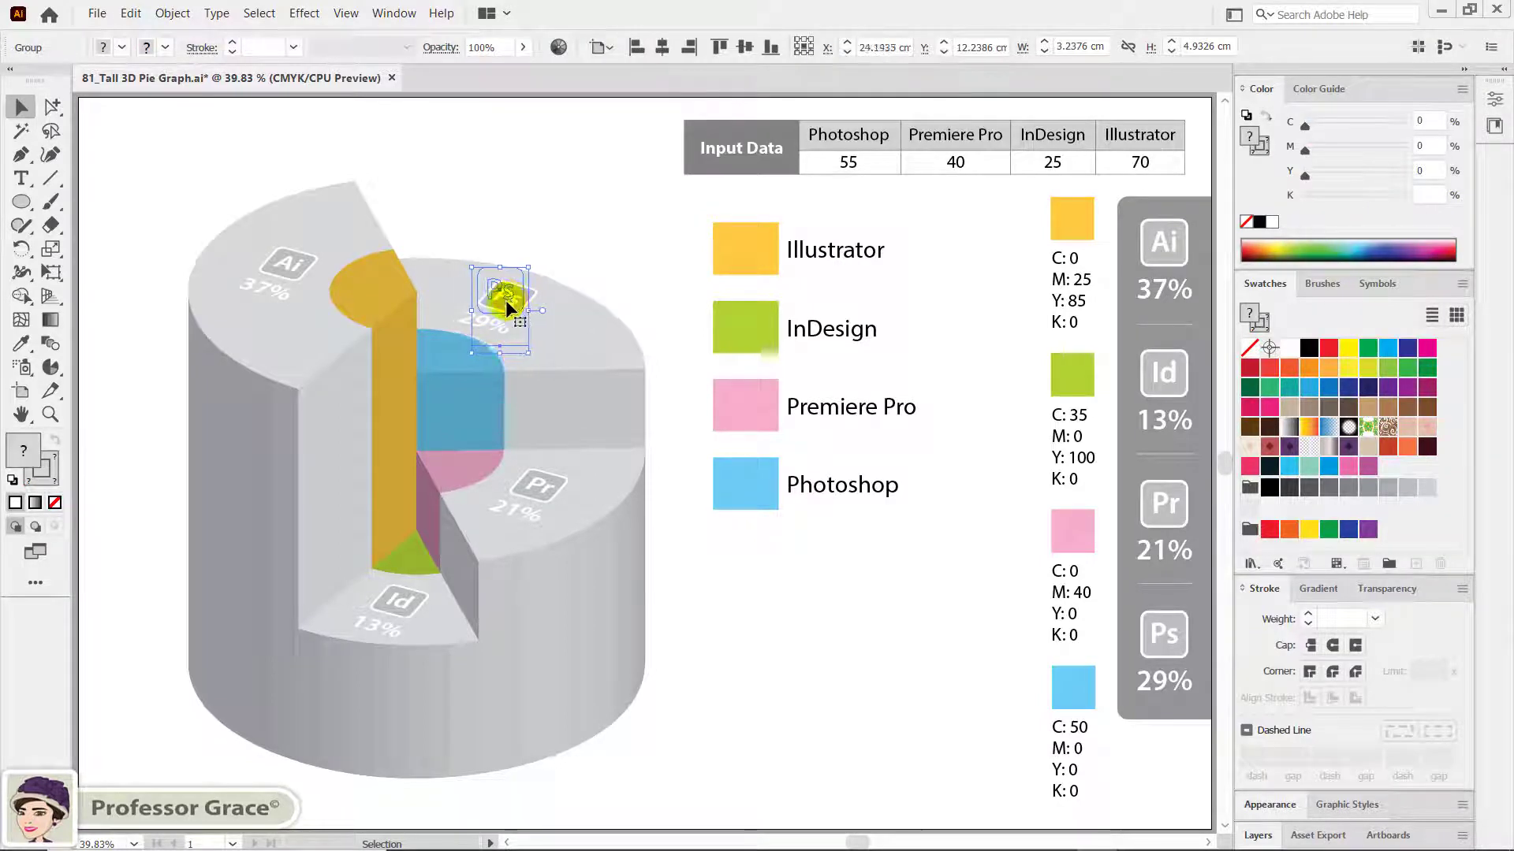
{"action": "left_click", "coordinate": [588, 238]}
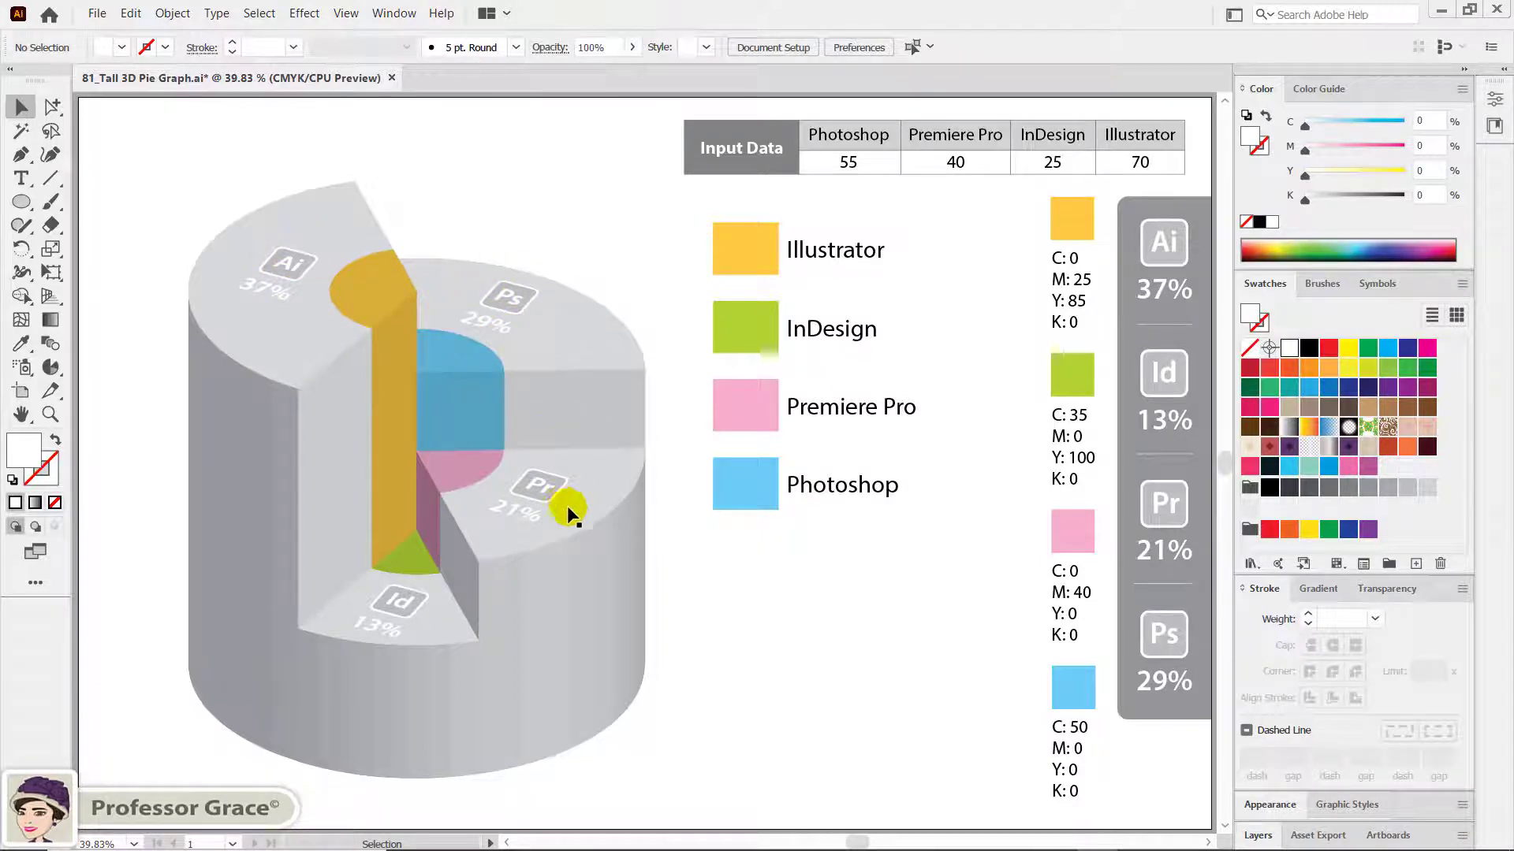
{"action": "left_click", "coordinate": [400, 608]}
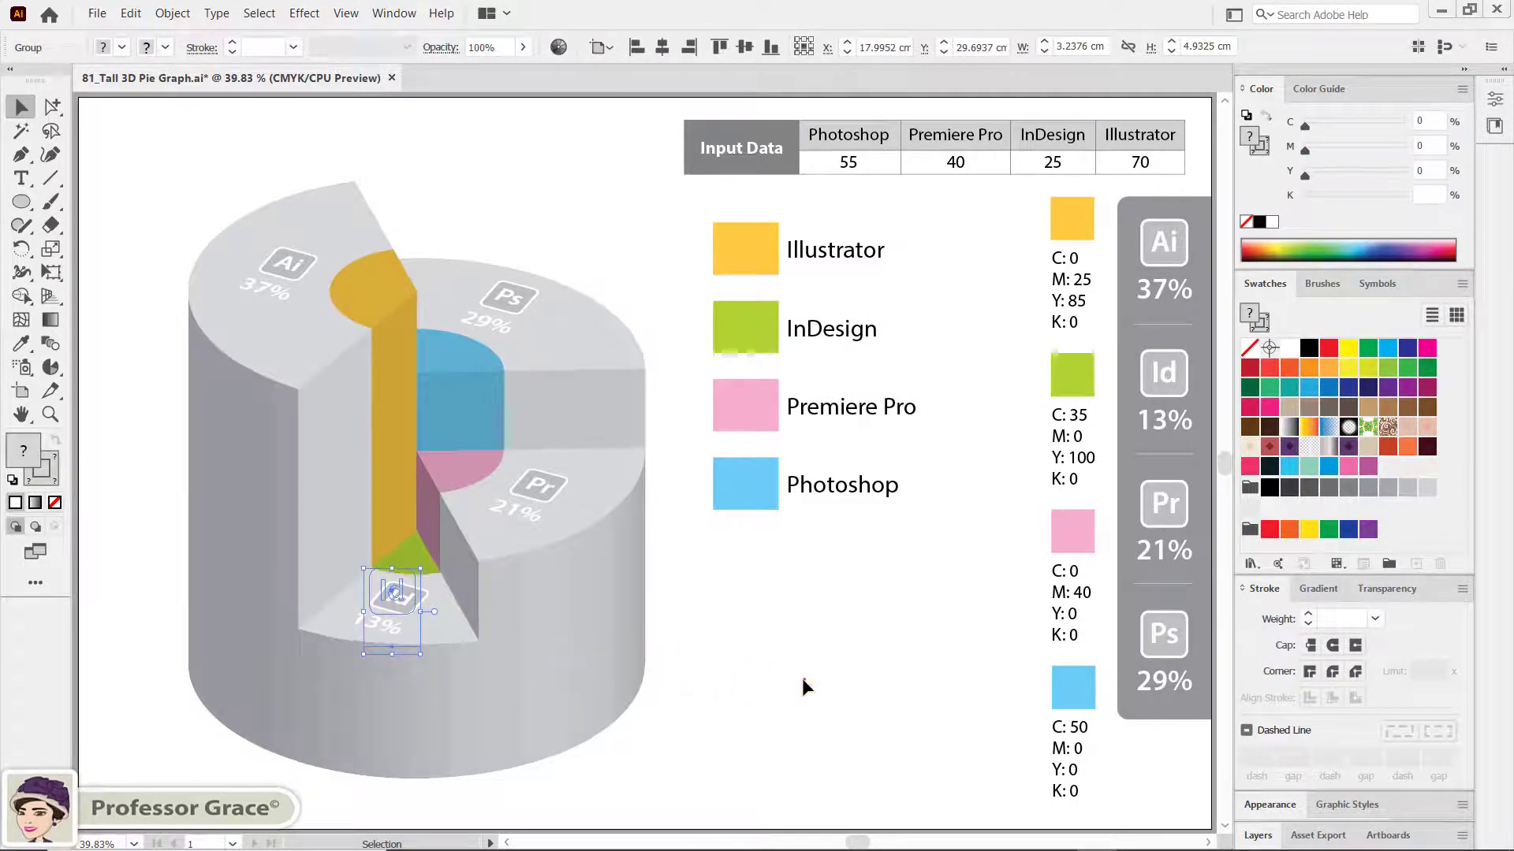
{"action": "left_click", "coordinate": [686, 604]}
Select the Ps, Ai, Pr and Id labels together again.
{"action": "left_click", "coordinate": [510, 304], "text": "shift"}
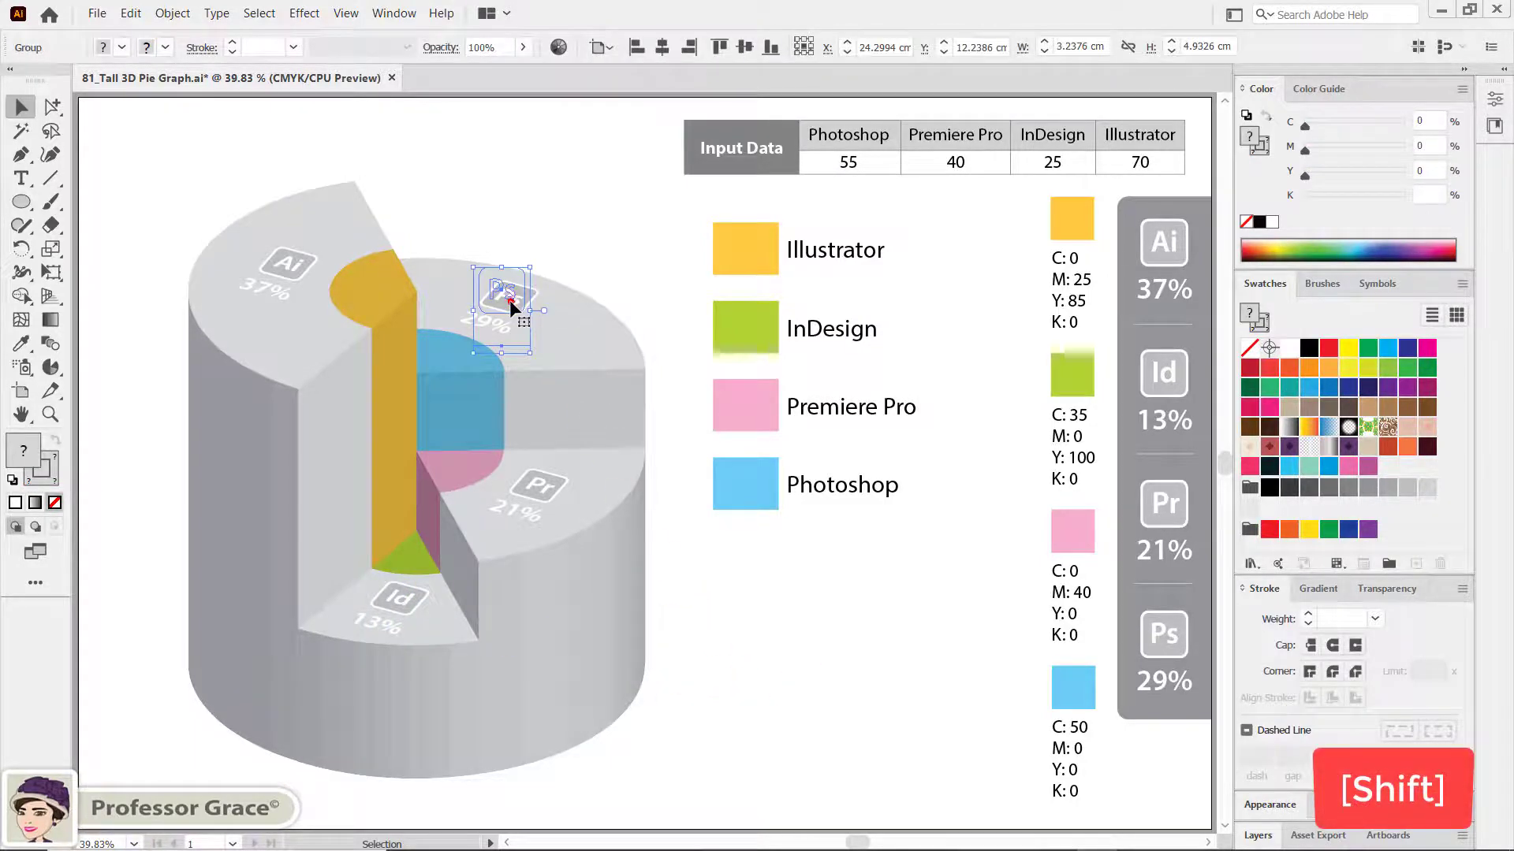
{"action": "left_click", "coordinate": [293, 269], "text": "shift"}
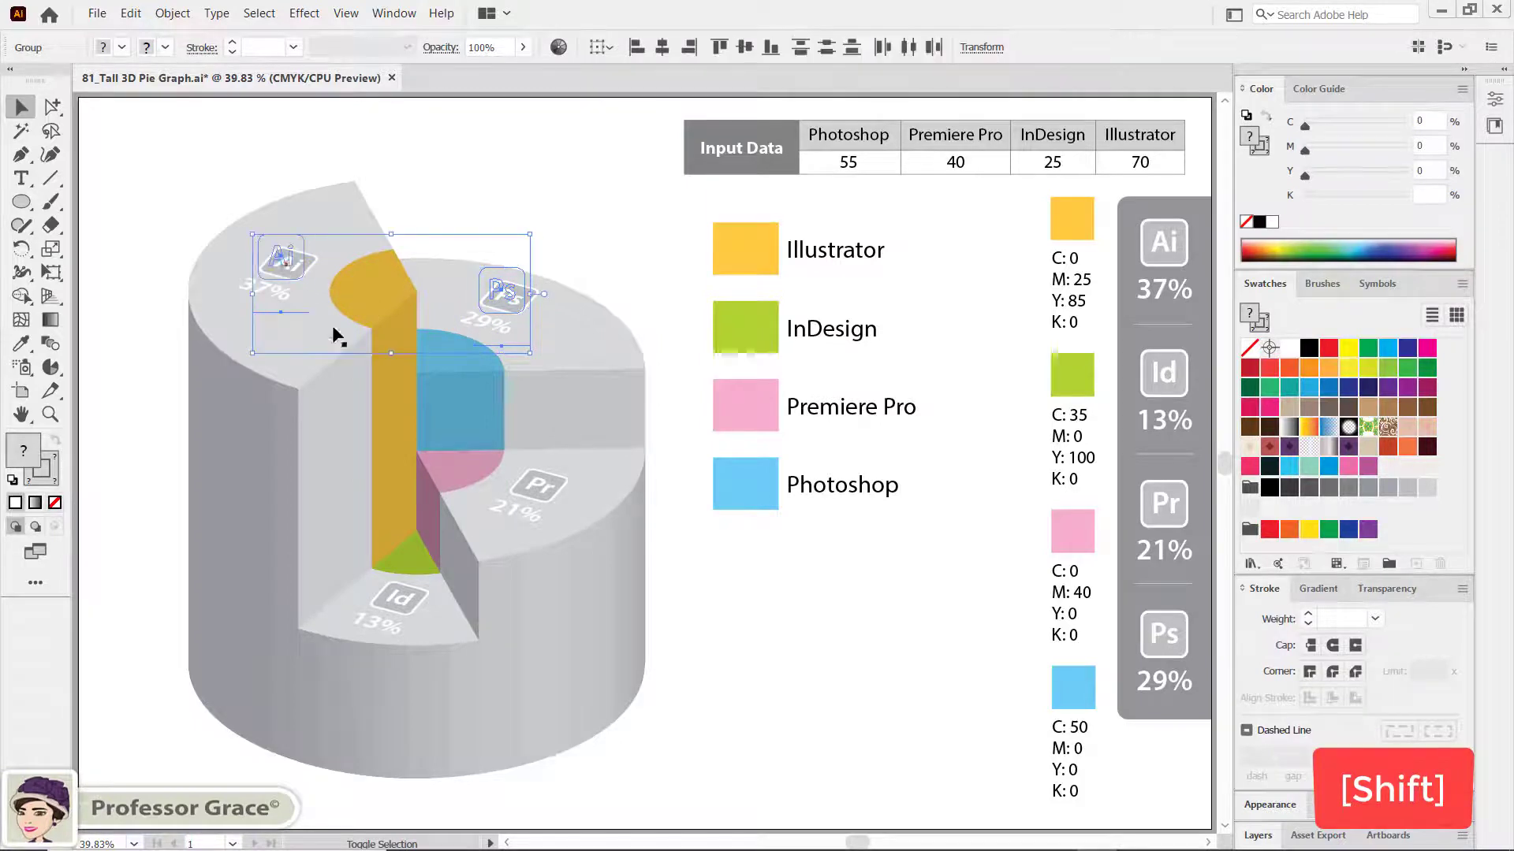
{"action": "left_click", "coordinate": [536, 483], "text": "shift"}
{"action": "left_click", "coordinate": [409, 598], "text": "shift"}
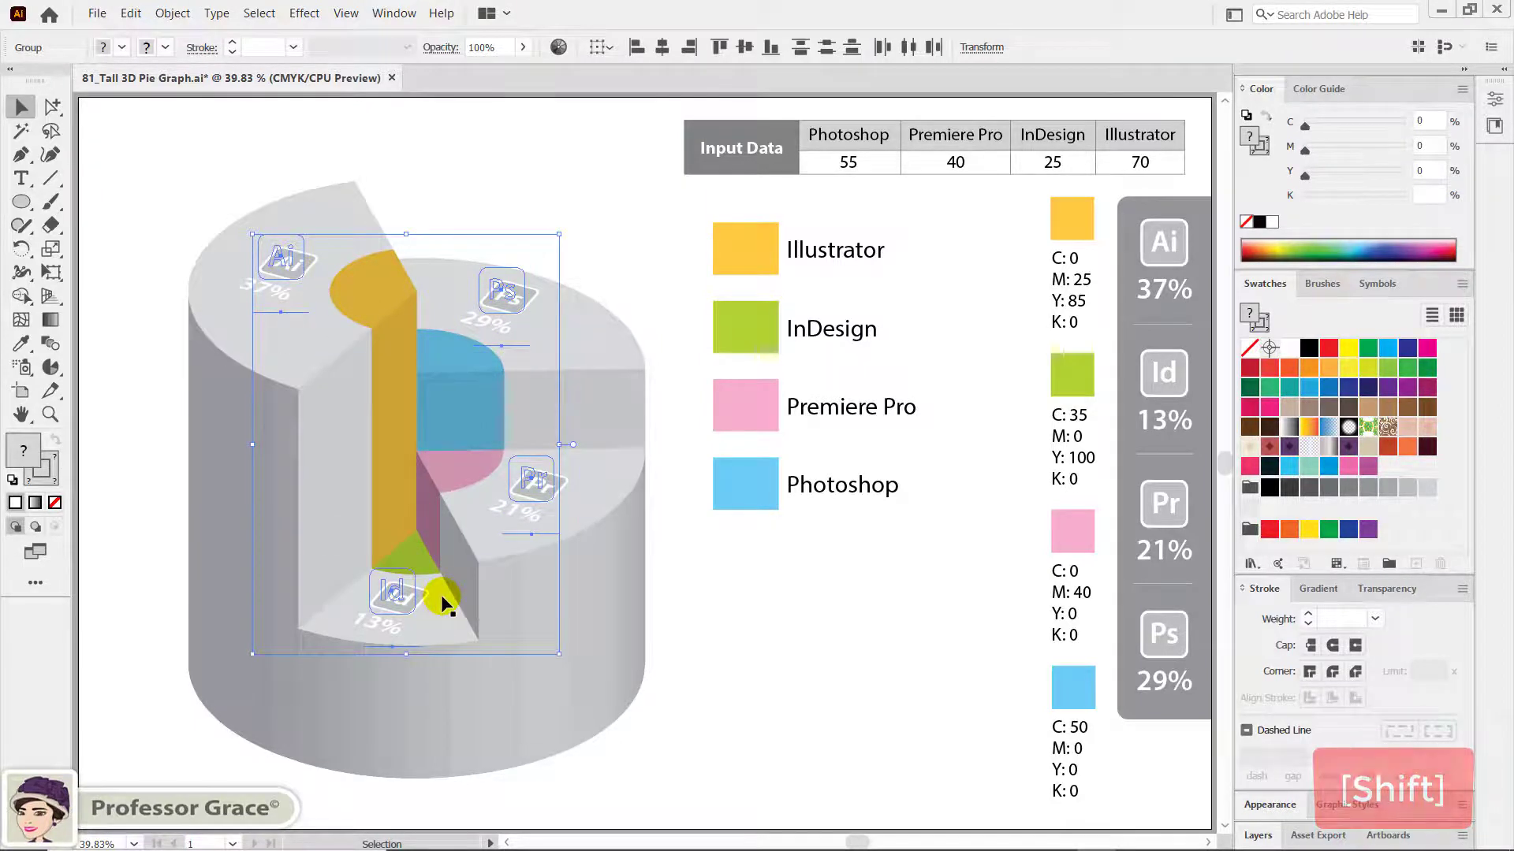
Add a drop shadow to the labels: 75% opacity, 0 cm X/Y offset, 0.1 cm blur.
{"action": "left_click", "coordinate": [304, 11]}
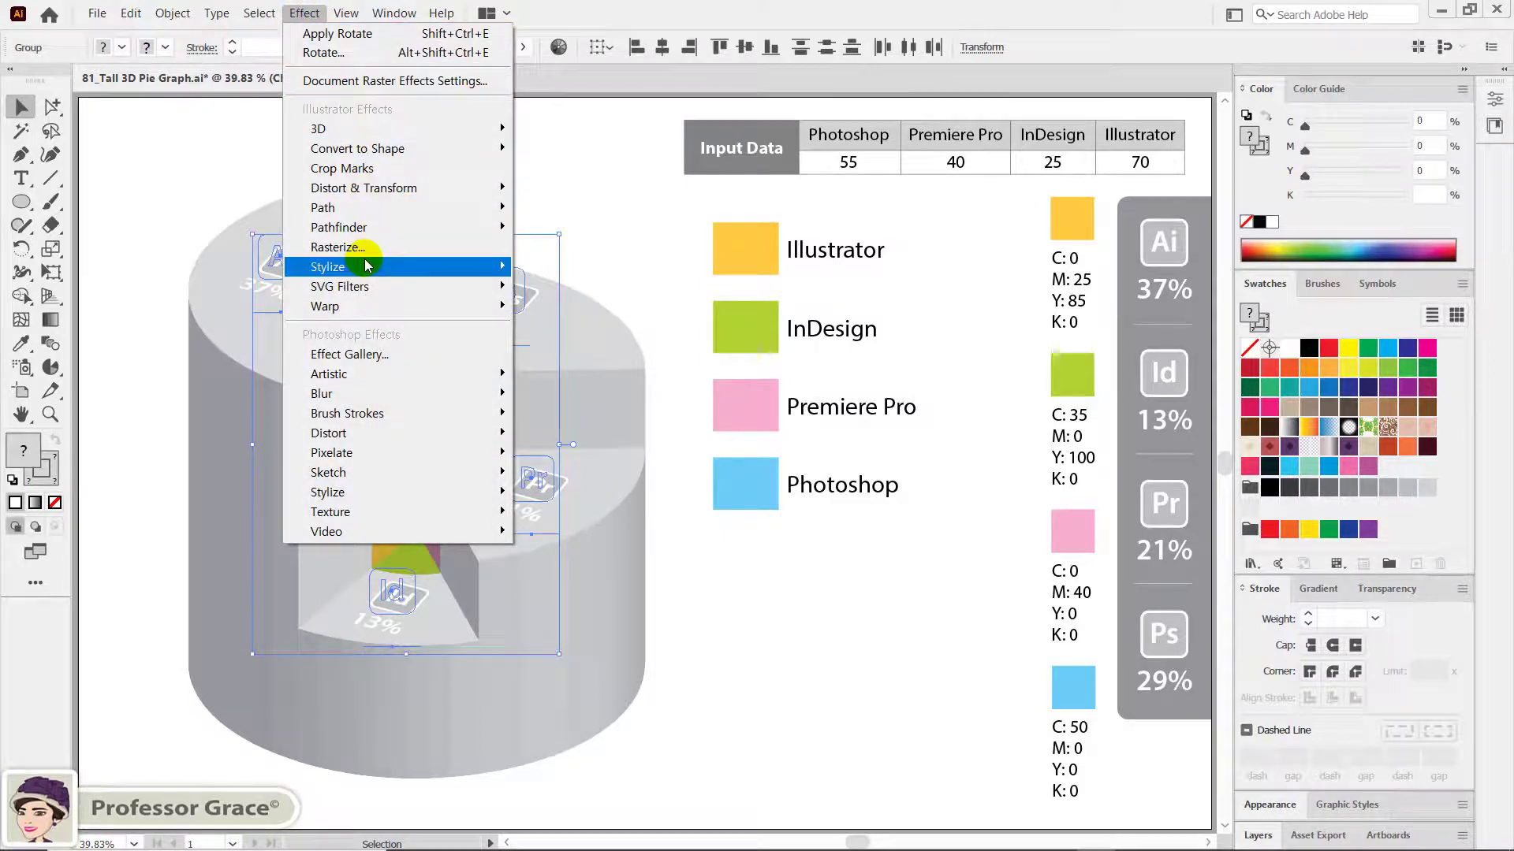
{"action": "mouse_move", "coordinate": [328, 267]}
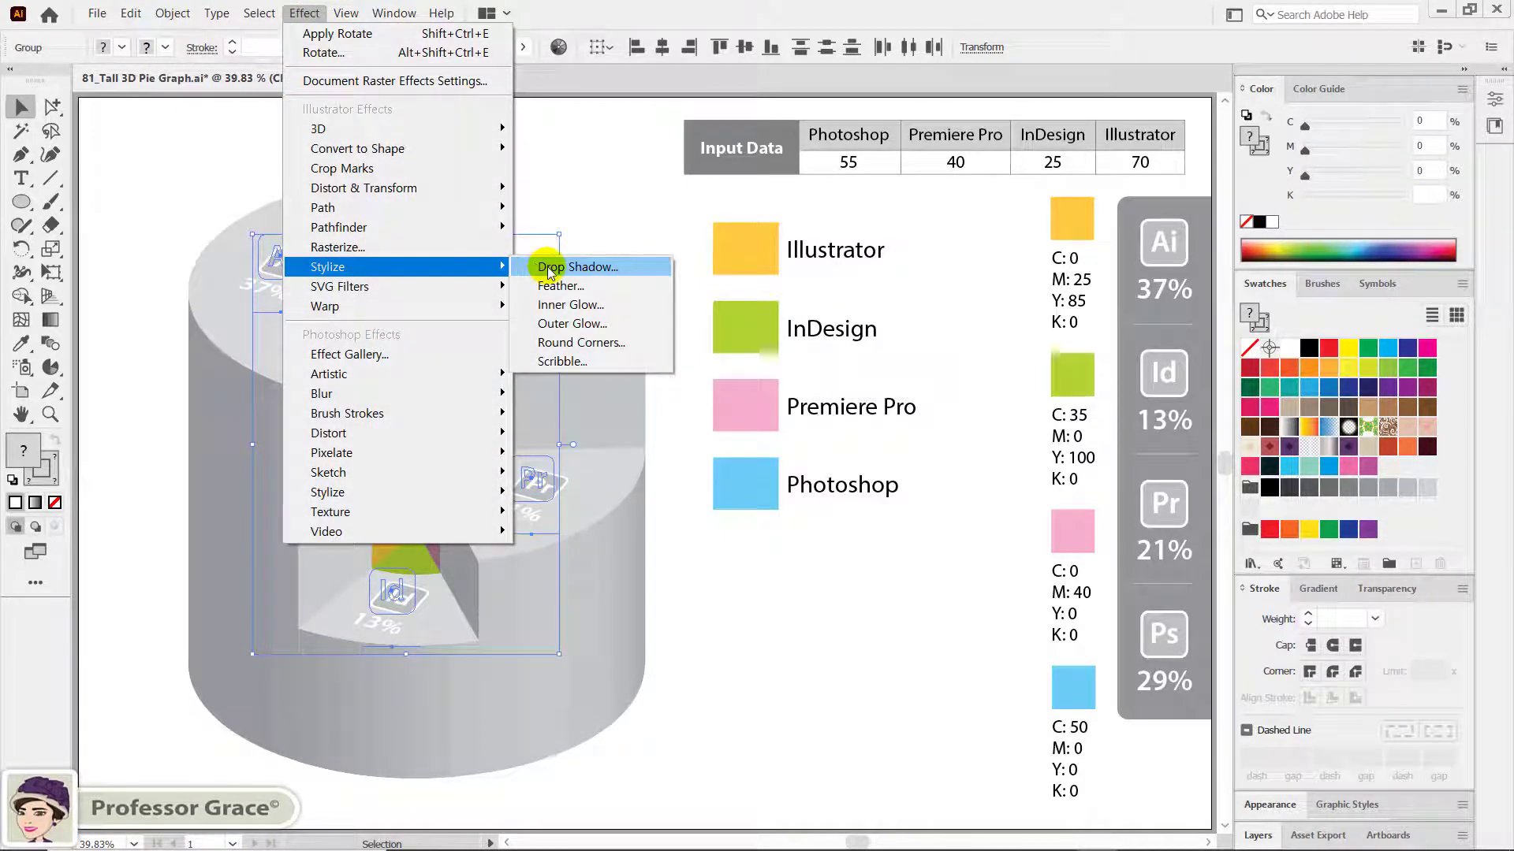
{"action": "left_click", "coordinate": [549, 268]}
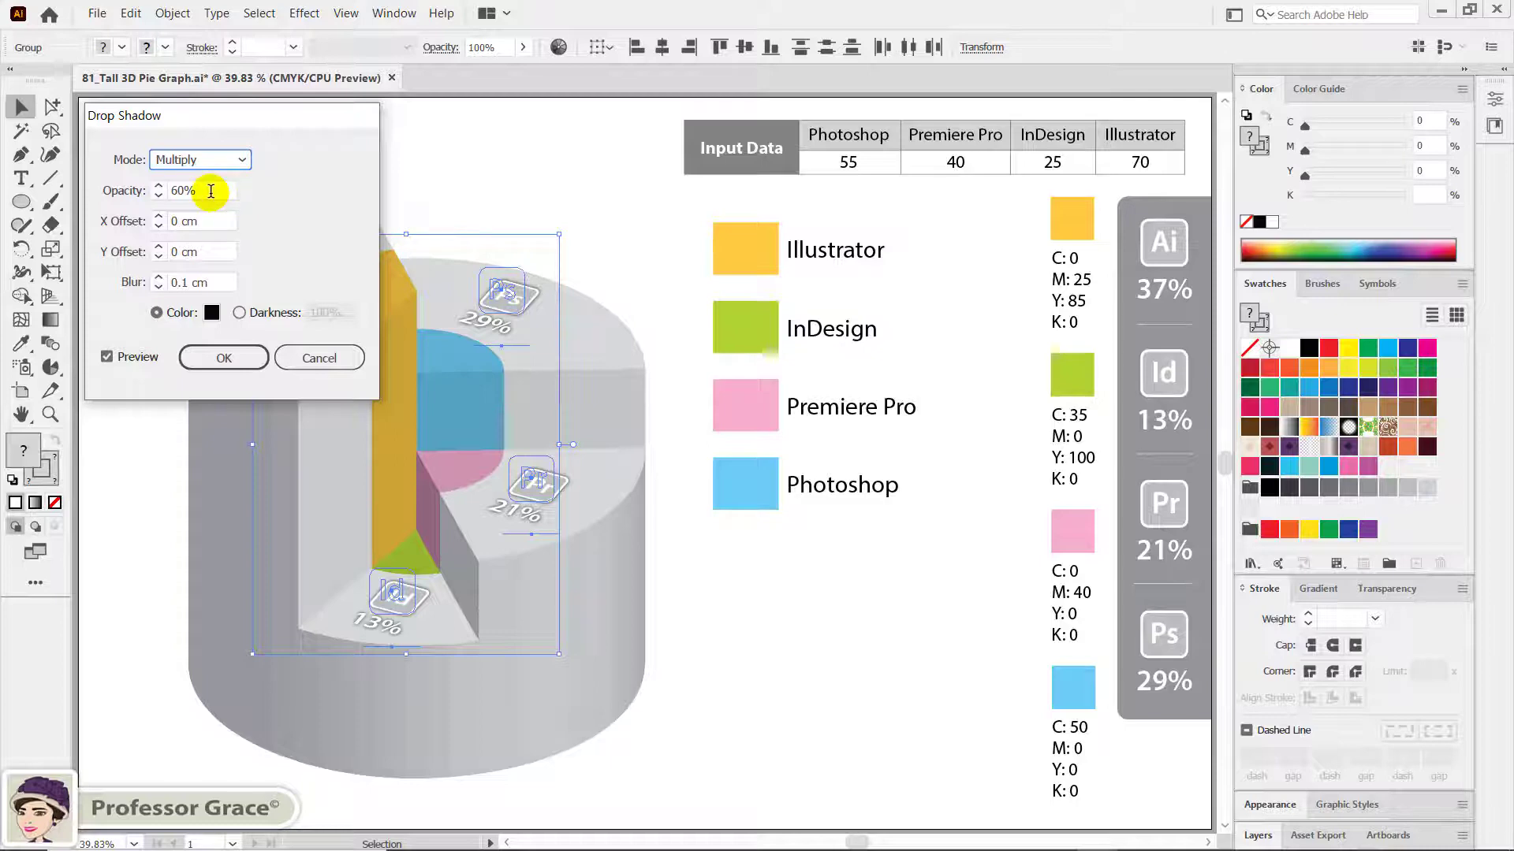
{"action": "left_click_drag", "start_coordinate": [211, 191], "coordinate": [148, 191]}
{"action": "type", "text": "75"}
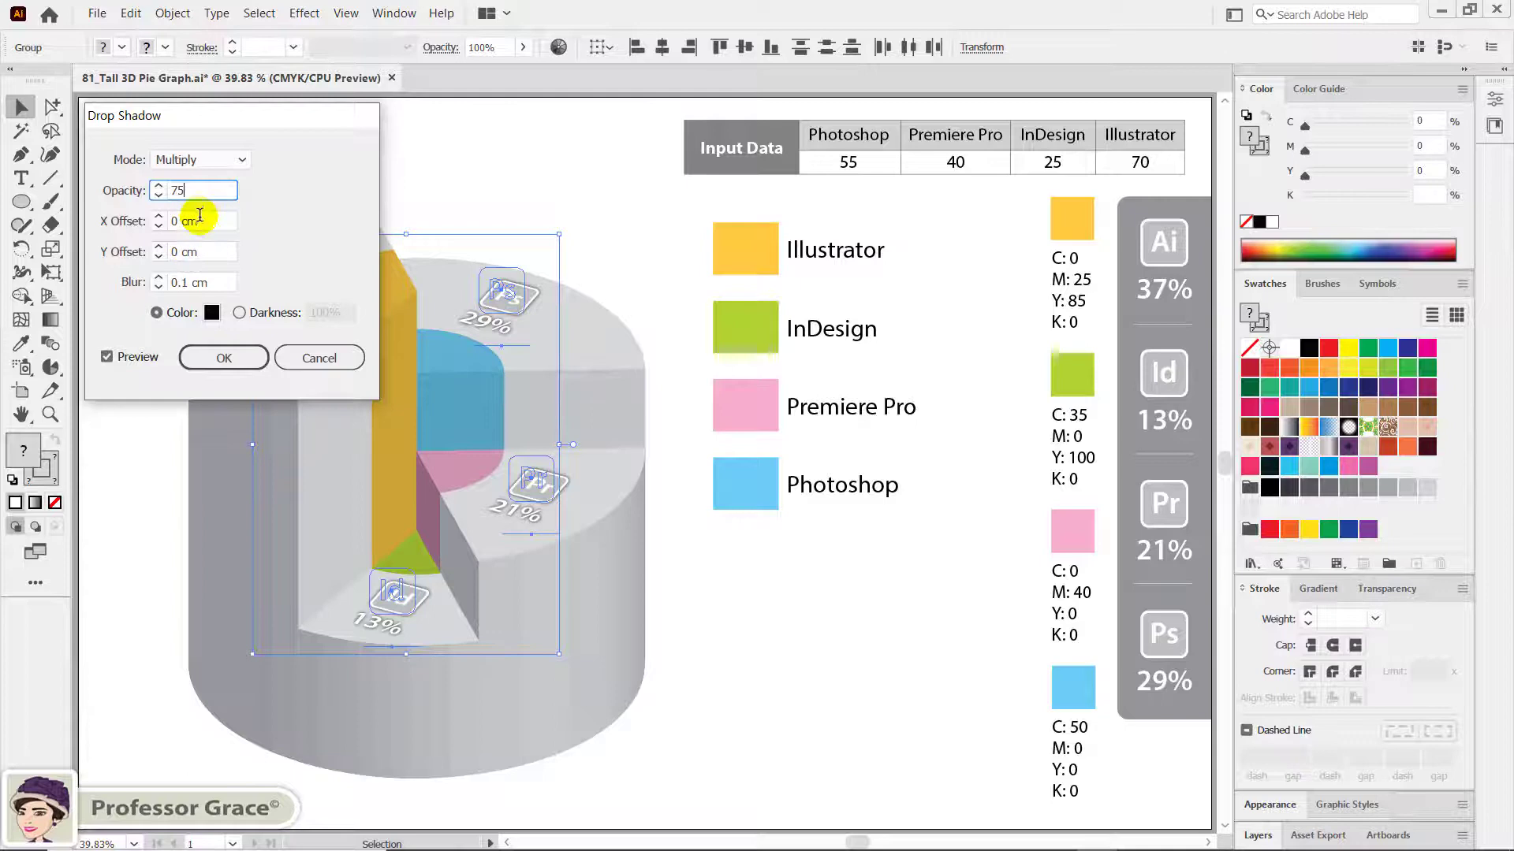
{"action": "left_click", "coordinate": [196, 221]}
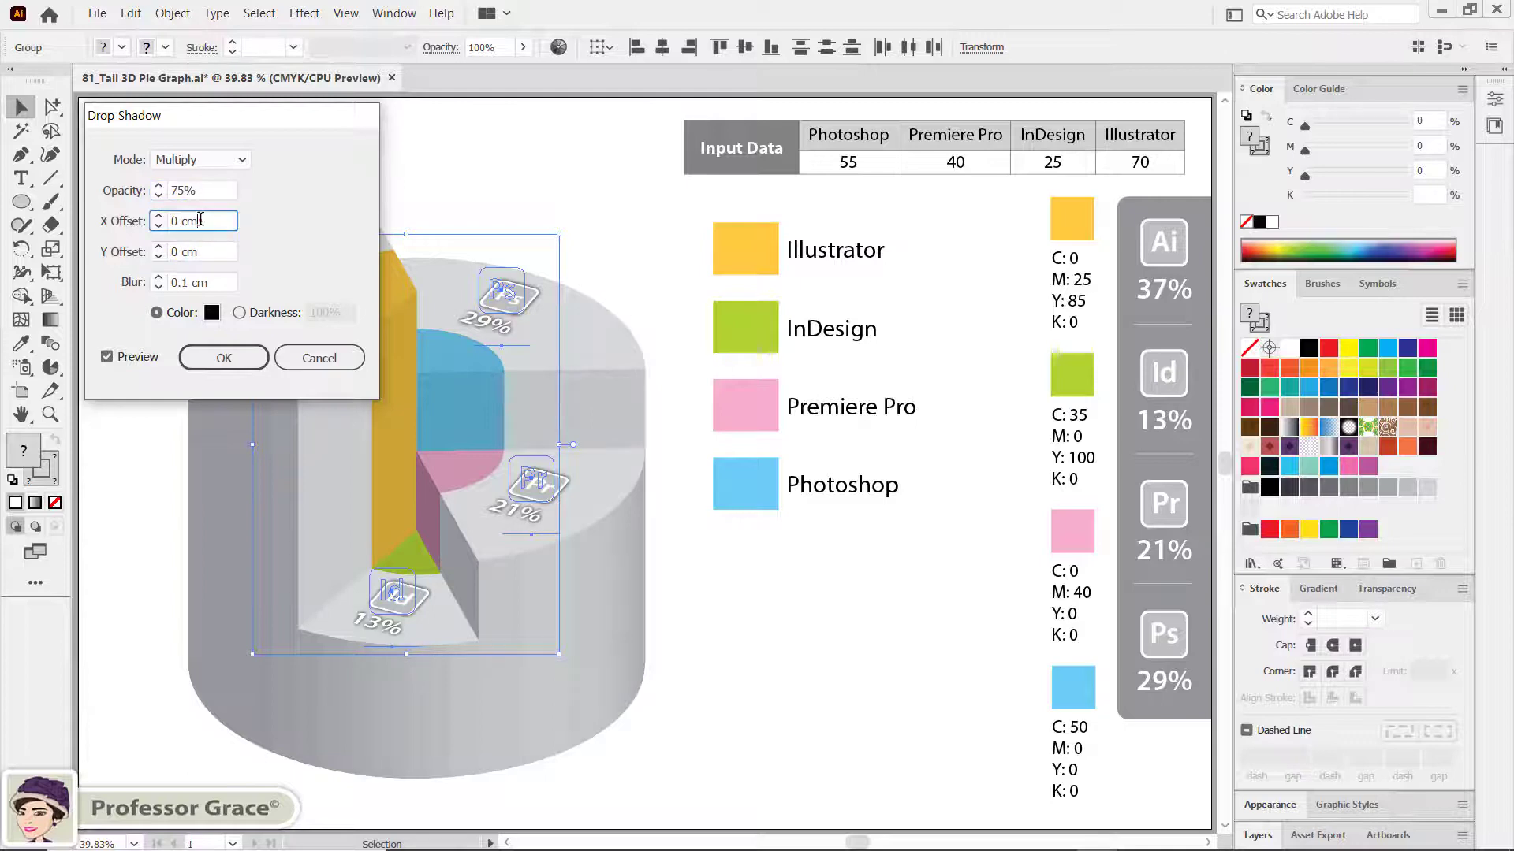
{"action": "left_click", "coordinate": [201, 251]}
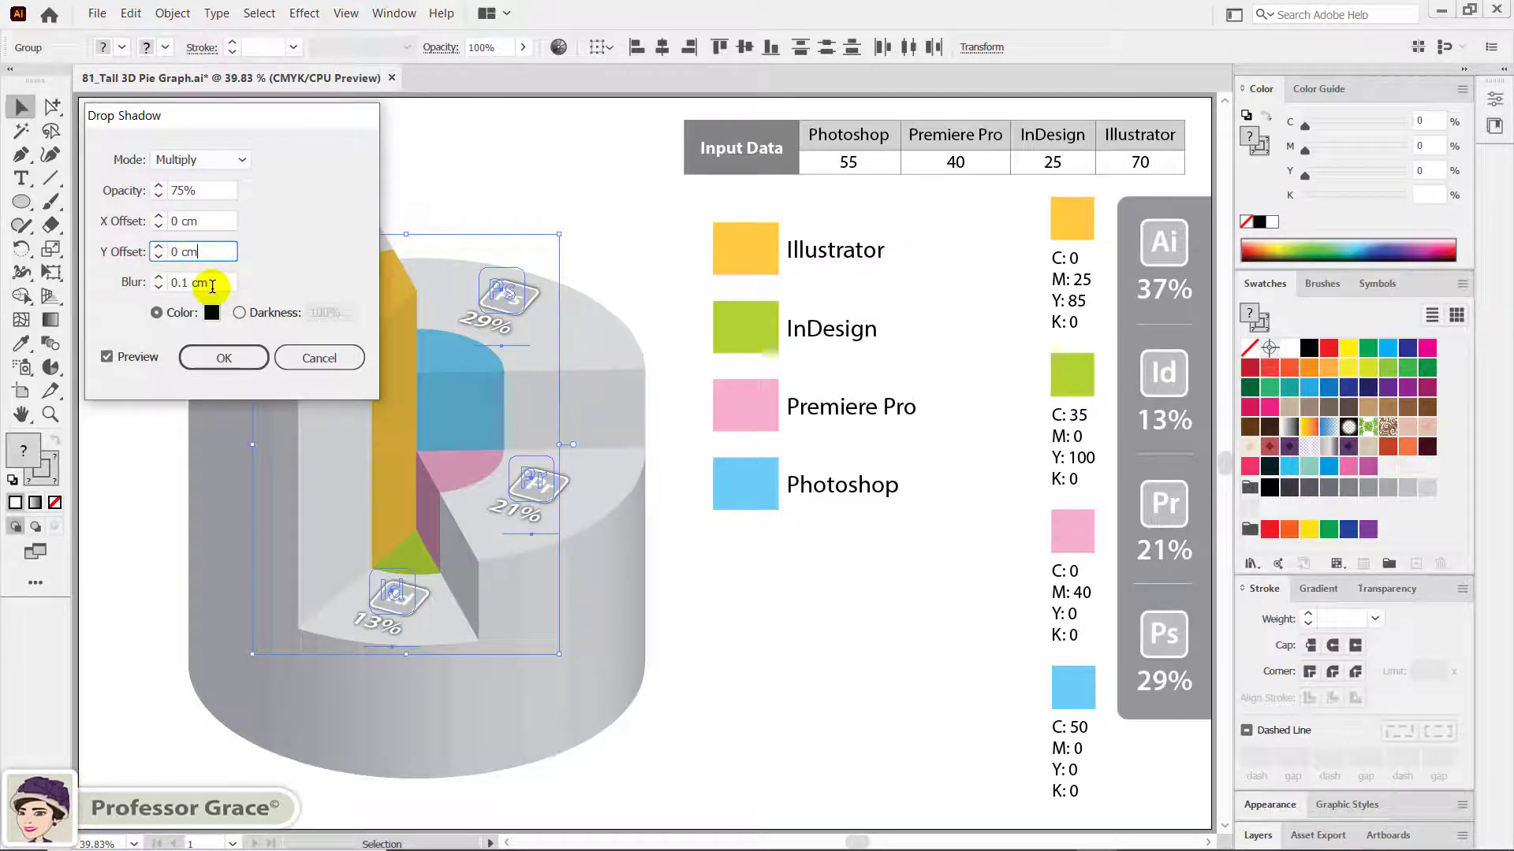
{"action": "left_click", "coordinate": [217, 284]}
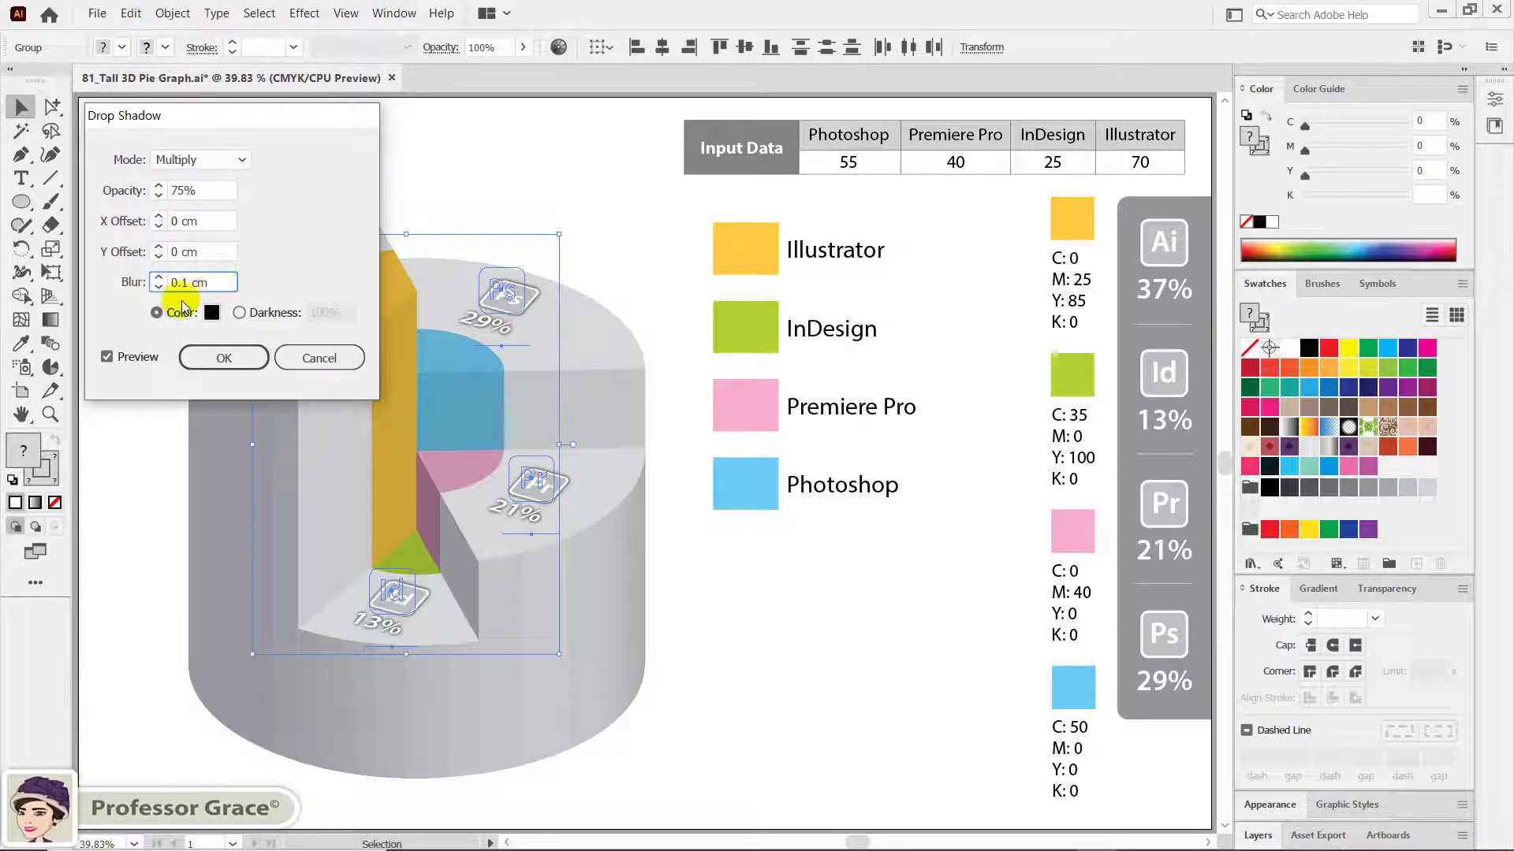
{"action": "left_click", "coordinate": [185, 285]}
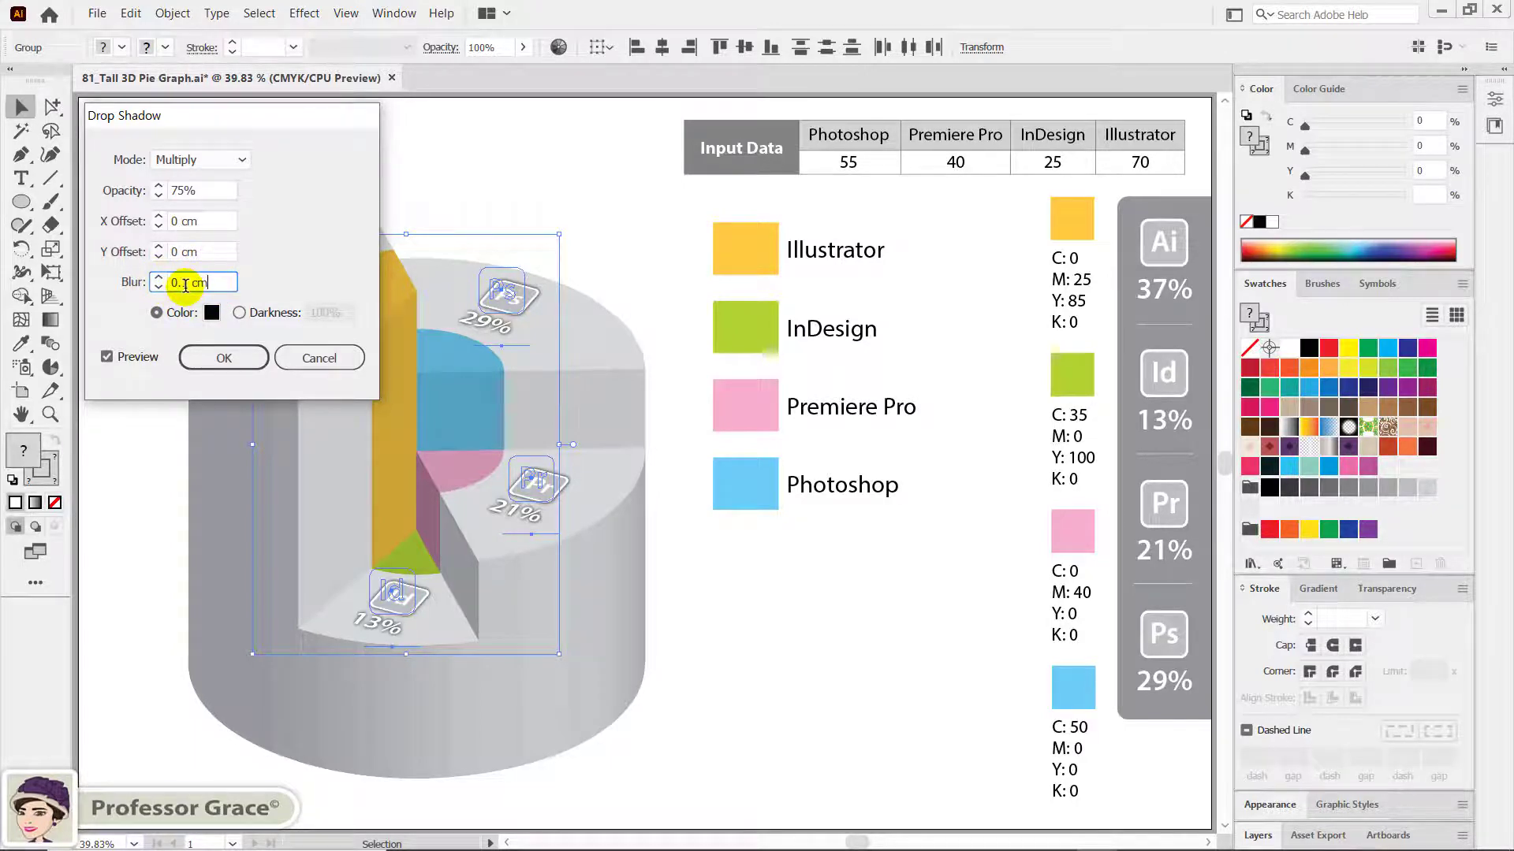
{"action": "left_click", "coordinate": [228, 361]}
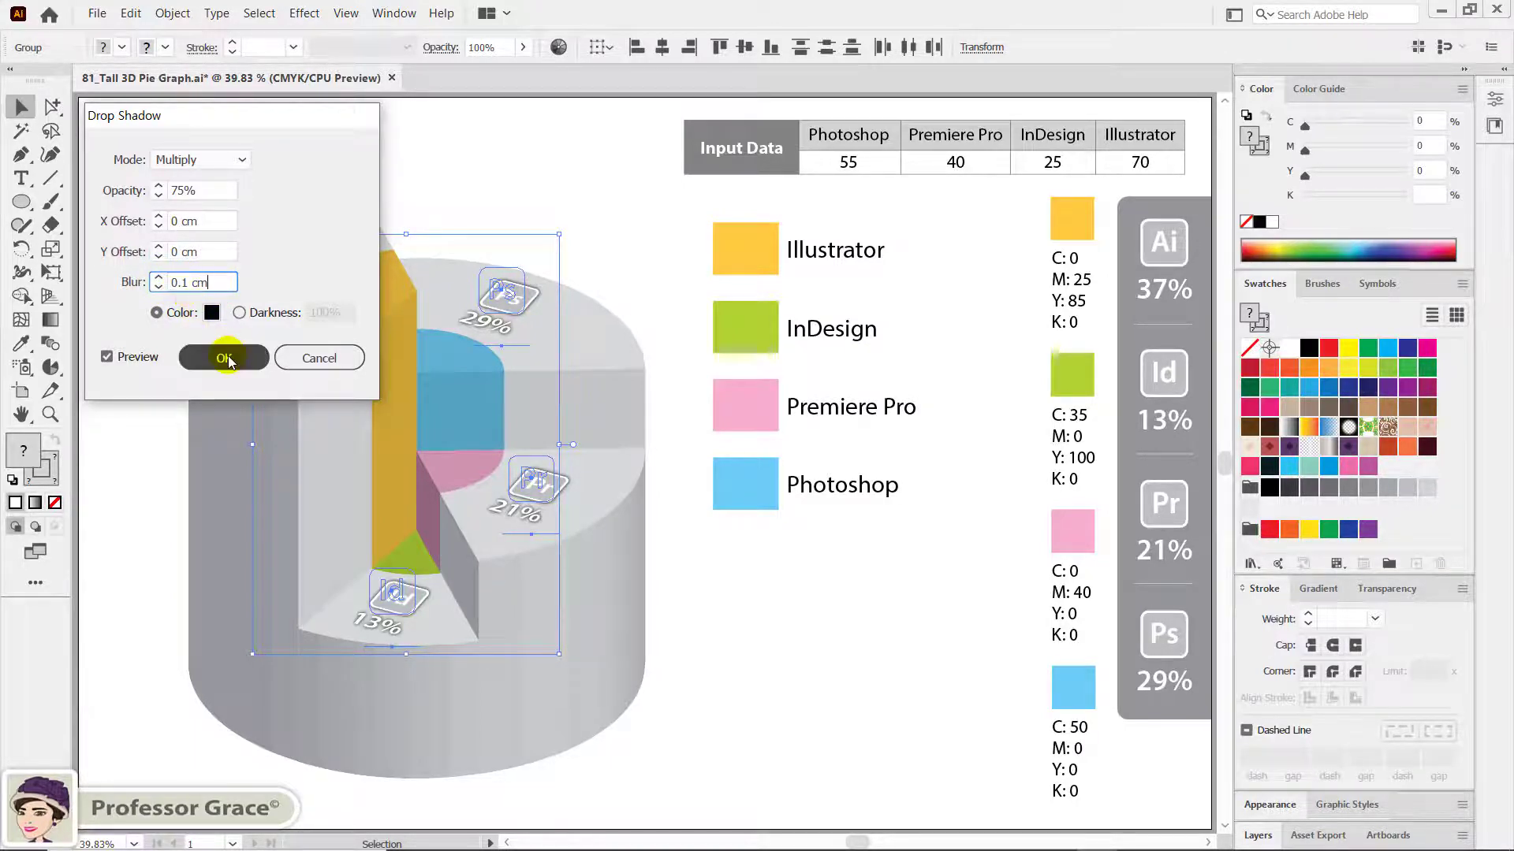
{"action": "left_click", "coordinate": [697, 618]}
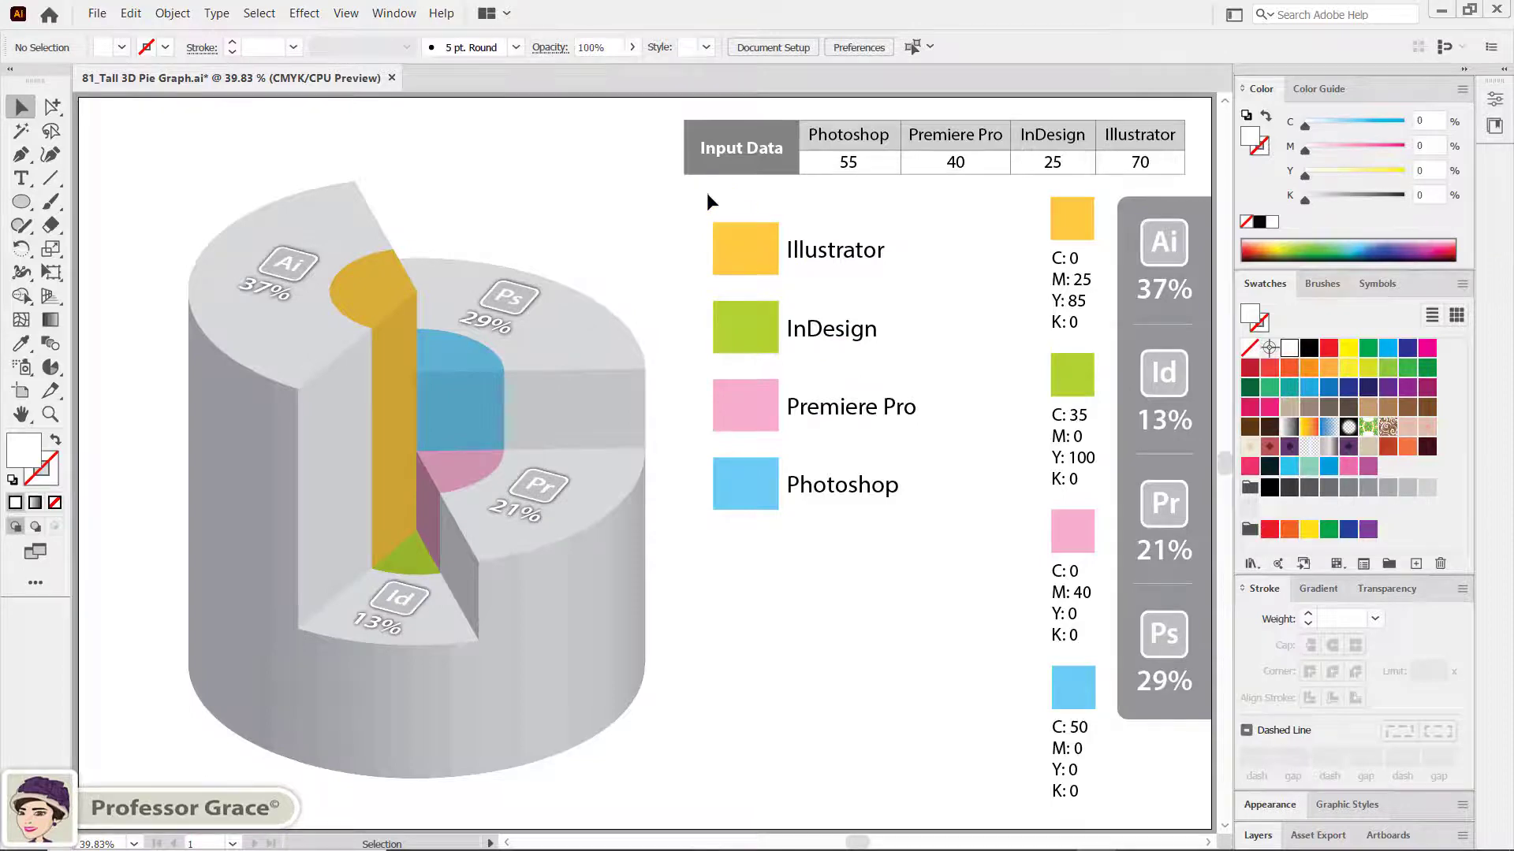
Move the legend's four swatches and app names straight down beside the pie.
{"action": "mouse_move", "coordinate": [706, 192]}
{"action": "left_mouse_down"}
{"action": "mouse_move", "coordinate": [943, 541]}
{"action": "mouse_move", "coordinate": [896, 517]}
{"action": "left_mouse_up"}
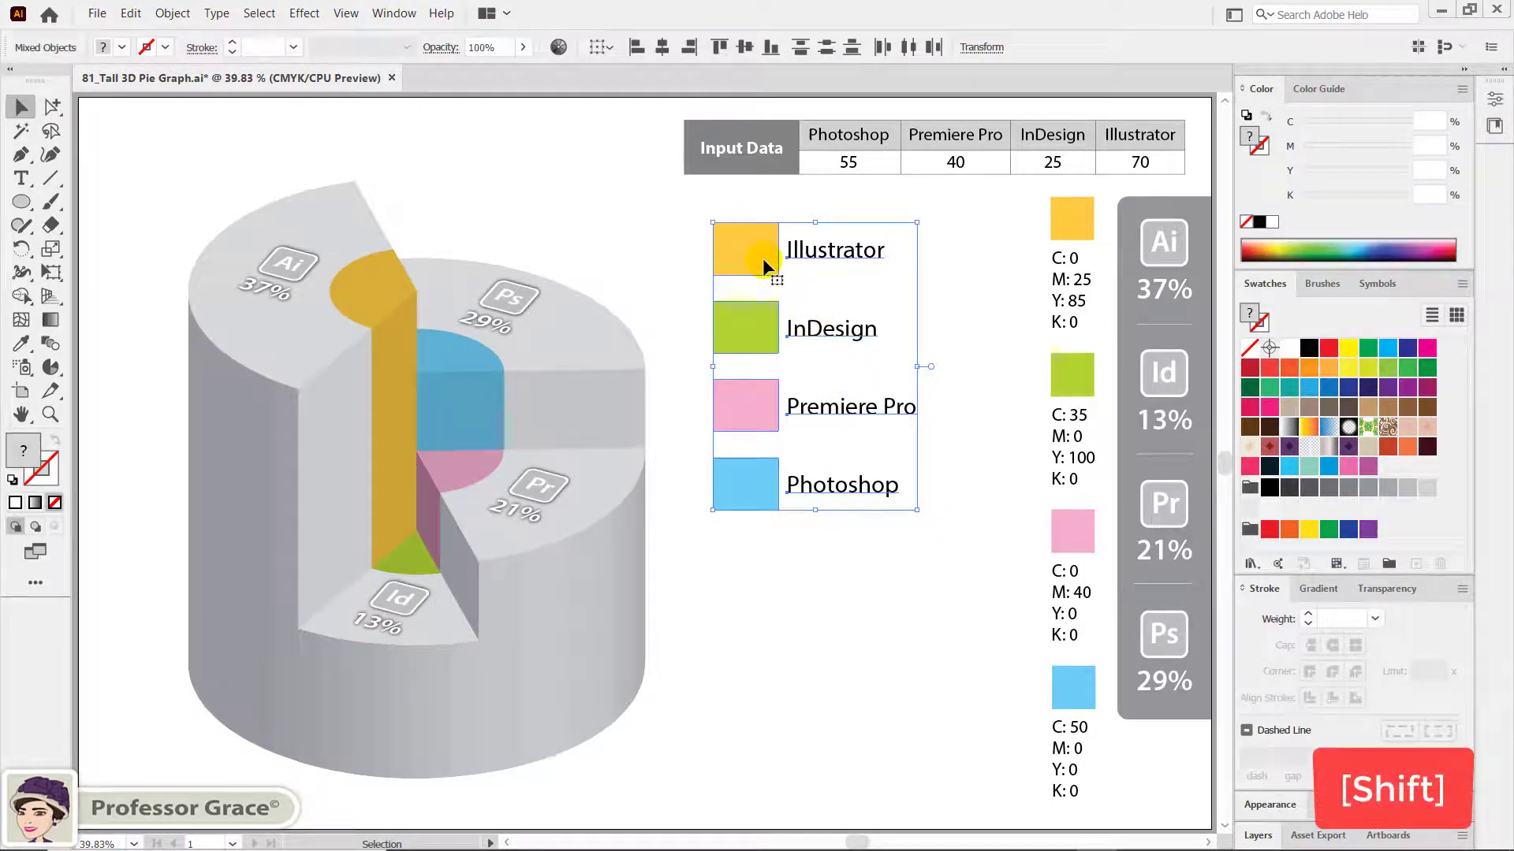
{"action": "left_click_drag", "start_coordinate": [763, 257], "coordinate": [769, 374]}
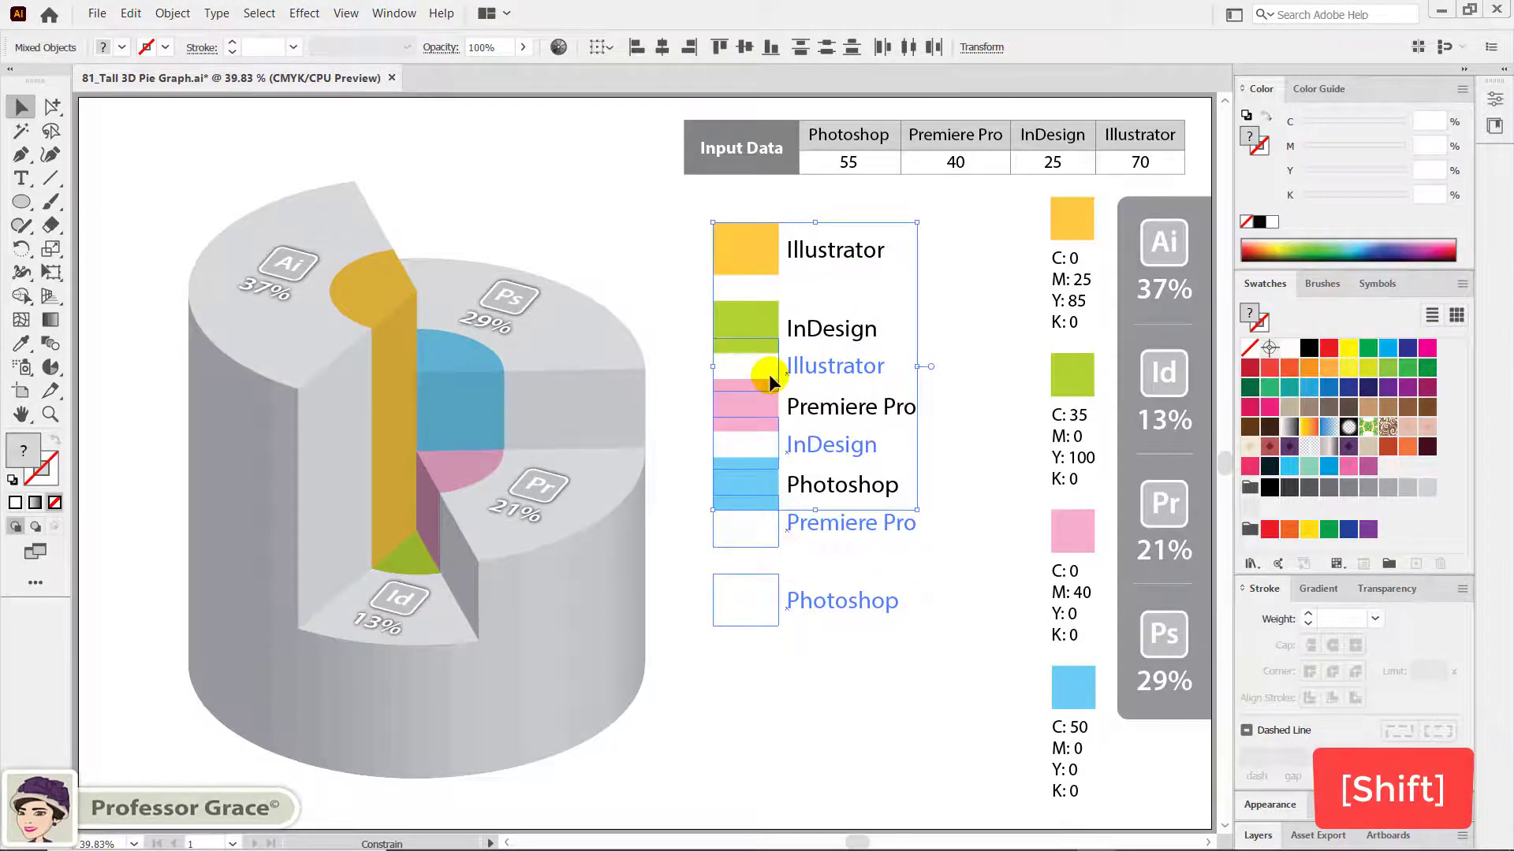
{"action": "left_click_drag", "start_coordinate": [769, 374], "coordinate": [771, 367]}
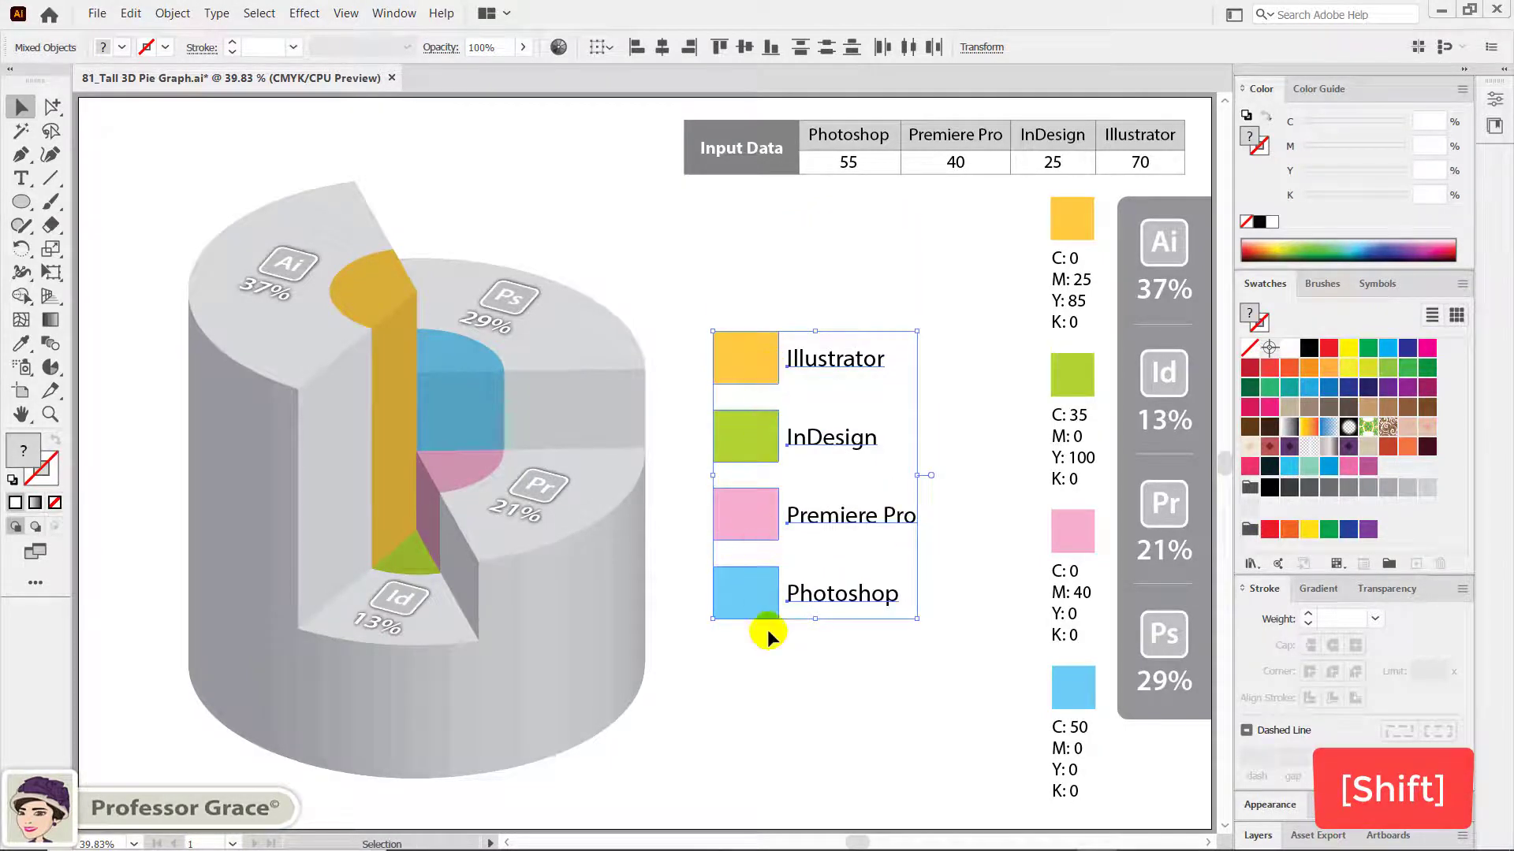
{"action": "left_click", "coordinate": [779, 704]}
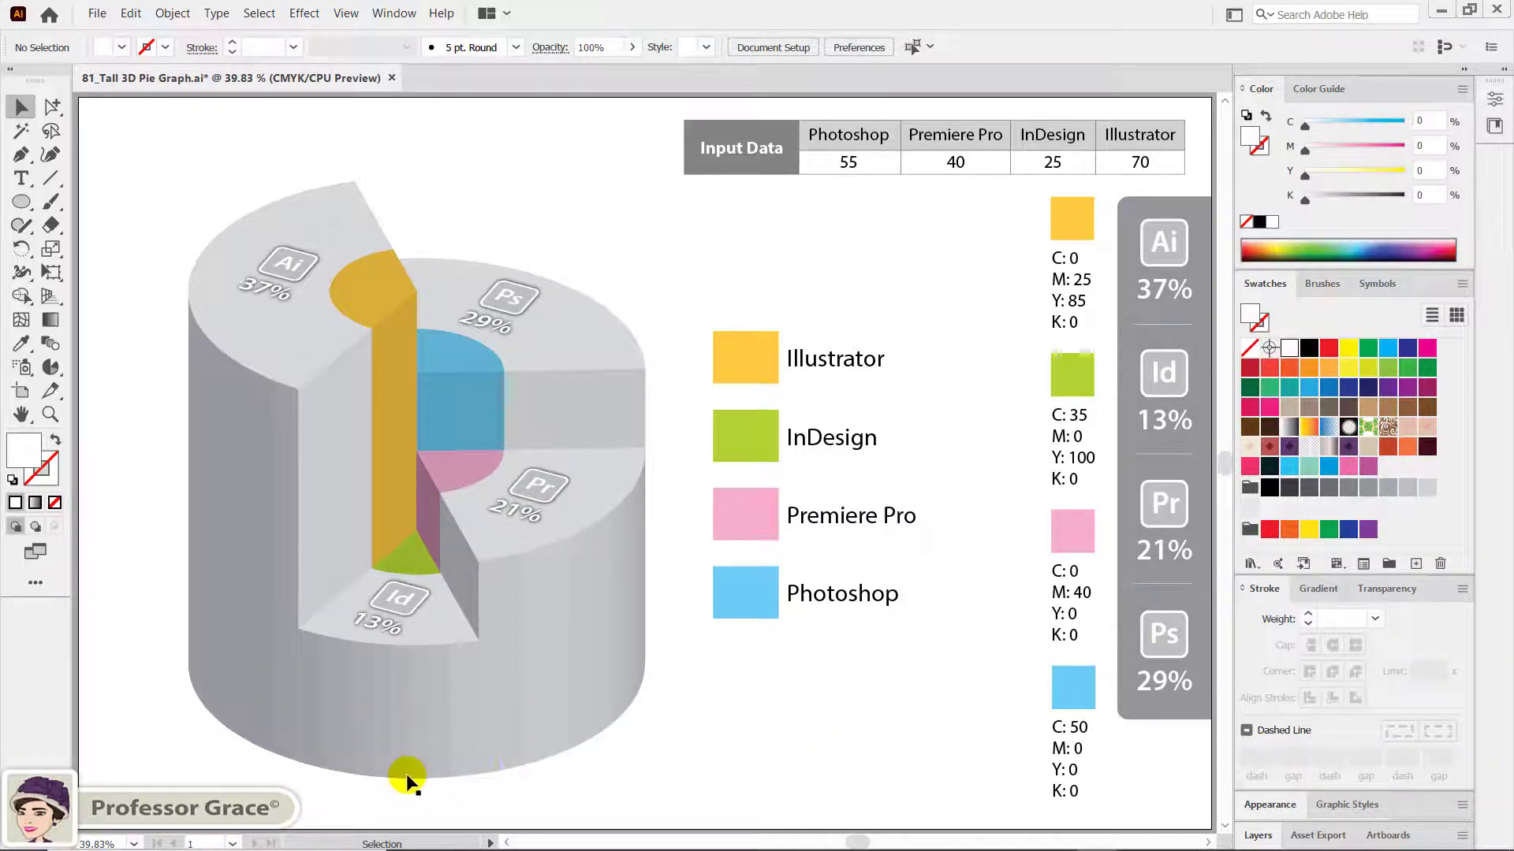
Draw a flat K=50 grey ellipse across the pie's base and send it to back.
{"action": "key", "text": "l"}
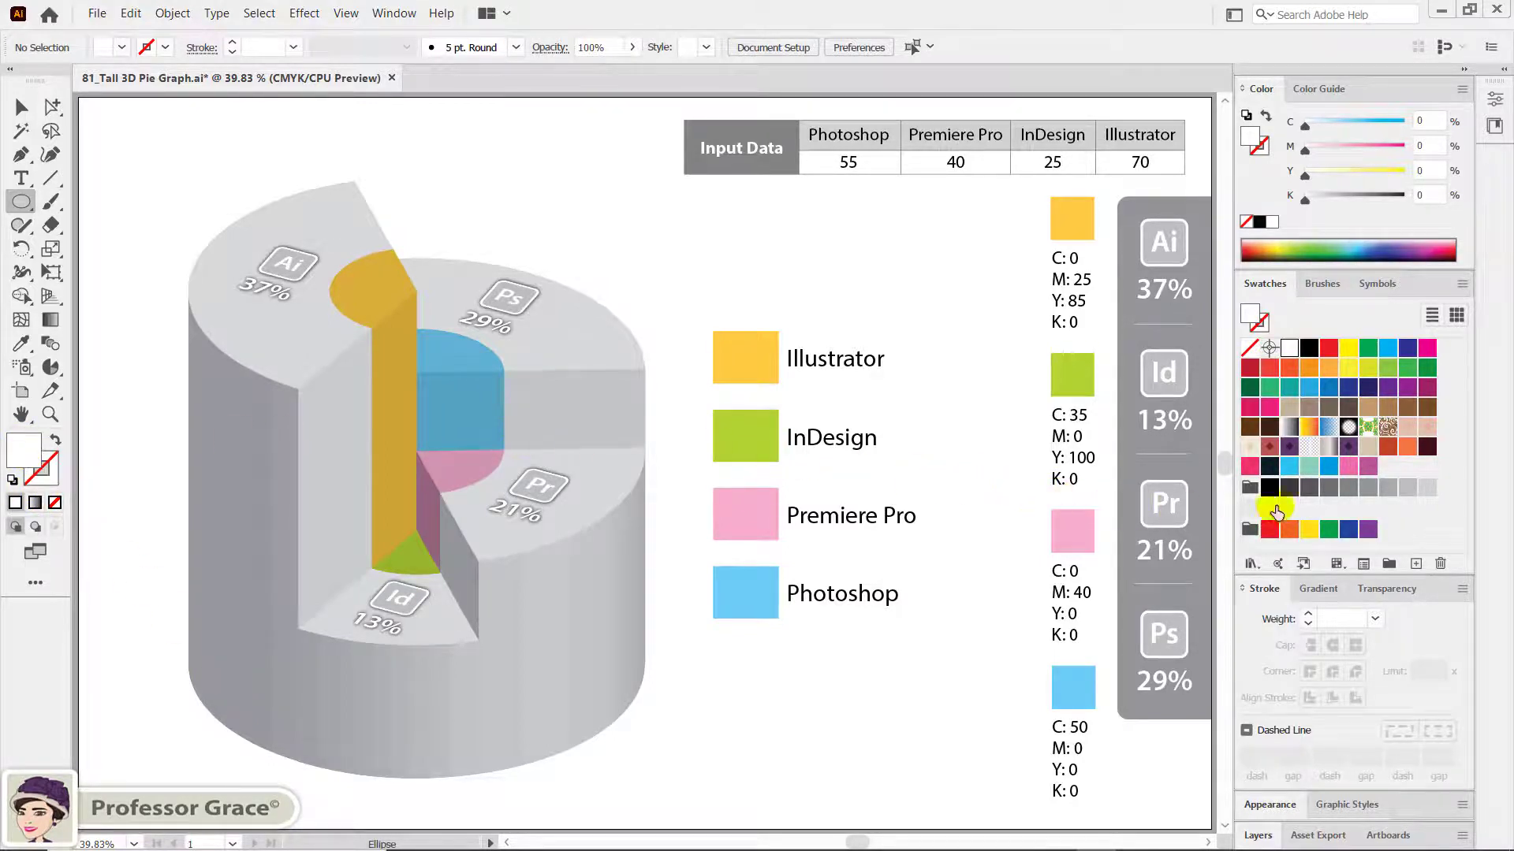
{"action": "left_click", "coordinate": [1367, 487]}
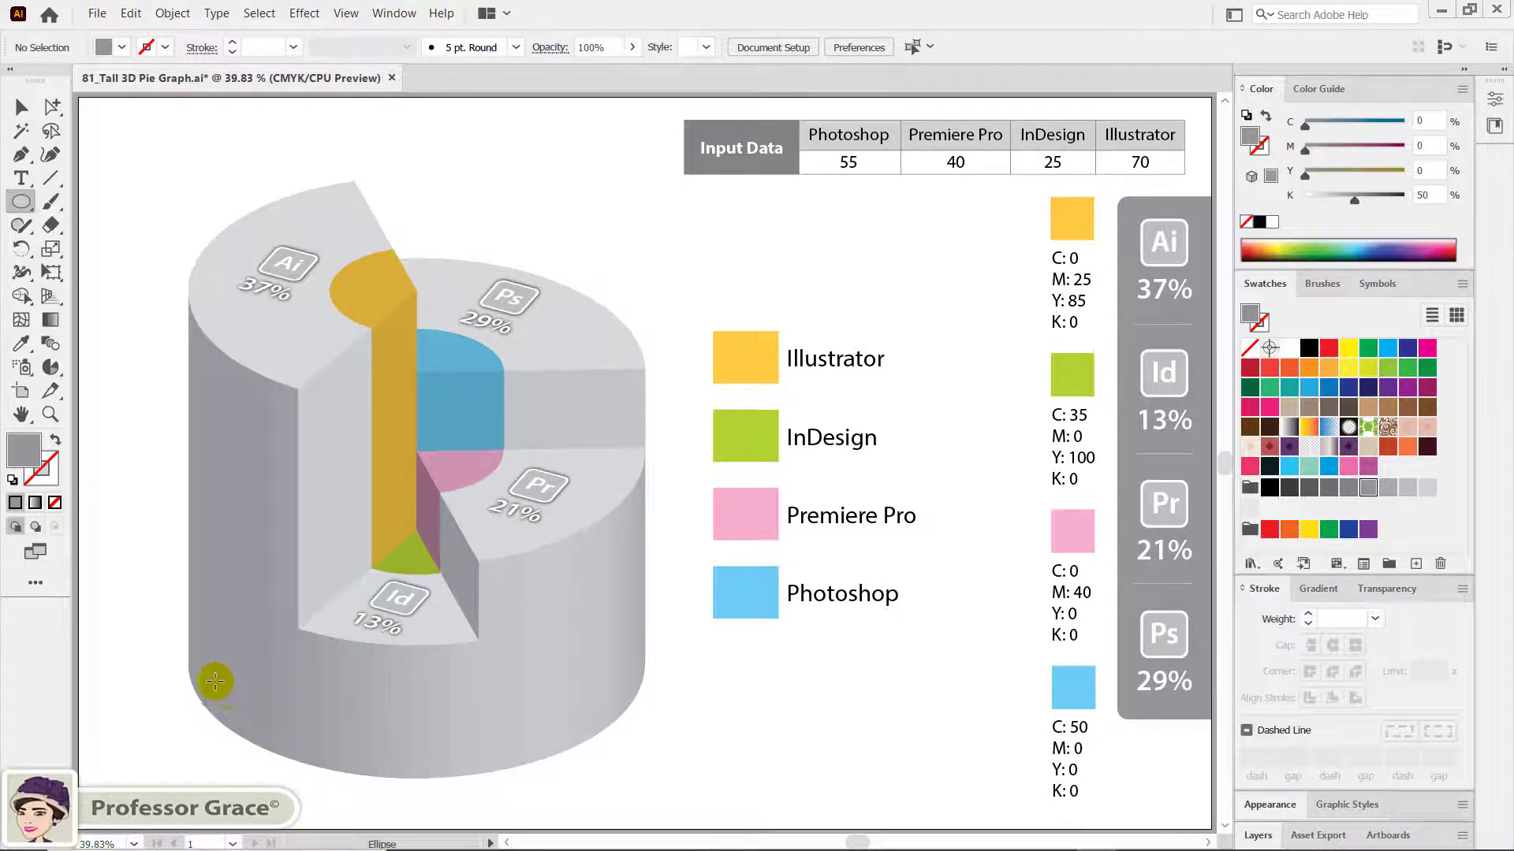
{"action": "mouse_move", "coordinate": [214, 682]}
{"action": "left_mouse_down"}
{"action": "mouse_move", "coordinate": [303, 723]}
{"action": "mouse_move", "coordinate": [617, 791]}
{"action": "left_mouse_up"}
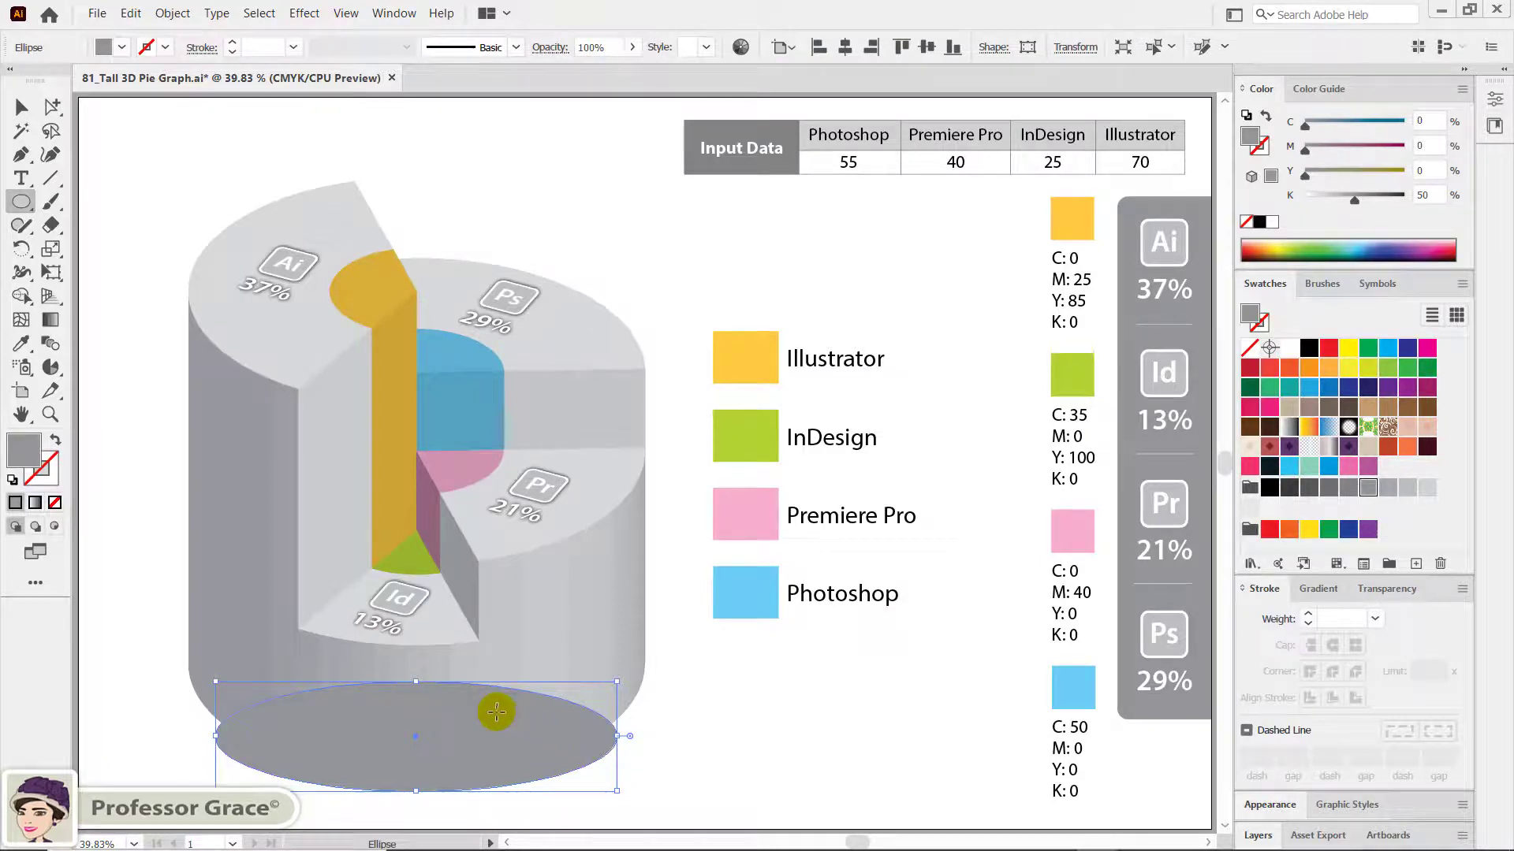
{"action": "key", "text": "v"}
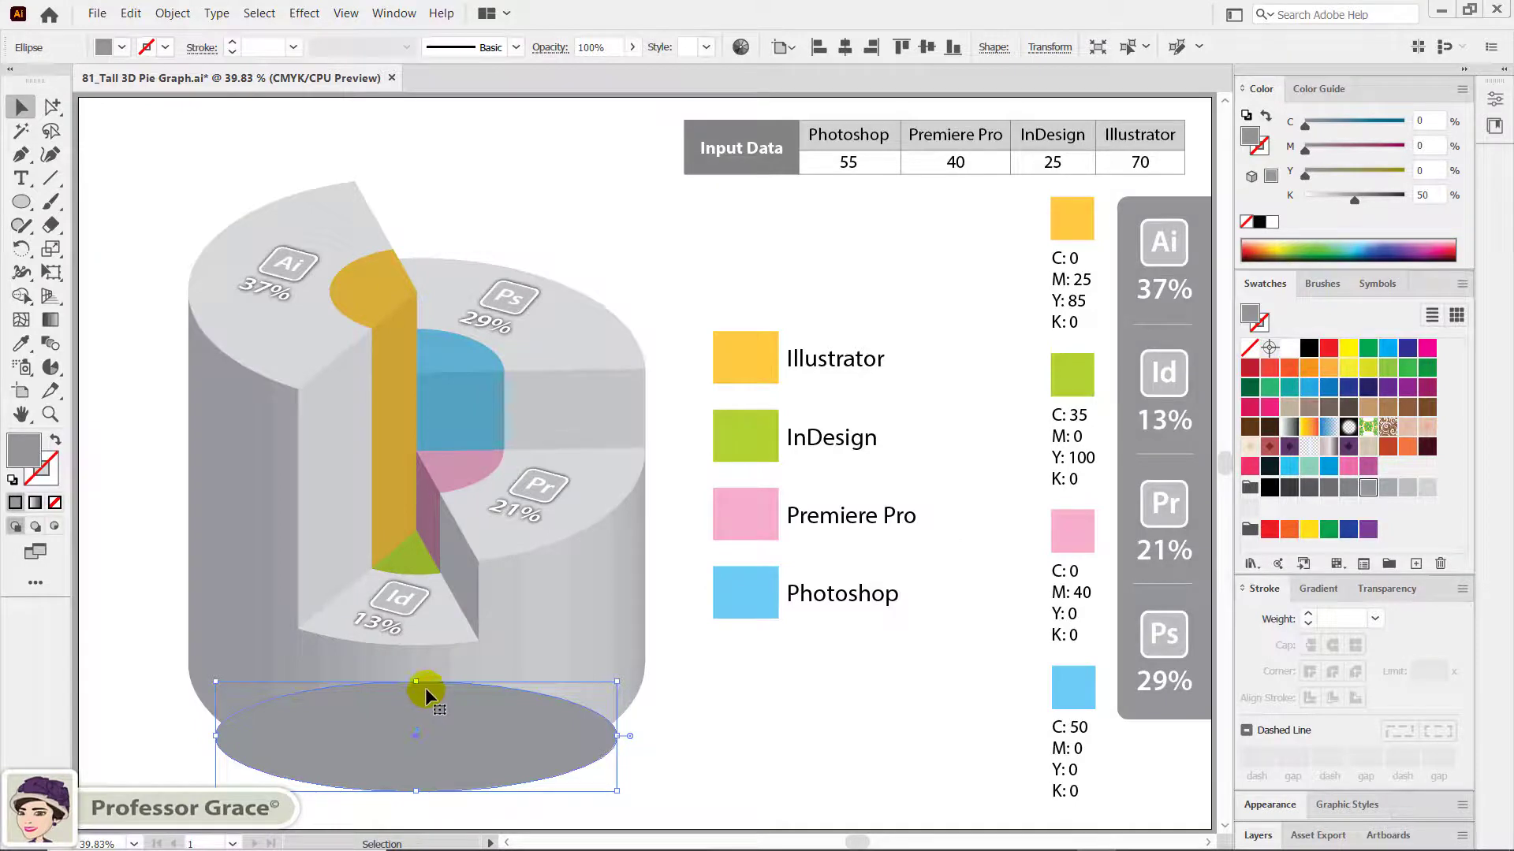
{"action": "right_click", "coordinate": [427, 691]}
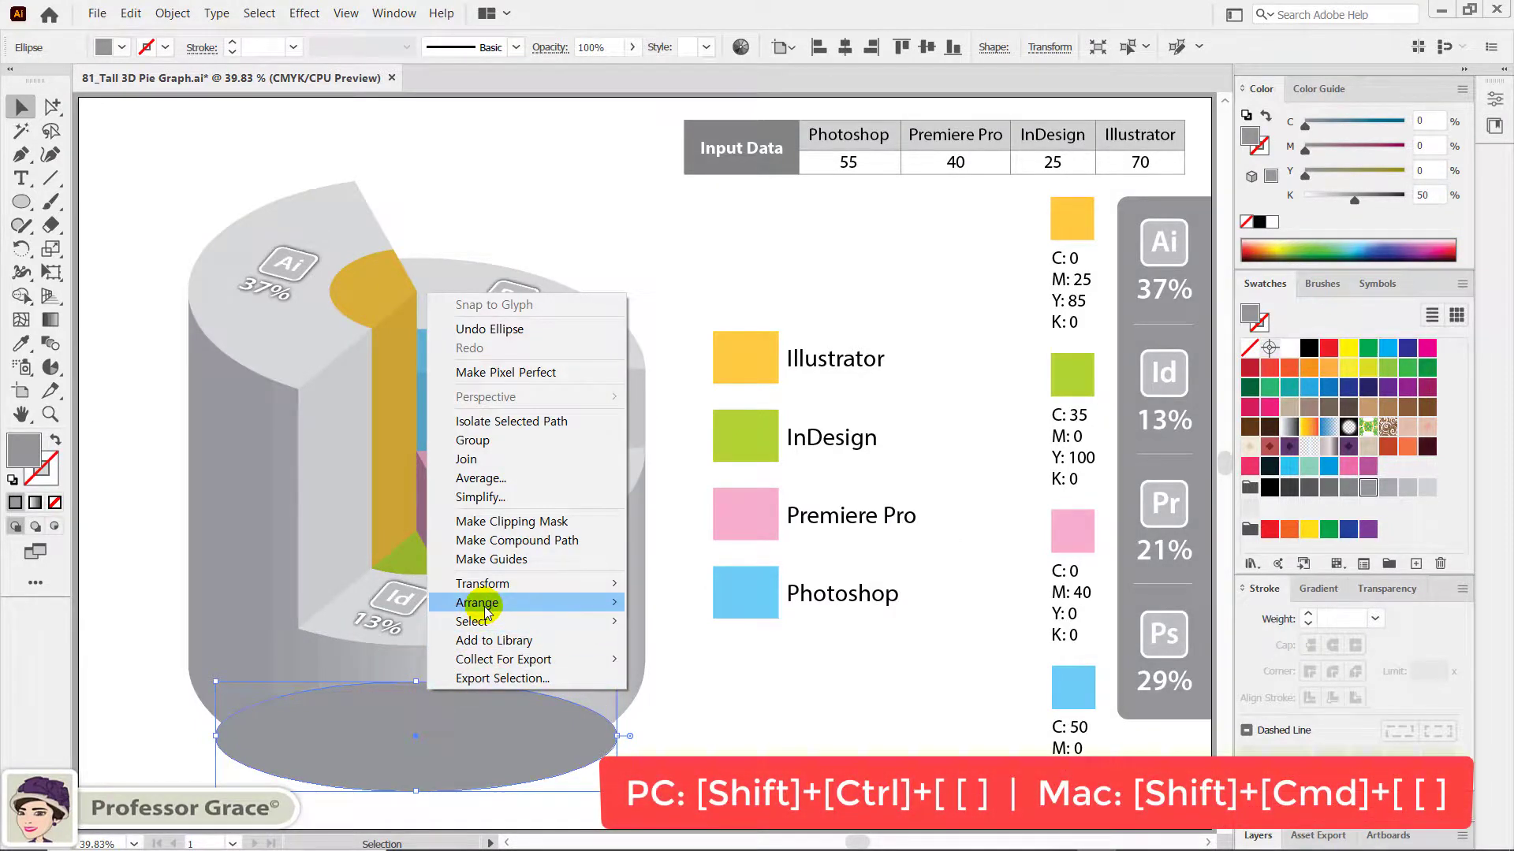
{"action": "mouse_move", "coordinate": [476, 602]}
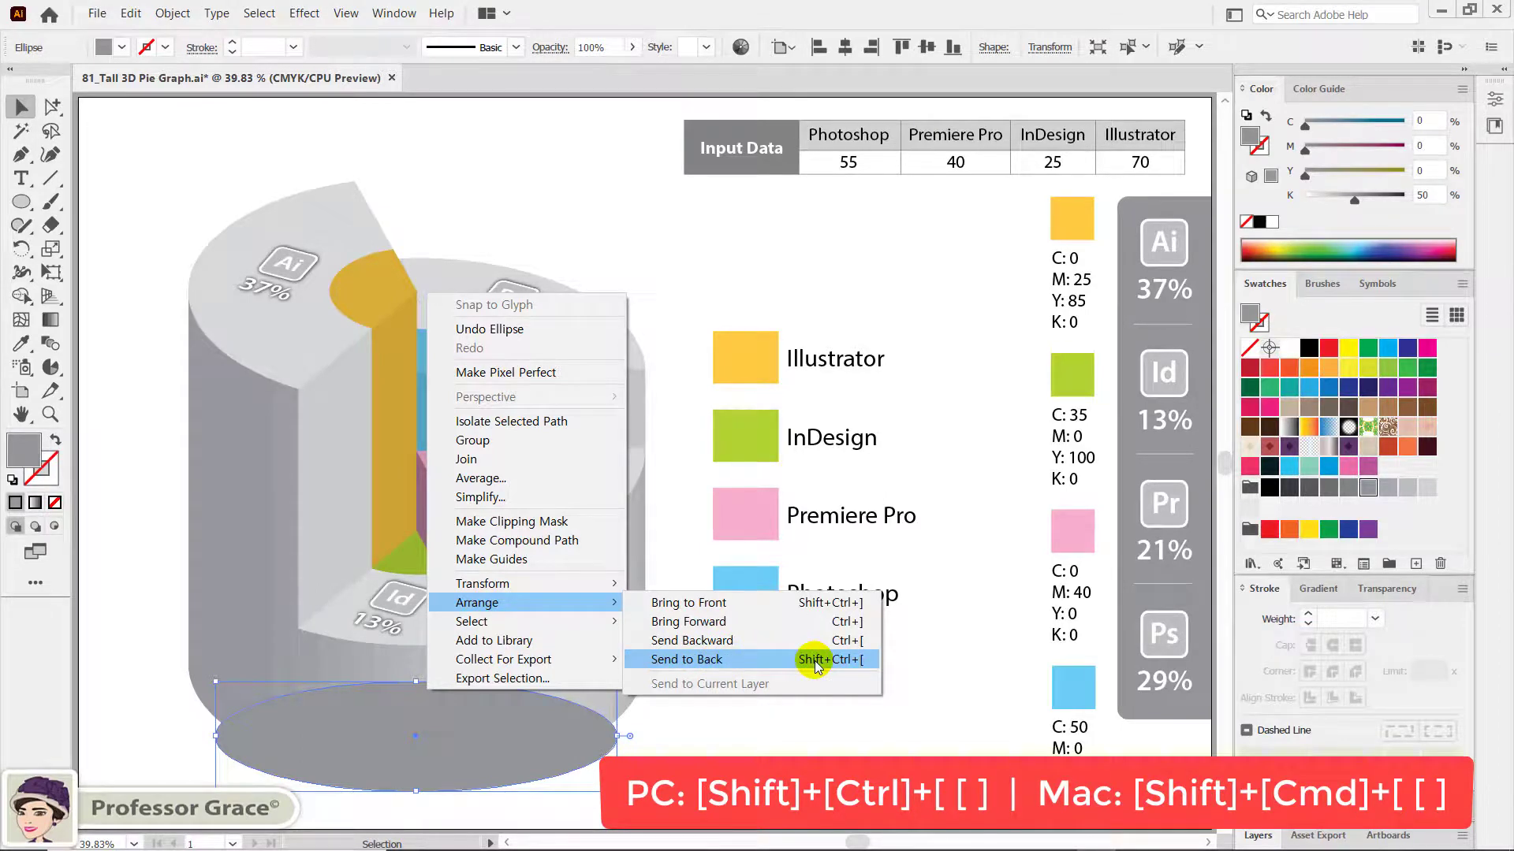
{"action": "left_click", "coordinate": [867, 660]}
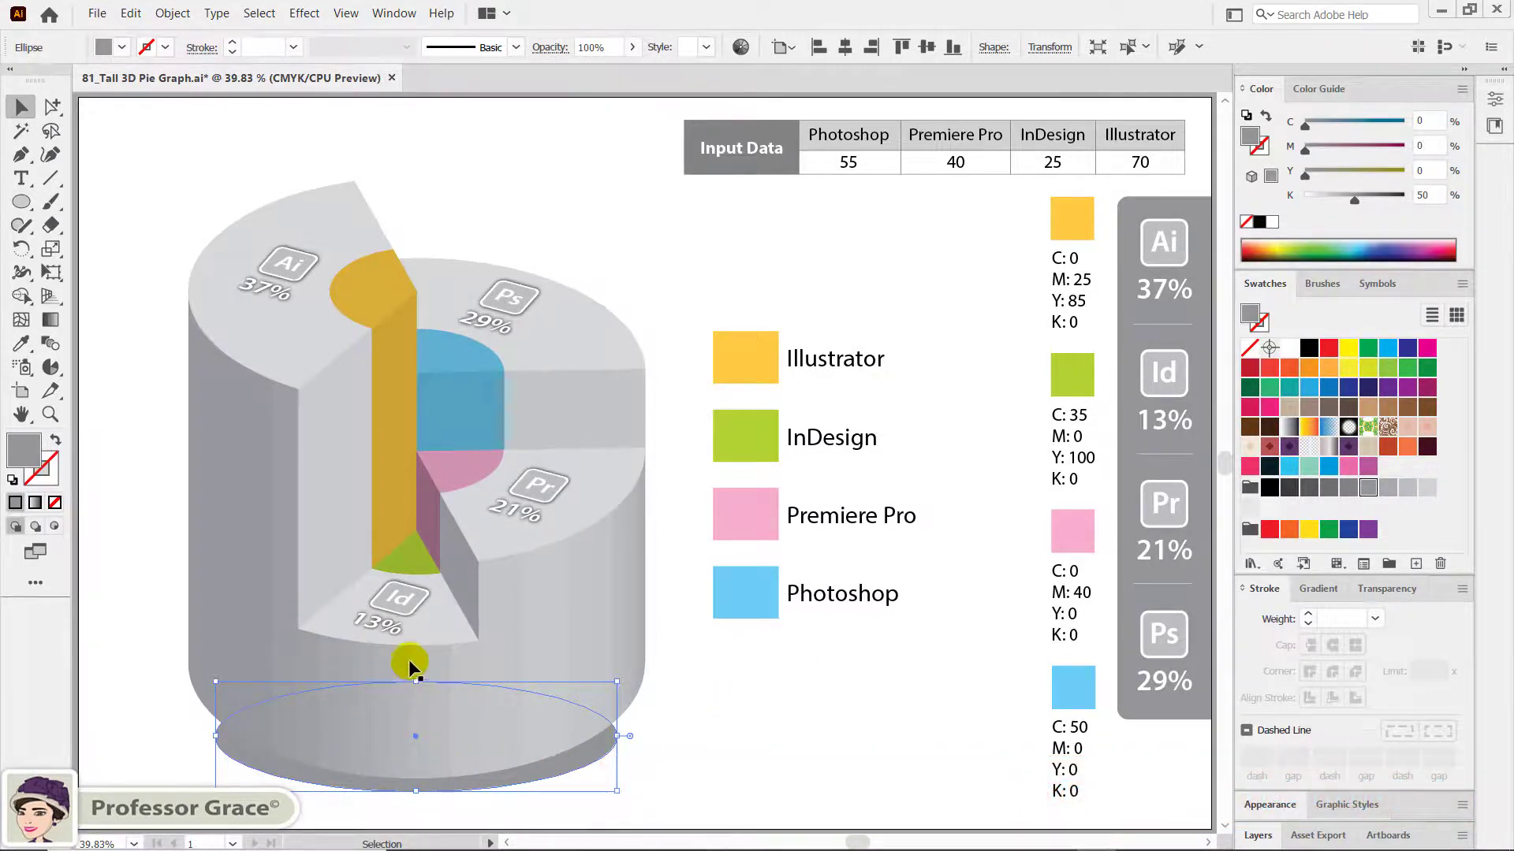
Apply a 100-pixel Gaussian Blur to the grey ellipse.
{"action": "left_click", "coordinate": [310, 11]}
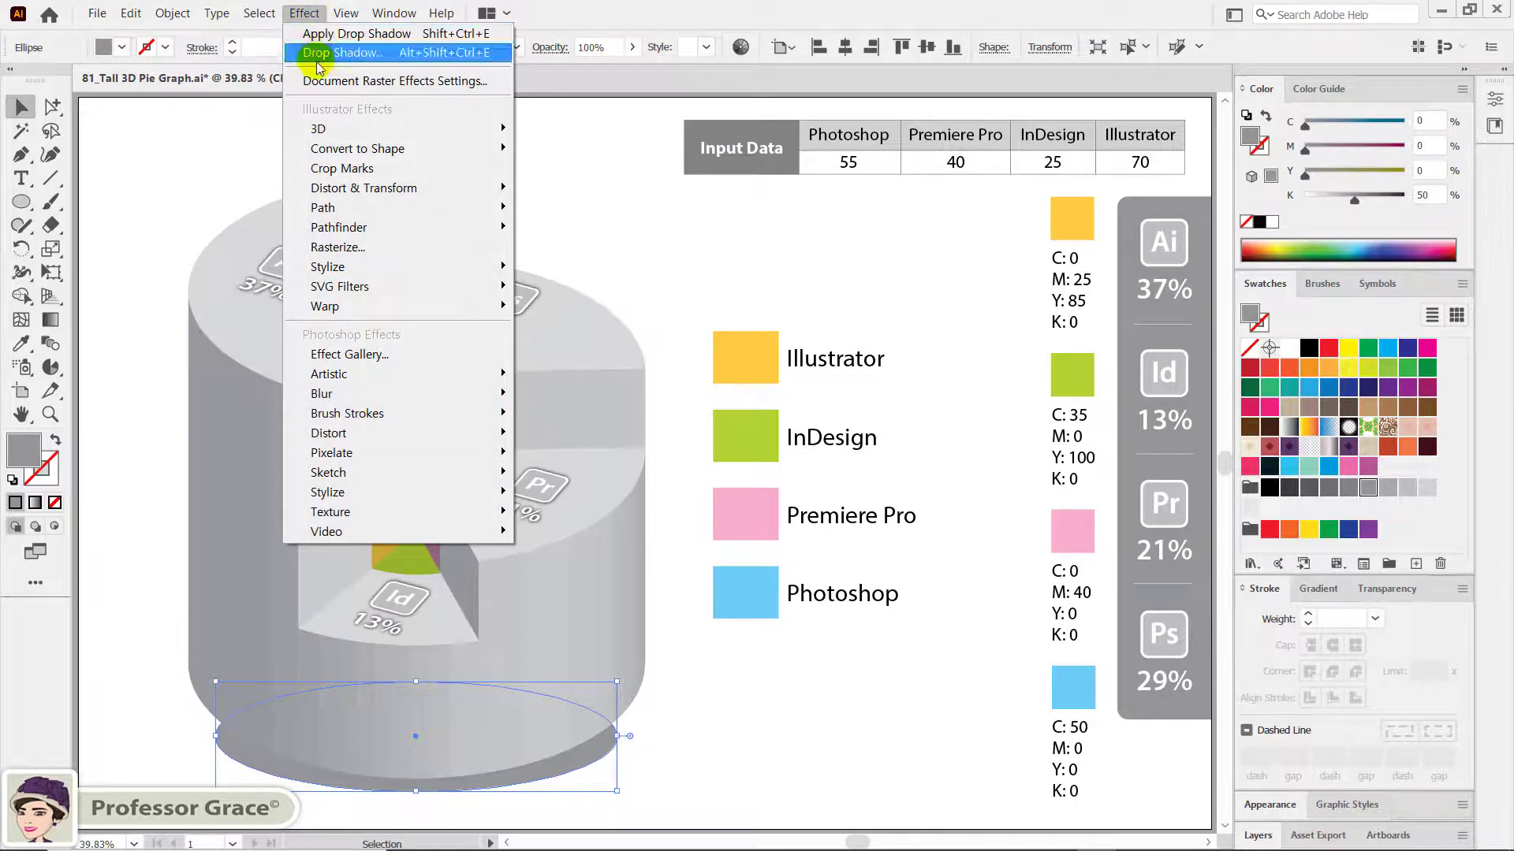
{"action": "mouse_move", "coordinate": [322, 392]}
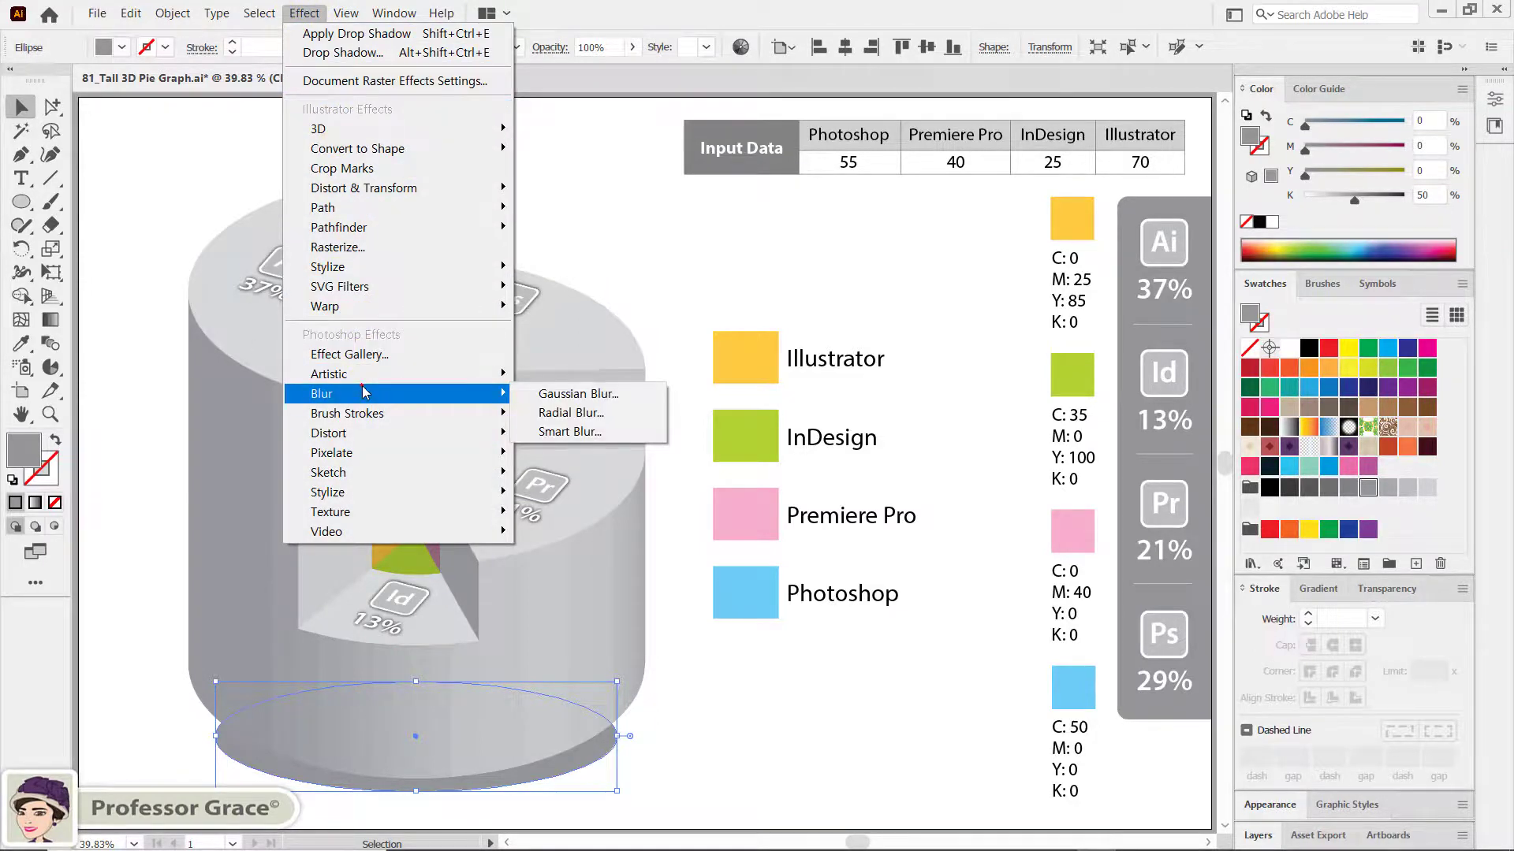
{"action": "left_click", "coordinate": [555, 401]}
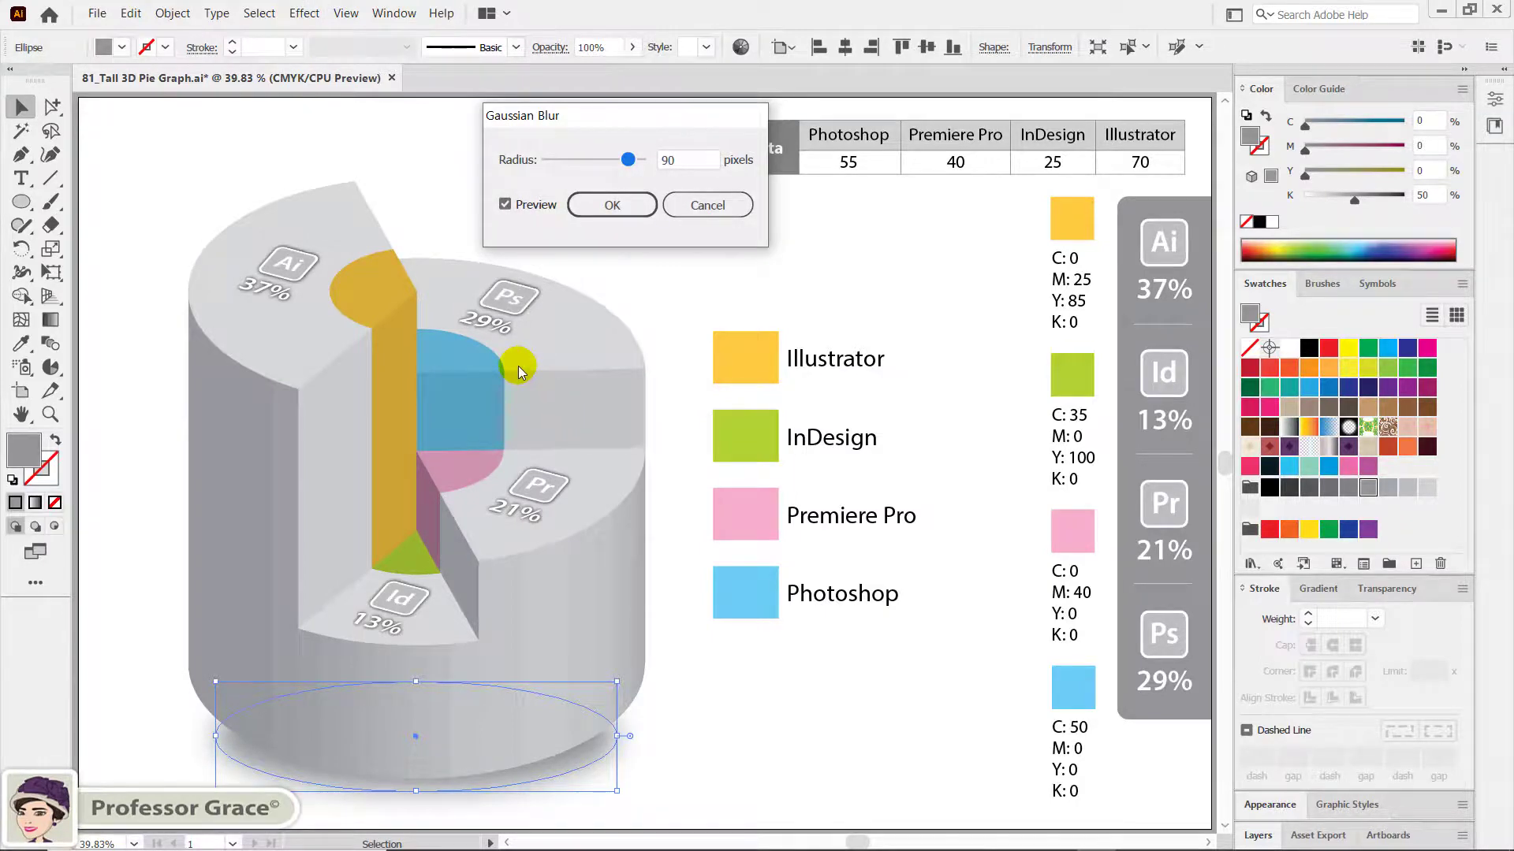
{"action": "left_click", "coordinate": [606, 195]}
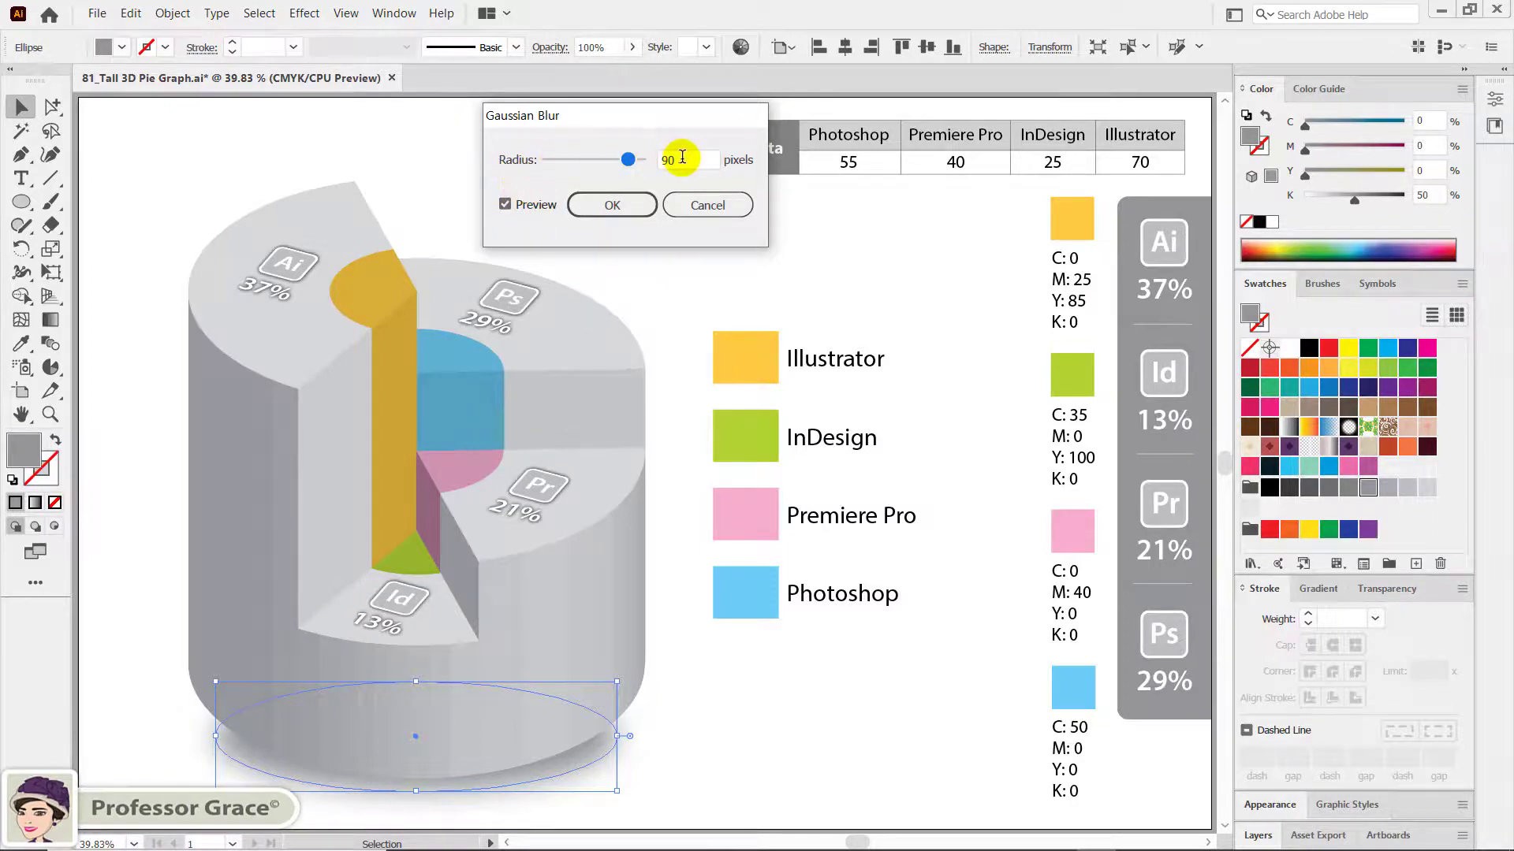
{"action": "double_click", "coordinate": [693, 157]}
{"action": "type", "text": "100"}
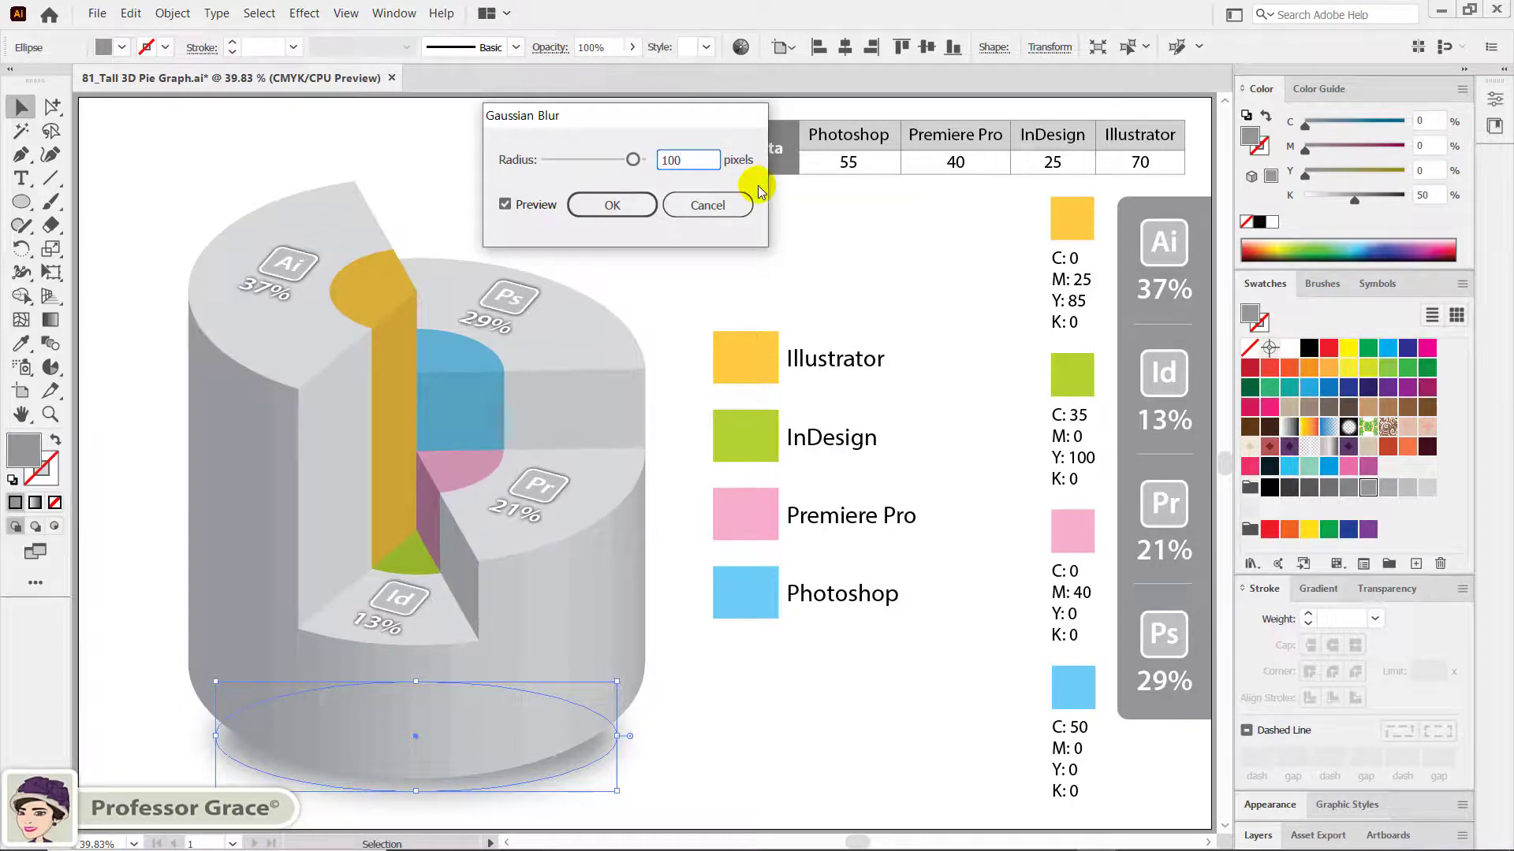
{"action": "left_click", "coordinate": [618, 206]}
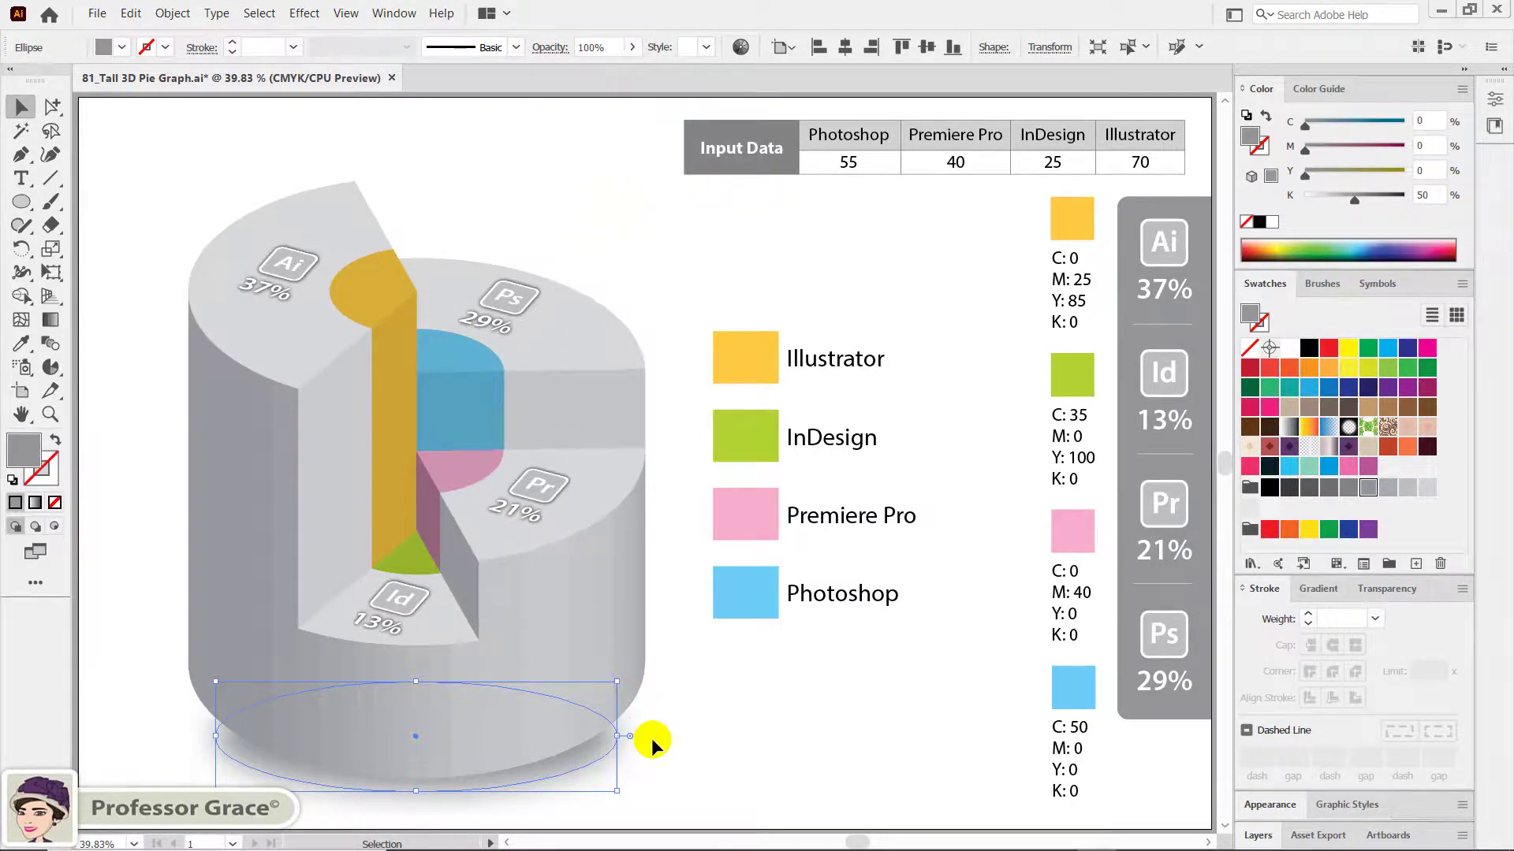
Enlarge the blurred shadow ellipse taller and wider around the pie's base.
{"action": "left_click_drag", "start_coordinate": [418, 680], "coordinate": [422, 632]}
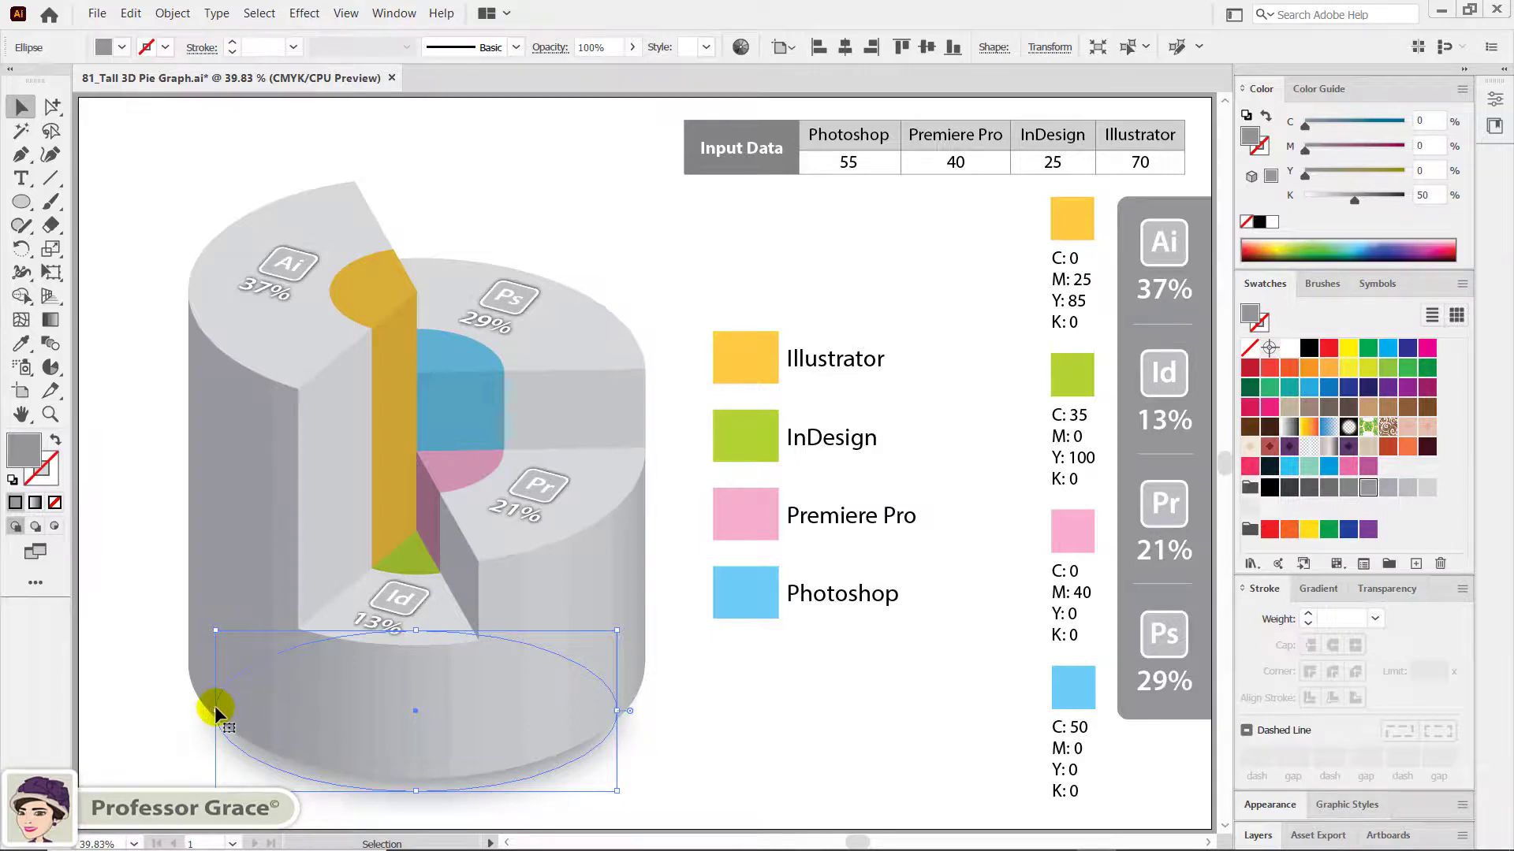
{"action": "left_click_drag", "start_coordinate": [216, 710], "coordinate": [204, 711]}
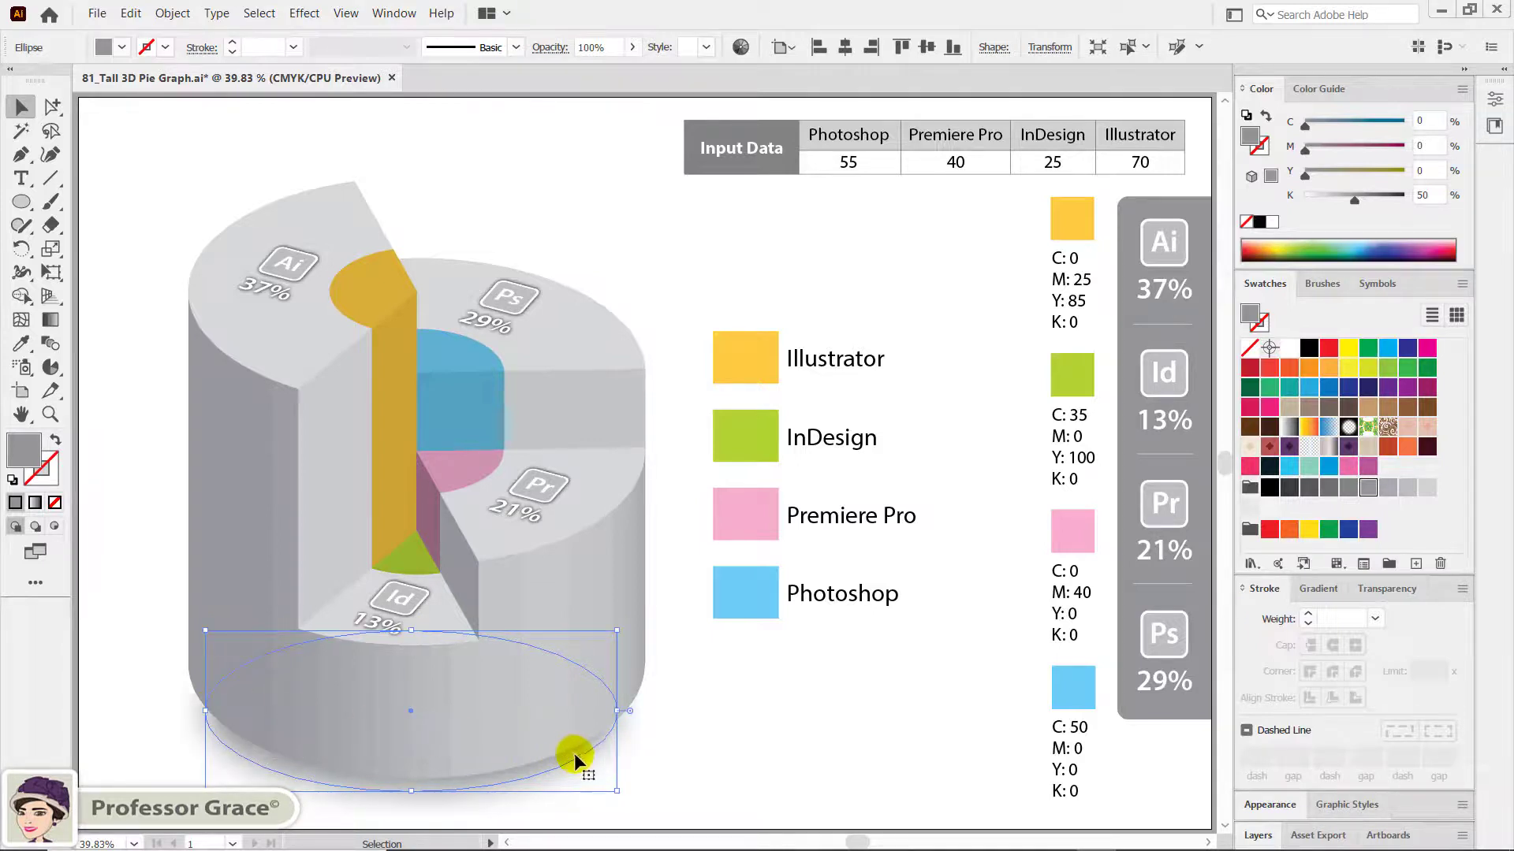
{"action": "left_click_drag", "start_coordinate": [616, 712], "coordinate": [626, 711]}
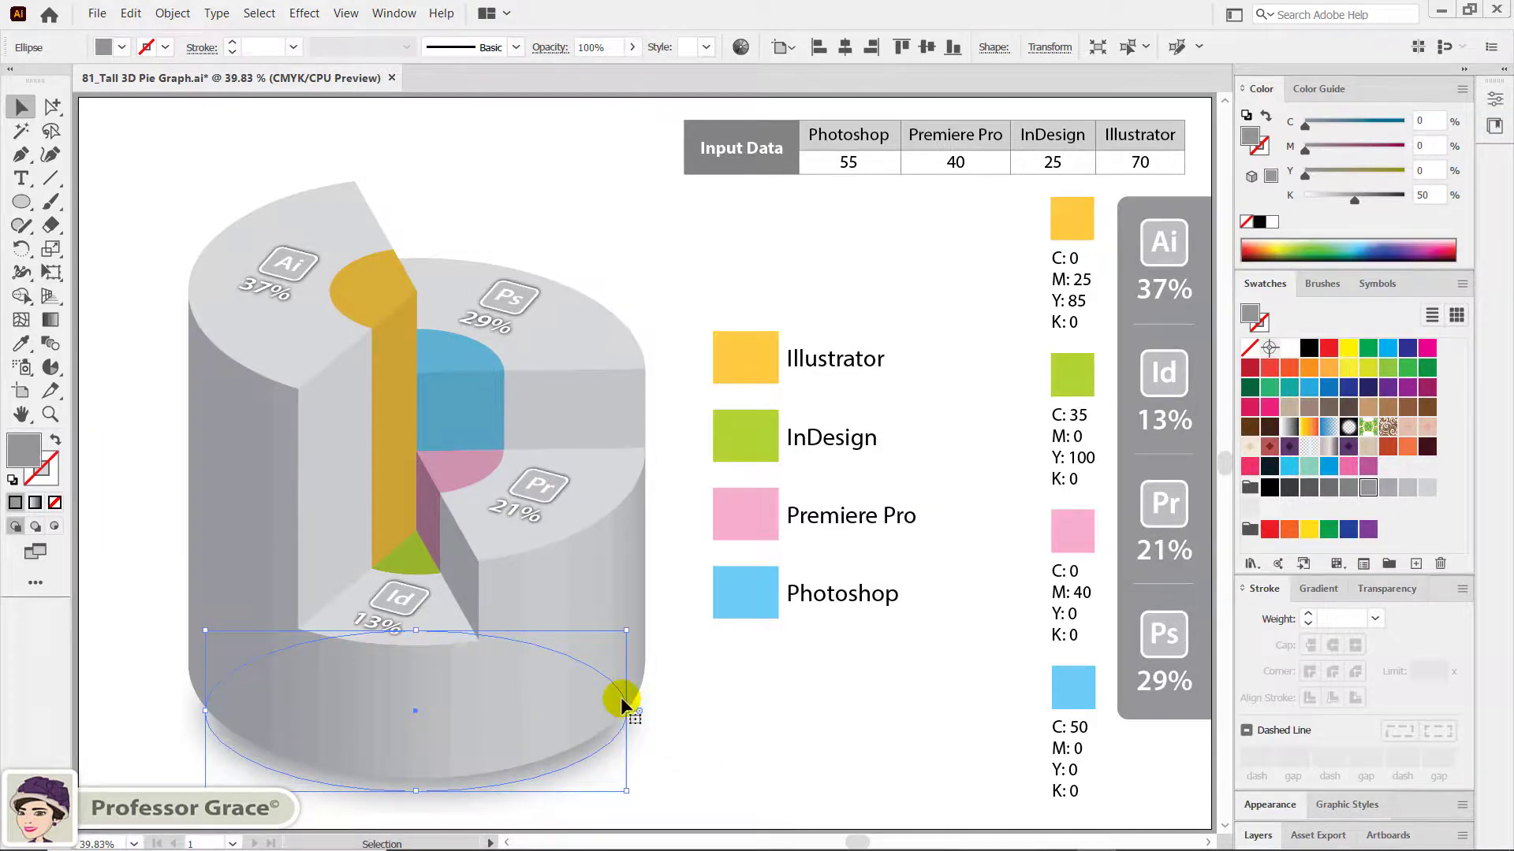
{"action": "left_click", "coordinate": [682, 716]}
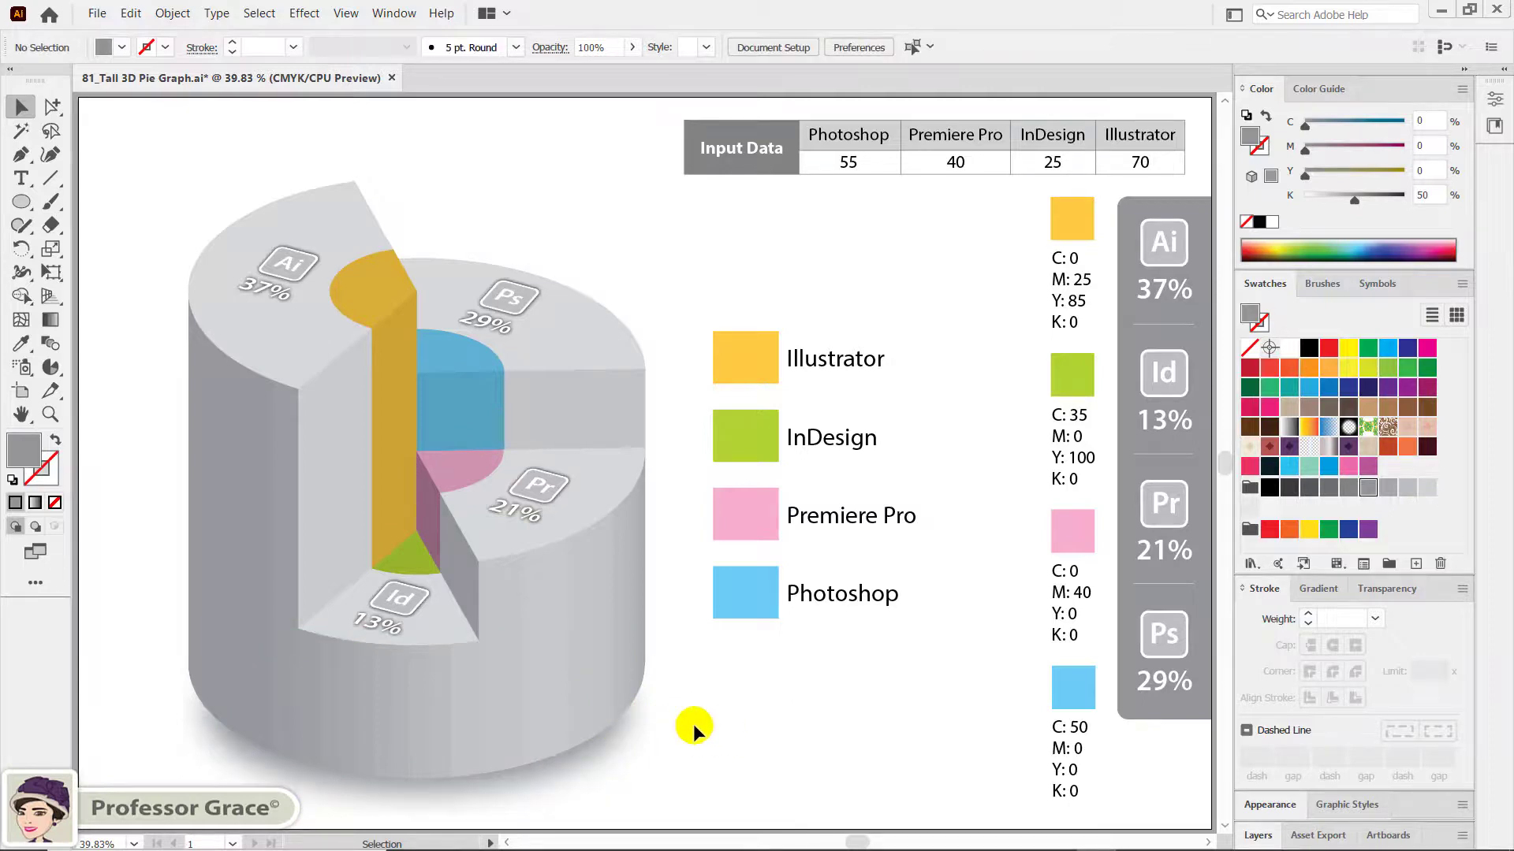